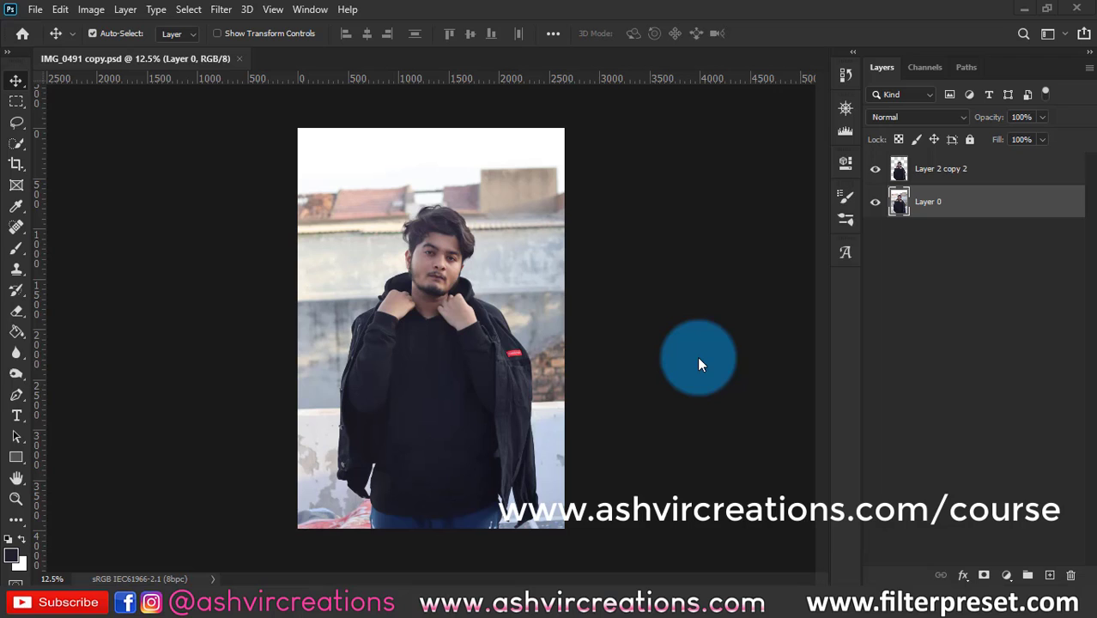
- Select the man on Layer 0 with the Quick Selection tool, covering his hair, face, jacket and body
scroll(684, 309, "up", 1)
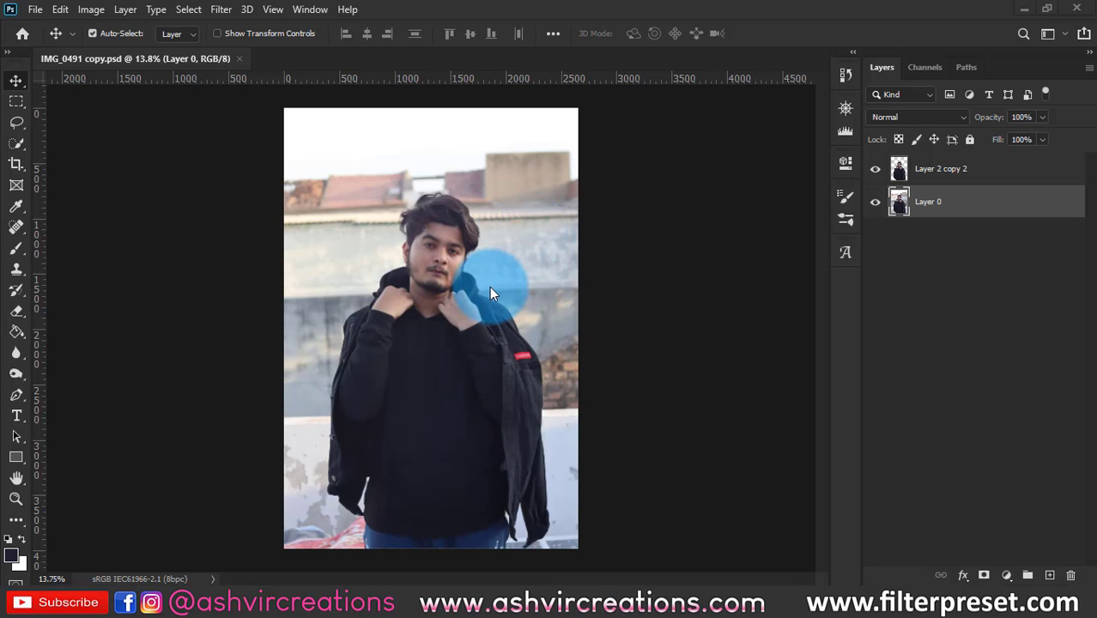
scroll(469, 295, "up", 1)
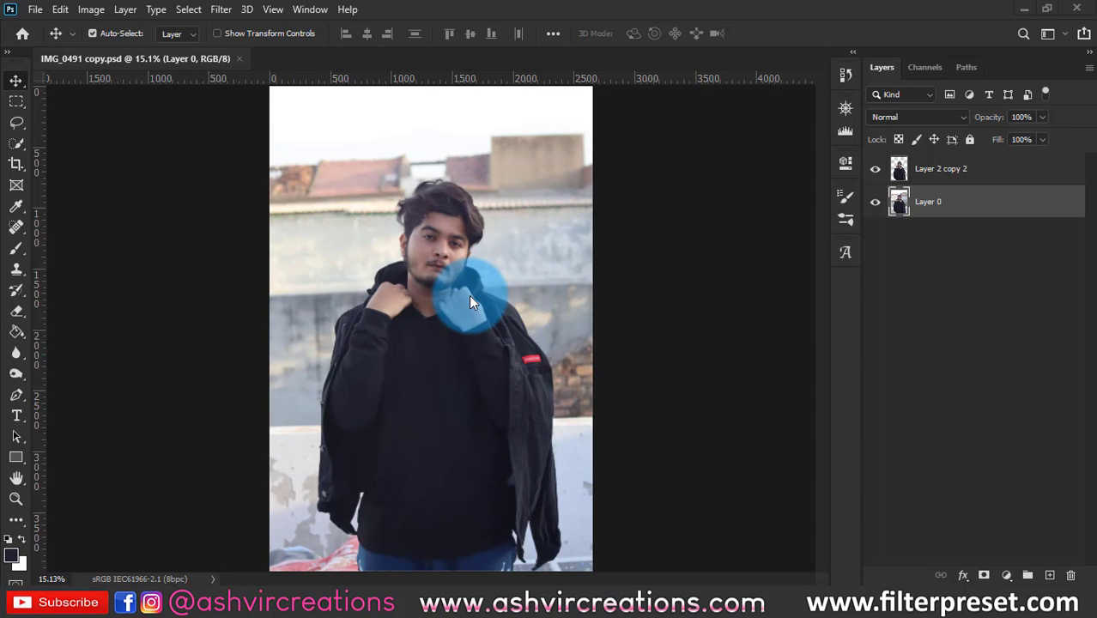
left_click(17, 144)
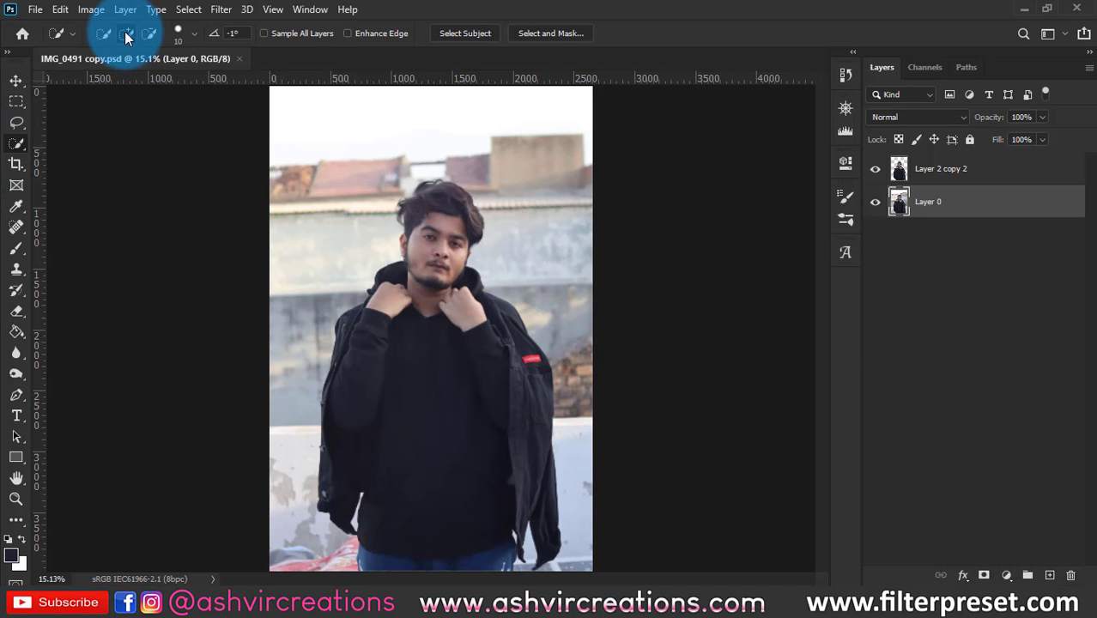
mouse_move(379, 325)
left_mouse_down()
mouse_move(409, 381)
mouse_move(410, 415)
mouse_move(372, 398)
mouse_move(401, 436)
mouse_move(498, 415)
mouse_move(458, 297)
mouse_move(426, 268)
mouse_move(402, 274)
mouse_move(427, 235)
mouse_move(429, 205)
mouse_move(442, 230)
left_mouse_up()
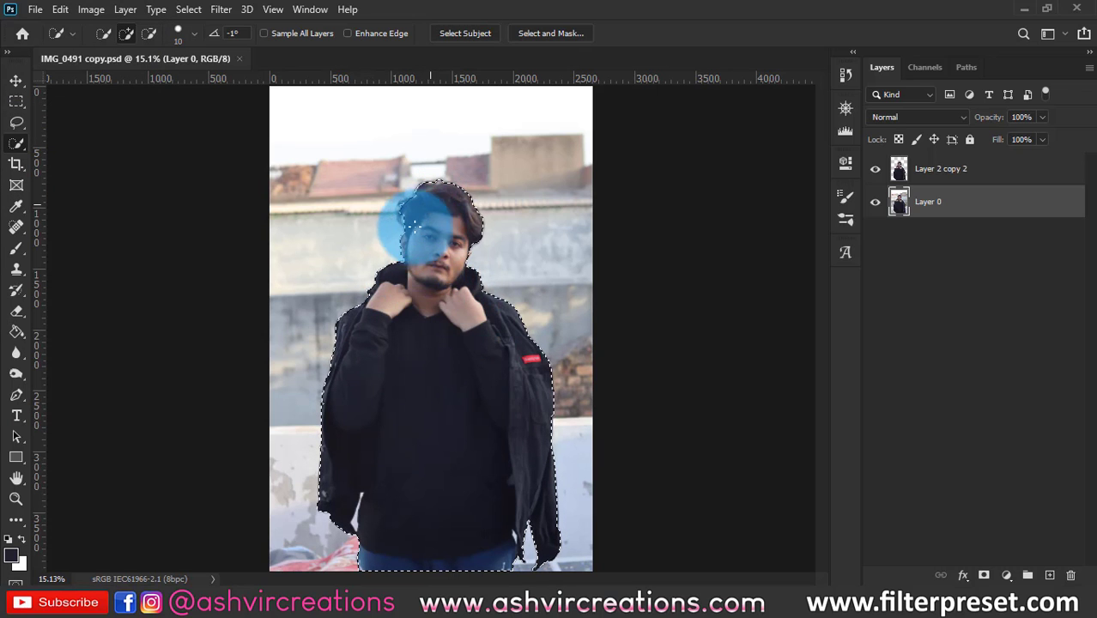
- Hide Layer 2 copy 2 and open the man's selection in Select and Mask
left_click(874, 168)
scroll(463, 201, "up", 5)
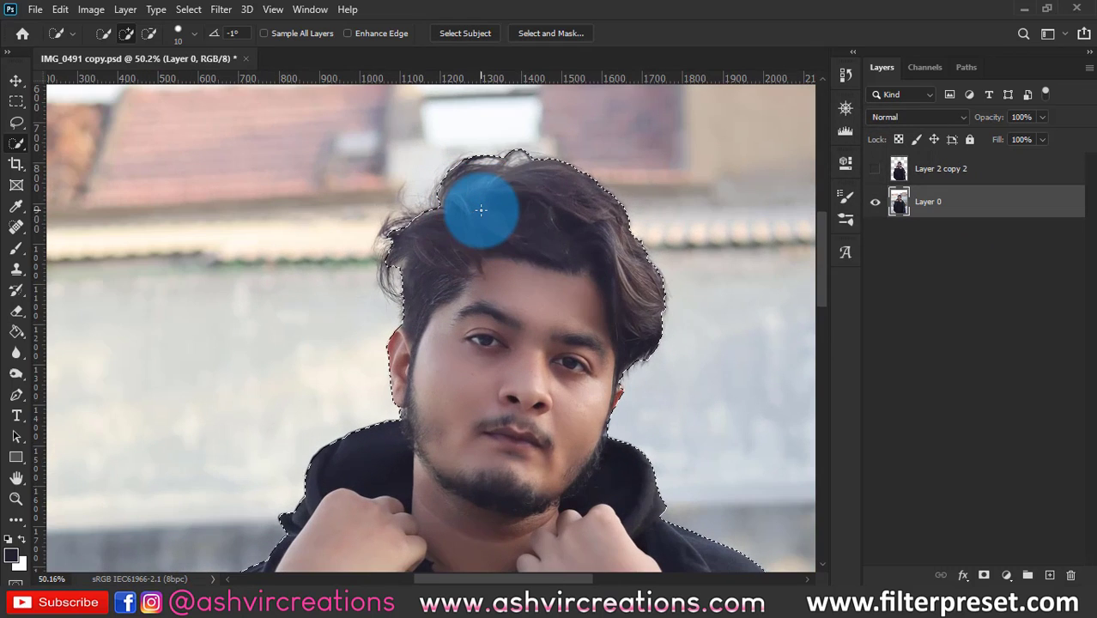
right_click(439, 212)
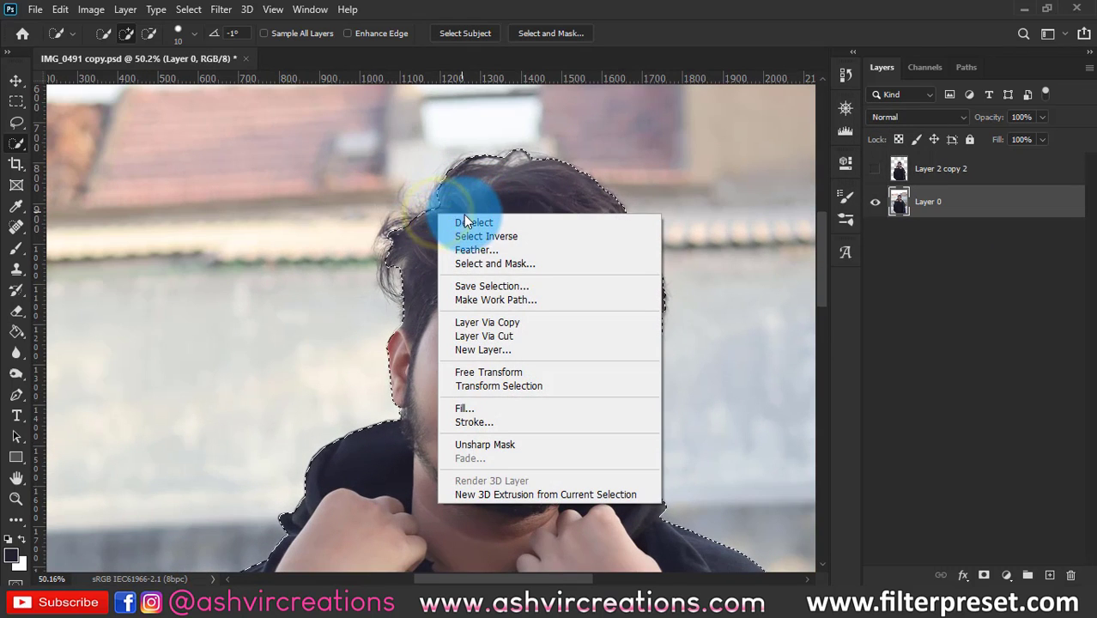
left_click(485, 262)
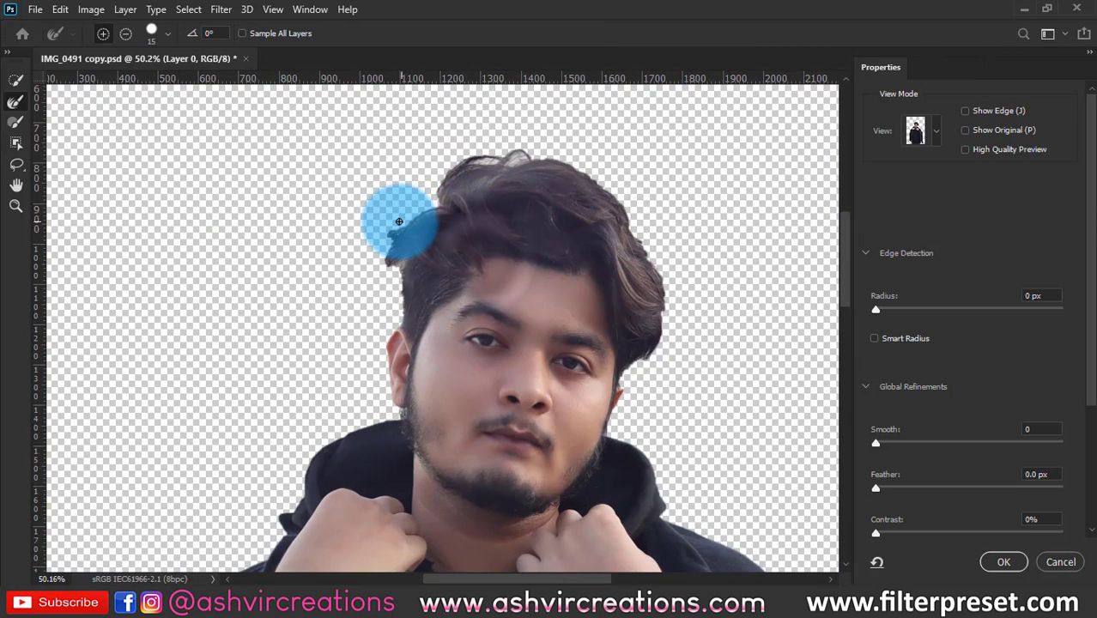
- Set the Refine Edge Brush size to 60 px, brush along the man's entire hair outline and accept the refined selection
scroll(399, 221, "up", 2)
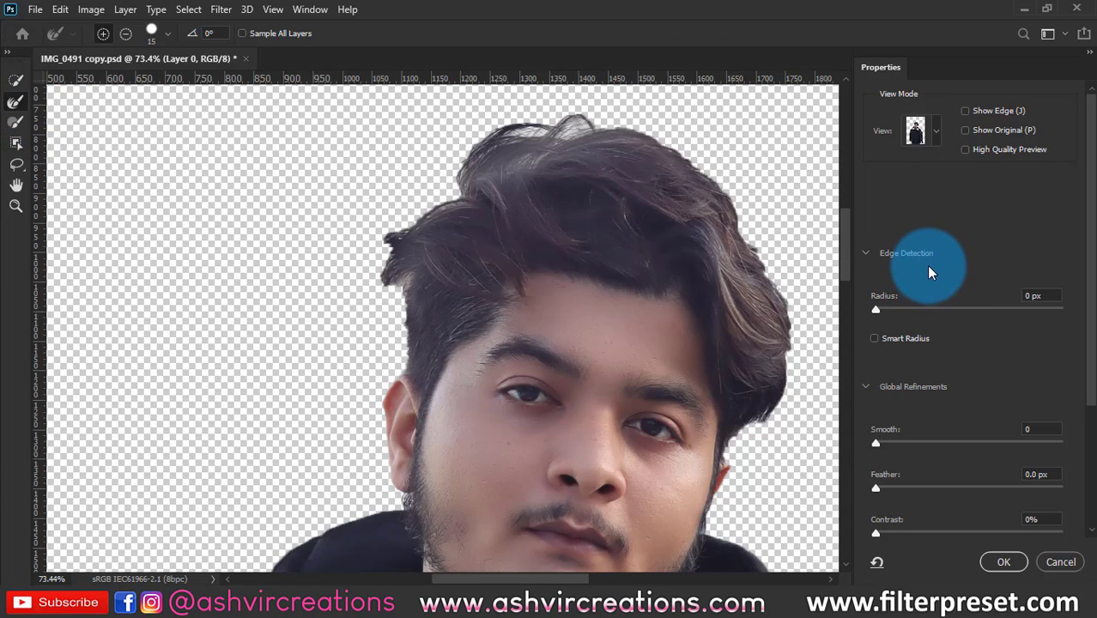
left_click(170, 35)
left_click(115, 79)
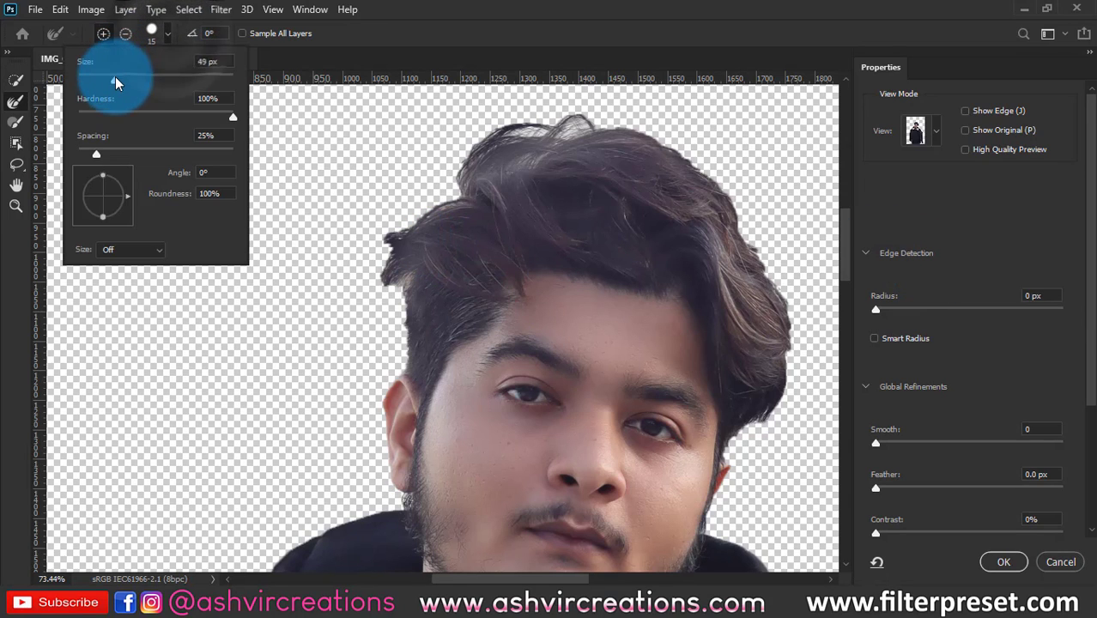
left_click(788, 37)
key("bracketright")
key("bracketright")
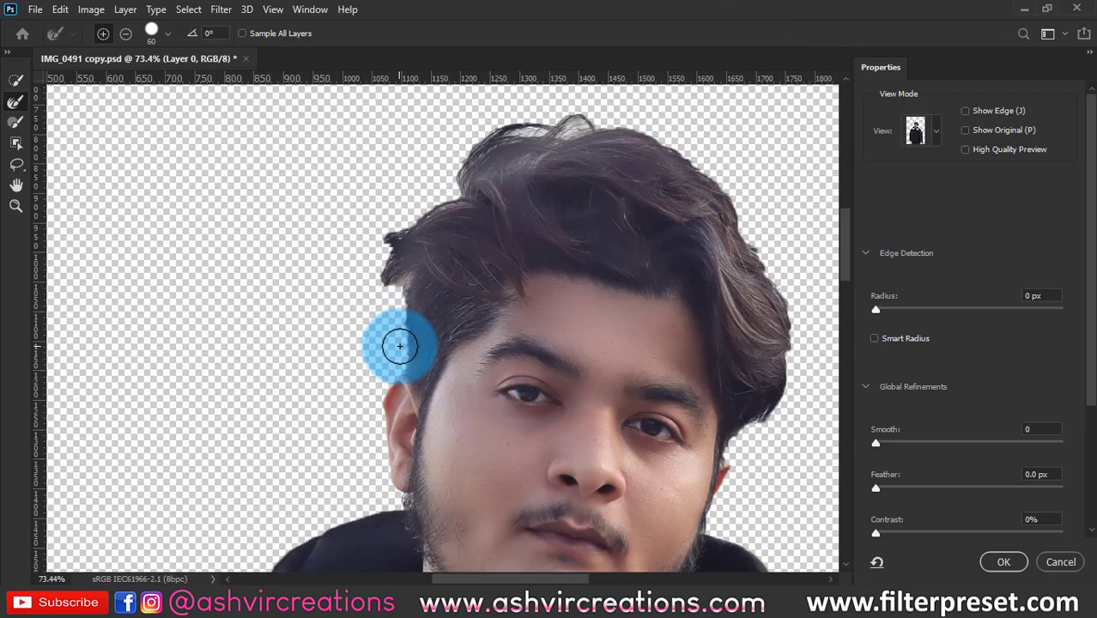
mouse_move(399, 346)
left_mouse_down()
mouse_move(391, 250)
mouse_move(469, 162)
mouse_move(535, 136)
mouse_move(625, 131)
mouse_move(744, 187)
mouse_move(790, 278)
mouse_move(800, 356)
mouse_move(775, 406)
mouse_move(777, 343)
left_mouse_up()
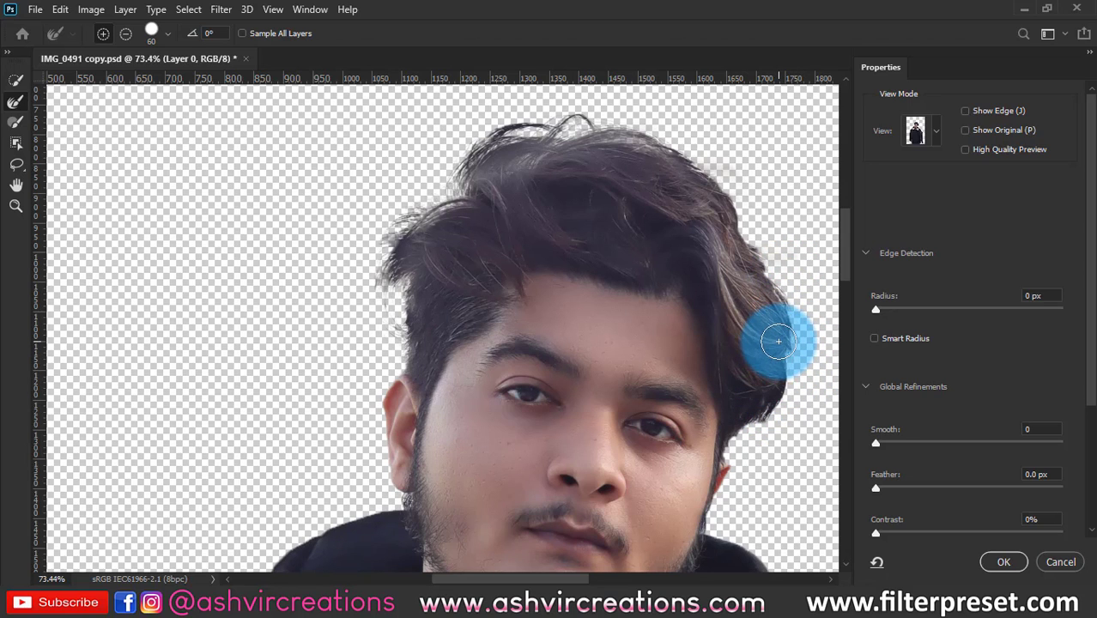
mouse_move(778, 340)
left_mouse_down()
mouse_move(794, 385)
mouse_move(752, 443)
left_mouse_up()
left_click(998, 560)
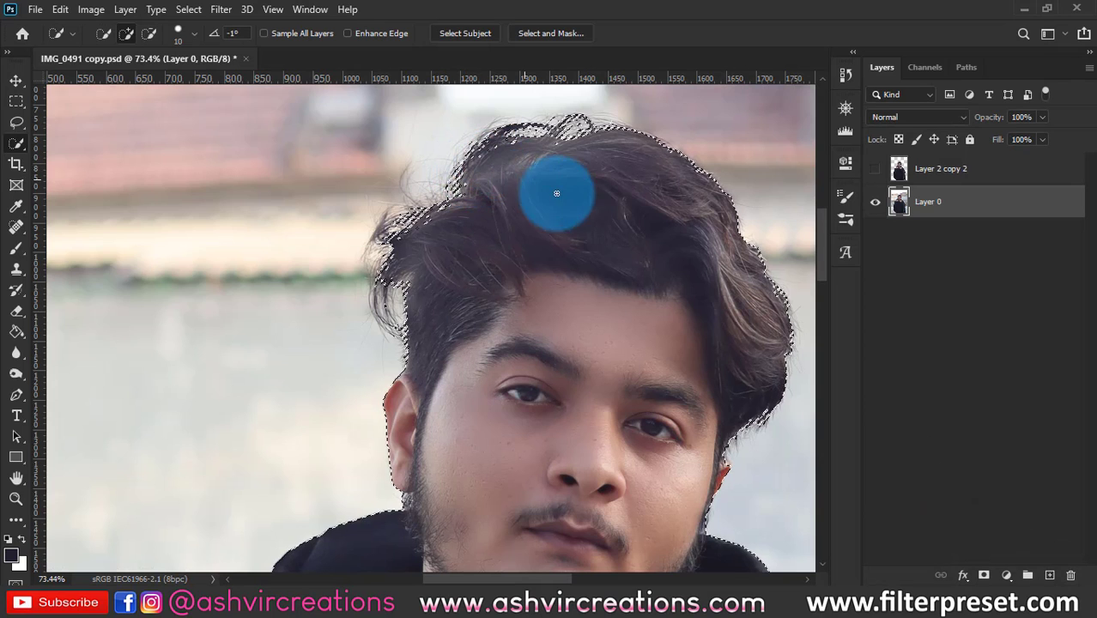
- Copy the selected man to a new layer with Layer Via Copy and hide Layer 0
left_click_drag(541, 204, 497, 206)
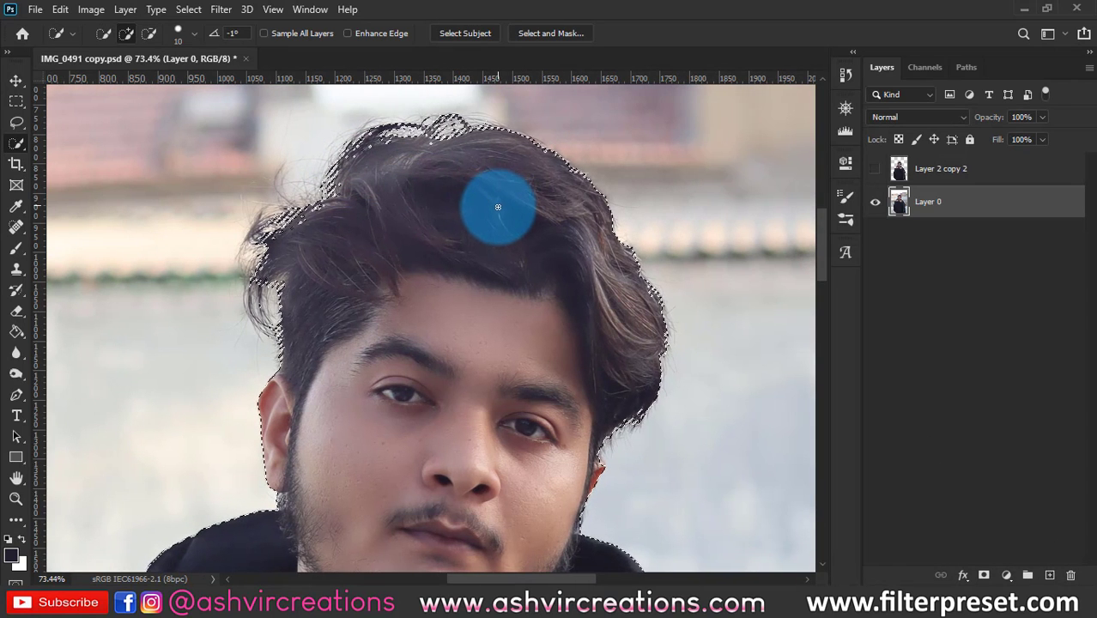
right_click(493, 211)
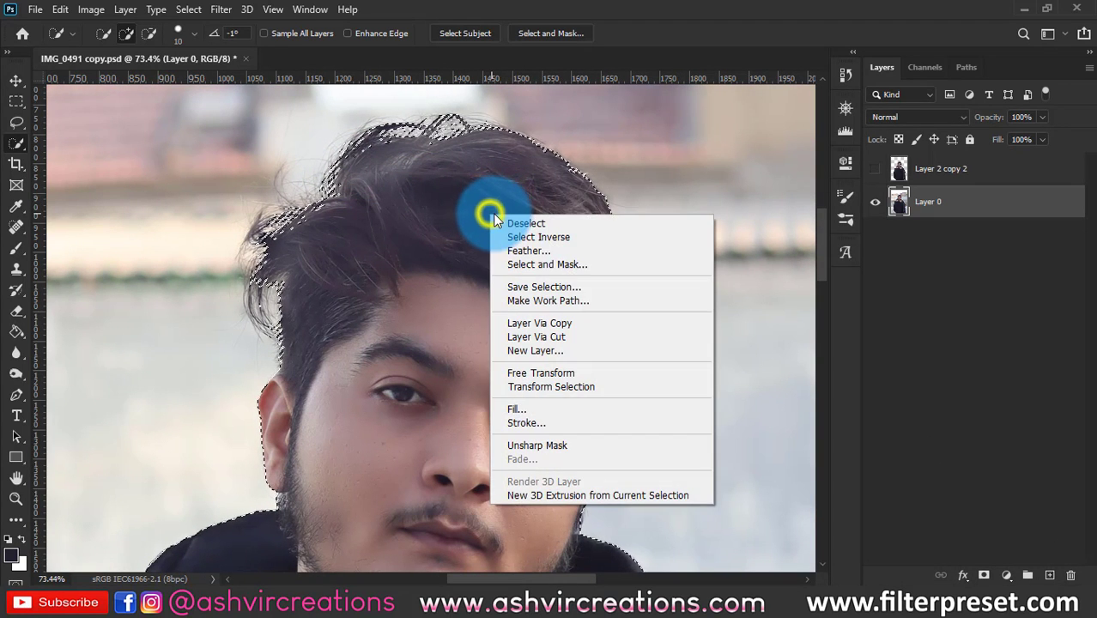
left_click(572, 317)
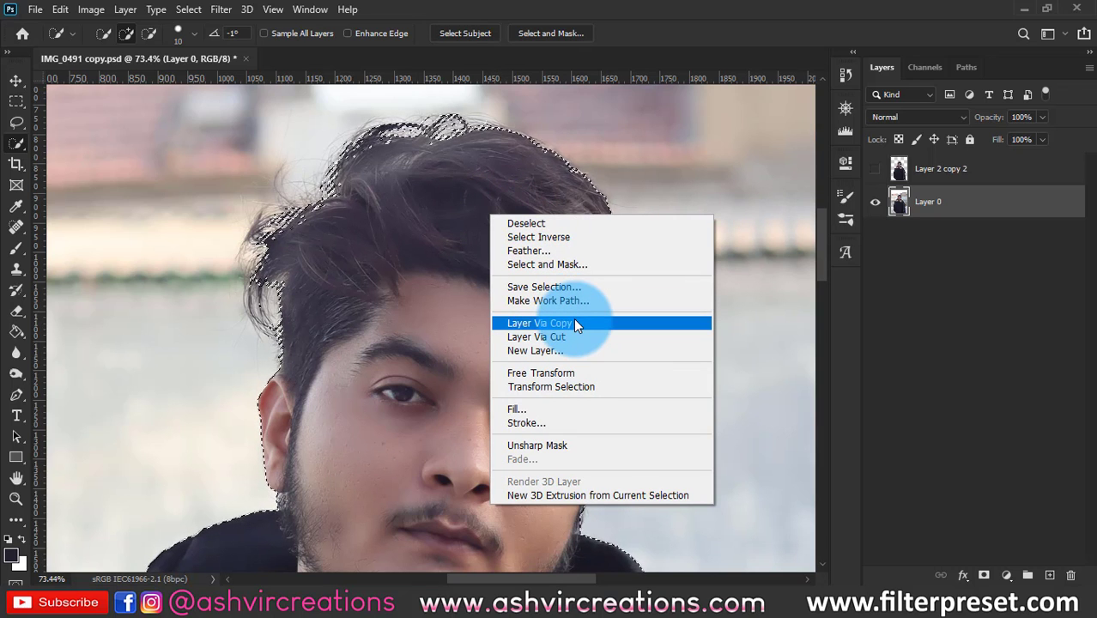
left_click(573, 322)
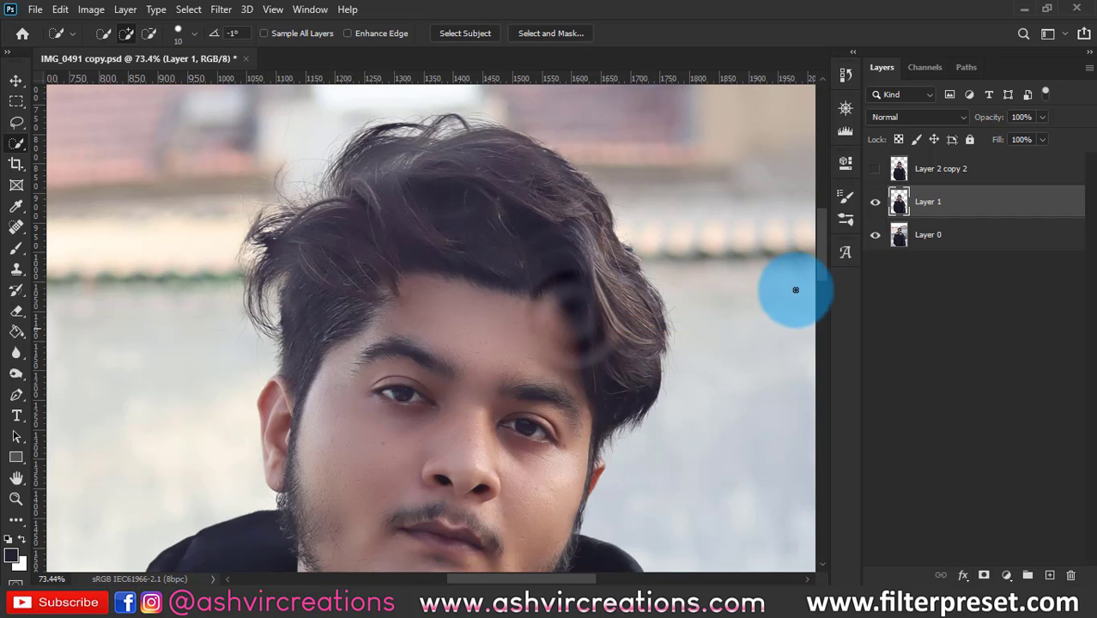
left_click(876, 238)
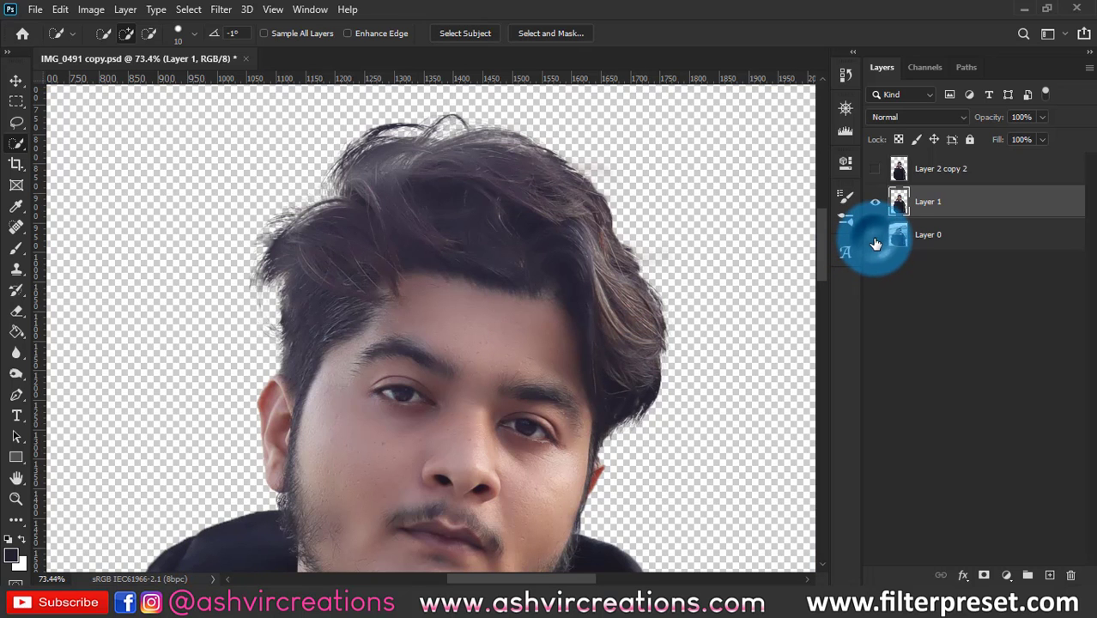
- Delete the newly copied cutout layer and show Layer 2 copy 2 and Layer 0 again
key("v")
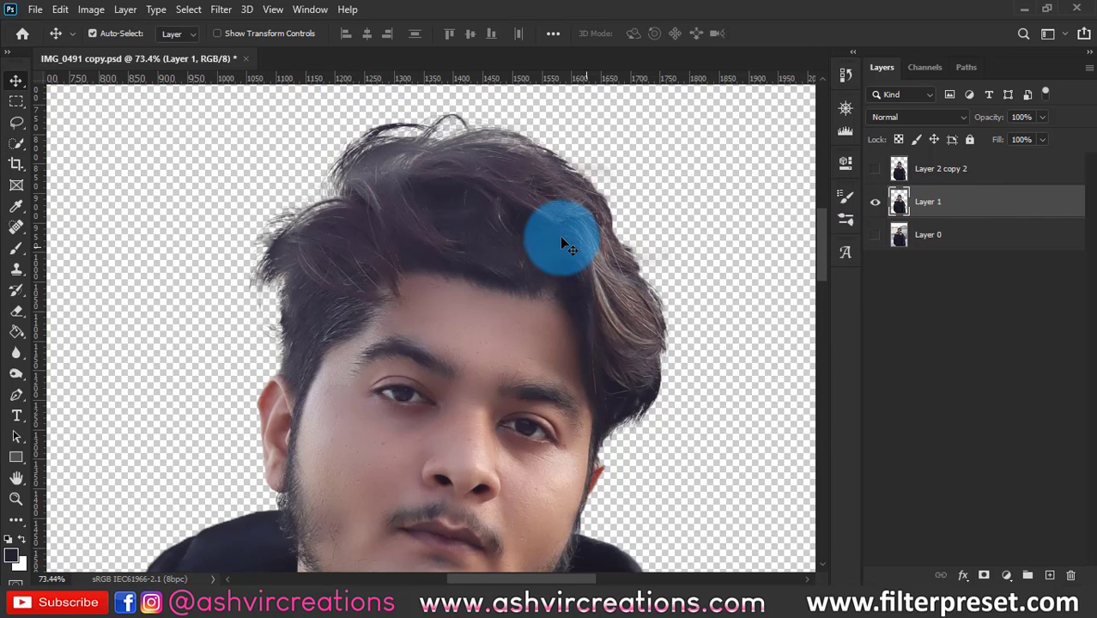
scroll(561, 227, "down", 2)
scroll(558, 226, "down", 7)
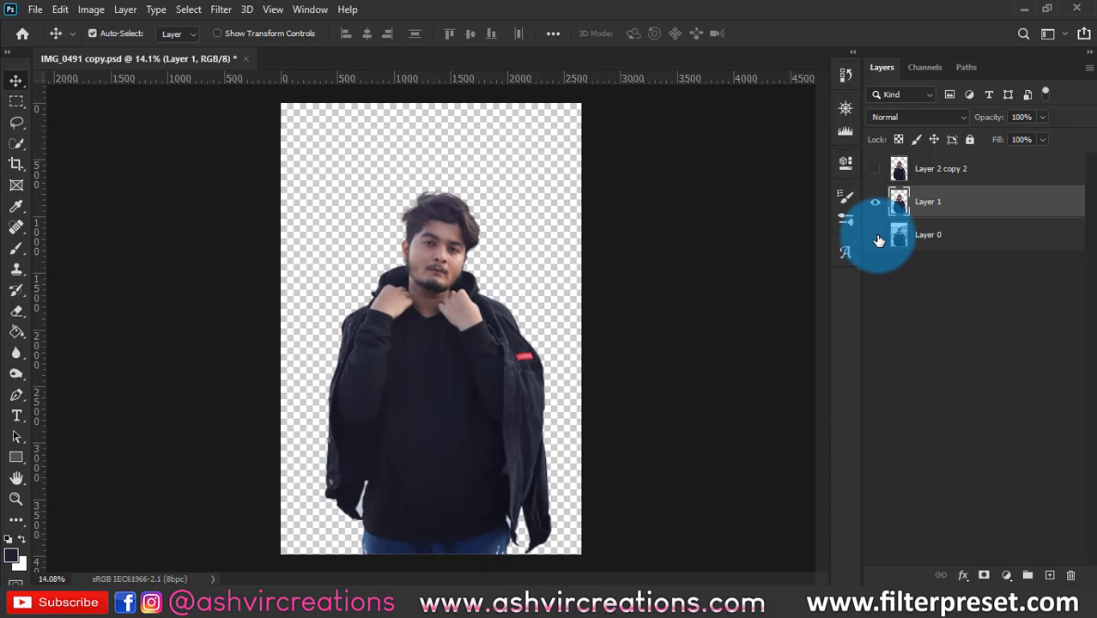
key("Delete")
left_click(874, 168)
left_click(874, 202)
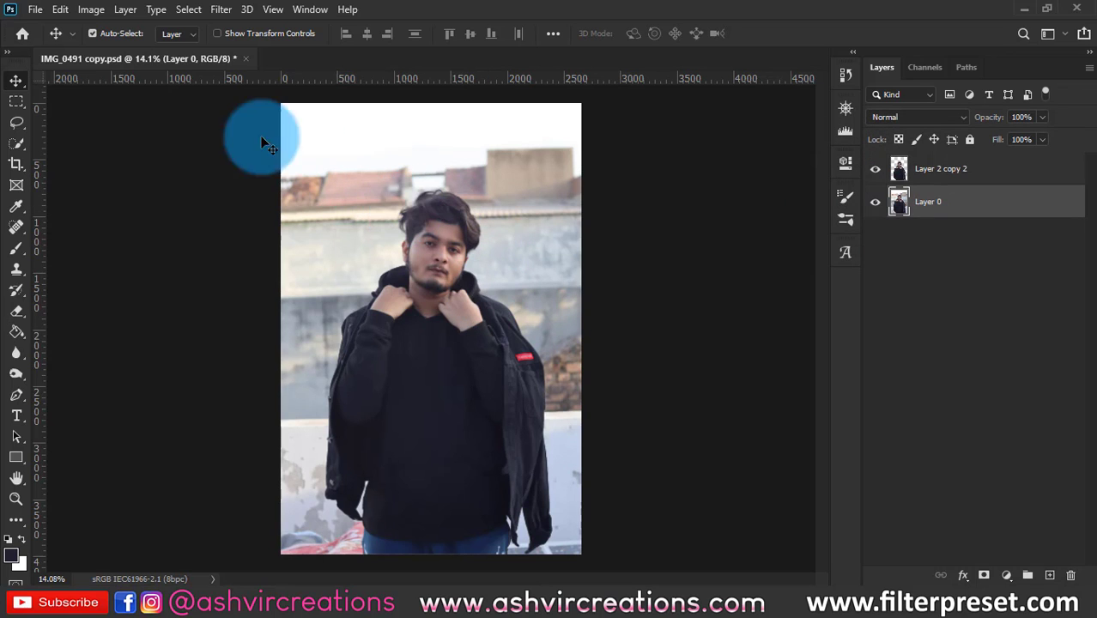
- Start a crop of the photo with the 16 : 9 ratio preset
left_click(17, 165)
left_click(391, 208)
key("ctrl+minus")
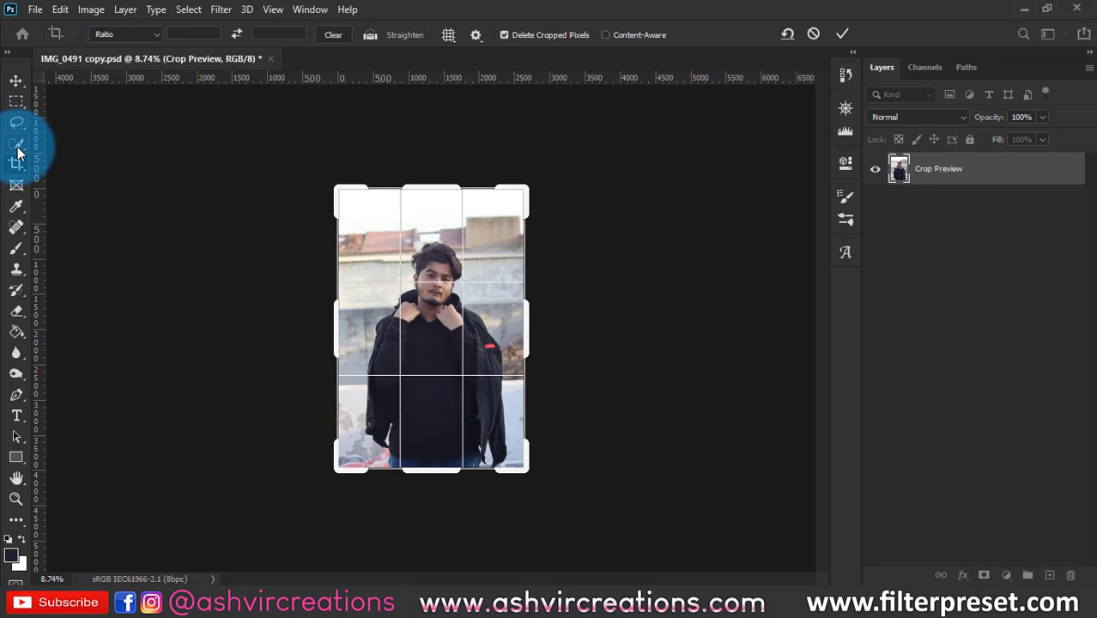
left_click(120, 38)
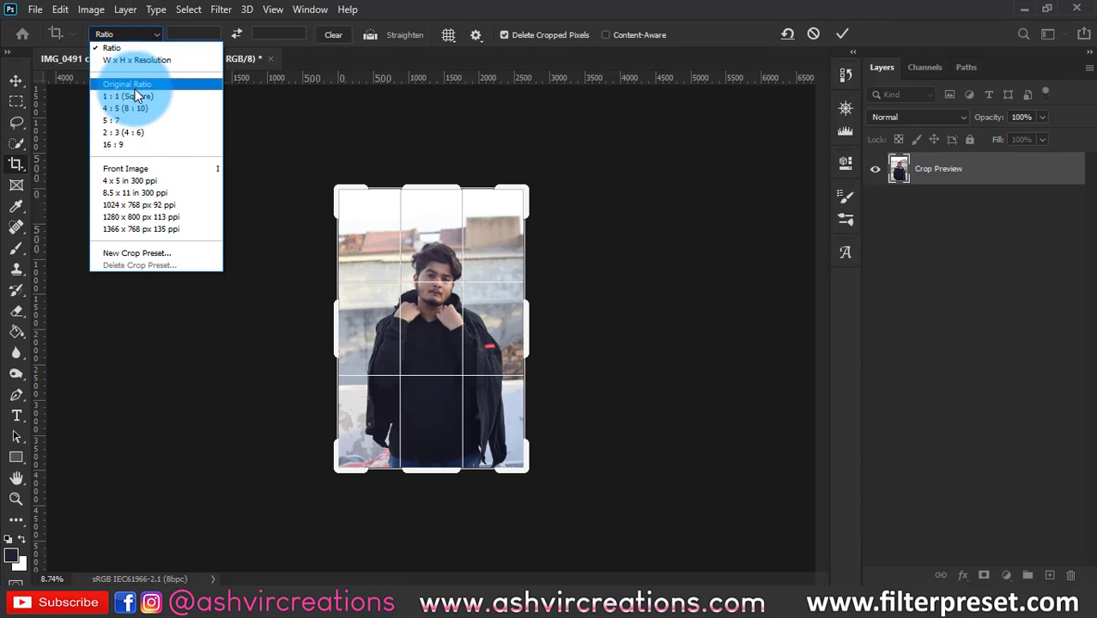
left_click(131, 143)
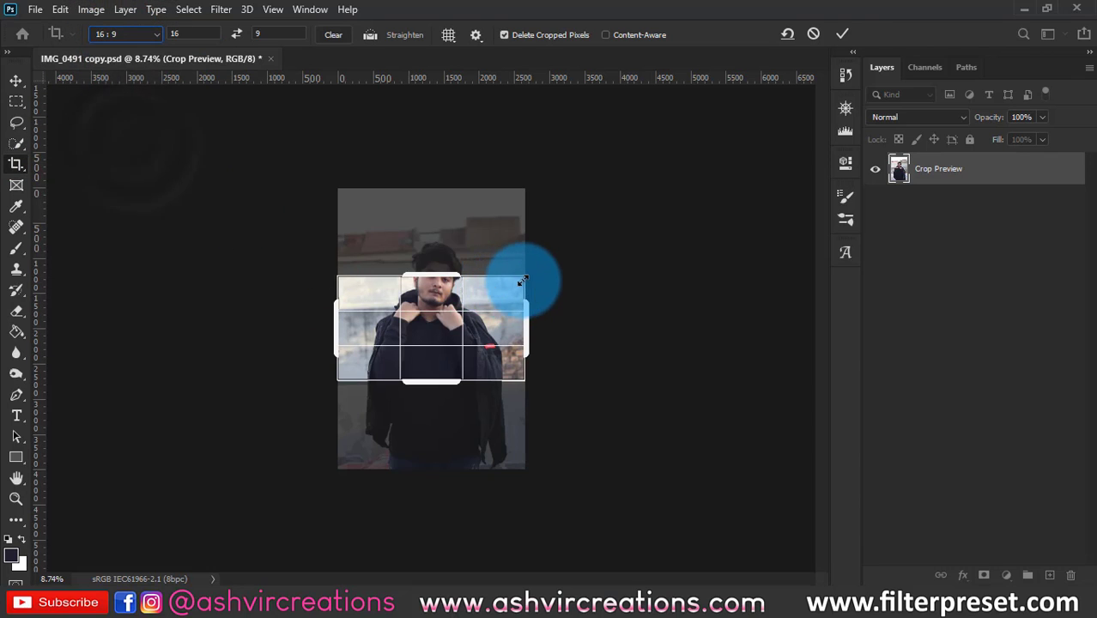
- Extend the crop frame to about 9600 px wide, with empty space beside and above the photo, and apply the crop
left_click_drag(526, 277, 702, 230)
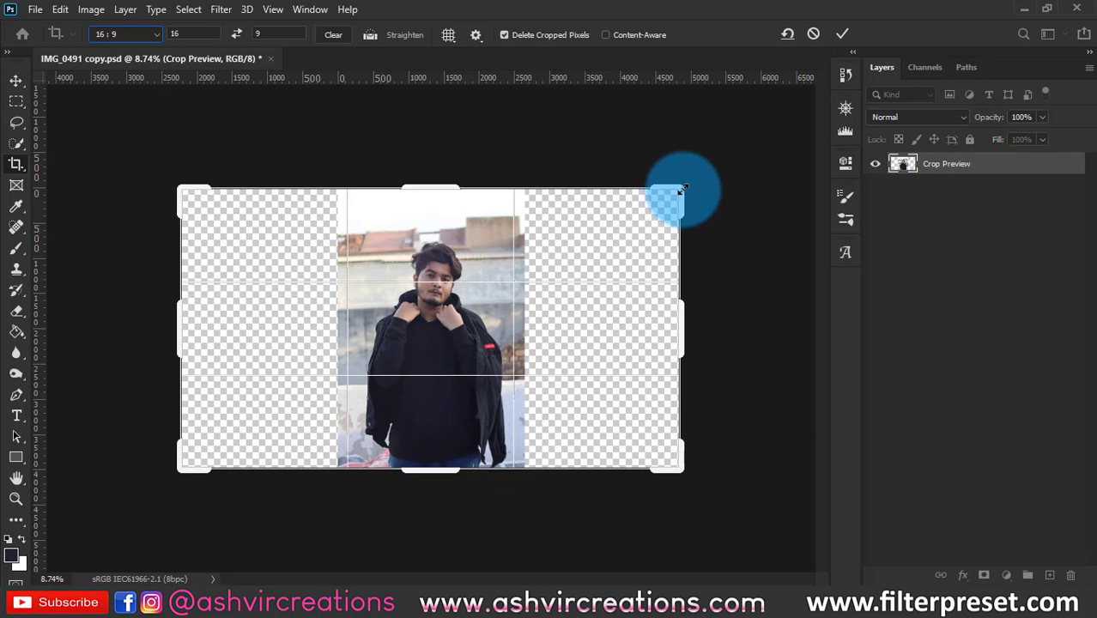
left_click_drag(681, 187, 743, 151)
left_click_drag(120, 153, 96, 144)
left_click(340, 280)
left_click_drag(341, 280, 362, 274)
double_click(363, 274)
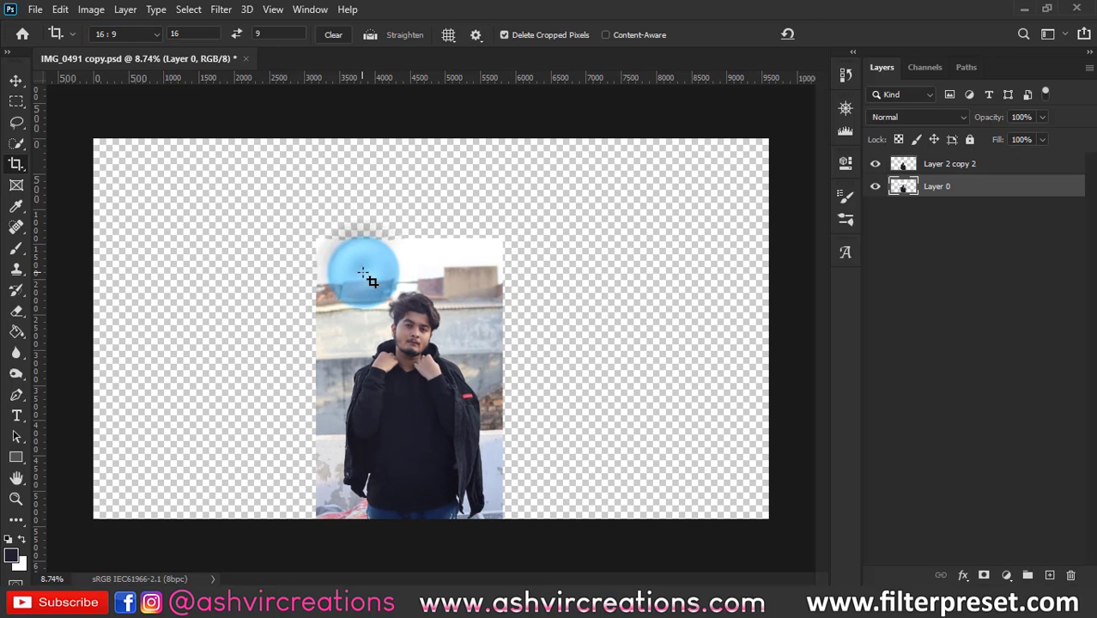
key("v")
key("ctrl+0")
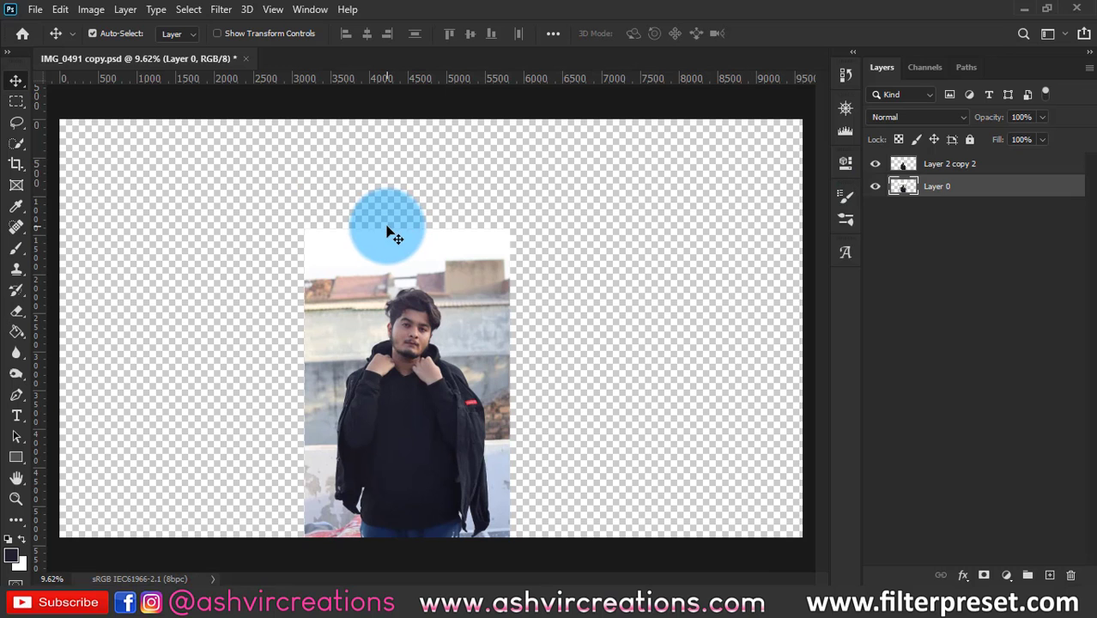
- Open 0536.jpg from the GOT Dragons folder and place the ruins image in IMG_0491 copy.psd between Layer 2 copy 2 and Layer 0
scroll(369, 228, "down", 1)
left_click(35, 9)
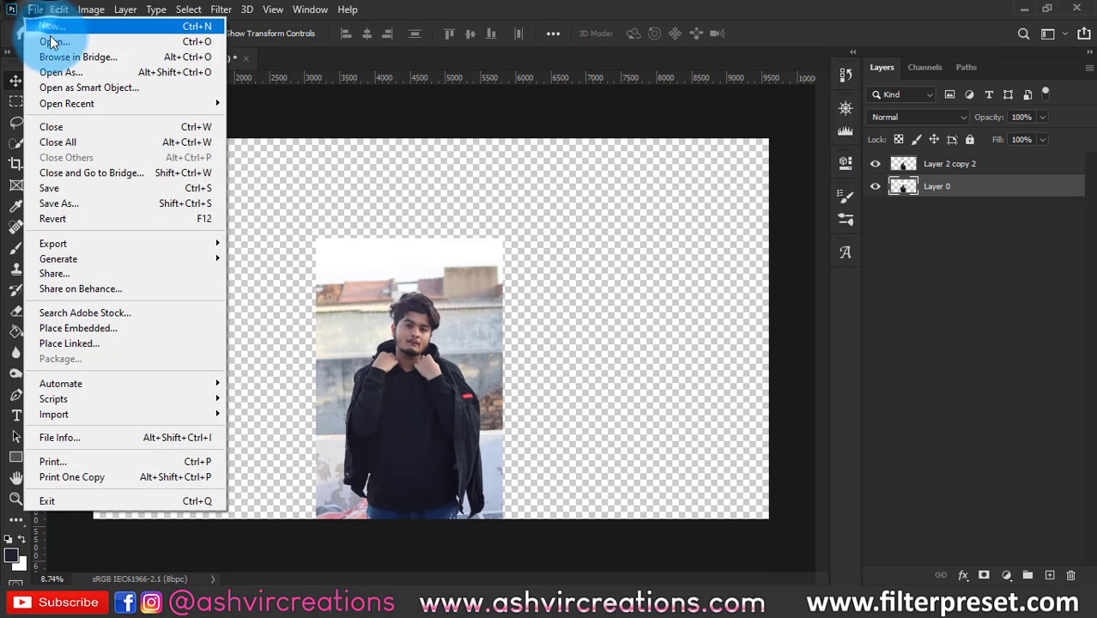
left_click(50, 40)
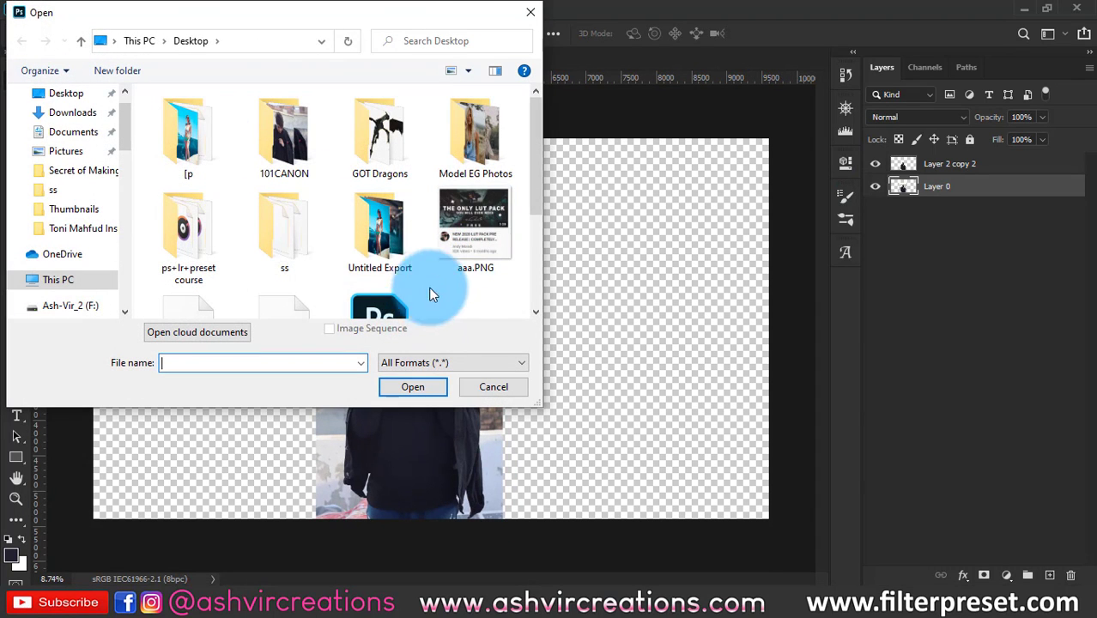
double_click(377, 142)
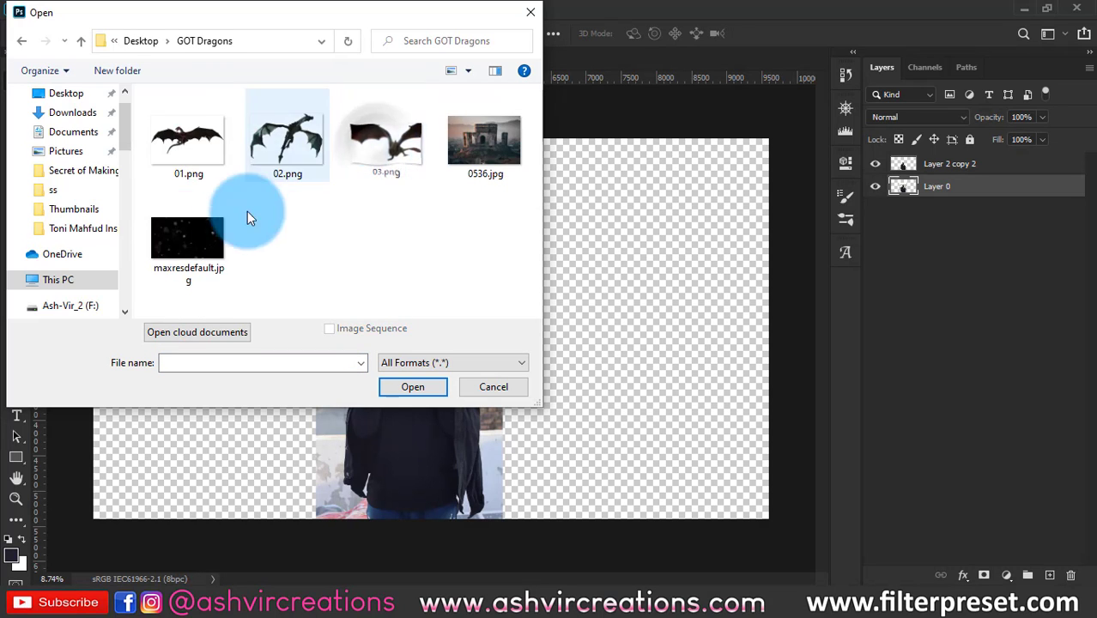
double_click(482, 146)
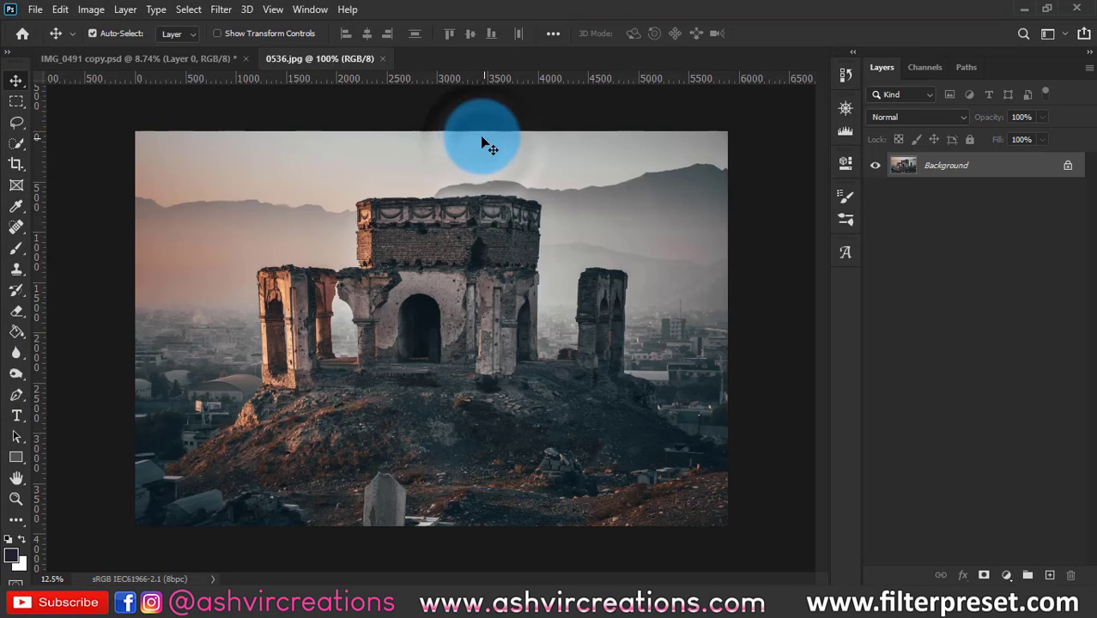
left_click(134, 58)
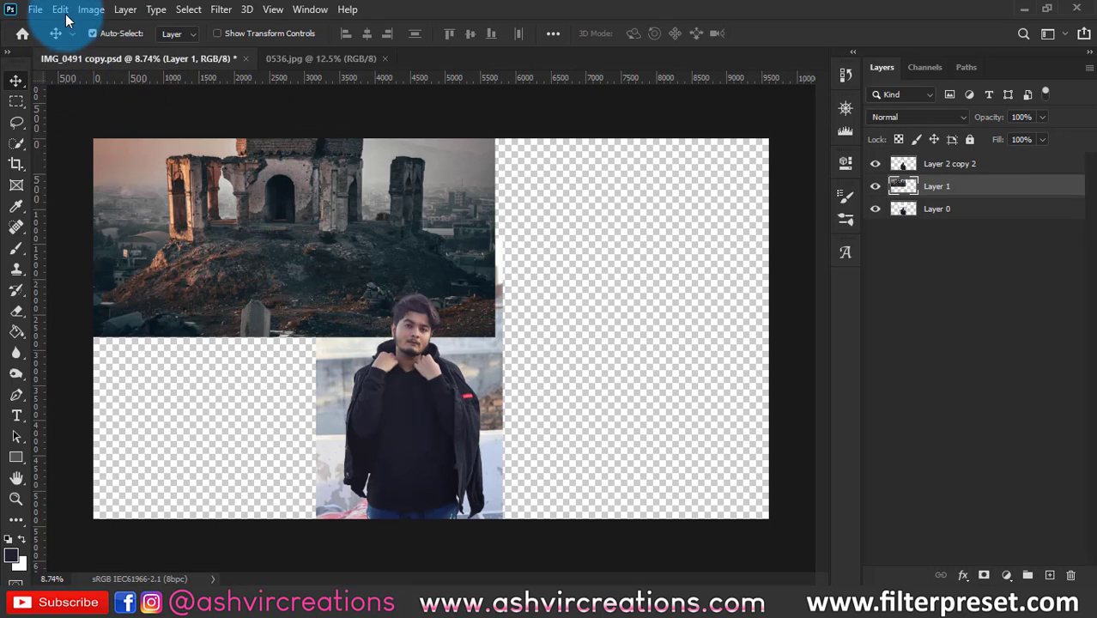
- Scale the ruins layer up with Free Transform to about 166%, roughly 9783 × 6522 px, so it covers the whole canvas
left_click(60, 9)
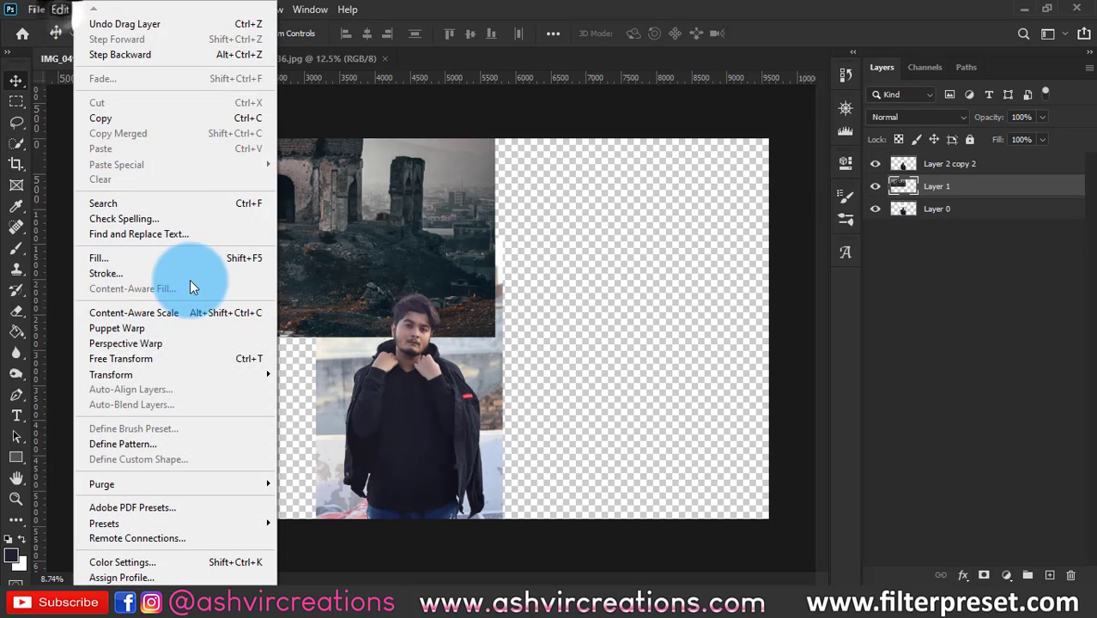
left_click(176, 357)
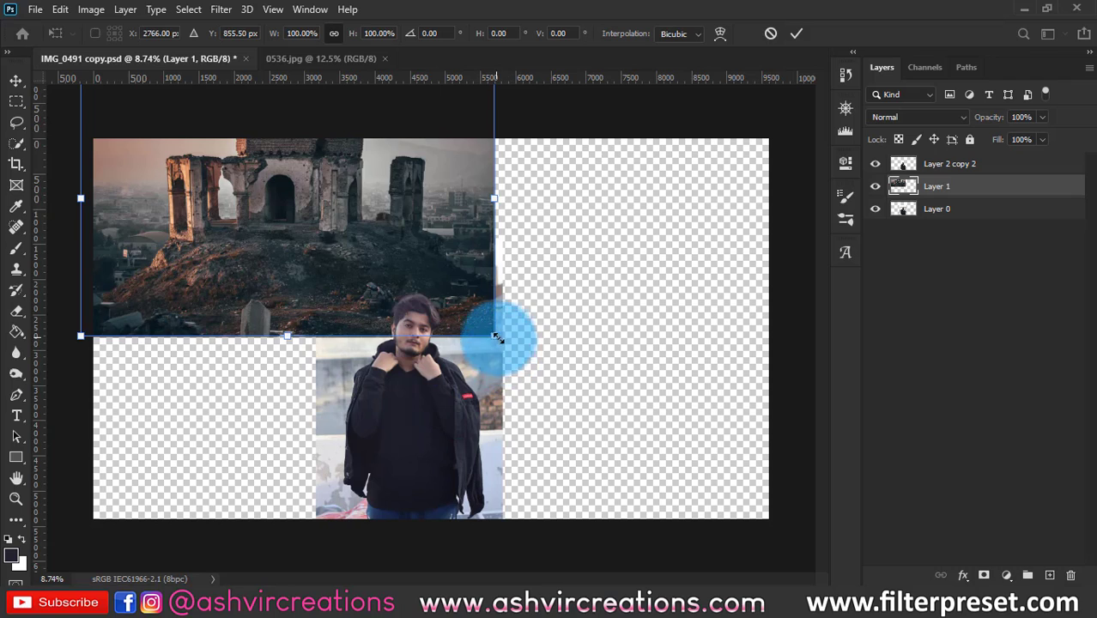
left_click_drag(498, 339, 798, 478)
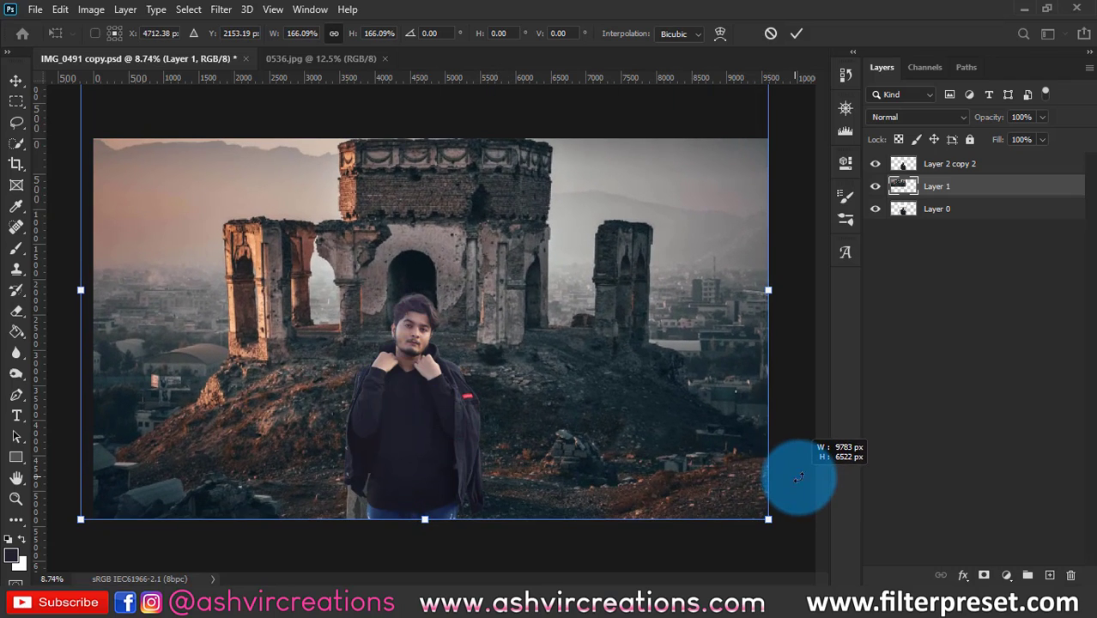
key("ctrl+0")
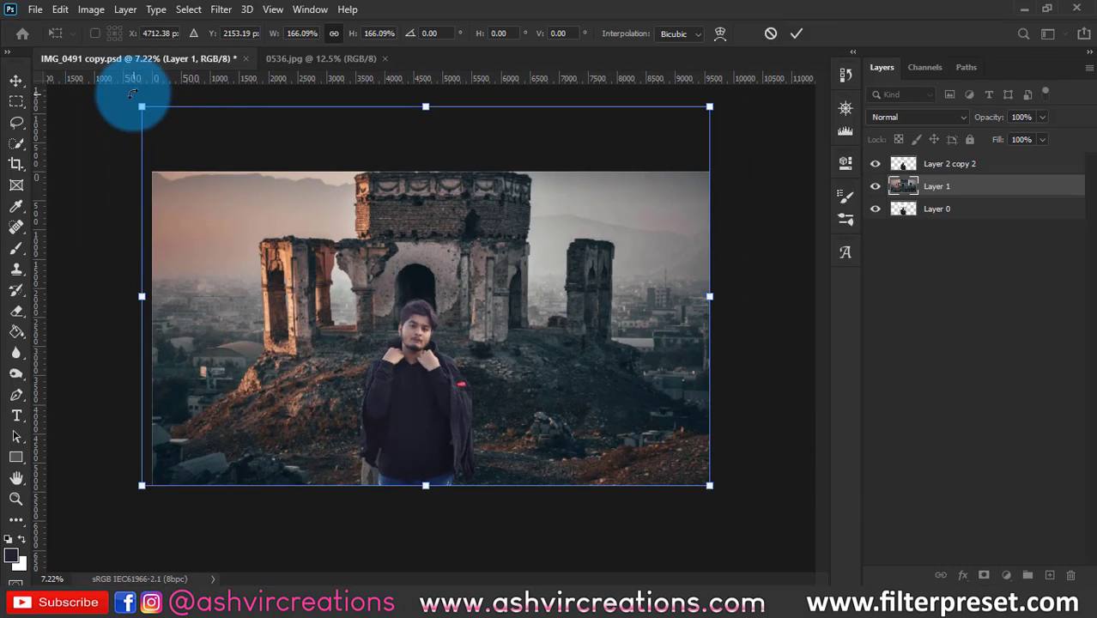
- Reduce the ruins layer to about 139% and reposition it so the whole building and the sky fit within the canvas height
left_click_drag(141, 107, 152, 114)
mouse_move(437, 244)
left_mouse_down()
mouse_move(442, 285)
mouse_move(447, 263)
mouse_move(460, 268)
mouse_move(453, 254)
left_mouse_up()
left_click_drag(153, 132, 249, 194)
left_click_drag(549, 336, 500, 322)
scroll(496, 332, "up", 1)
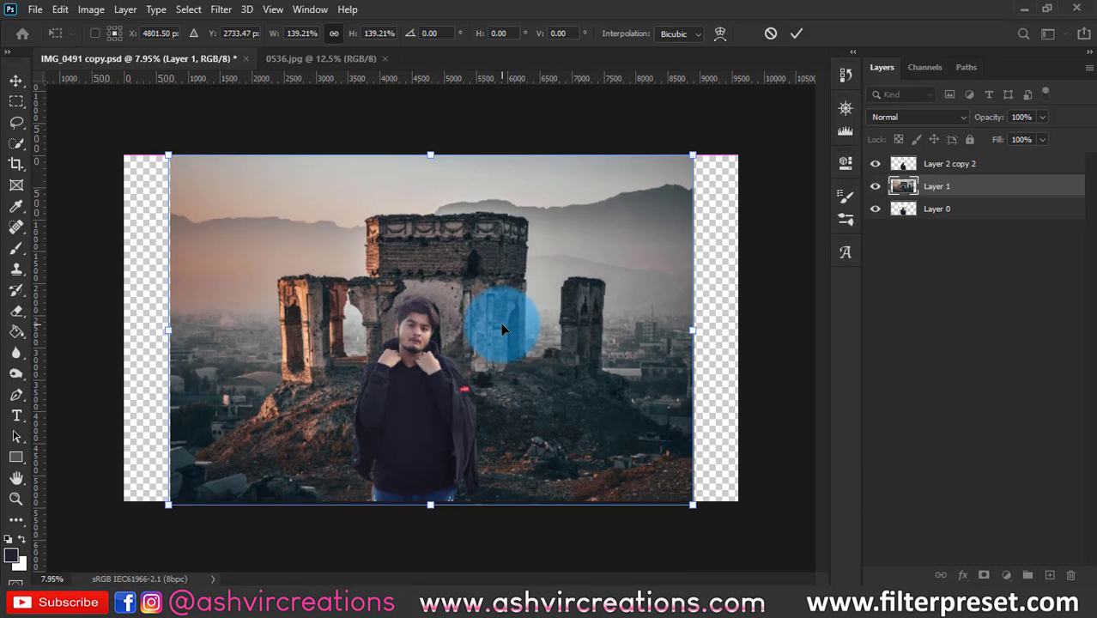
scroll(500, 322, "up", 1)
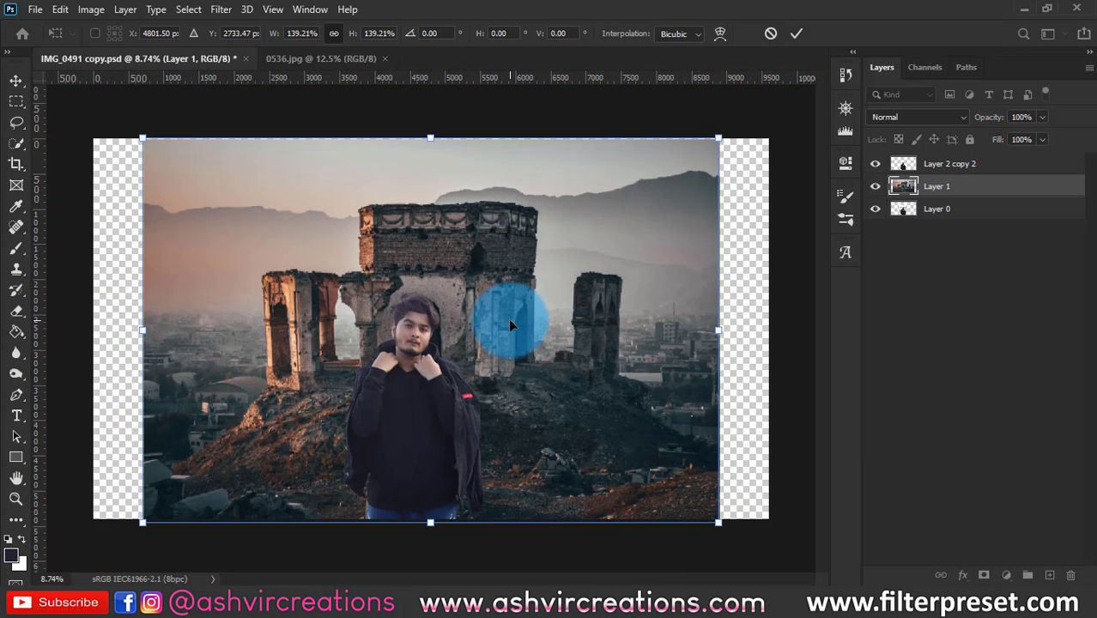
- Fine-tune the ruins layer to about 138%, shift it slightly left to fit the canvas height, and apply the transform
left_click_drag(490, 302, 490, 292)
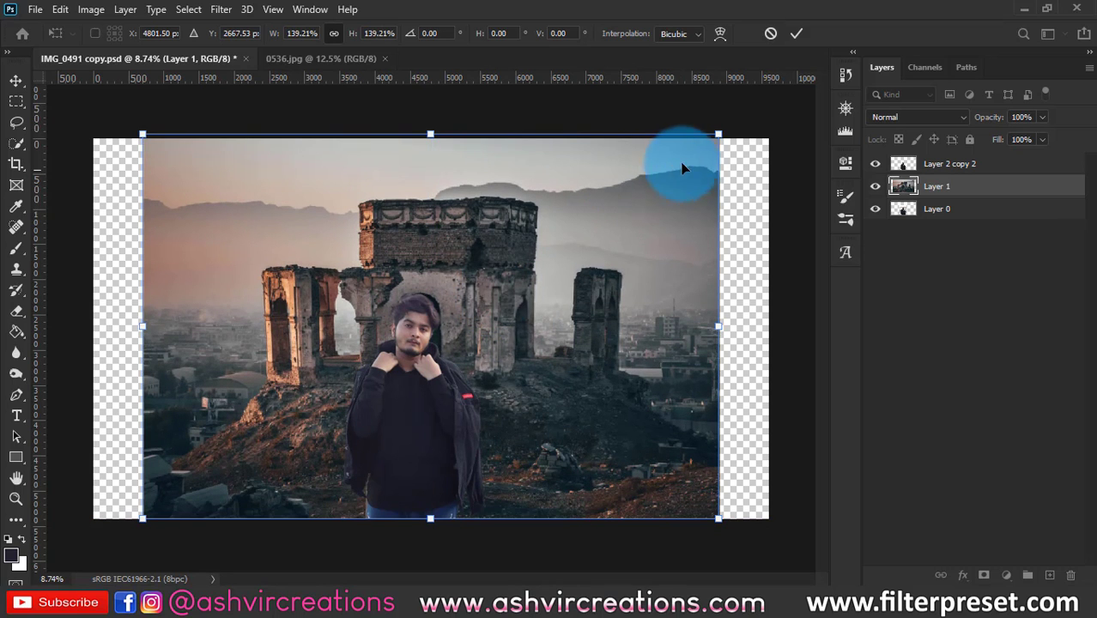
left_click_drag(708, 142, 710, 139)
mouse_move(567, 199)
left_mouse_down()
mouse_move(585, 200)
mouse_move(560, 213)
left_mouse_up()
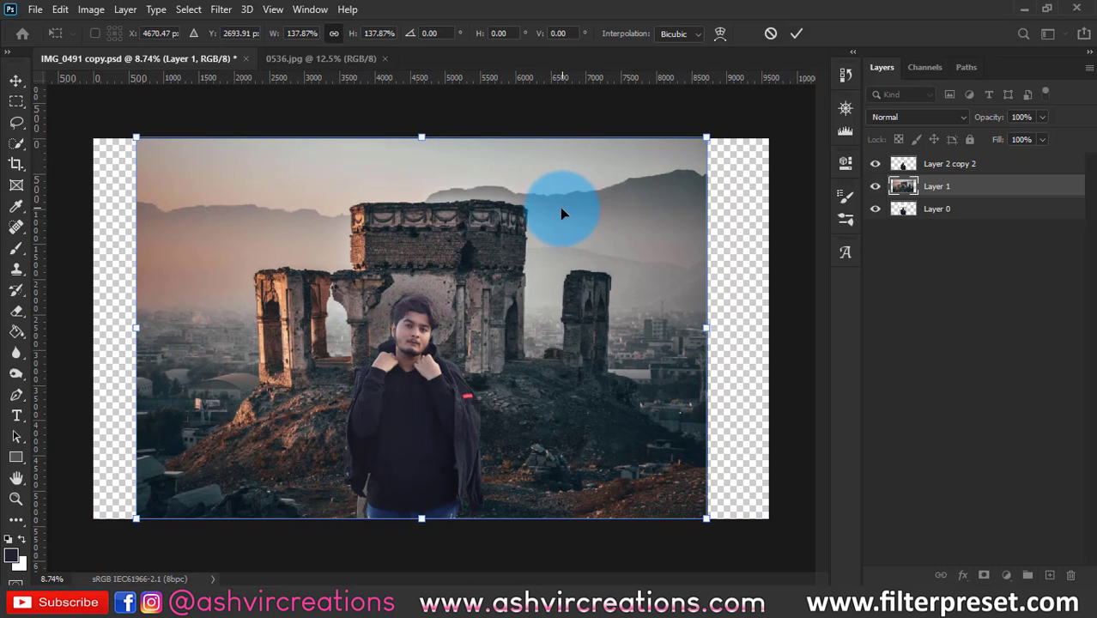
key("Return")
- Enlarge the ruins layer to about 101% with another Free Transform, anchored at its top-left corner, and apply it
scroll(424, 287, "up", 4)
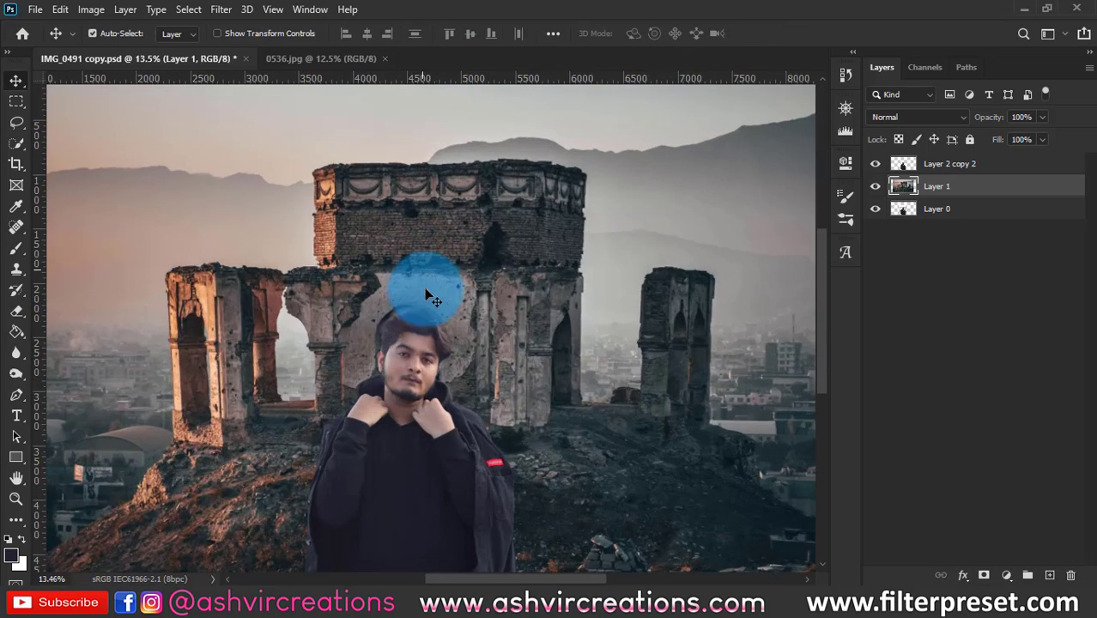
scroll(431, 307, "down", 4)
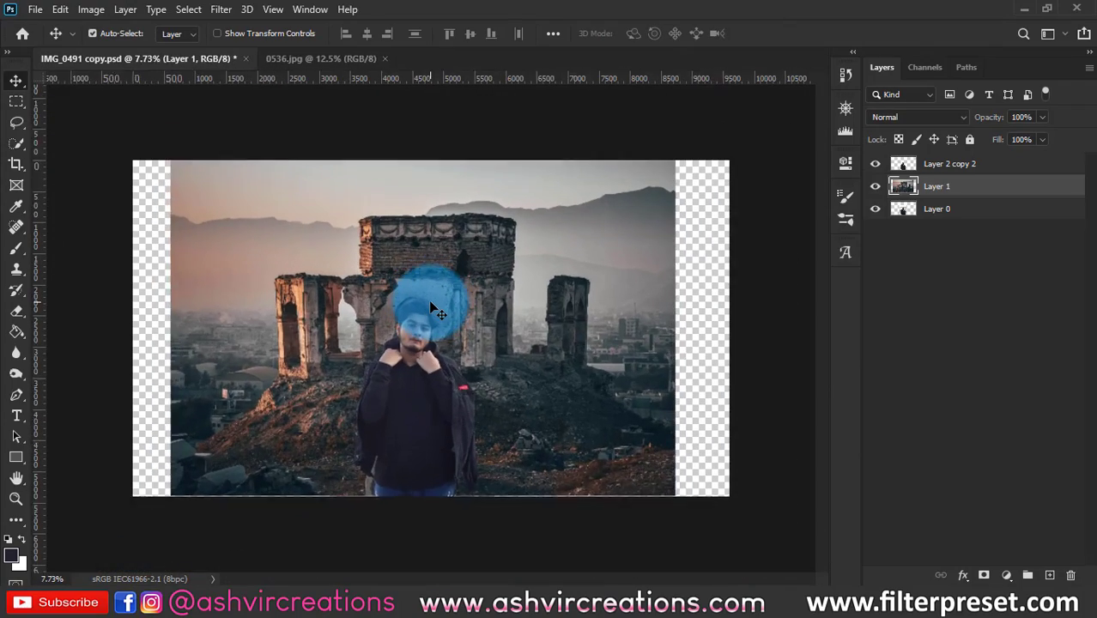
scroll(431, 307, "up", 1)
key("ctrl+t")
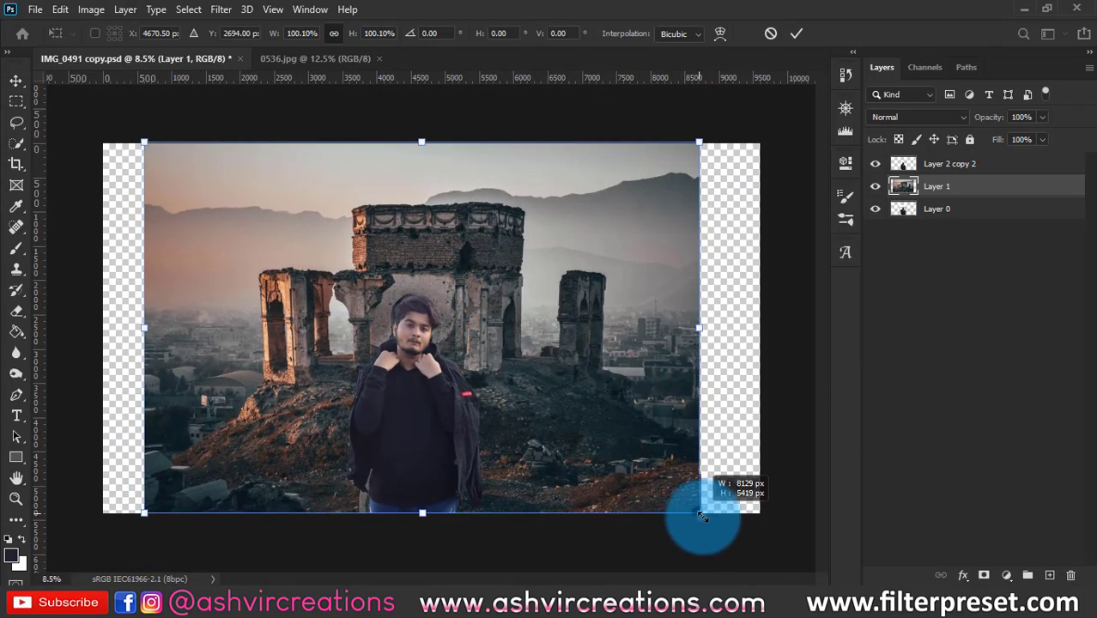
left_click_drag(700, 515, 722, 502)
scroll(406, 285, "up", 3)
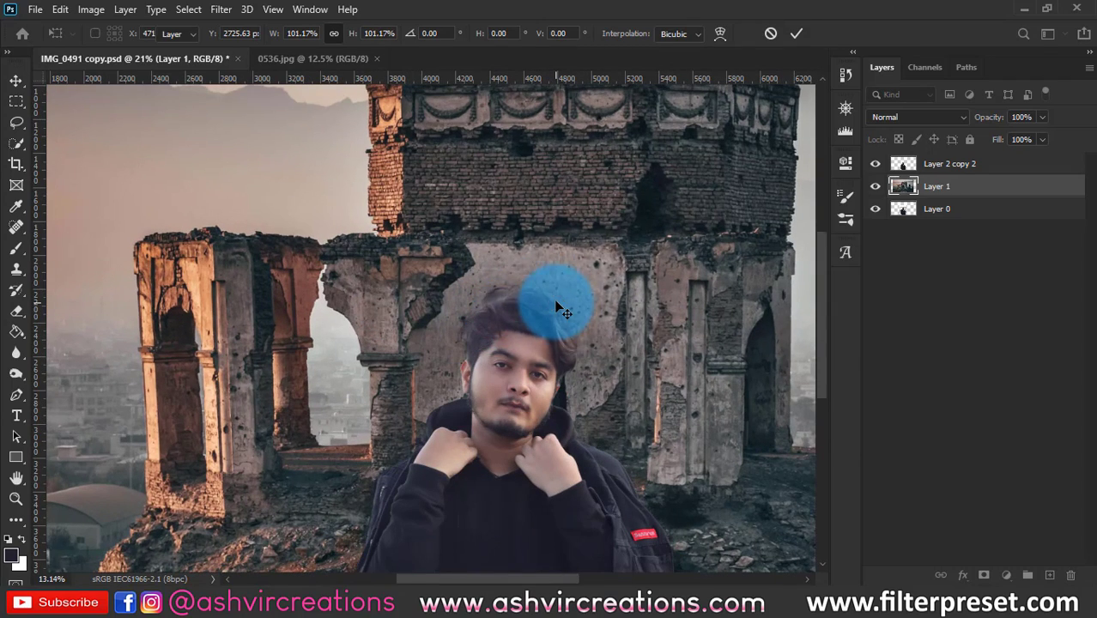
key("Return")
scroll(556, 305, "down", 4)
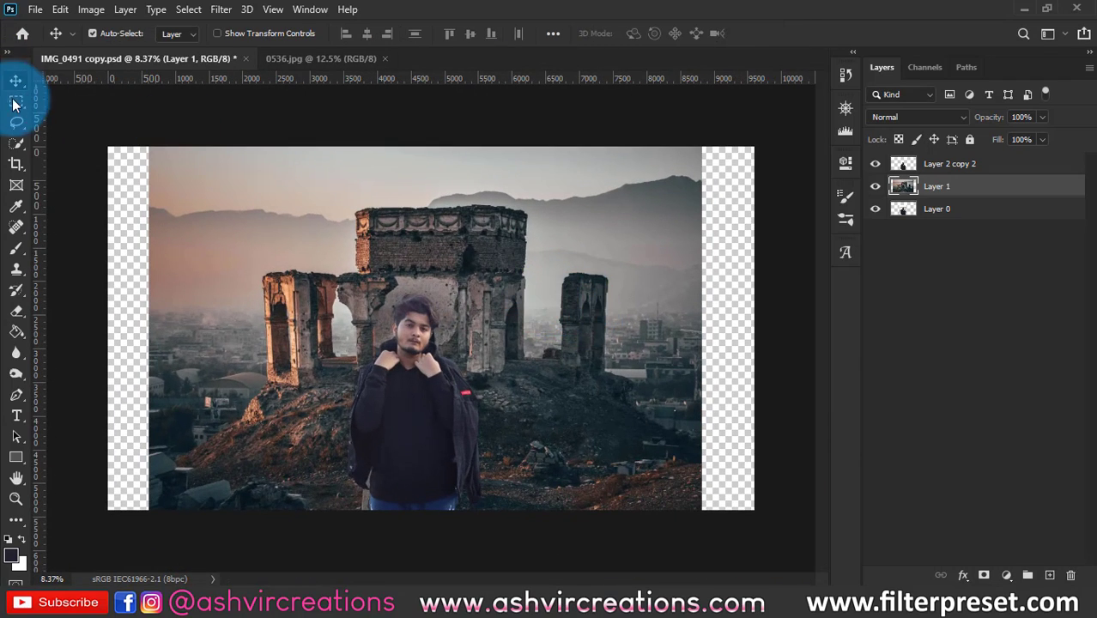
- Try marking the right side of the ruins image with the Rectangular Marquee tool
left_click(16, 101)
left_click_drag(622, 140, 764, 548)
left_click_drag(759, 538, 688, 500)
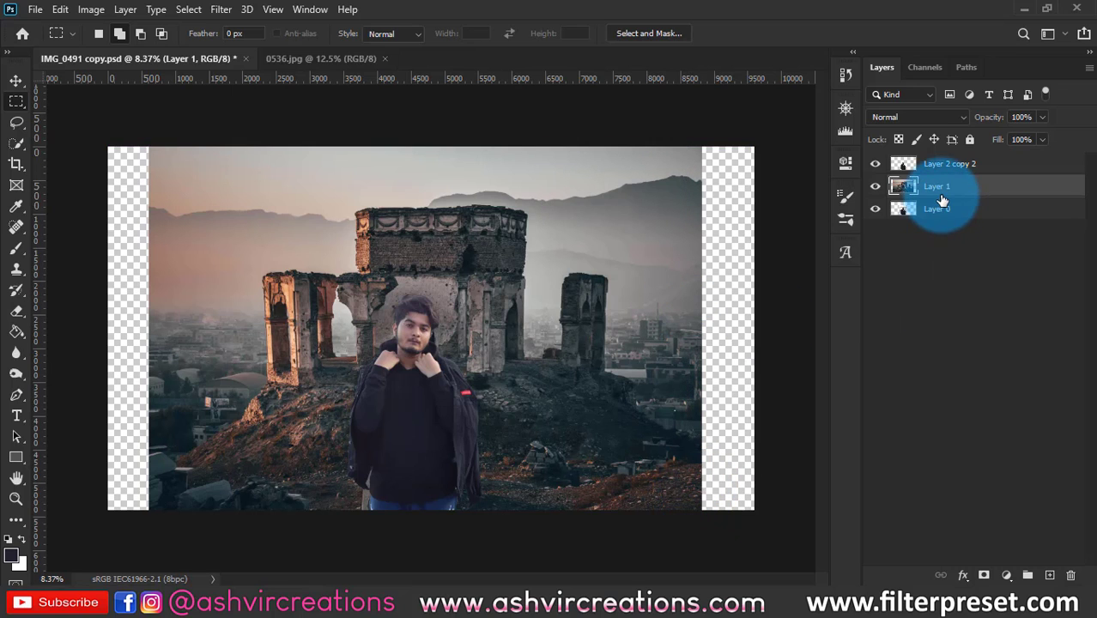
- Try stretching the whole ruins layer horizontally to about 117% to fill the canvas width, and cancel the transform
key("ctrl+t")
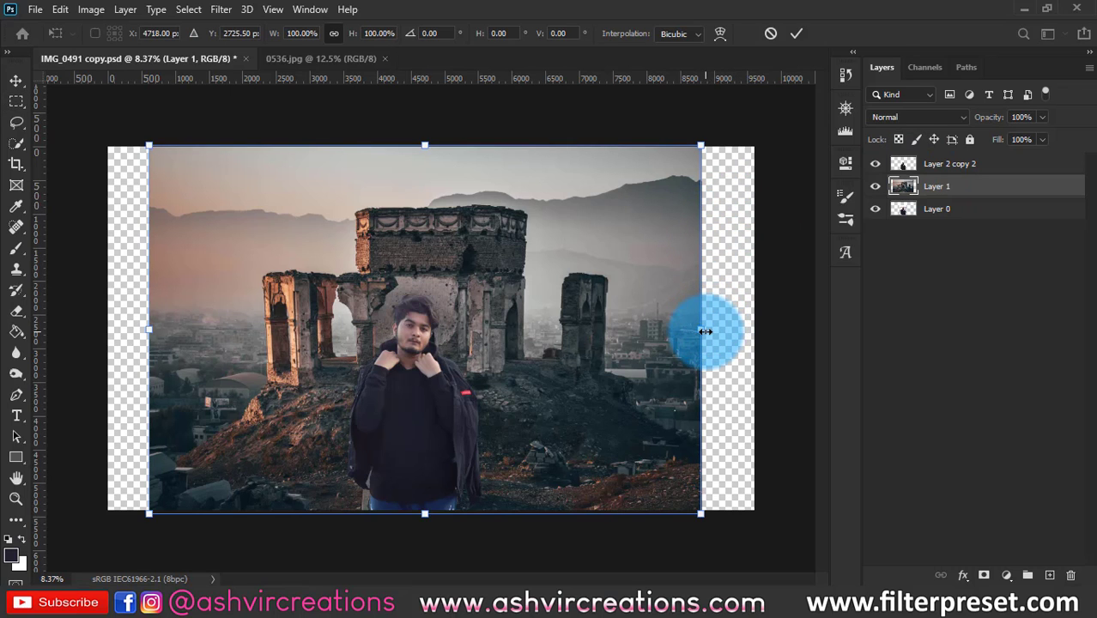
left_click_drag(704, 331, 755, 327)
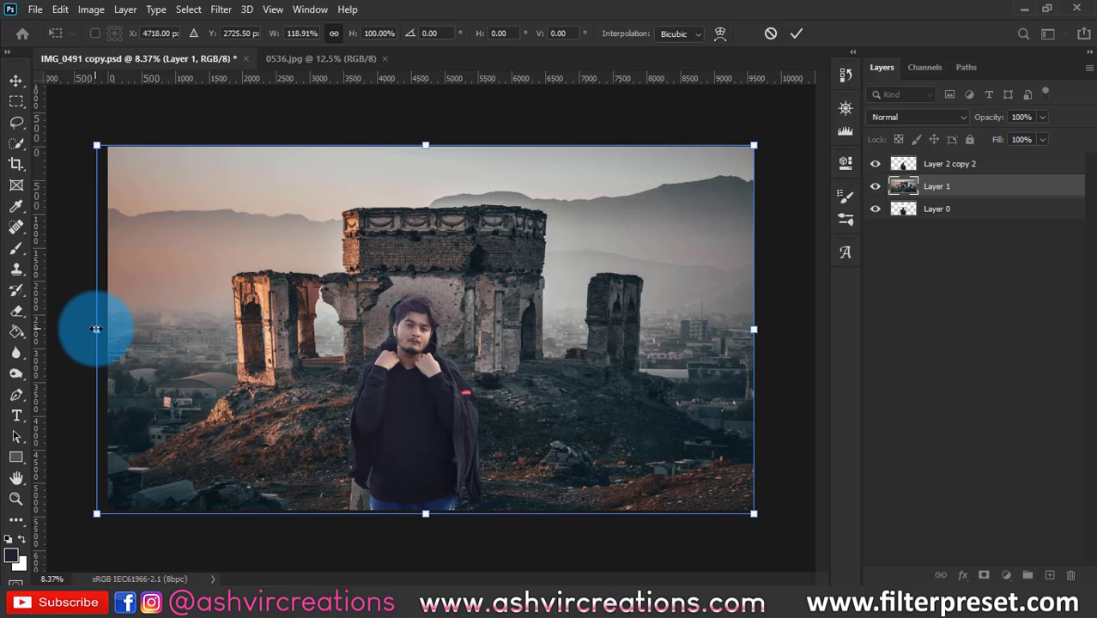
left_click_drag(96, 328, 107, 328)
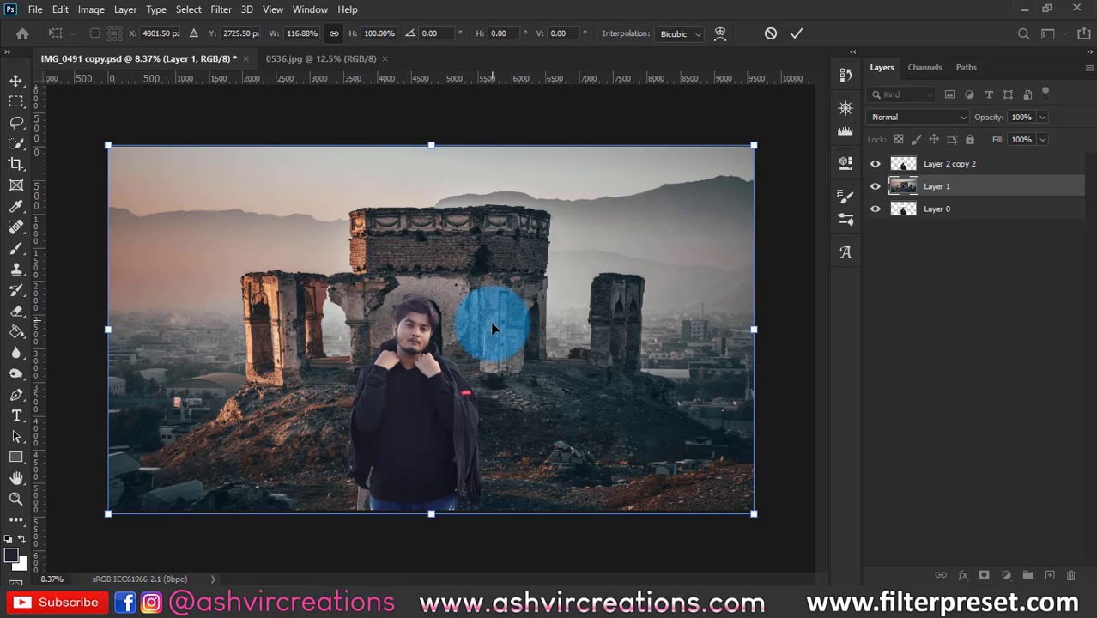
scroll(491, 303, "up", 2)
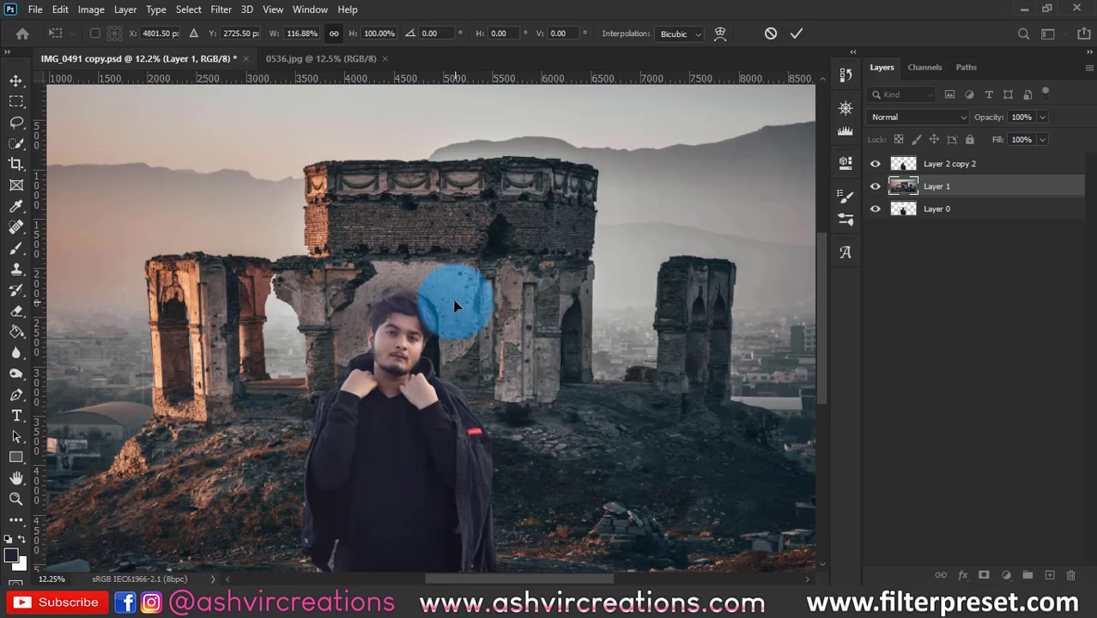
scroll(456, 306, "down", 2)
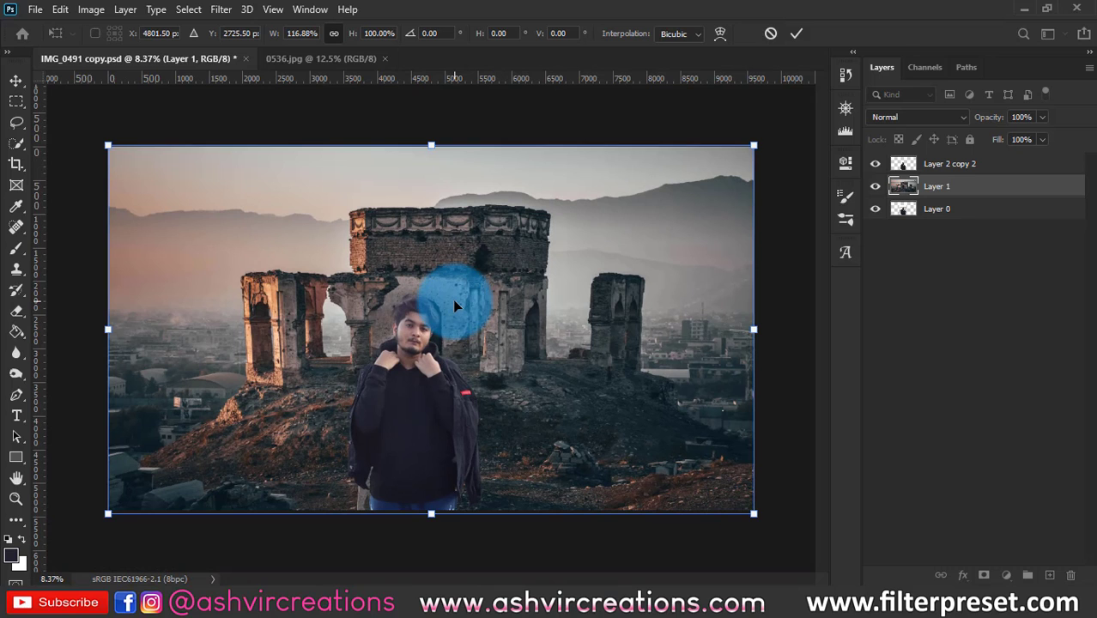
left_click(766, 33)
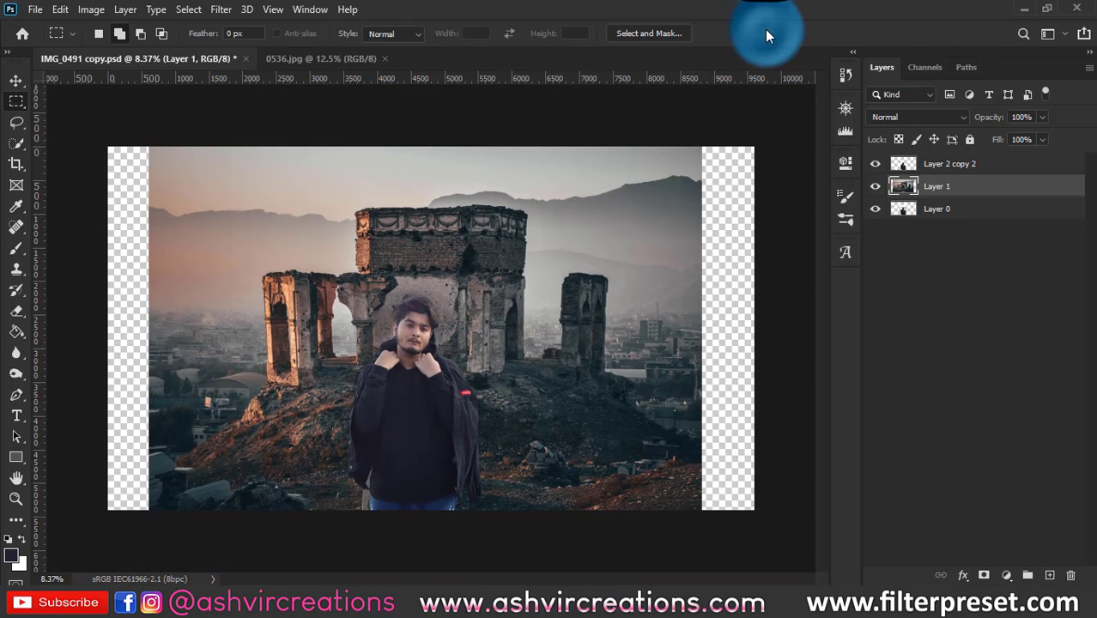
- Select the strip right of the ruined pillar and stretch it slightly outward into the empty gap, apply, and deselect
left_click_drag(618, 147, 782, 557)
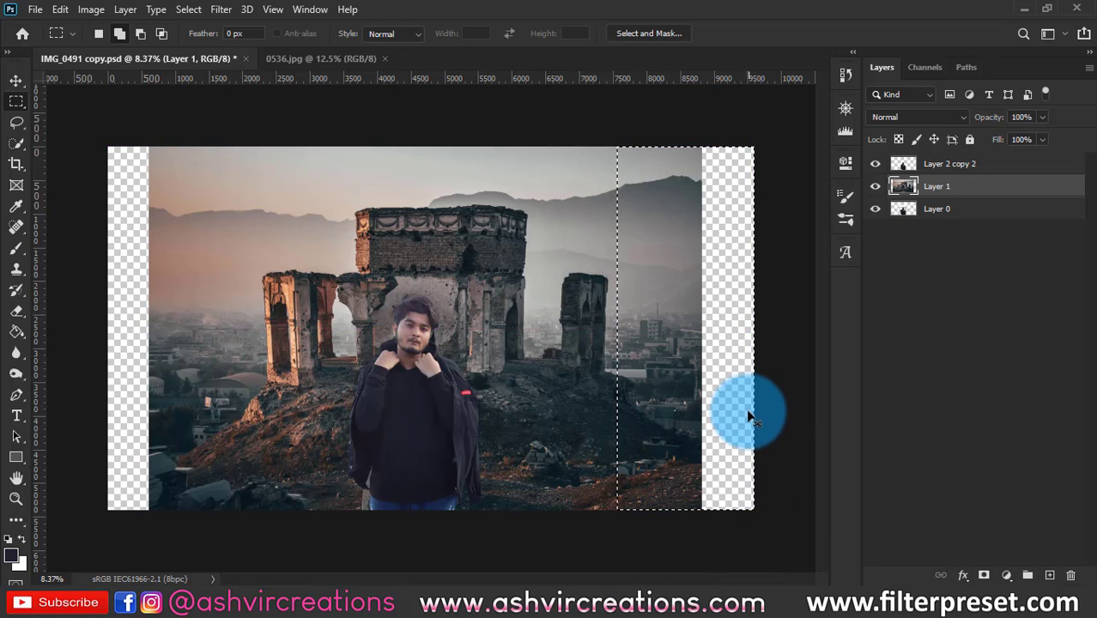
key("ctrl+t")
left_click_drag(752, 335, 781, 321)
double_click(688, 313)
key("ctrl+d")
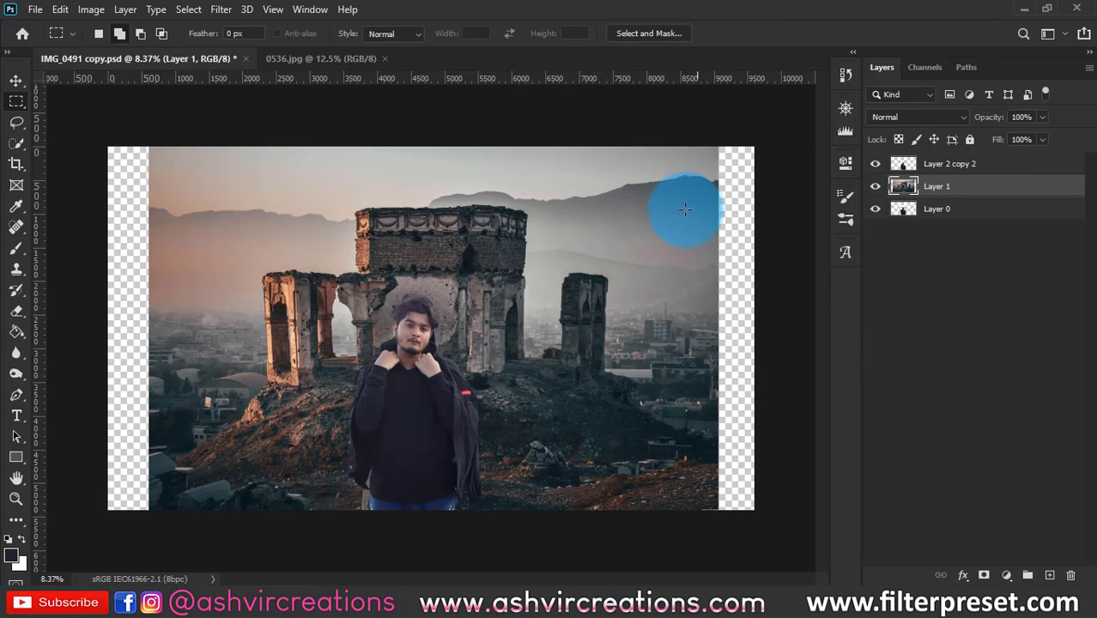
- Select the strip at the left end of the ruins image, stretch it outward to about 113% width, apply, and deselect
left_click_drag(252, 146, 125, 510)
key("ctrl+t")
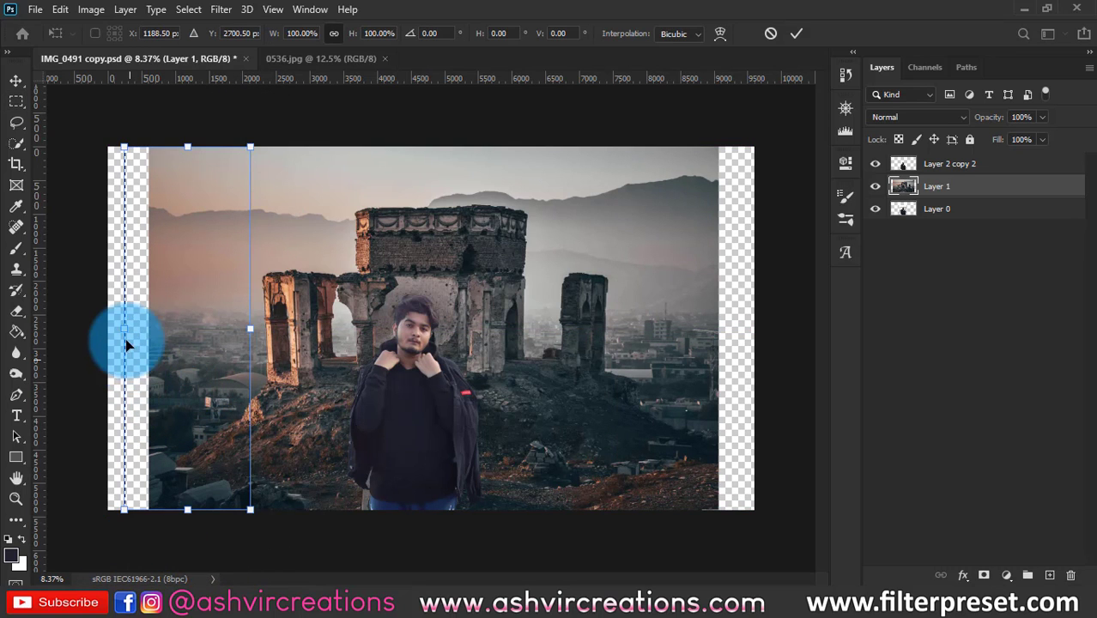
left_click_drag(120, 326, 106, 327)
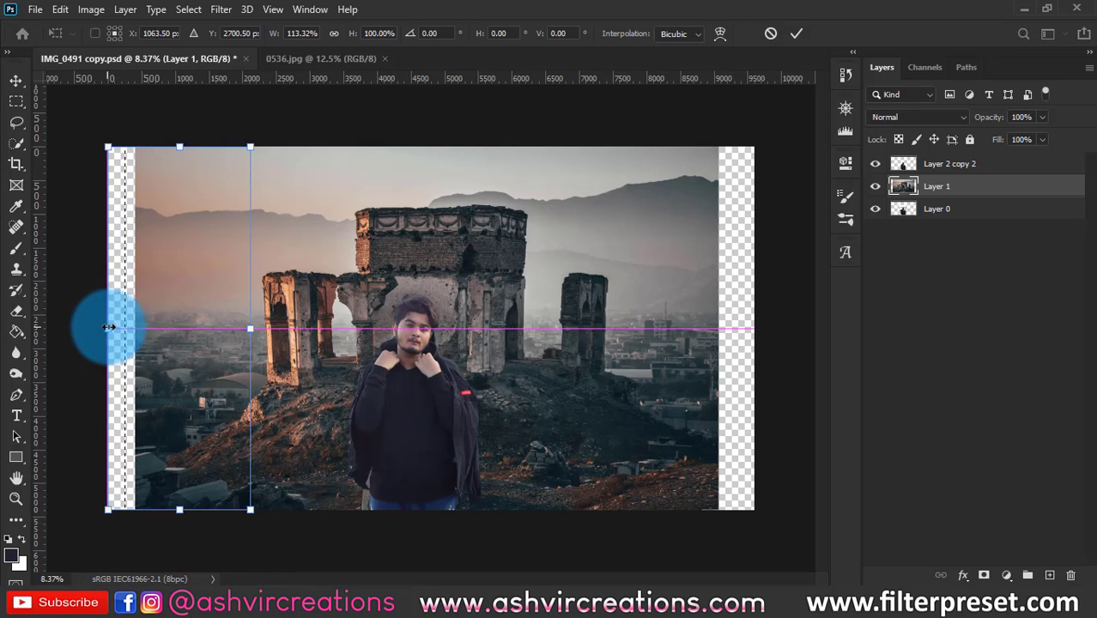
key("Return")
key("ctrl+d")
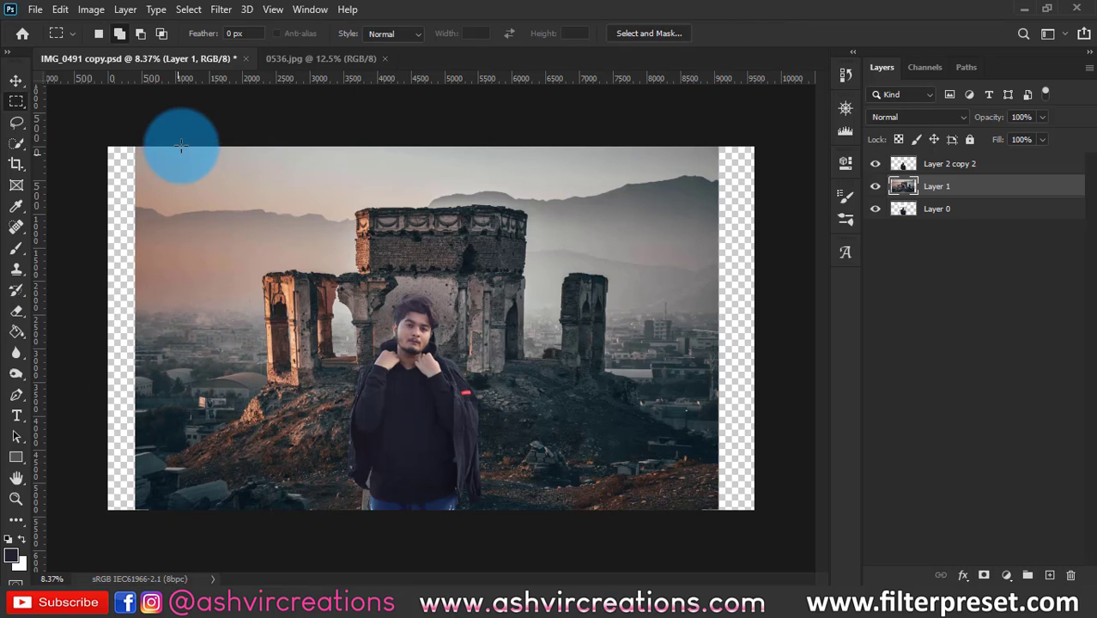
- Select the left end of the ruins image, including the gap beside it, and copy it to a new layer
left_click_drag(235, 125, 107, 515)
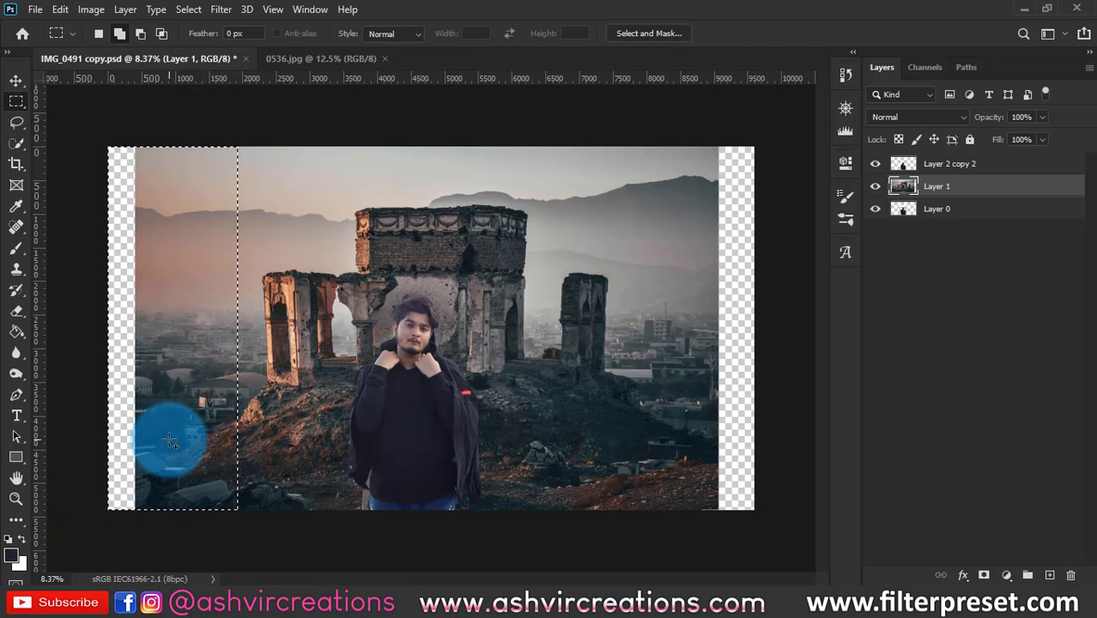
right_click(170, 441)
left_click(254, 256)
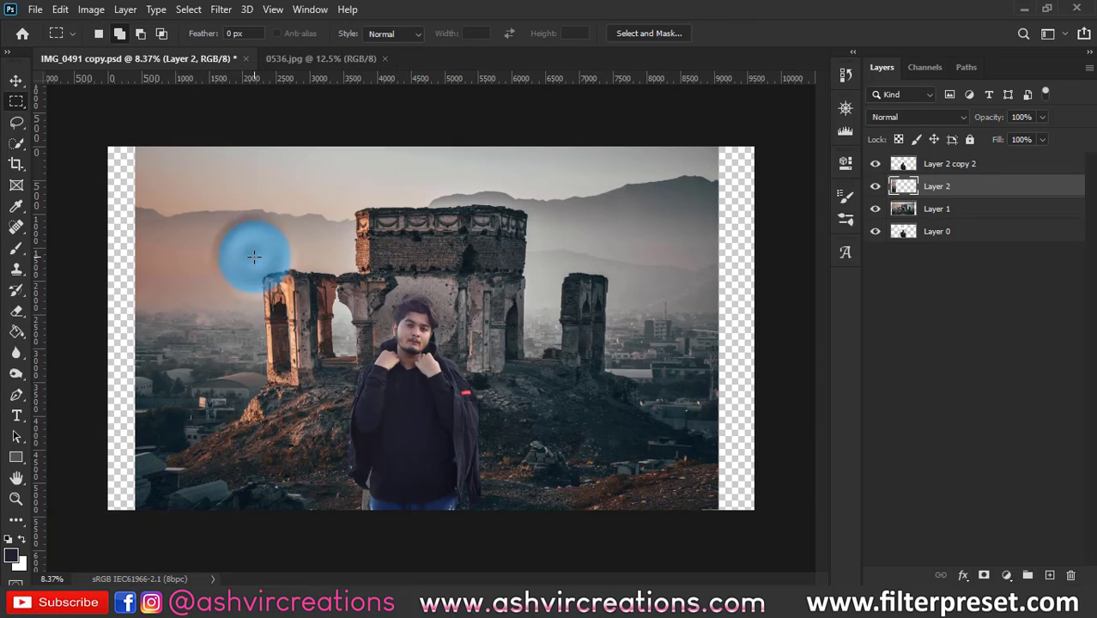
- Flip the copied strip horizontally, move it left over the empty gap, and apply the transform
key("ctrl+t")
right_click(191, 407)
left_click(204, 388)
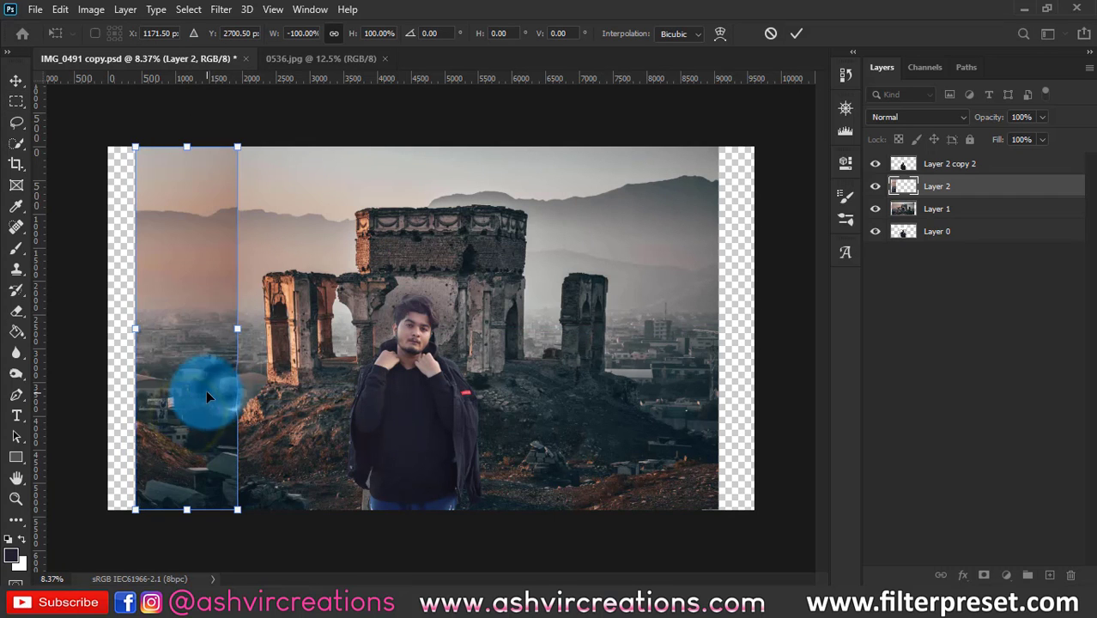
left_click_drag(206, 390, 131, 386)
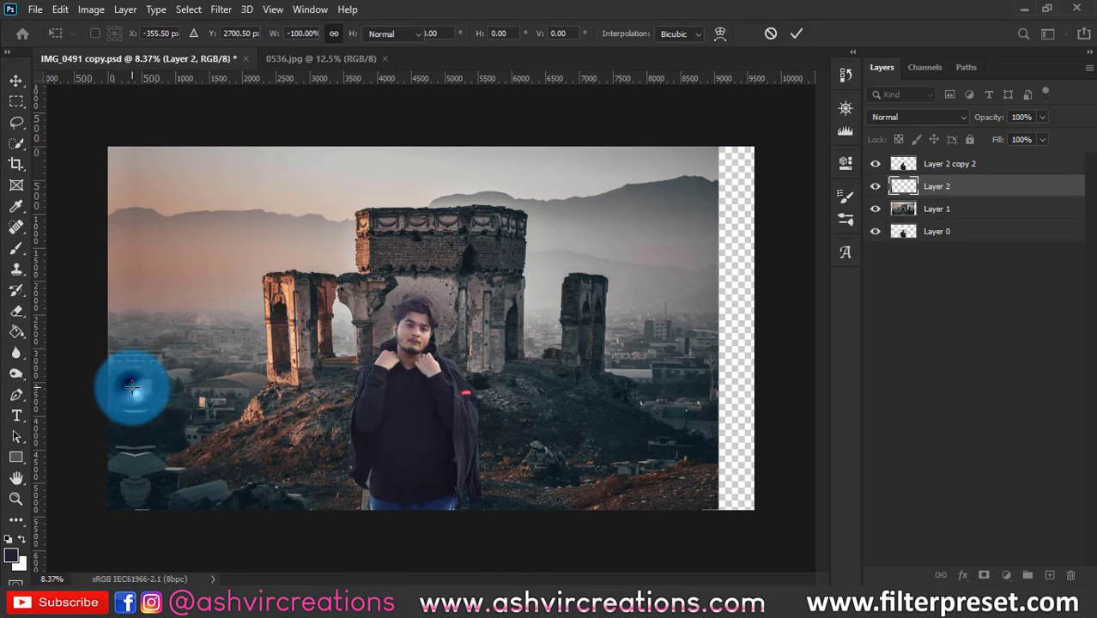
key("Return")
- Undo the mirrored strip layer and the stretch at the left end of the ruins, and clear the selection
scroll(129, 387, "up", 5)
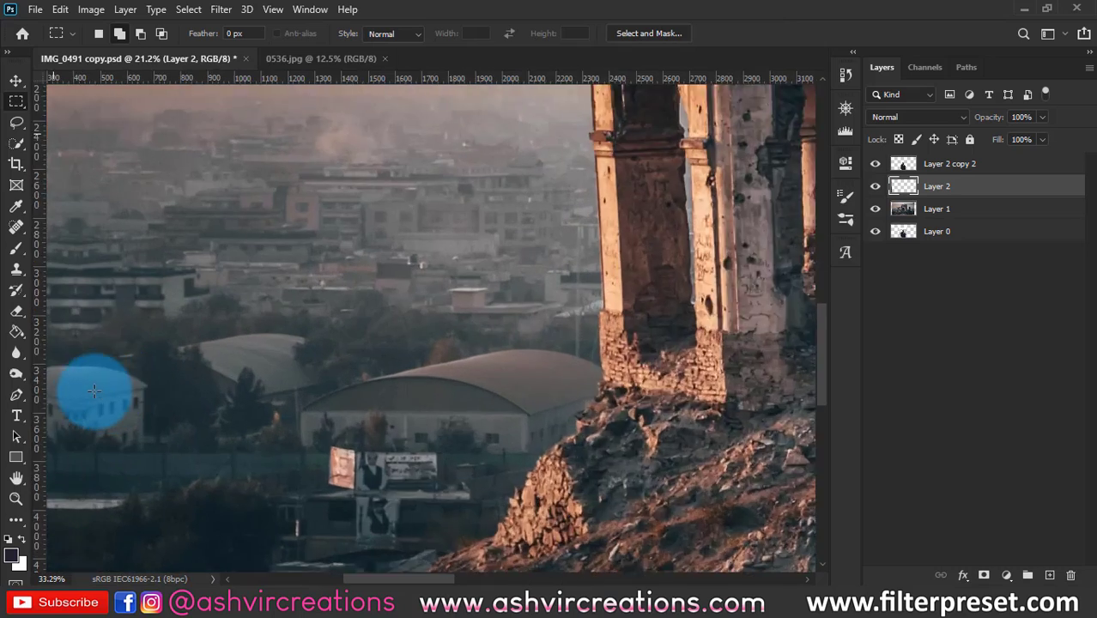
scroll(94, 391, "down", 5)
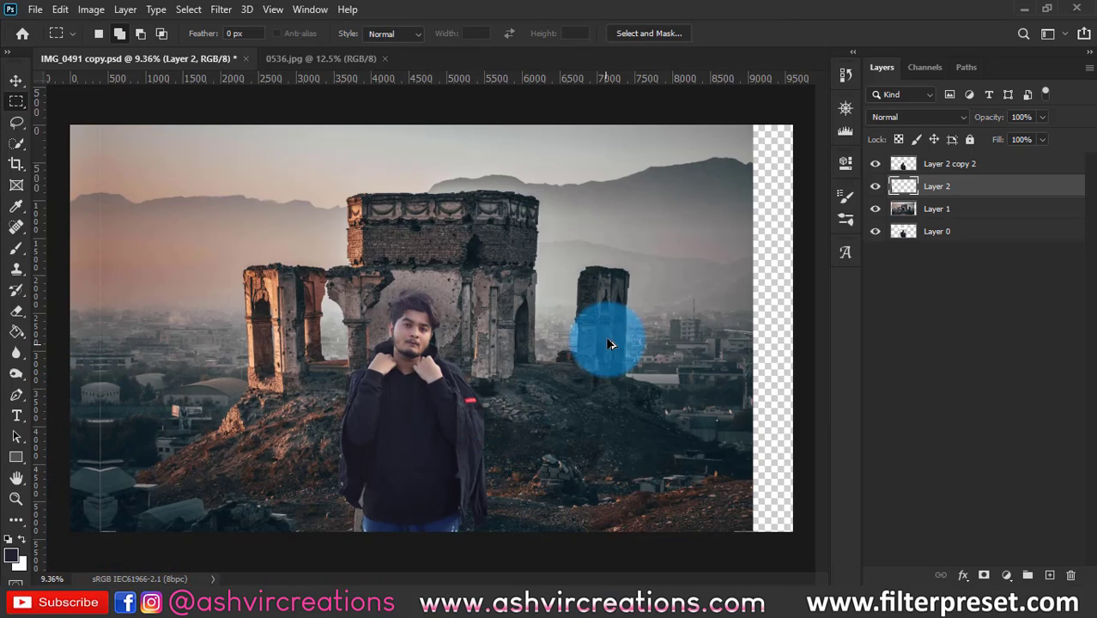
key("ctrl+z")
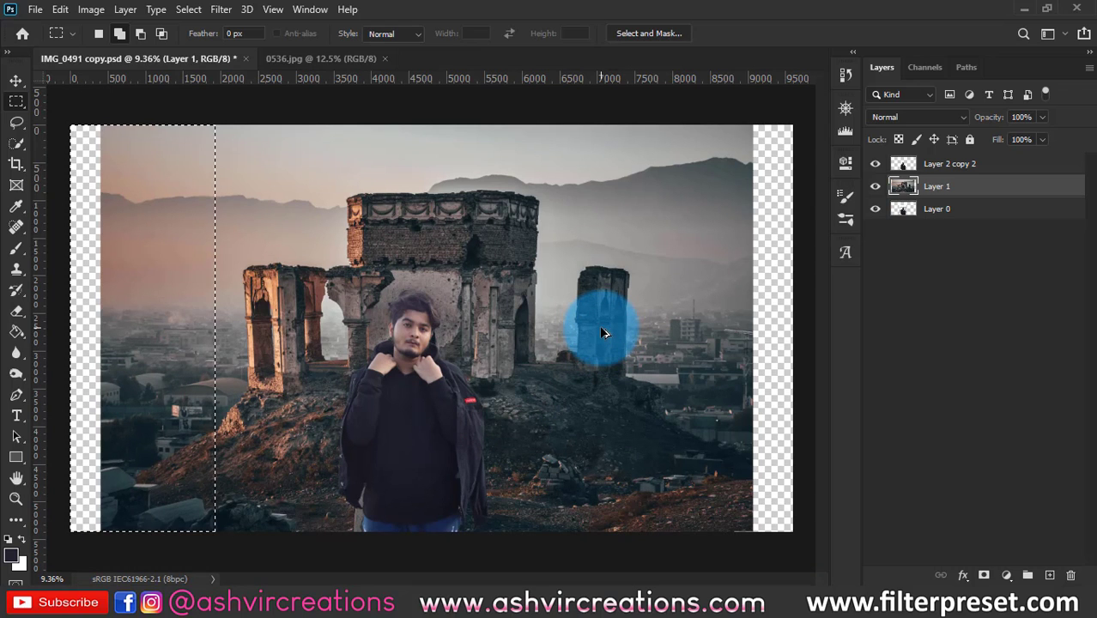
key("ctrl+z")
key("ctrl+d")
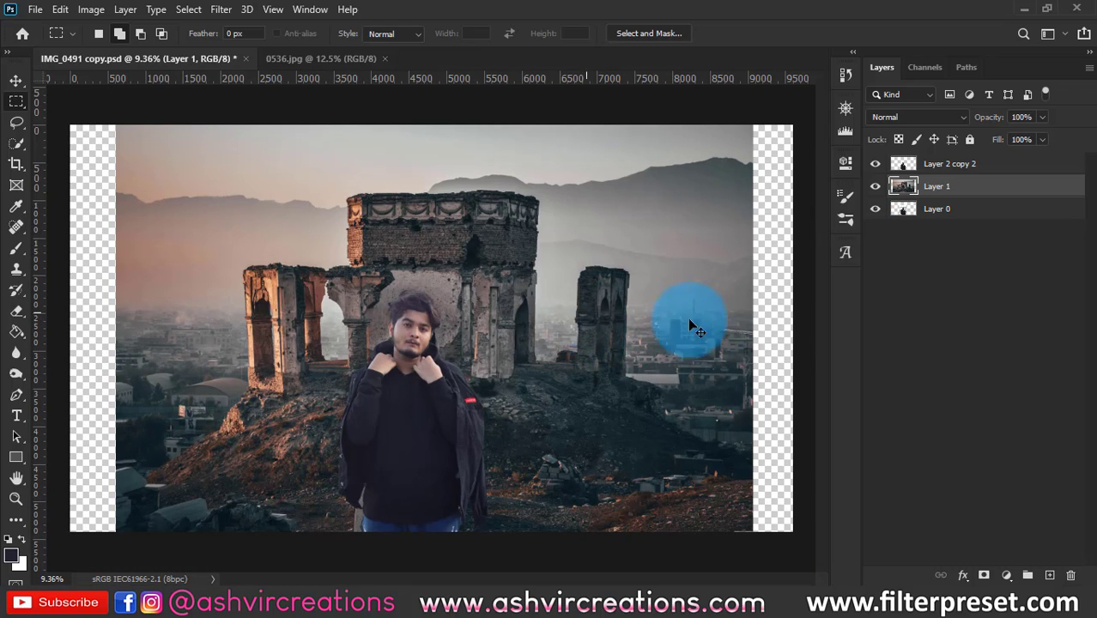
left_click(902, 185, "ctrl")
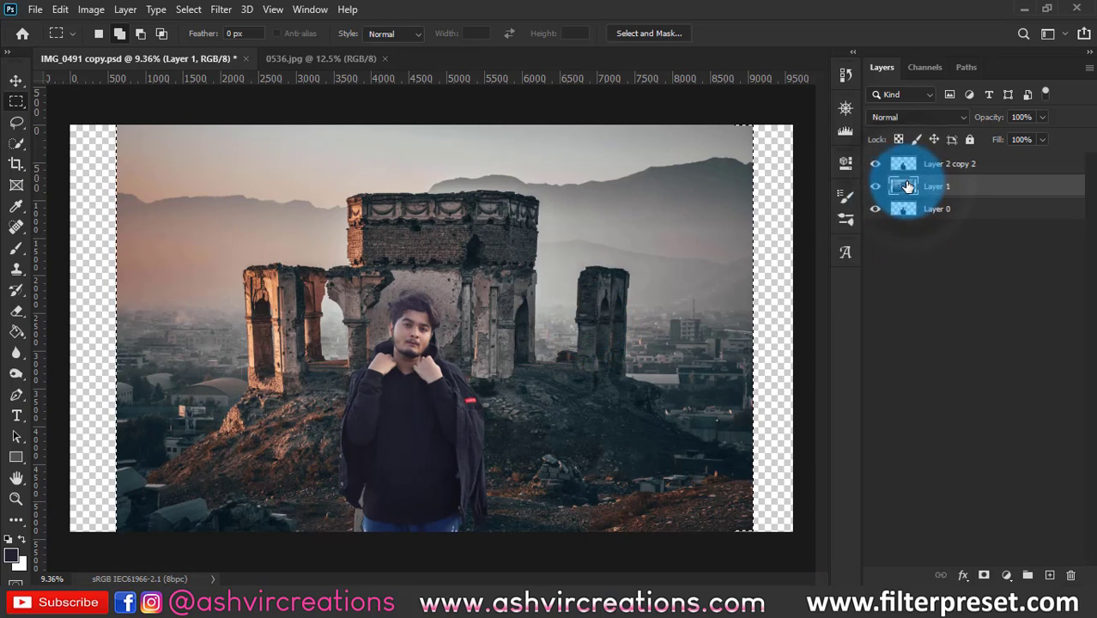
scroll(716, 468, "up", 3)
scroll(744, 507, "down", 2)
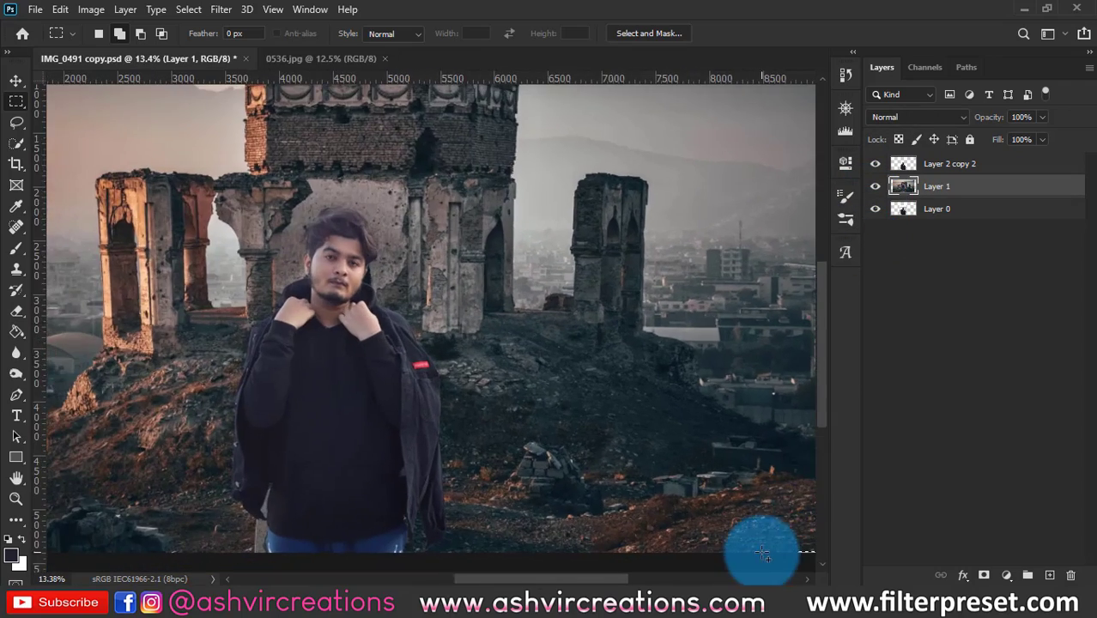
scroll(730, 507, "up", 4)
left_click_drag(706, 468, 518, 373)
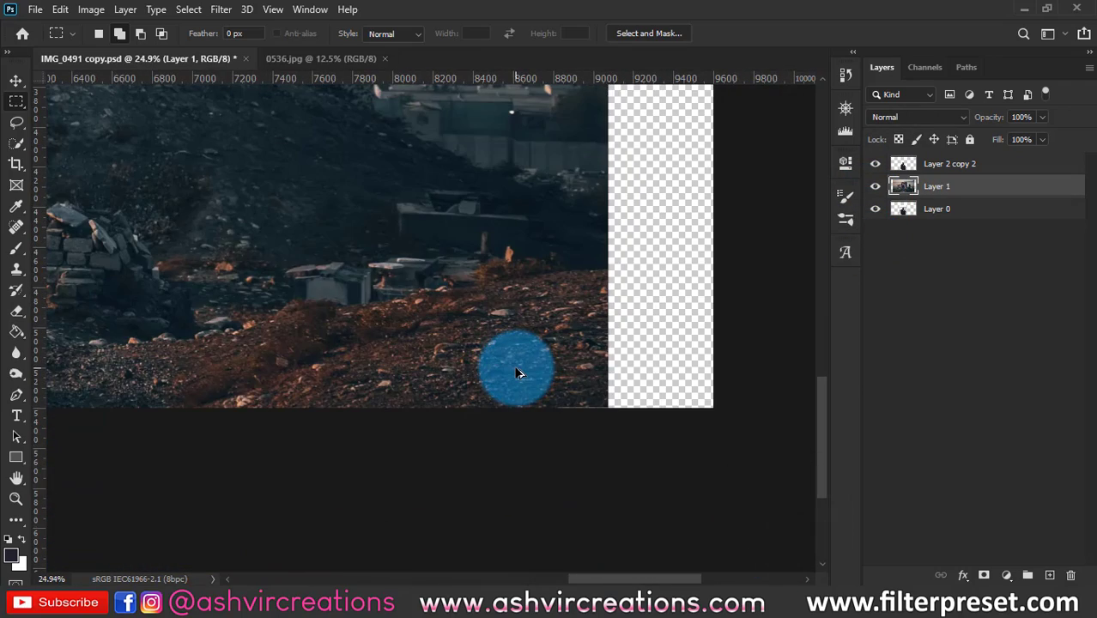
scroll(517, 372, "down", 3)
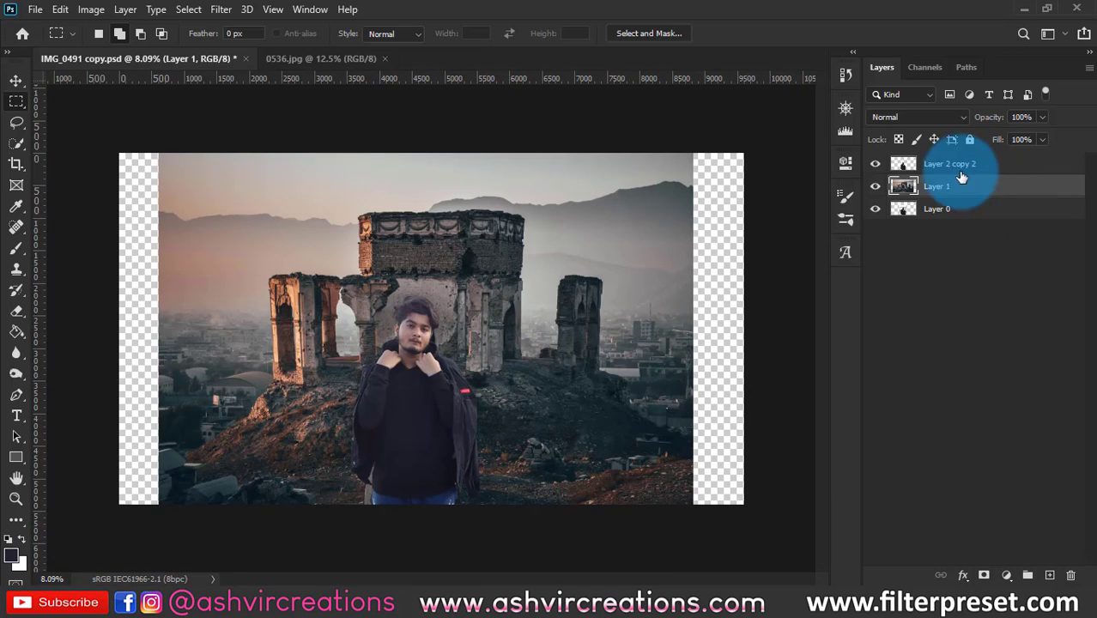
- Load the ruins layer's outline as a selection and start a crop framed to it
left_click(908, 189, "ctrl")
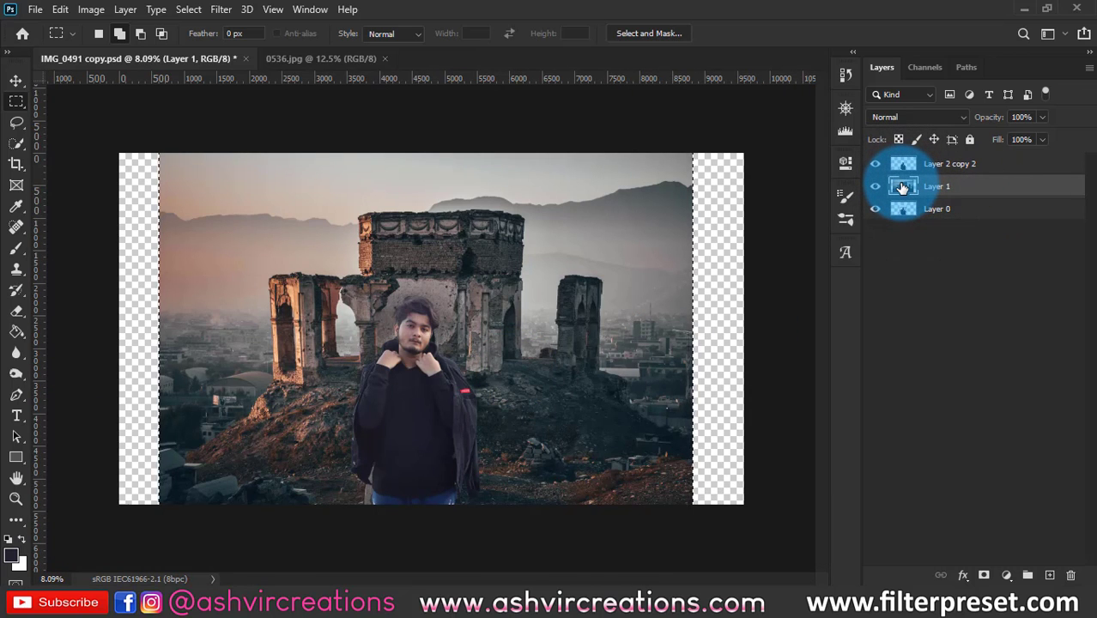
key("c")
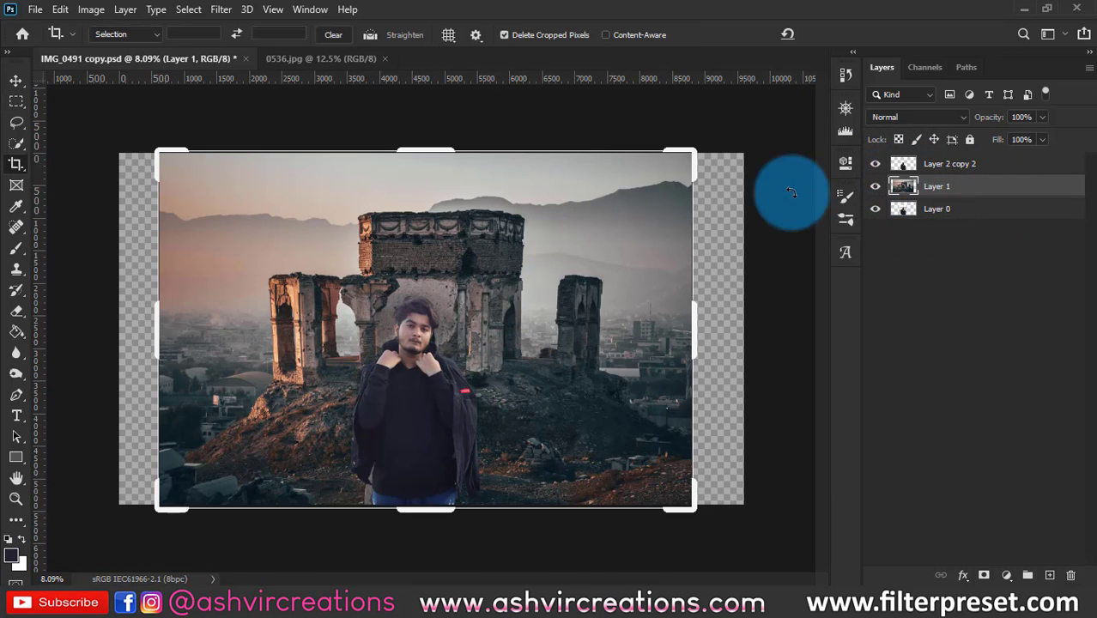
left_click_drag(550, 237, 547, 231)
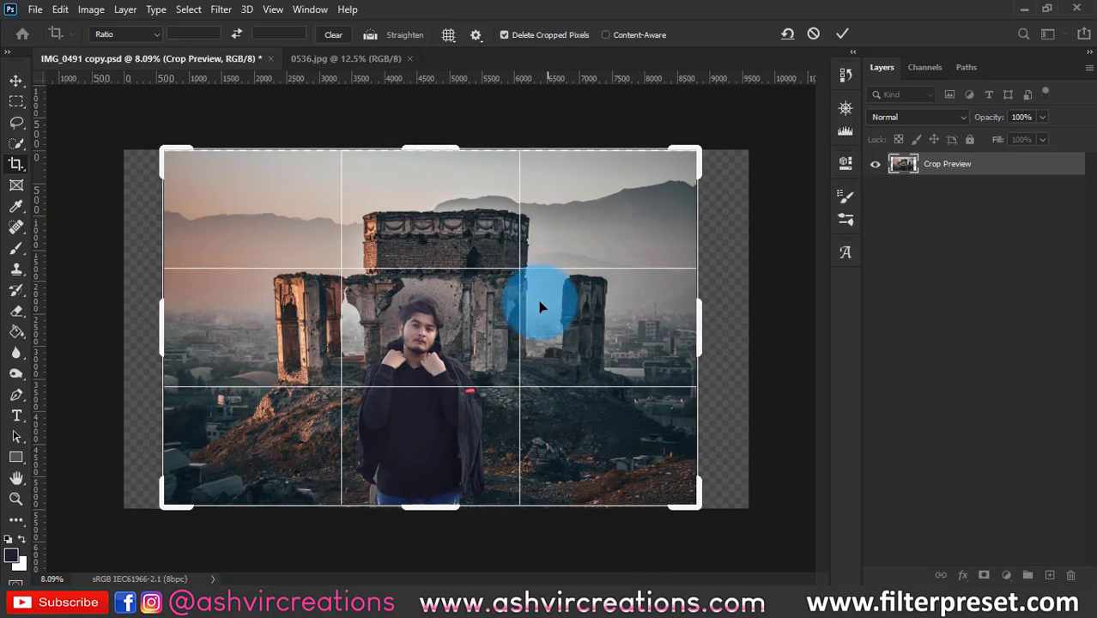
- Fine-tune the crop frame against the edges of the ruins image and apply it to remove the transparent side strips
scroll(471, 436, "up", 4)
left_click_drag(486, 415, 572, 19)
scroll(467, 399, "up", 5)
left_click_drag(467, 442, 490, 107)
scroll(490, 107, "down", 5)
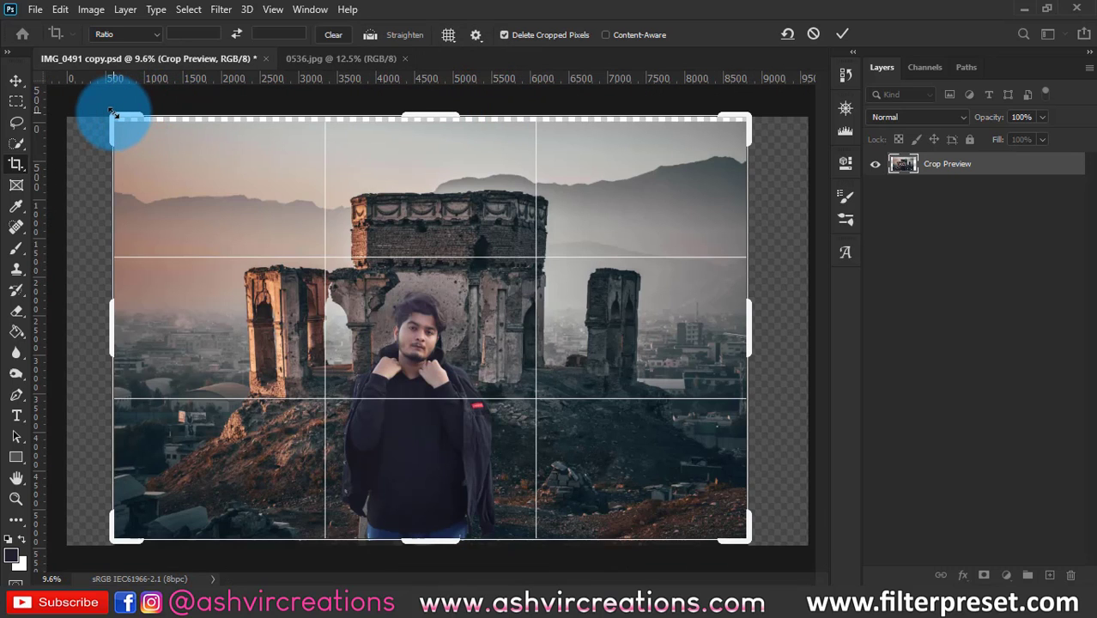
left_click_drag(114, 114, 114, 117)
mouse_move(118, 319)
left_mouse_down()
mouse_move(109, 306)
mouse_move(130, 314)
left_mouse_up()
left_click_drag(244, 261, 245, 261)
left_click(244, 261)
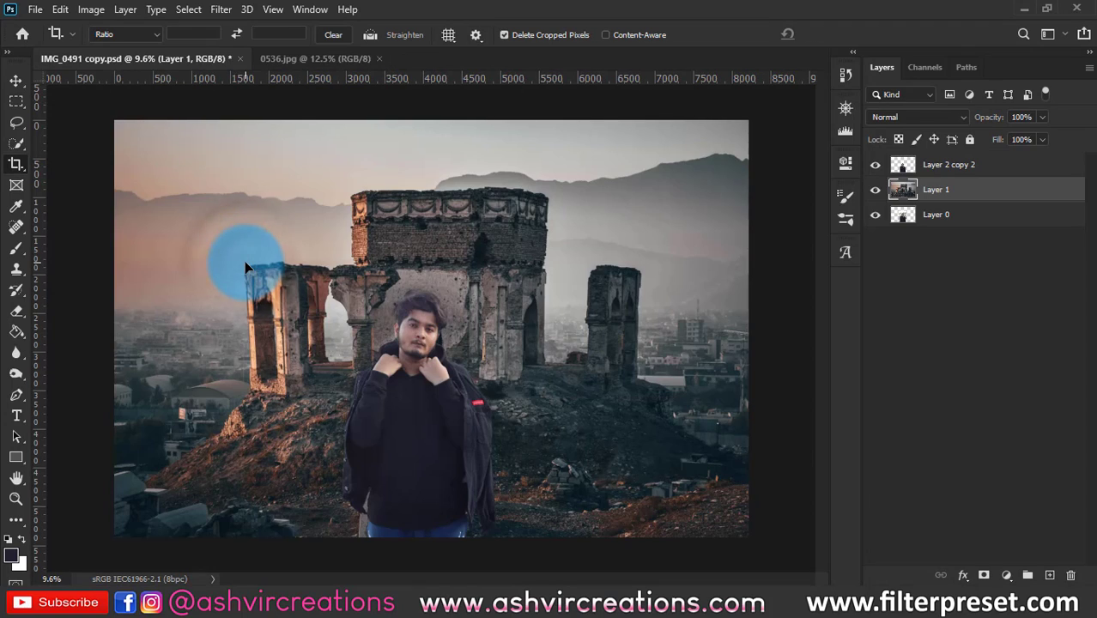
left_click(371, 312)
- Add a Brightness/Contrast adjustment above the man's layer with brightness 150, clip it to that layer, and compare it on and off
key("v")
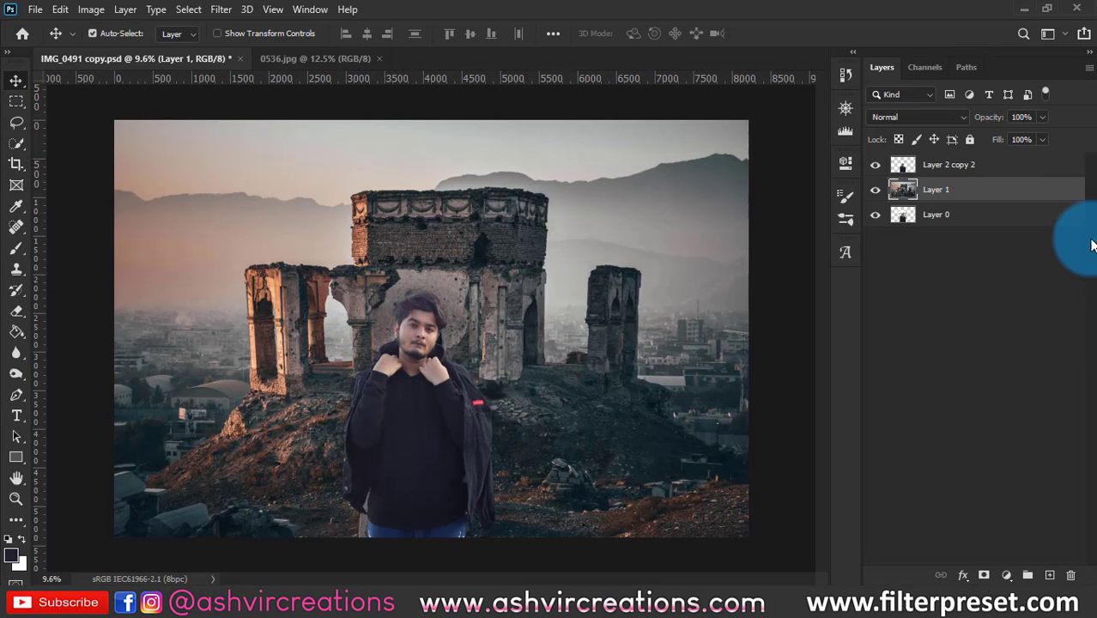
left_click(421, 415)
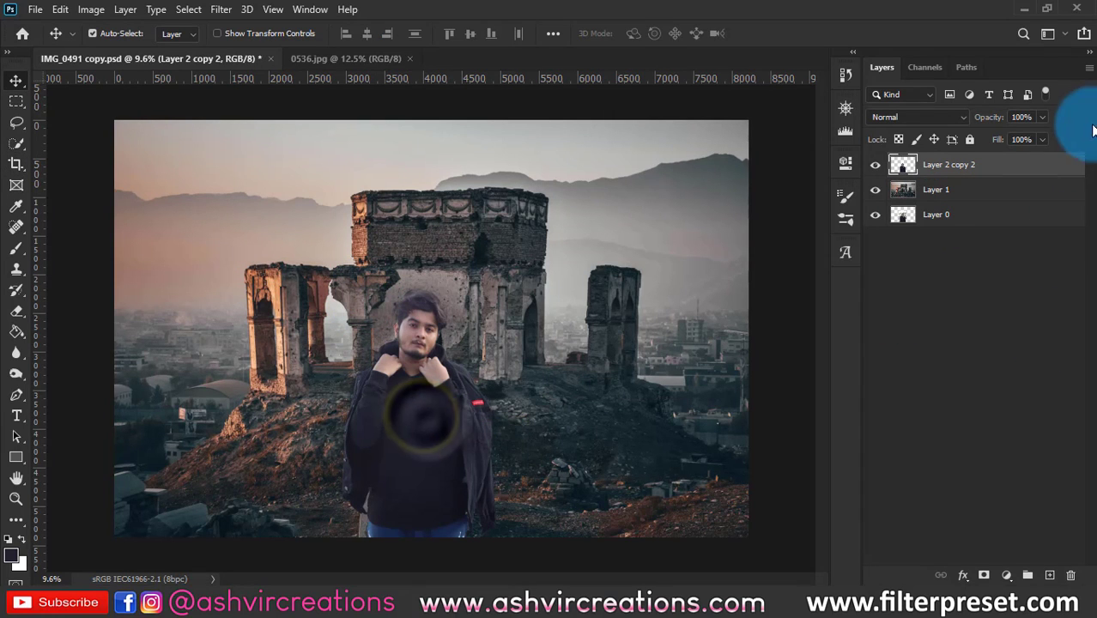
left_click(1005, 575)
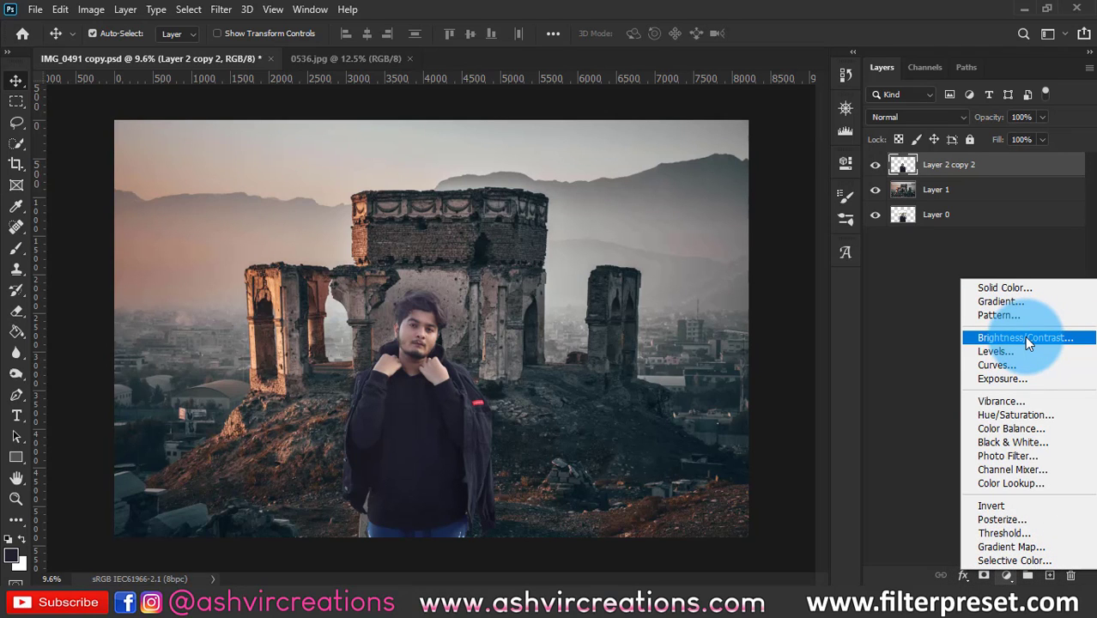
left_click(1024, 336)
left_click_drag(719, 257, 806, 248)
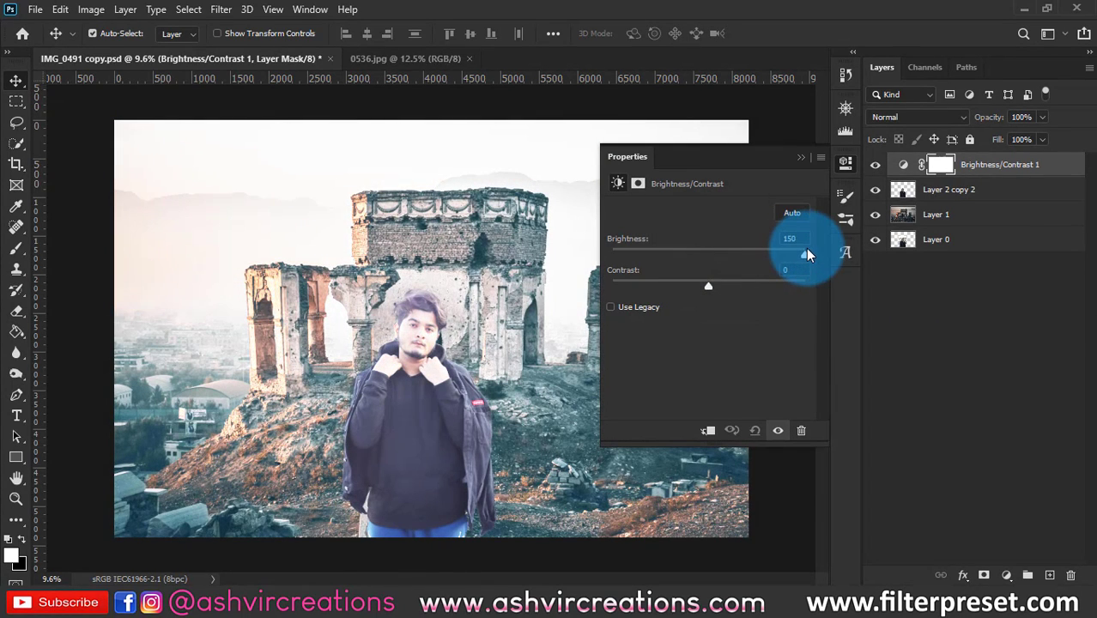
left_click(707, 431)
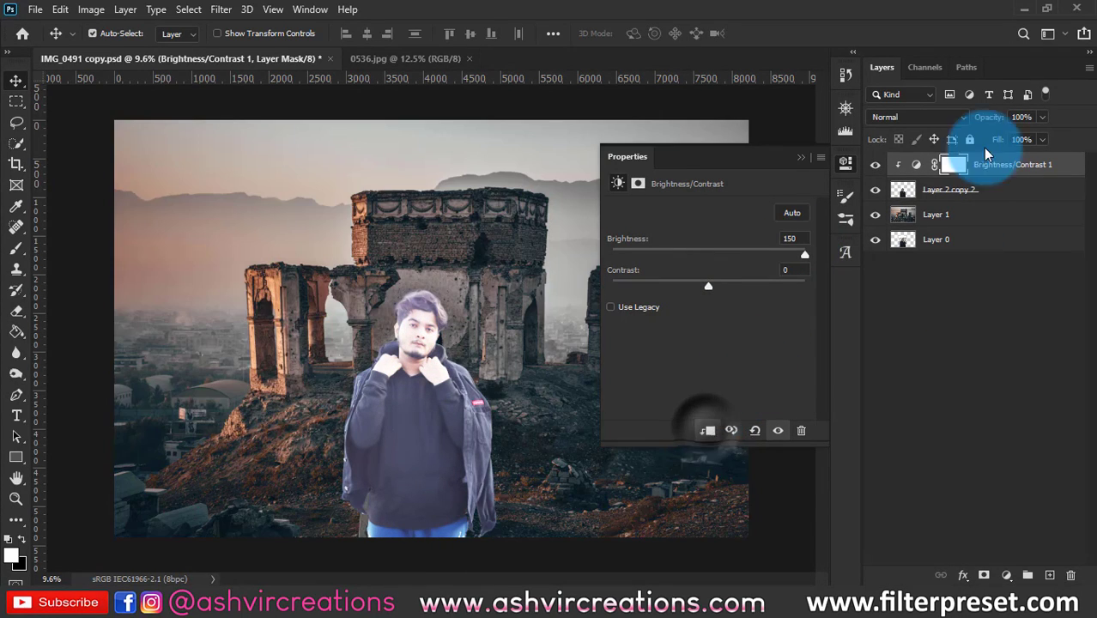
left_click(876, 169)
left_click(876, 169)
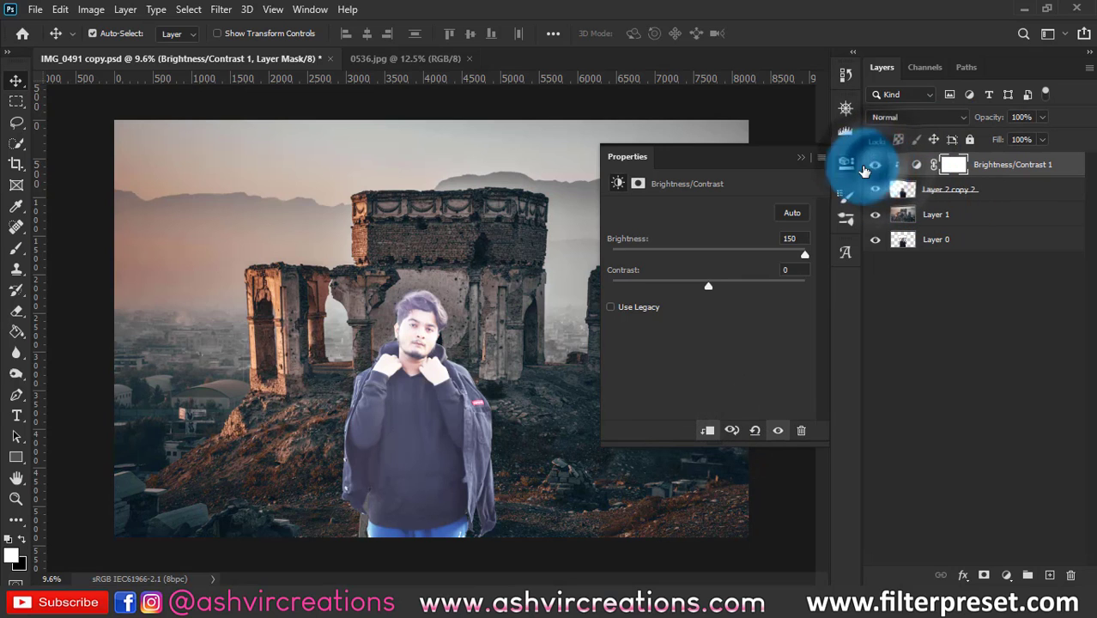
left_click(800, 158)
- In the adjustment's blending options, split the Underlying Layer black Blend If limit to 82 / 200 and apply
left_click(1005, 165)
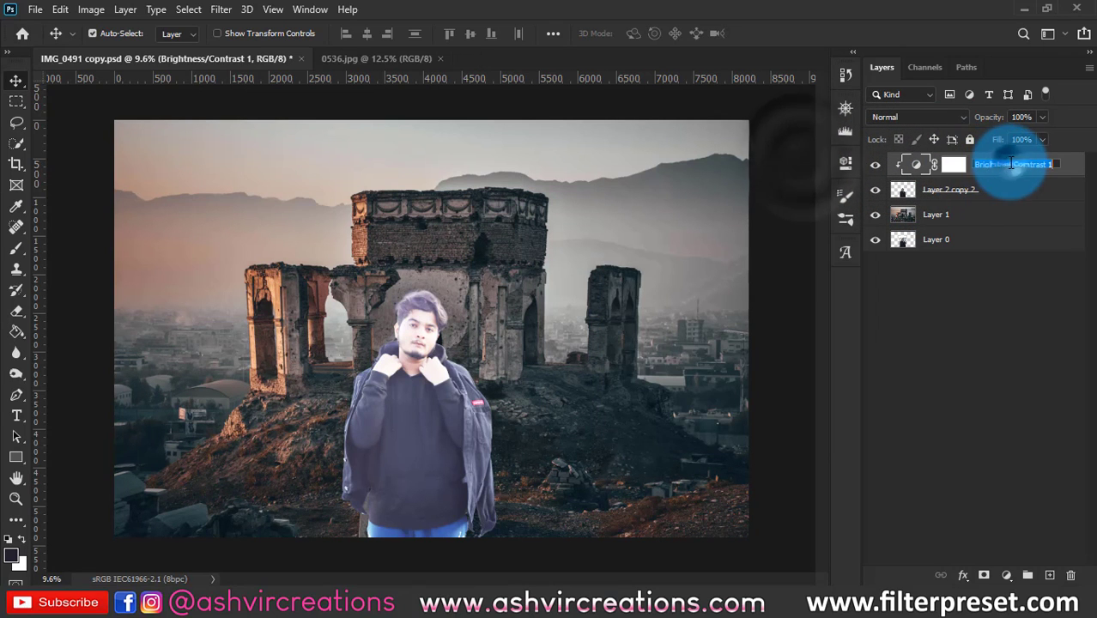
right_click(1064, 164)
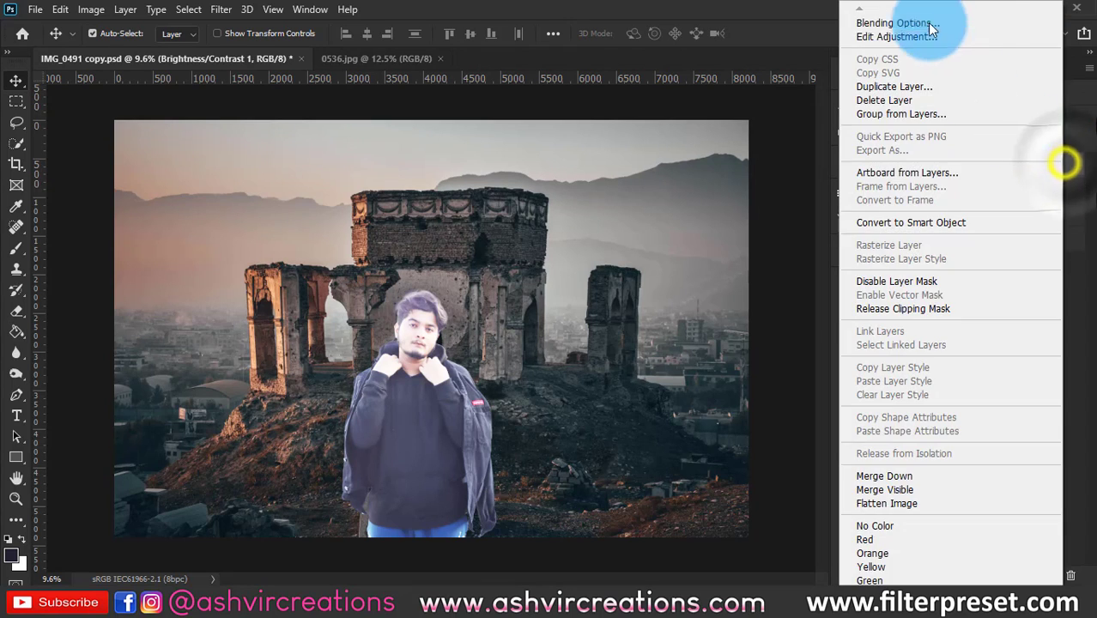
left_click(917, 19)
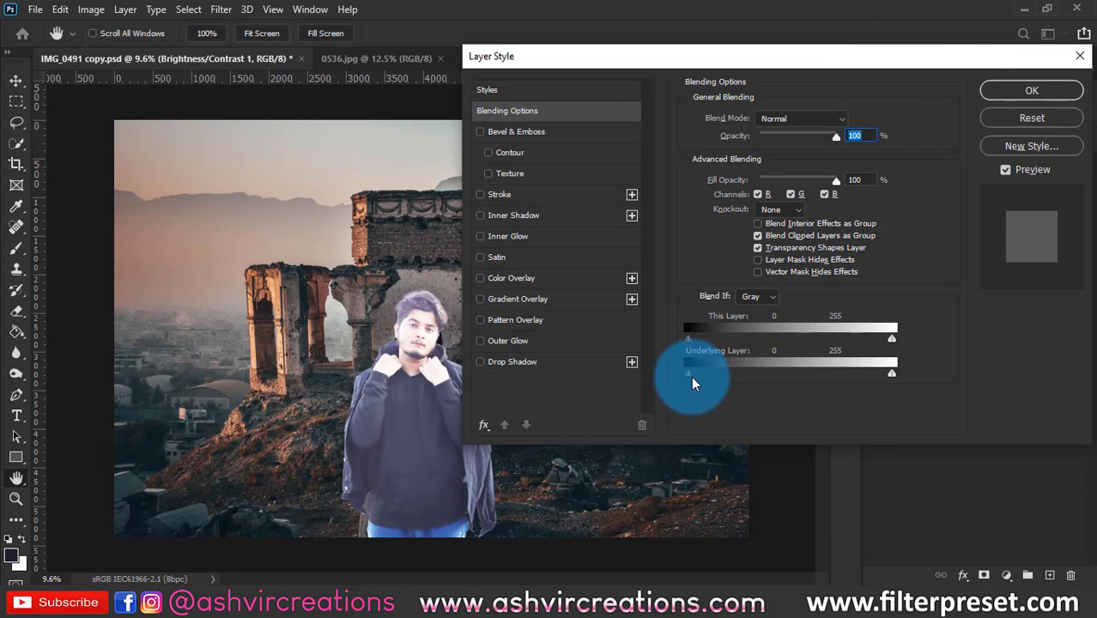
left_click_drag(692, 375, 865, 379)
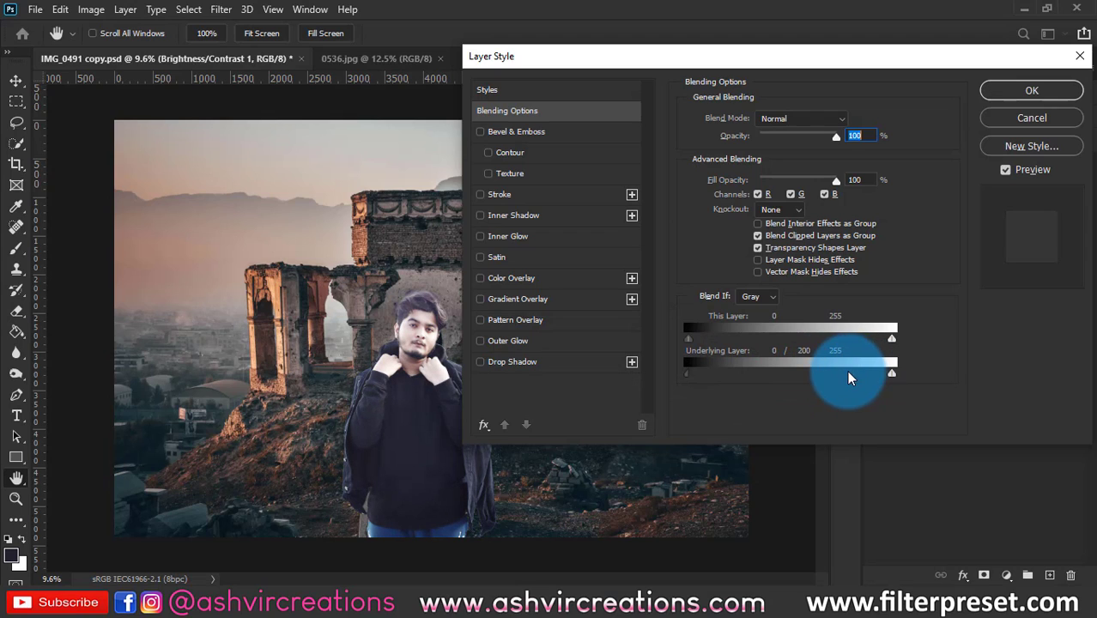
left_click_drag(688, 373, 752, 375)
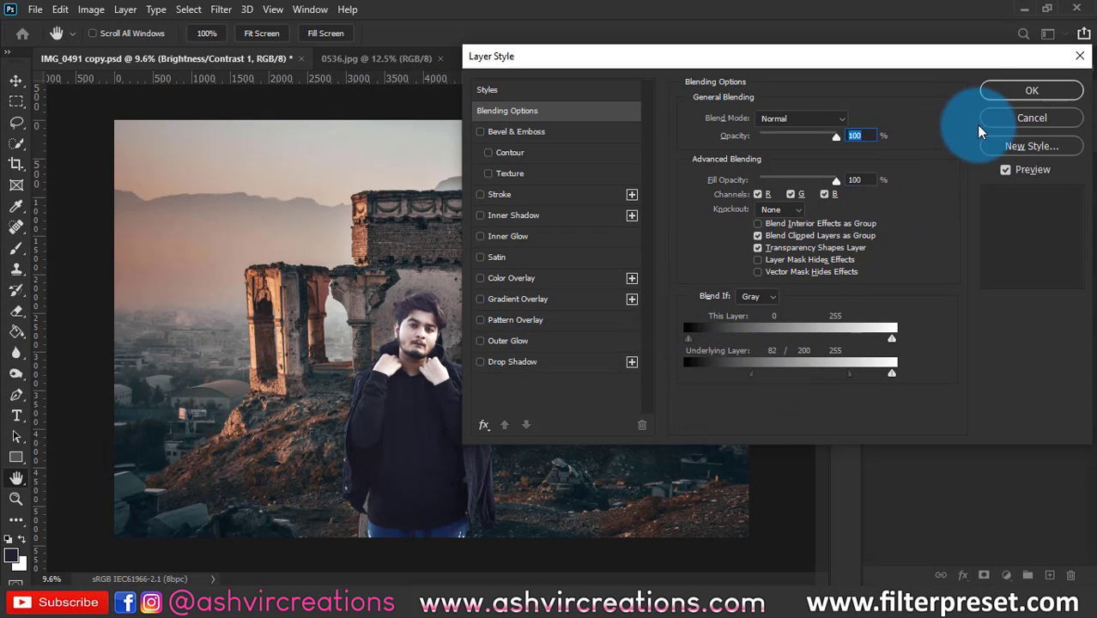
left_click(1003, 86)
- Lower the Brightness/Contrast adjustment's opacity to 22% and compare the man with and without it
left_click_drag(989, 118, 796, 102)
left_click(874, 166)
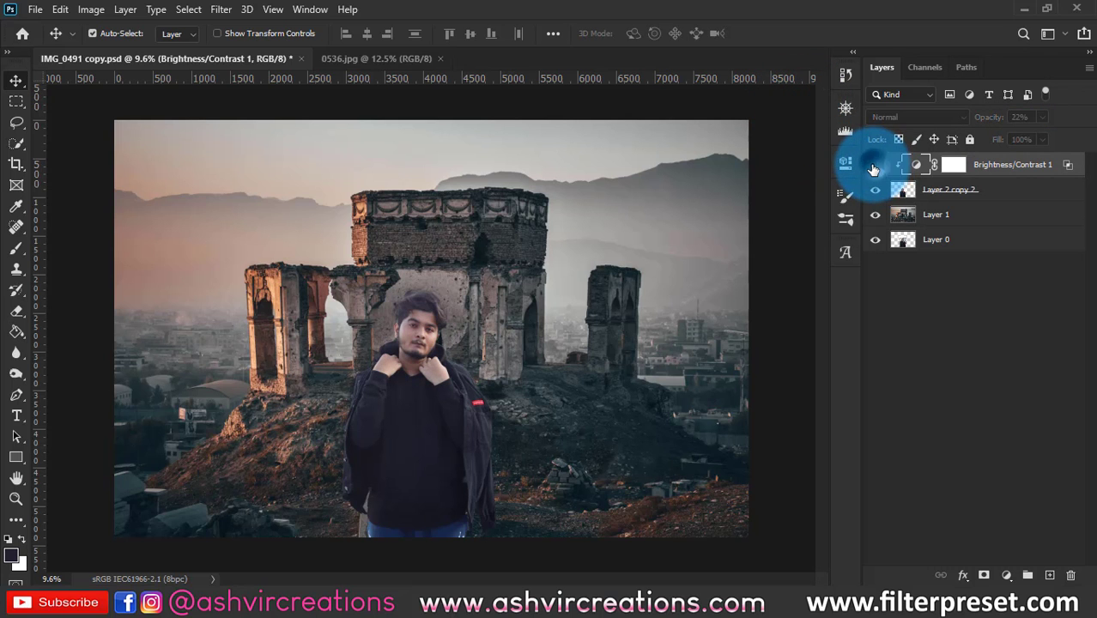
left_click(875, 165)
scroll(429, 361, "up", 5)
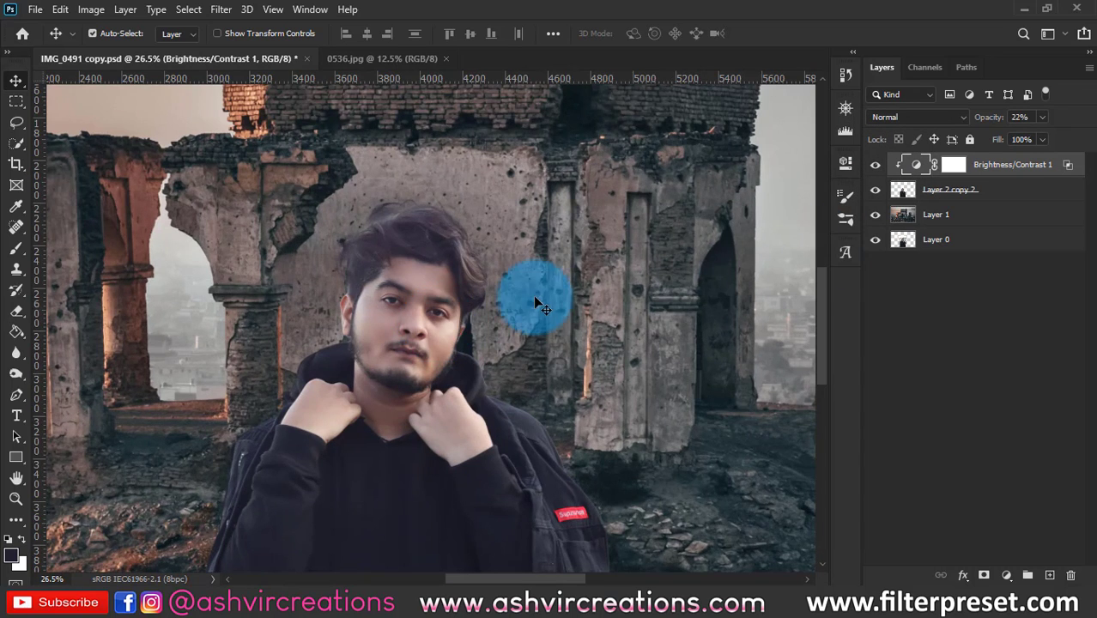
scroll(533, 295, "down", 5)
- Apply Levels to the man's layer with the shadow input at 12, checking the preview before accepting
left_click(948, 192)
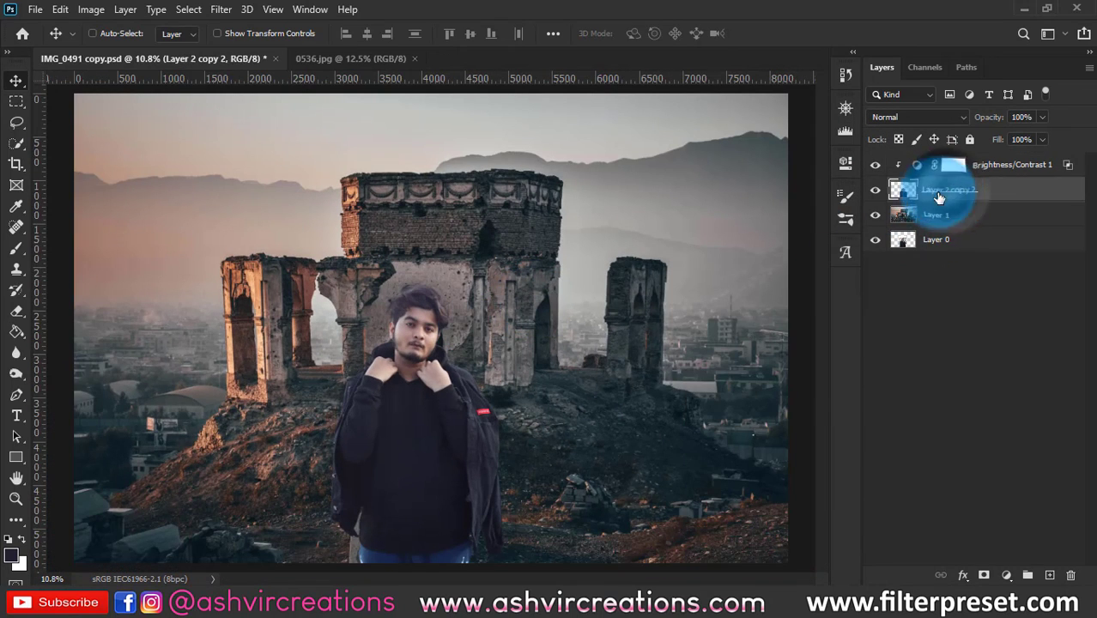
key("ctrl+l")
left_click_drag(741, 289, 751, 289)
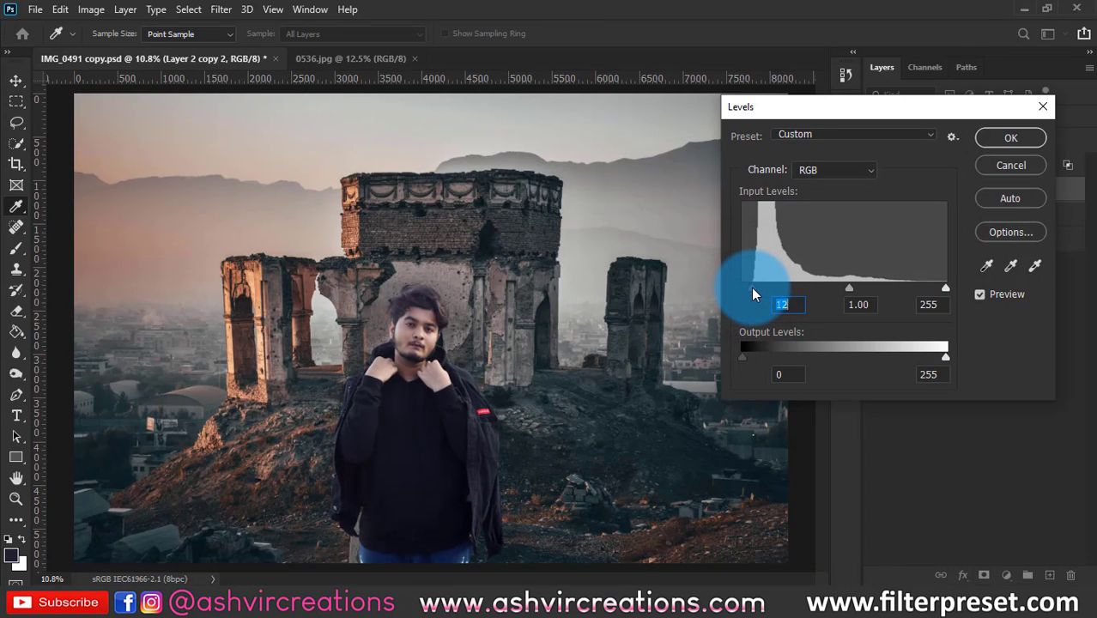
double_click(978, 292)
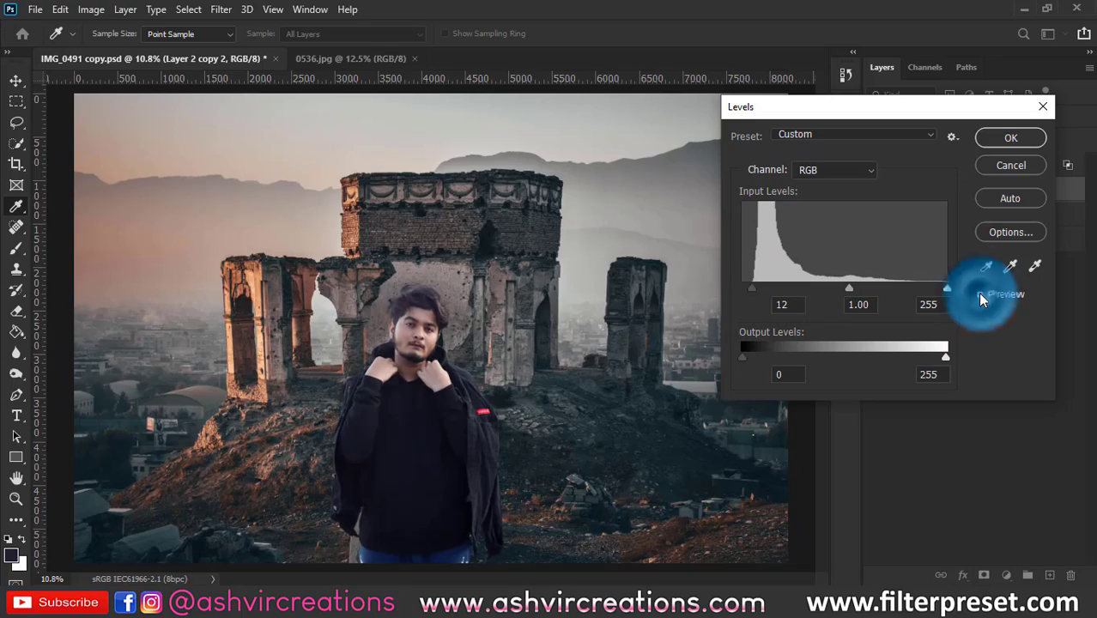
left_click(1017, 135)
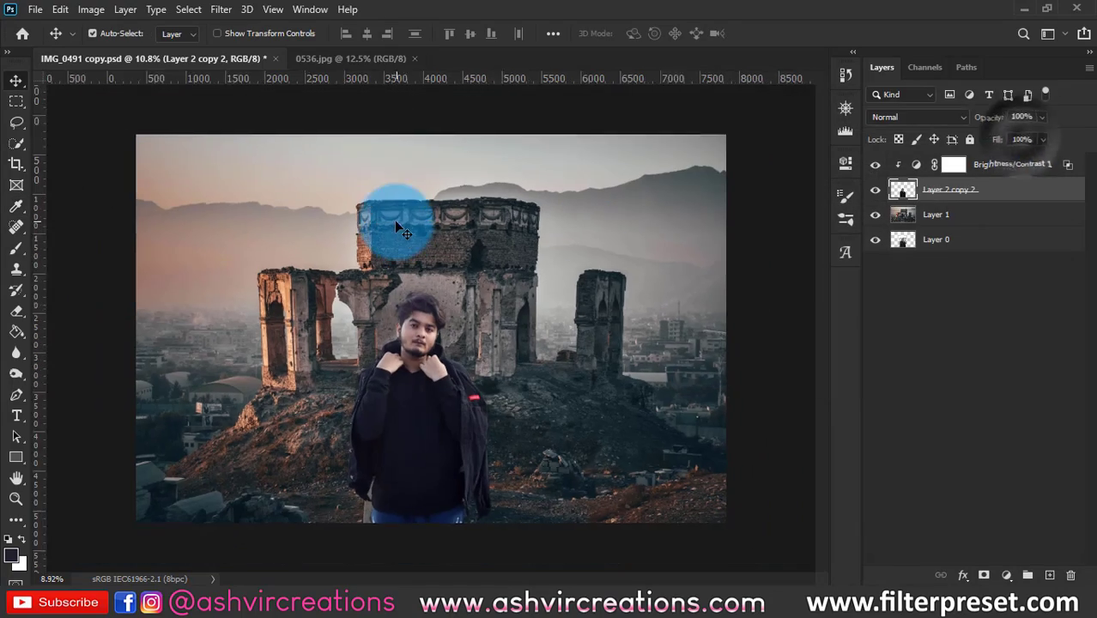
scroll(395, 223, "down", 1)
scroll(396, 223, "up", 3)
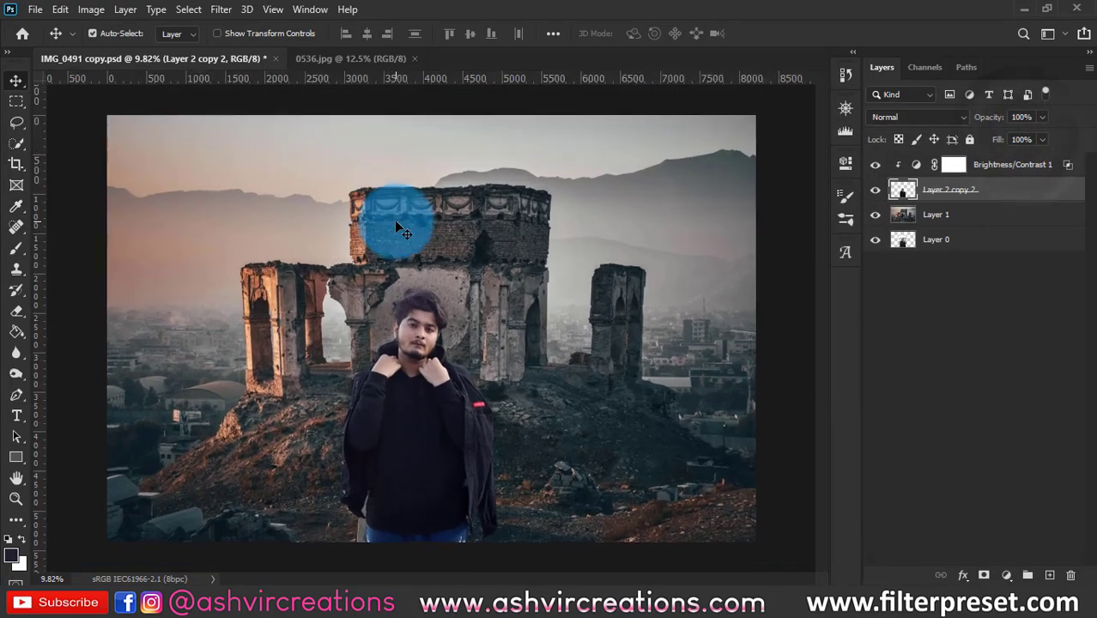
scroll(400, 333, "up", 9)
scroll(433, 326, "down", 5)
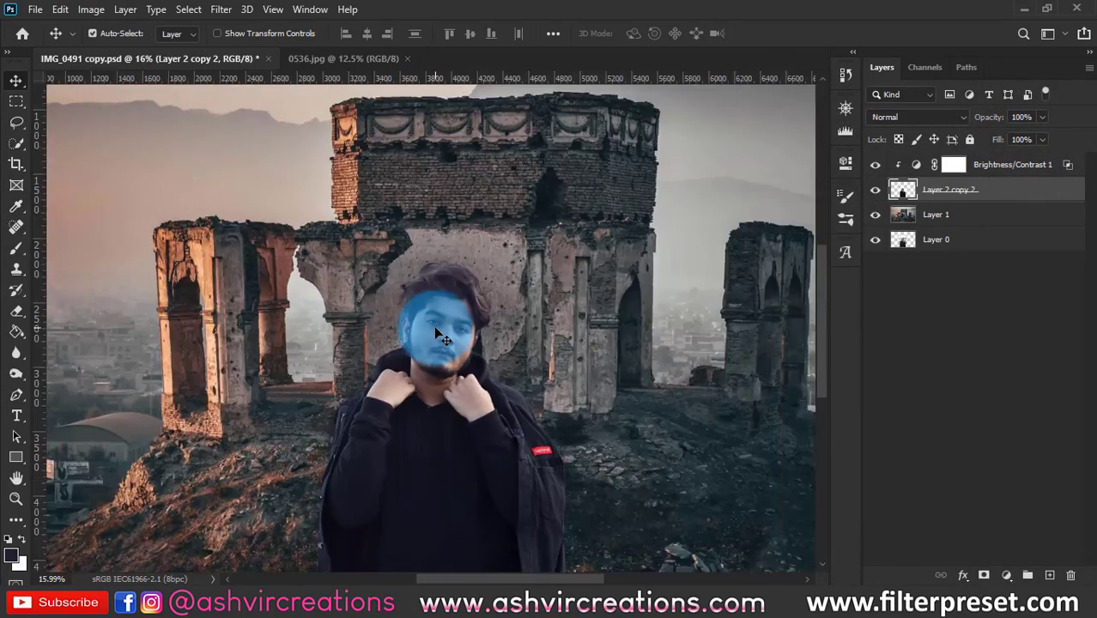
scroll(429, 360, "up", 1)
- Apply Levels to the ruins layer with shadow input 3 and a reduced highlight input, and compare before and after
left_click(975, 216)
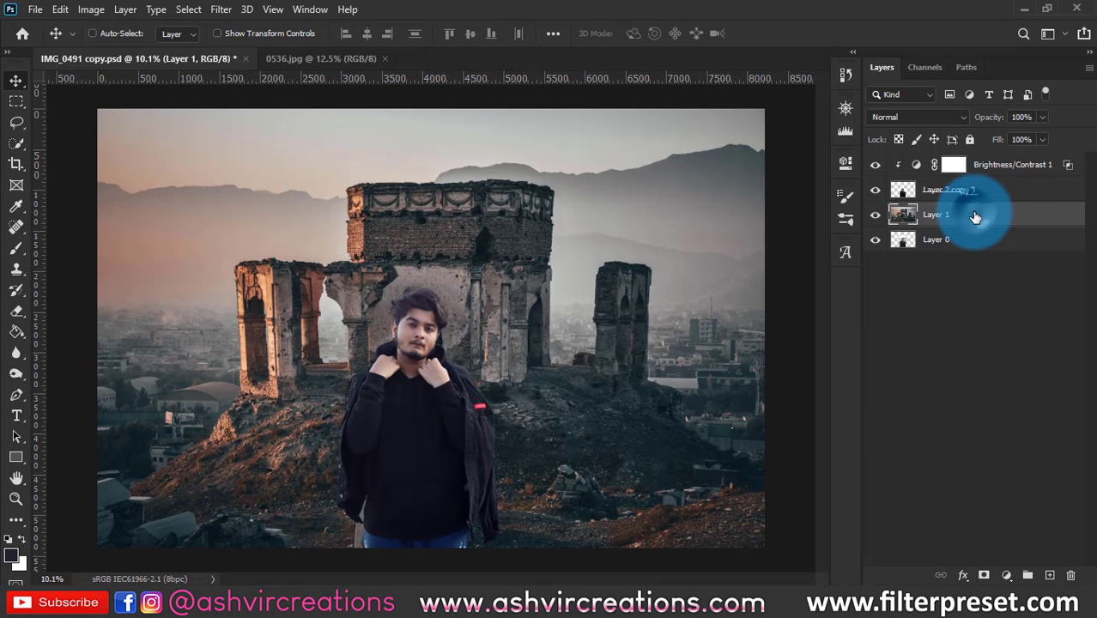
key("ctrl+l")
left_click_drag(743, 294, 745, 294)
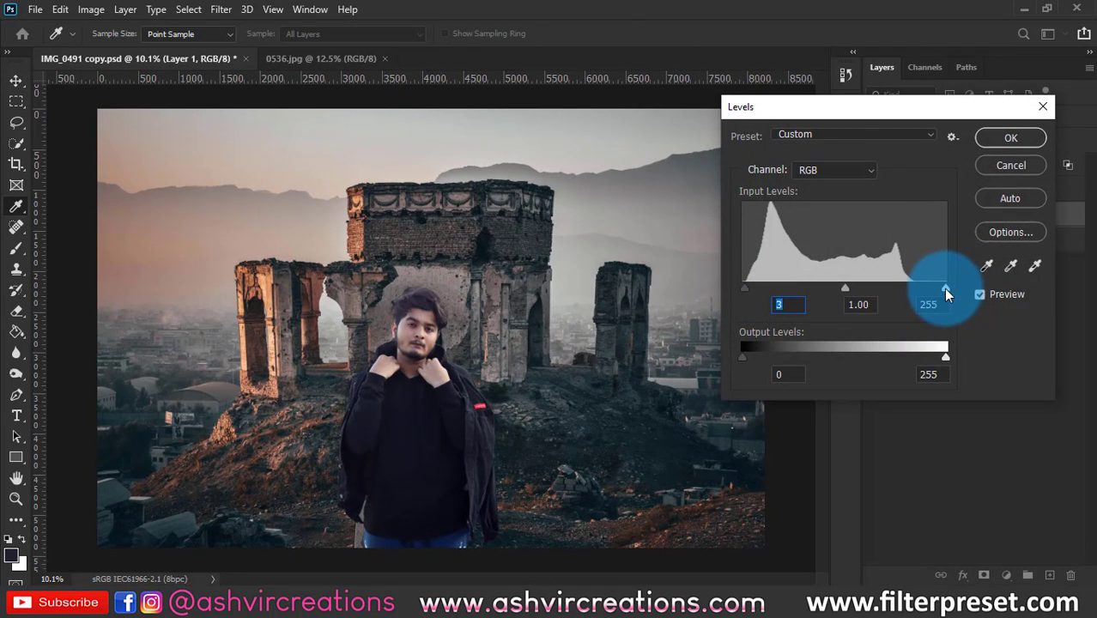
left_click_drag(944, 290, 922, 292)
left_click(1011, 138)
key("v")
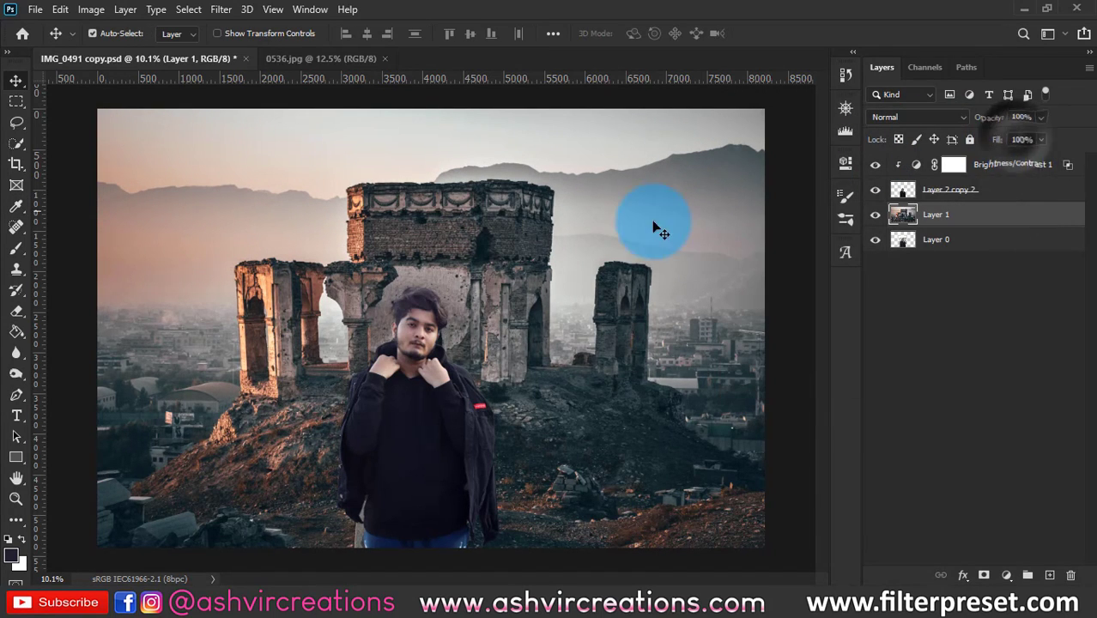
key("ctrl+z")
key("ctrl+shift+z")
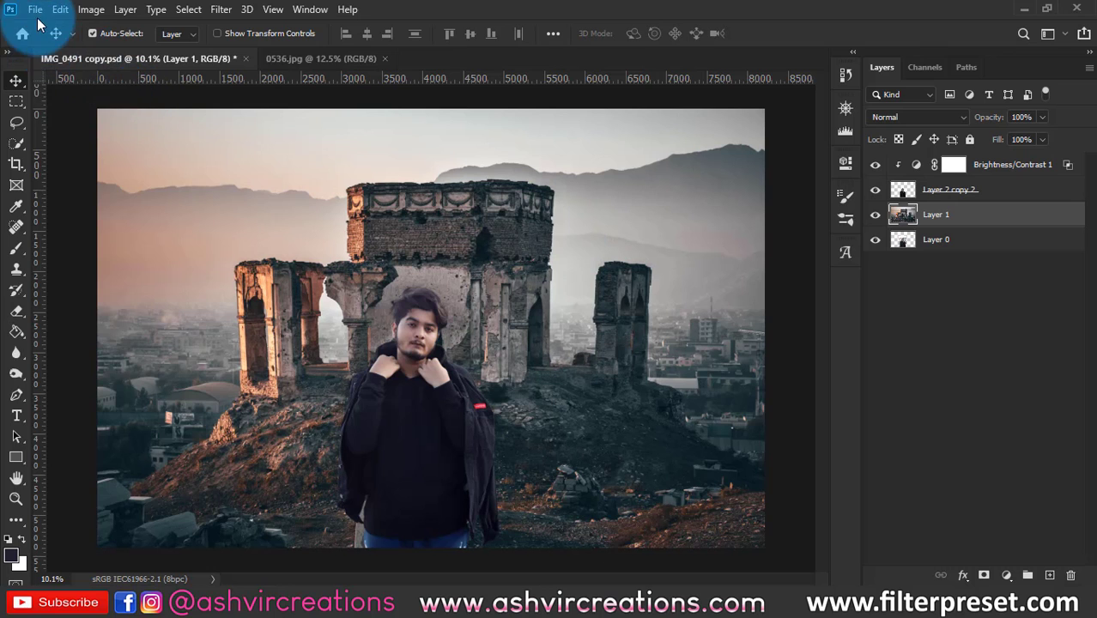
- Open 01.png from the GOT Dragons folder and place the dragon in the composite's sky above the ruins' left pillars
left_click(35, 10)
left_click(50, 53)
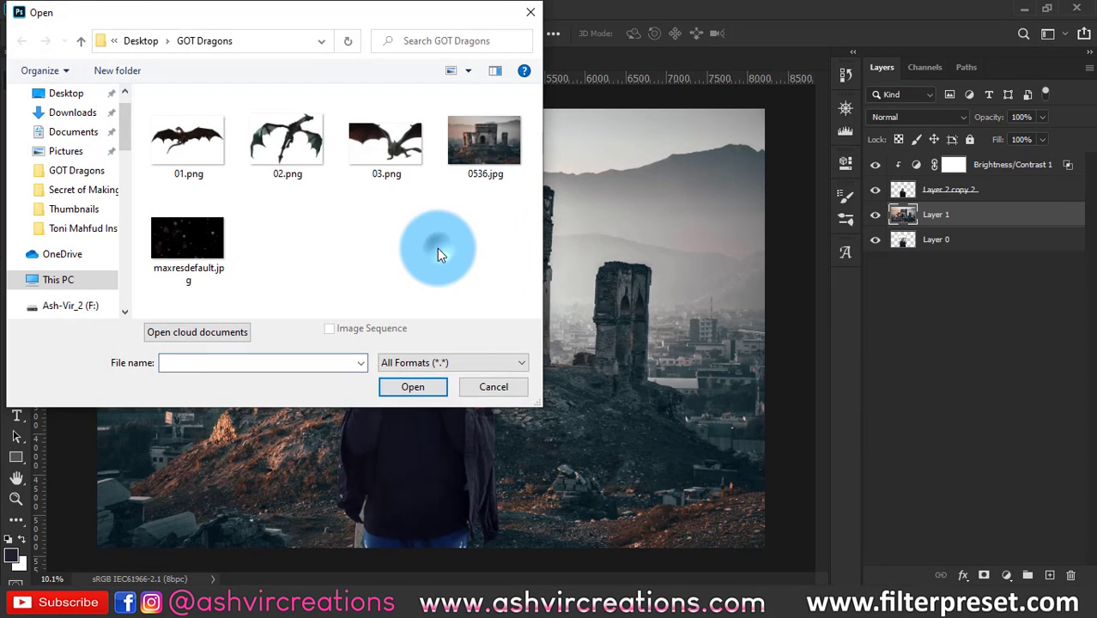
double_click(209, 143)
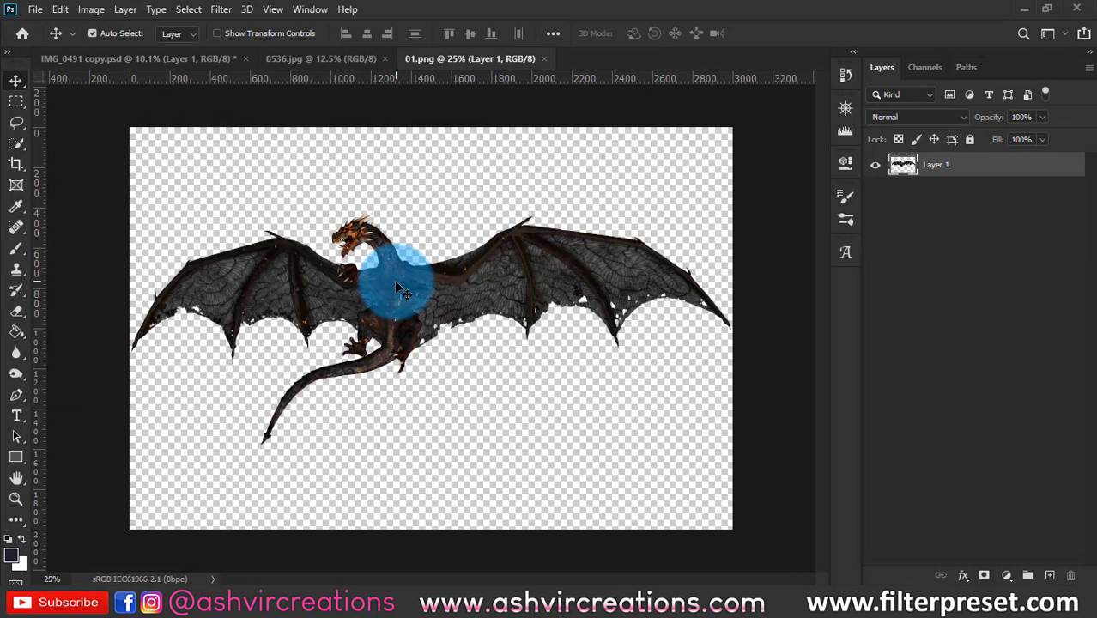
left_click_drag(397, 287, 243, 179)
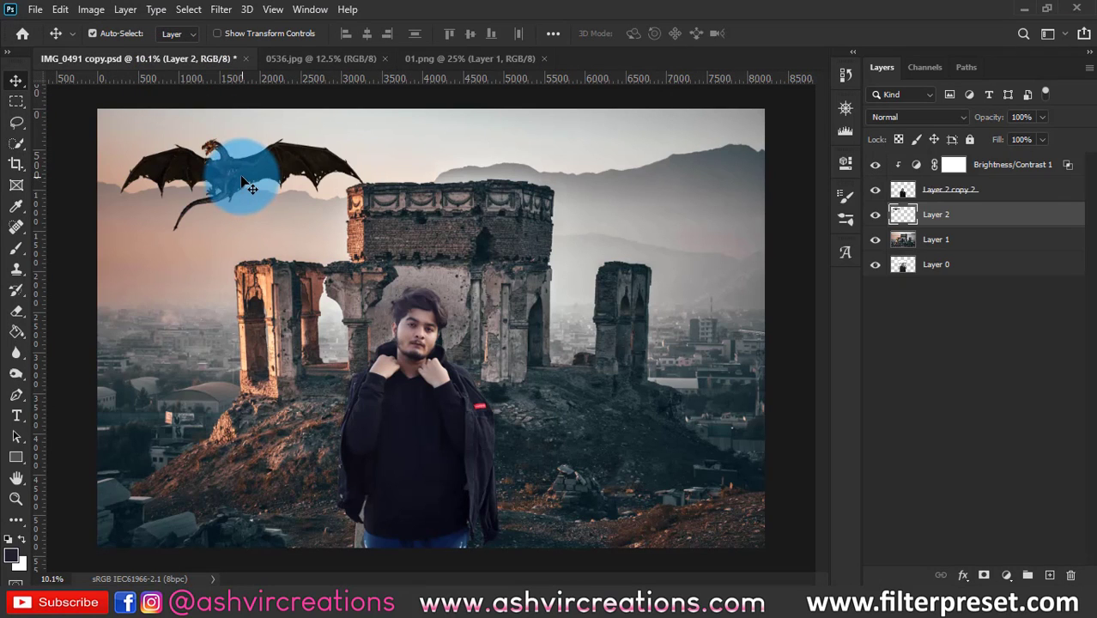
- Move the dragon's layer (Layer 2) to the top of the layer stack, above the Brightness/Contrast adjustment
left_click(960, 214)
left_click_drag(958, 215, 977, 155)
scroll(164, 123, "up", 2)
scroll(165, 120, "up", 9)
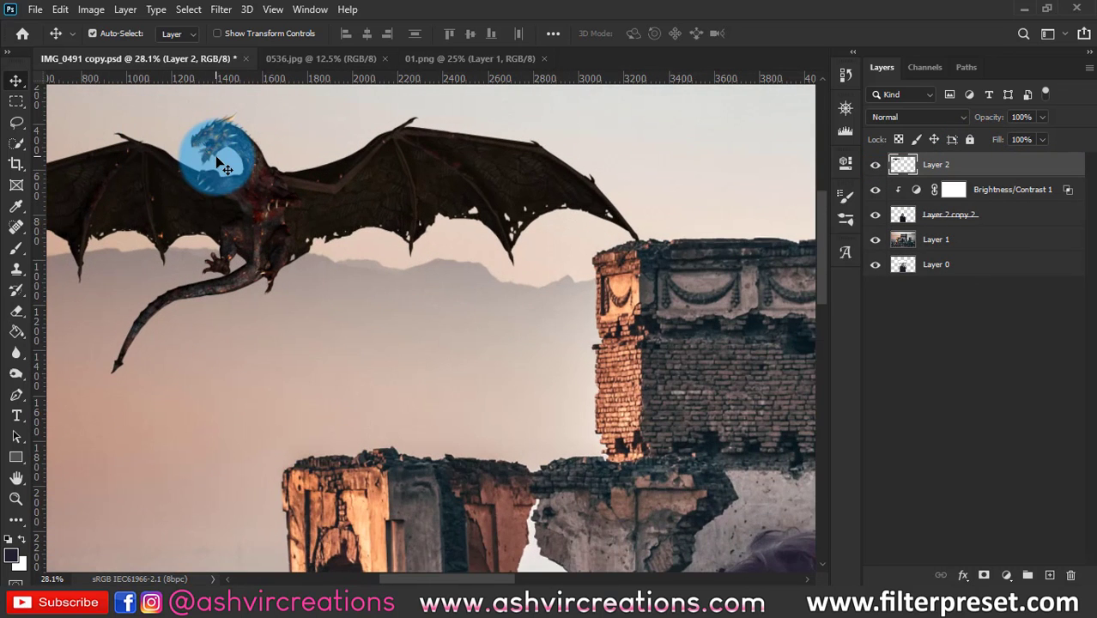
- Apply Levels to the dragon's layer with midtone input 1.18 and highlight input 166, checking the preview before accepting
key("ctrl+l")
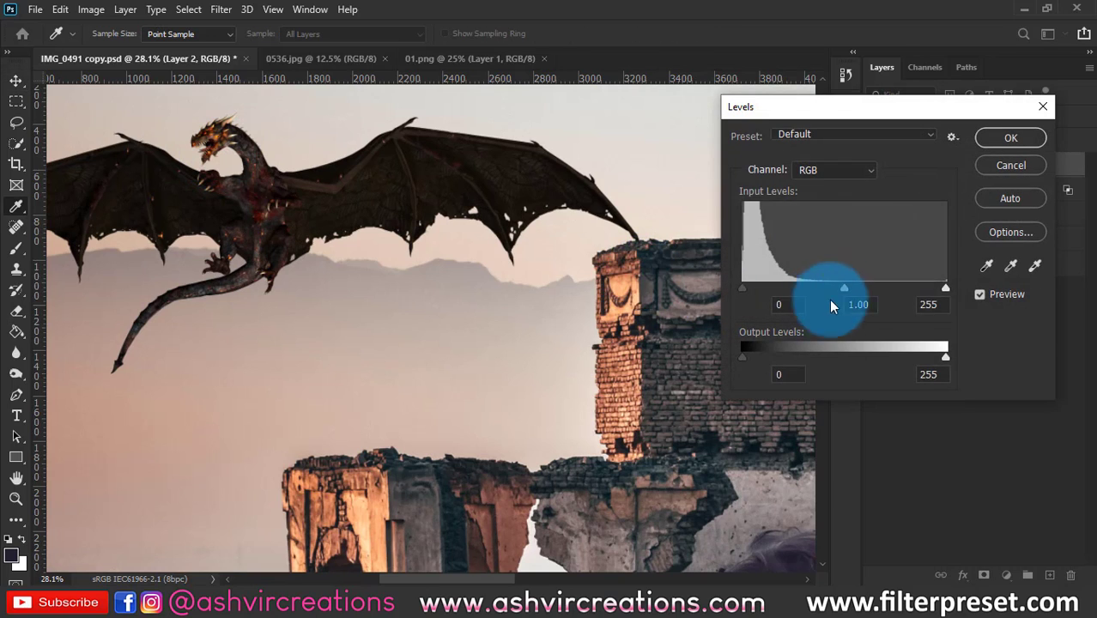
left_click_drag(936, 290, 875, 286)
left_click(808, 290)
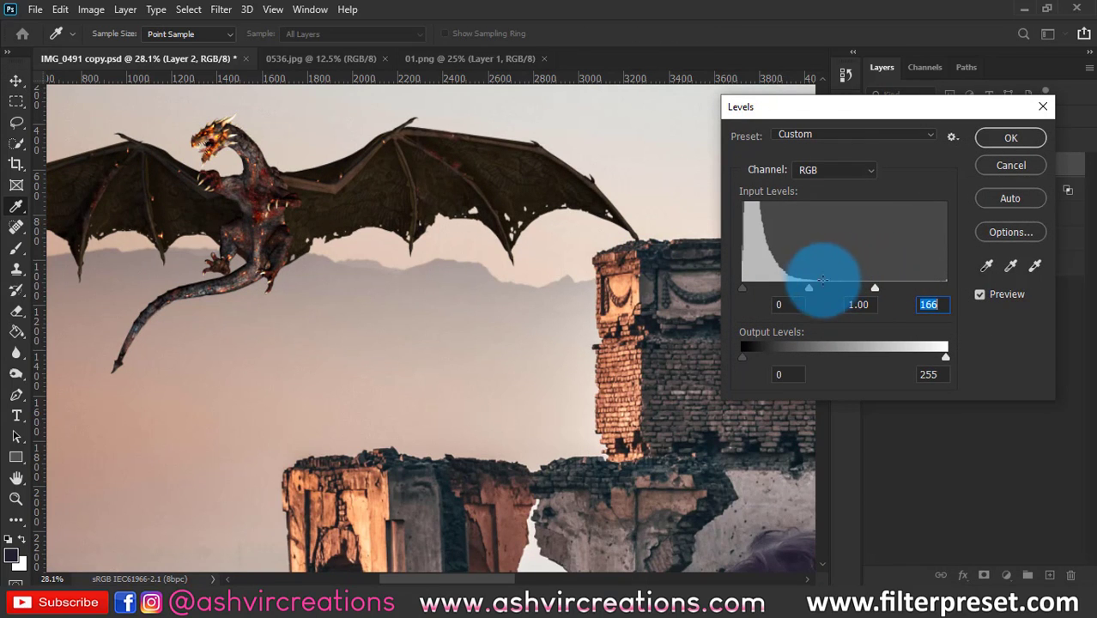
left_click_drag(807, 287, 800, 286)
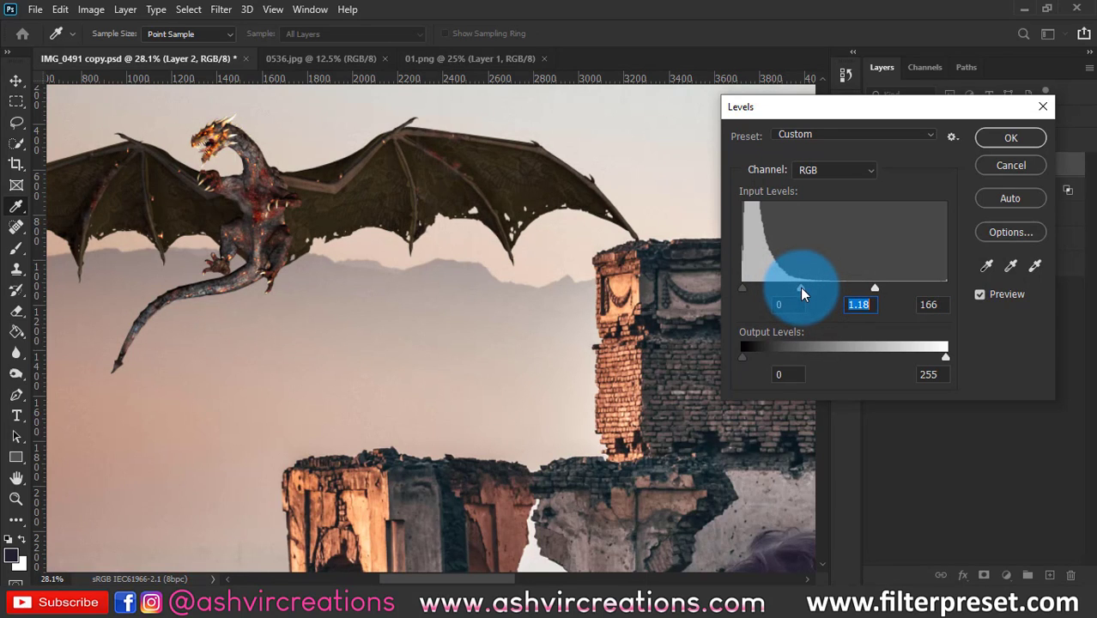
key("ctrl+0")
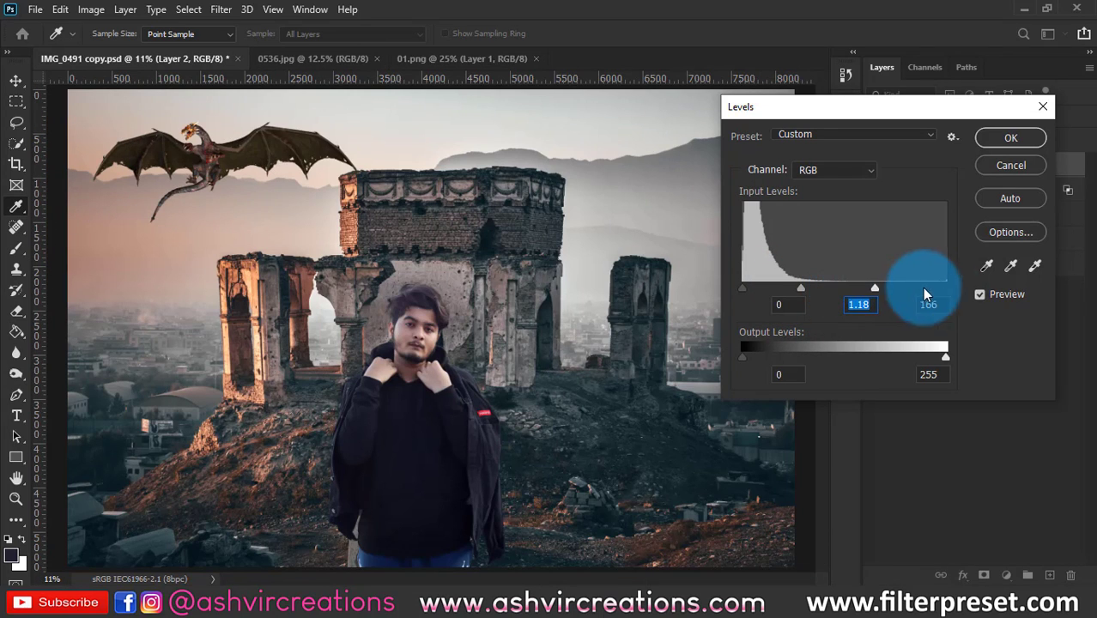
left_click(979, 294)
left_click(980, 293)
left_click(980, 293)
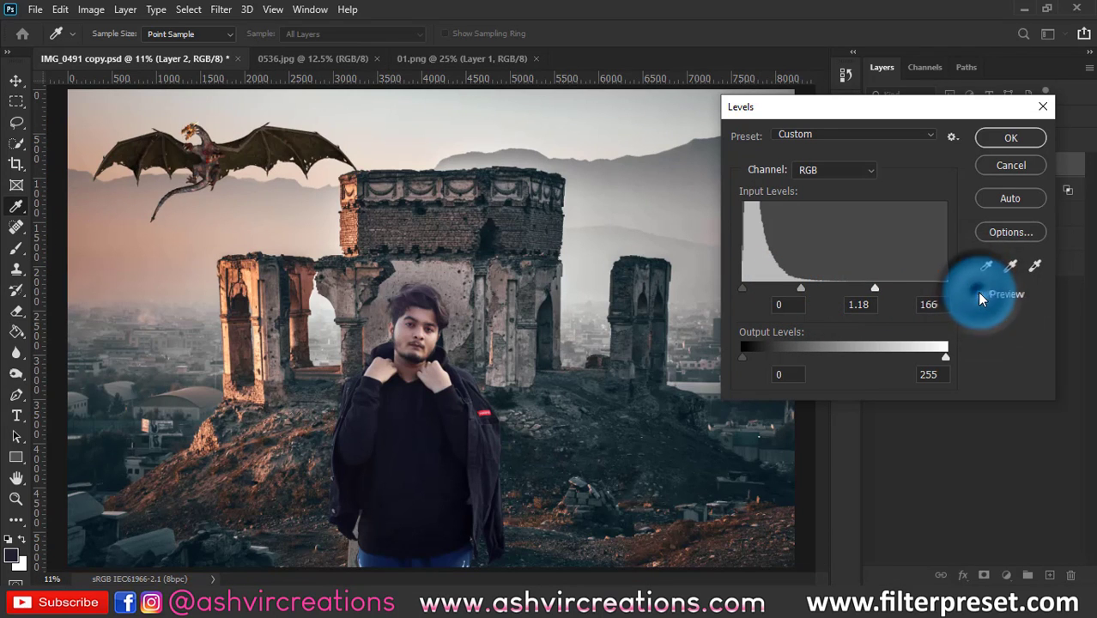
left_click(980, 294)
left_click(1010, 137)
key("v")
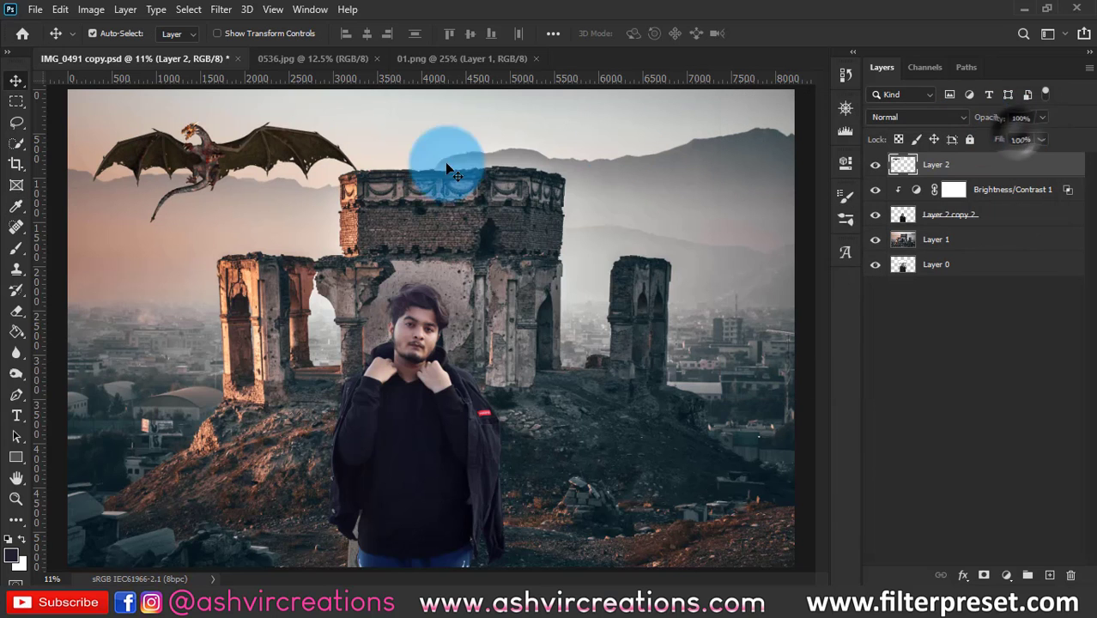
- Flip the dragon horizontally and tilt it counterclockwise so it climbs toward the ruins' central tower
key("ctrl+t")
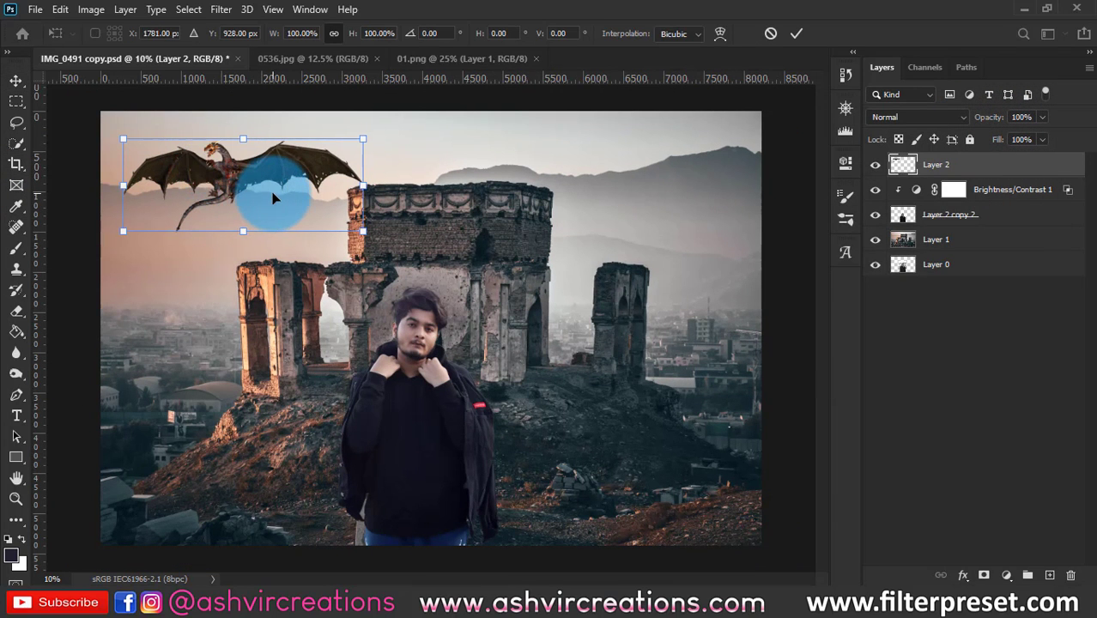
right_click(273, 197)
left_click(345, 468)
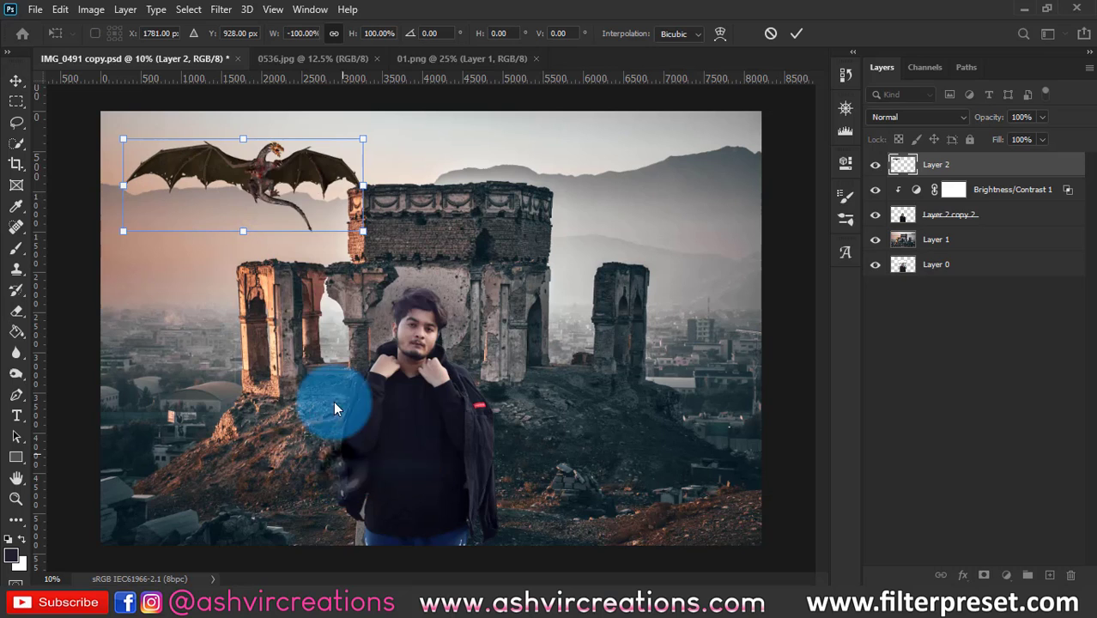
mouse_move(400, 137)
left_mouse_down()
mouse_move(347, 213)
mouse_move(368, 118)
mouse_move(282, 191)
mouse_move(269, 184)
mouse_move(342, 176)
mouse_move(406, 137)
left_mouse_up()
scroll(189, 179, "up", 4)
key("Return")
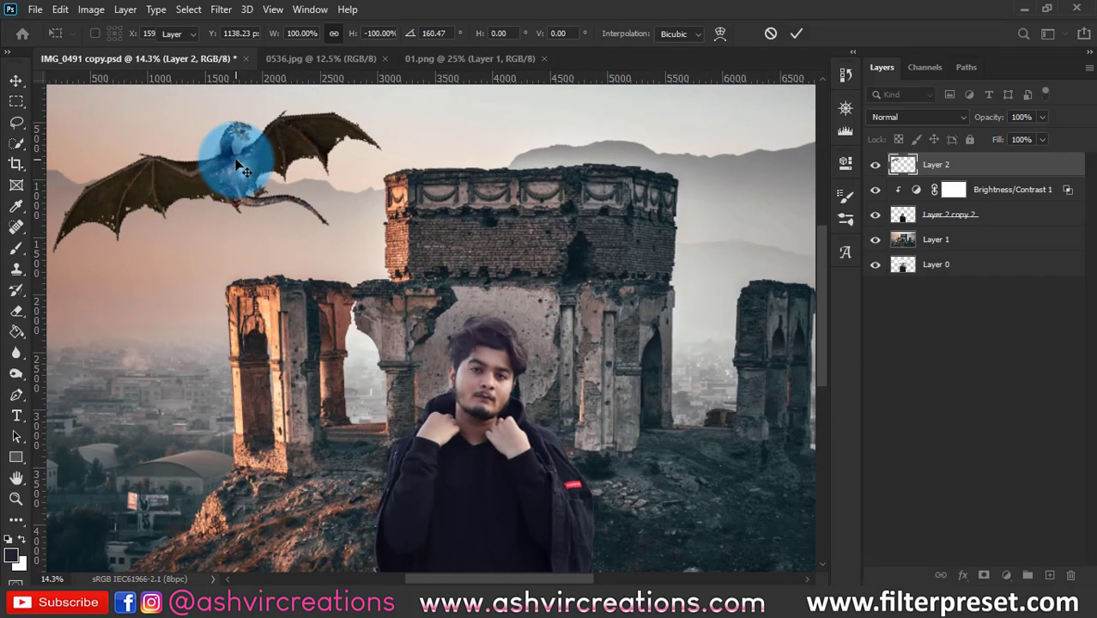
scroll(236, 167, "down", 2)
scroll(239, 179, "up", 2)
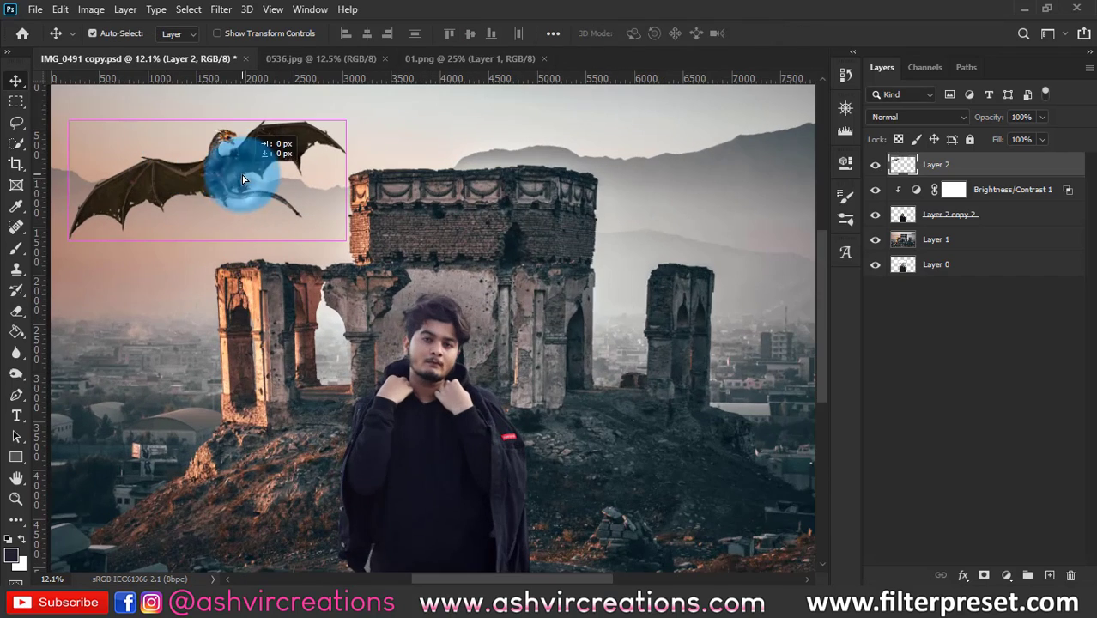
scroll(242, 178, "down", 4)
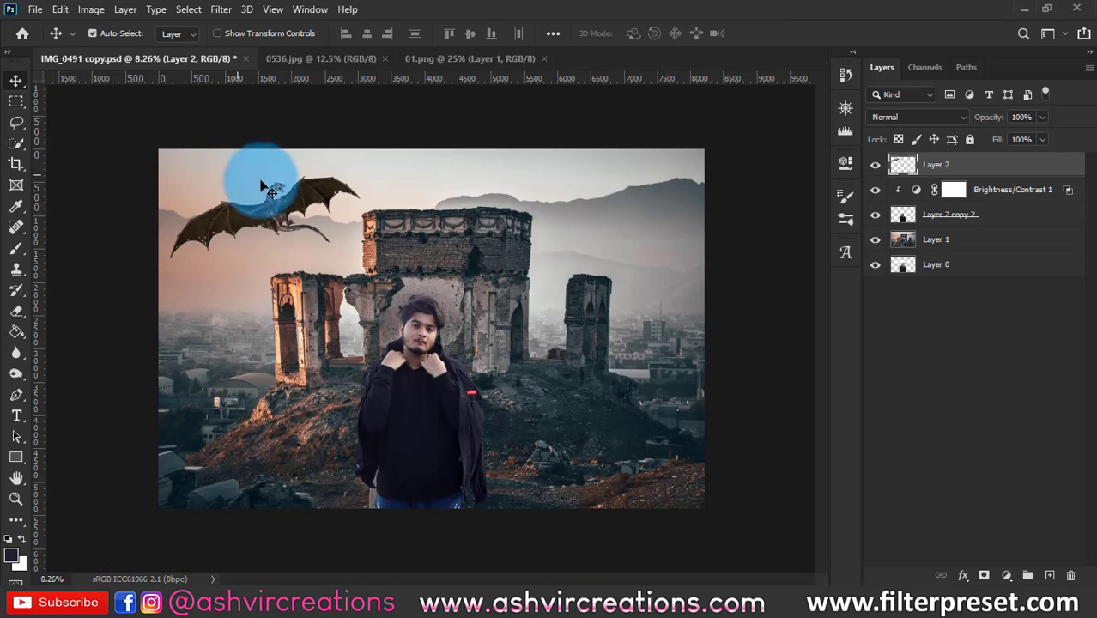
- Open 02.png and bring its dragon into the composite's sky, to the right of the central tower
left_click(35, 9)
left_click(77, 41)
double_click(277, 148)
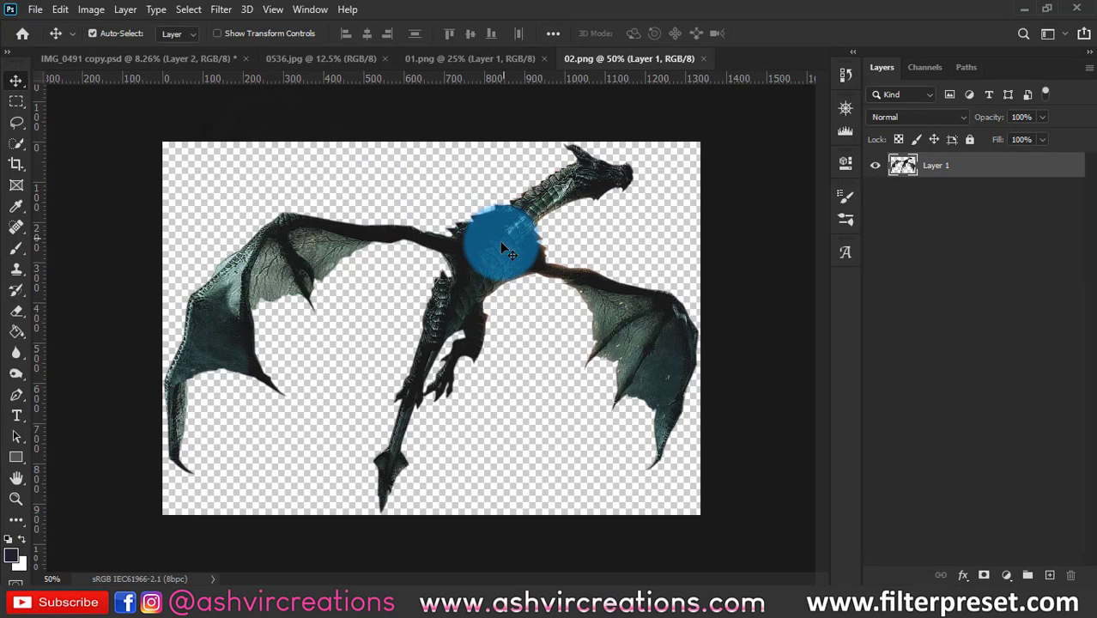
left_click_drag(506, 251, 566, 273)
scroll(572, 259, "up", 4)
left_click_drag(603, 226, 693, 154)
- Transform the second dragon so it fits in the sky above the ruins' right pillar
key("ctrl+t")
key("ctrl+minus")
left_click_drag(634, 198, 656, 183)
scroll(657, 183, "up", 4)
key("Return")
scroll(696, 171, "down", 5)
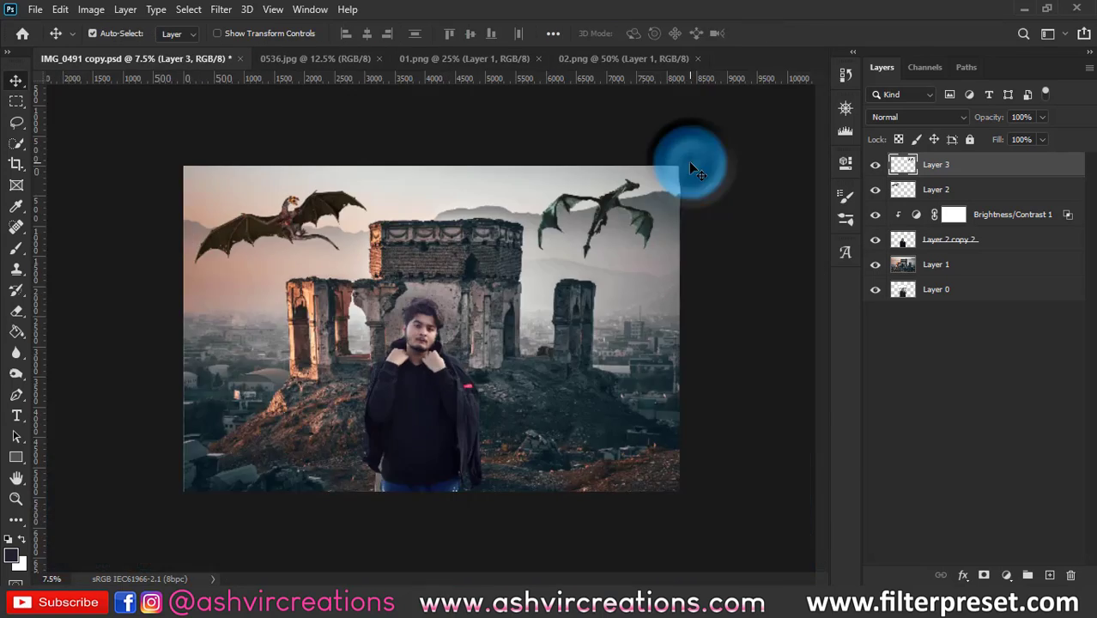
- Slightly lower the saturation of the second dragon's layer with Hue/Saturation
scroll(661, 180, "up", 6)
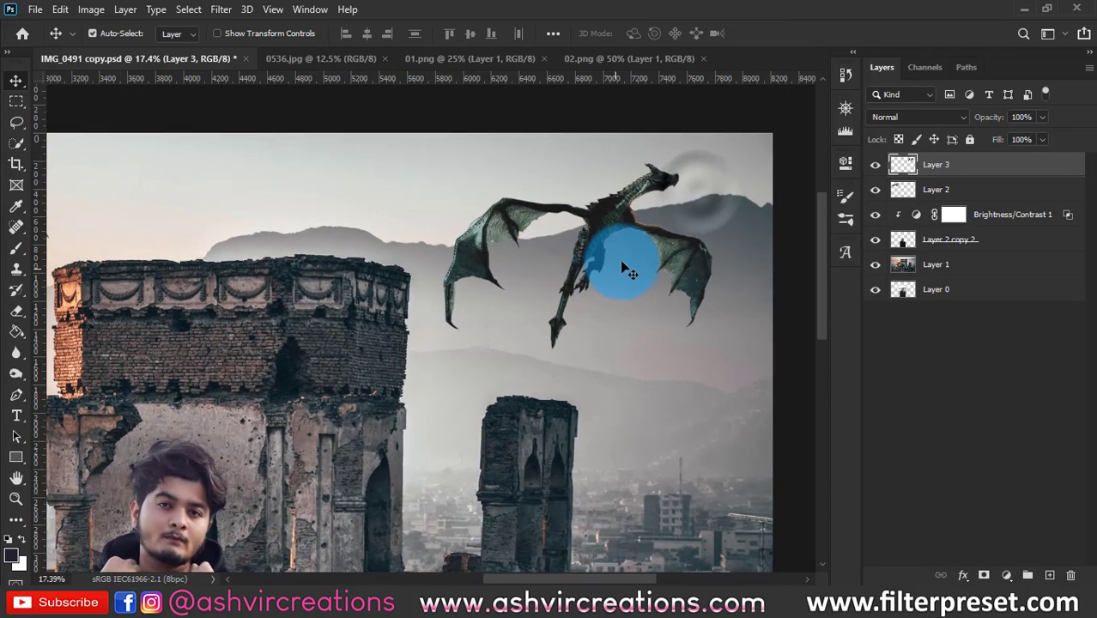
scroll(624, 269, "down", 6)
scroll(625, 270, "up", 1)
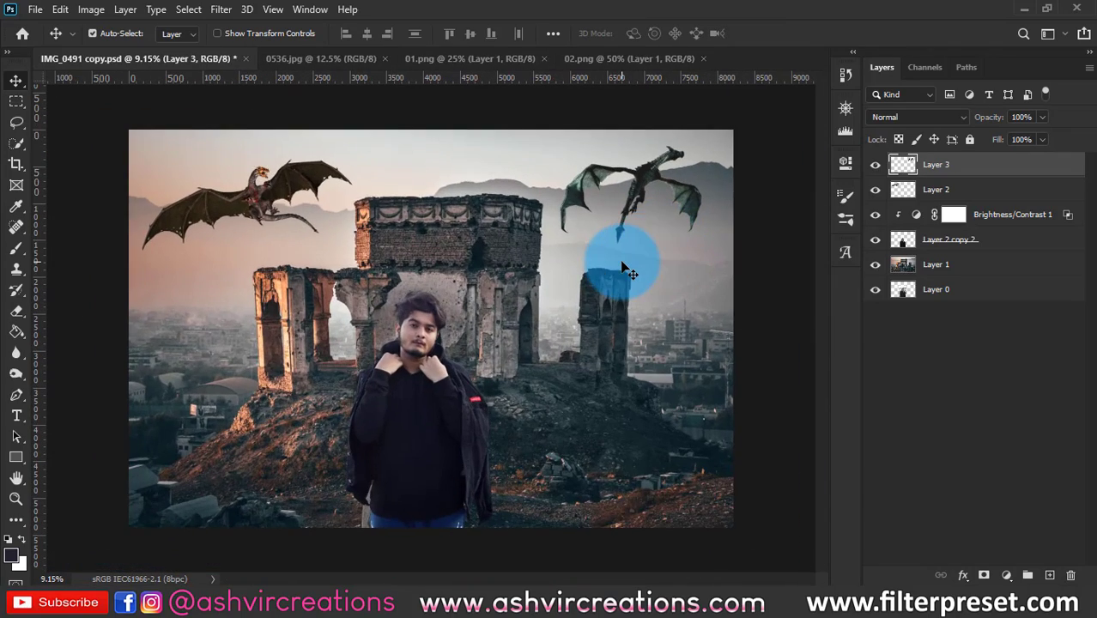
key("ctrl")
key("ctrl+u")
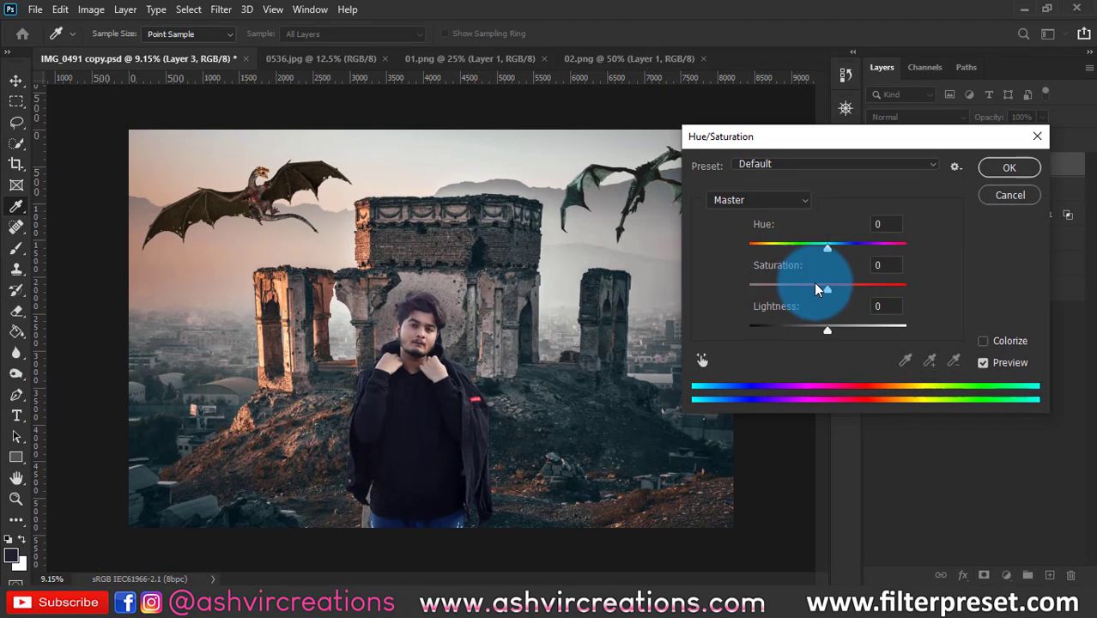
left_click_drag(822, 290, 653, 277)
left_click_drag(830, 278, 819, 277)
left_click(997, 178)
key("v")
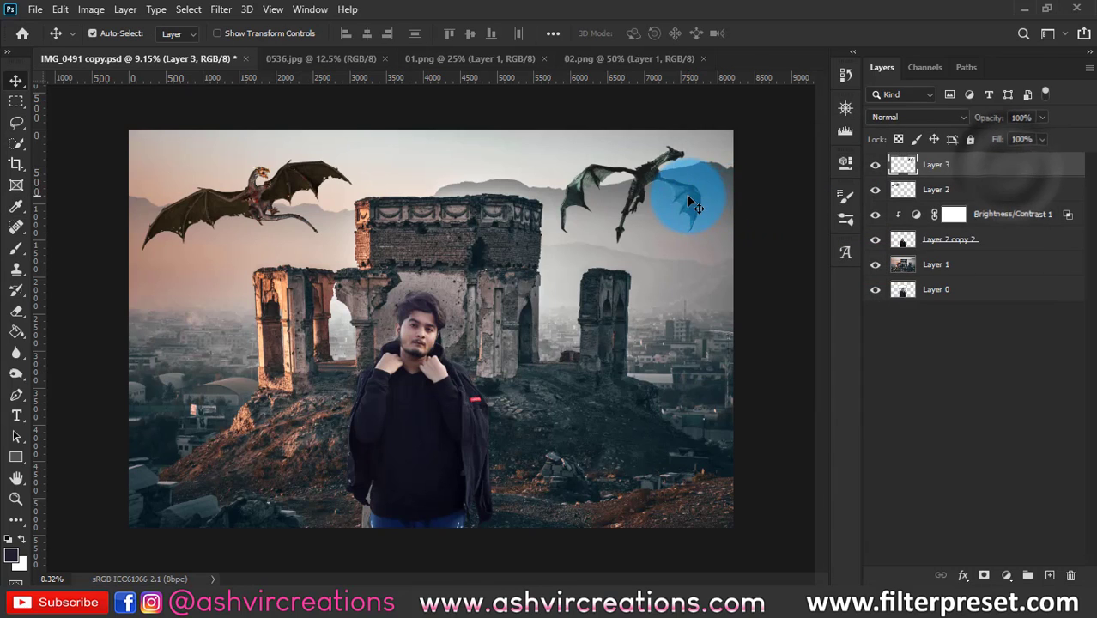
- Add a new empty layer above the first dragon's Layer 2 and clip it to that dragon
scroll(686, 194, "down", 1, "alt")
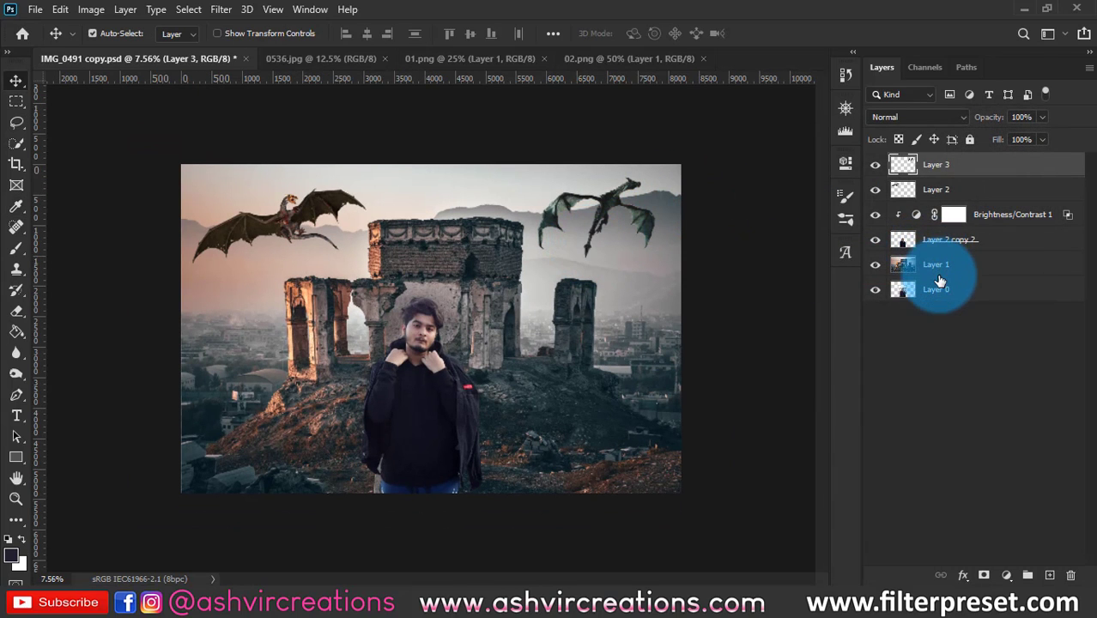
left_click(957, 190)
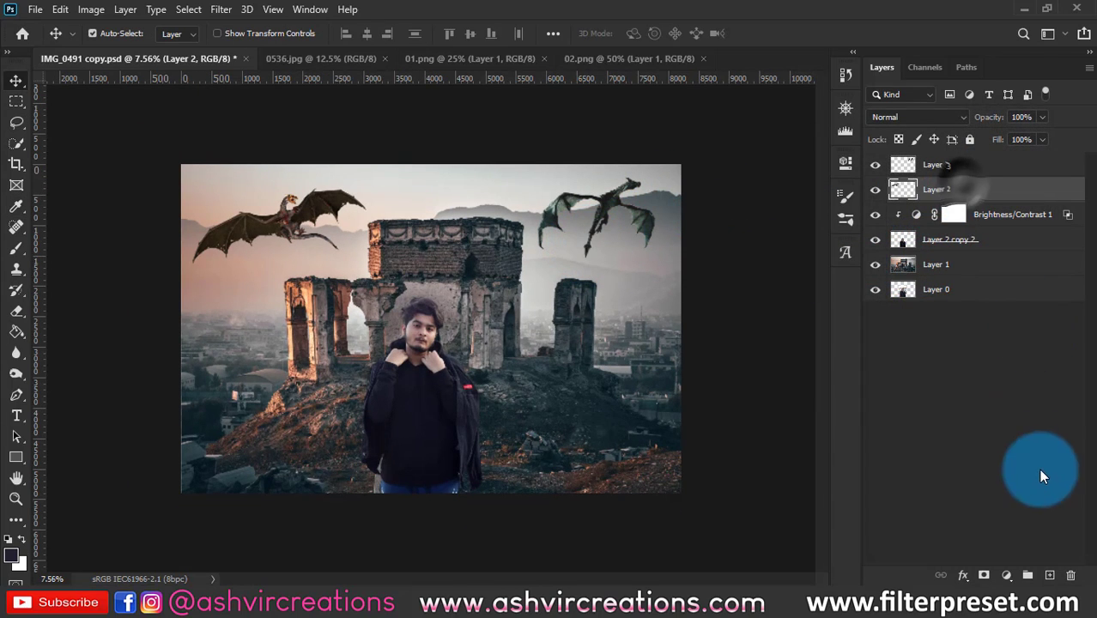
left_click(1051, 573)
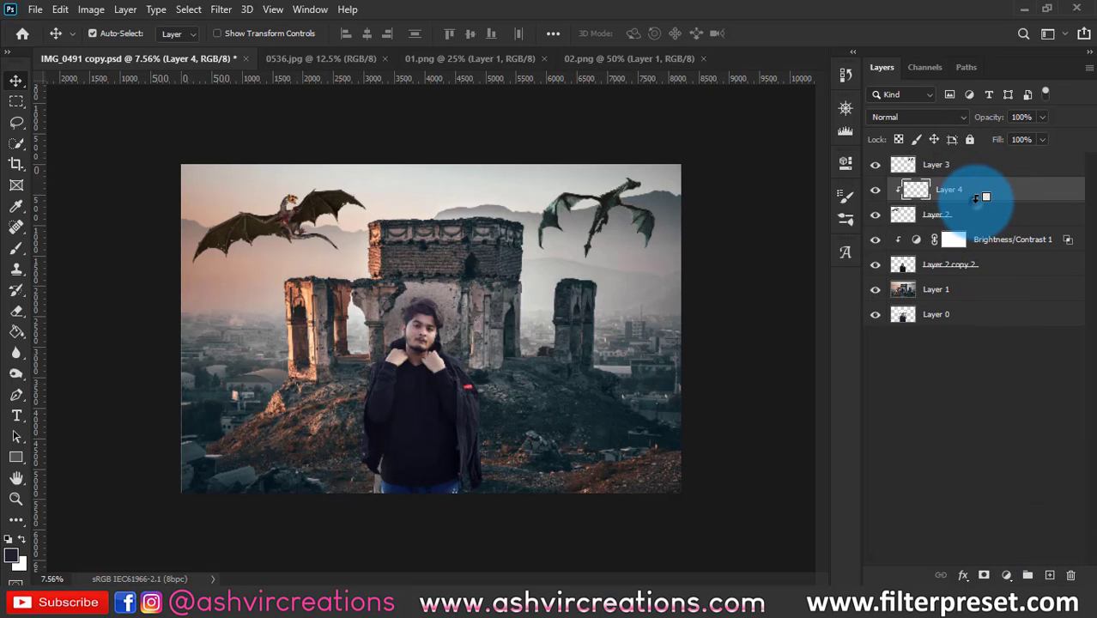
- Paint peach light along the first dragon's left wing with a soft 300 px brush at 67% flow
scroll(245, 232, "up", 5)
left_click_drag(279, 215, 413, 262)
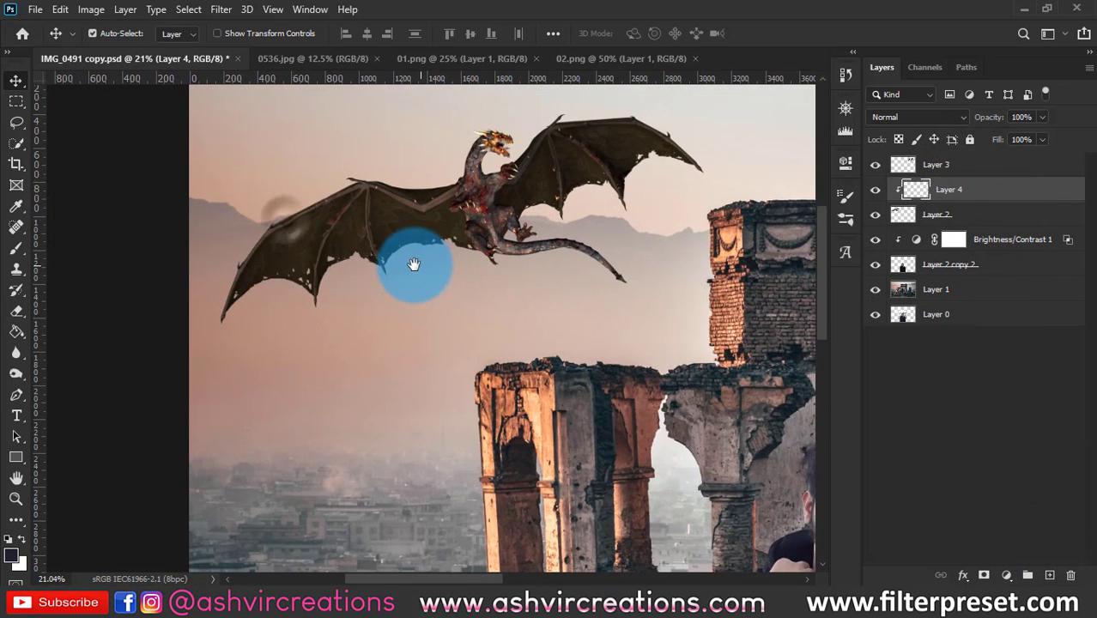
left_click(16, 247)
scroll(365, 142, "up", 1)
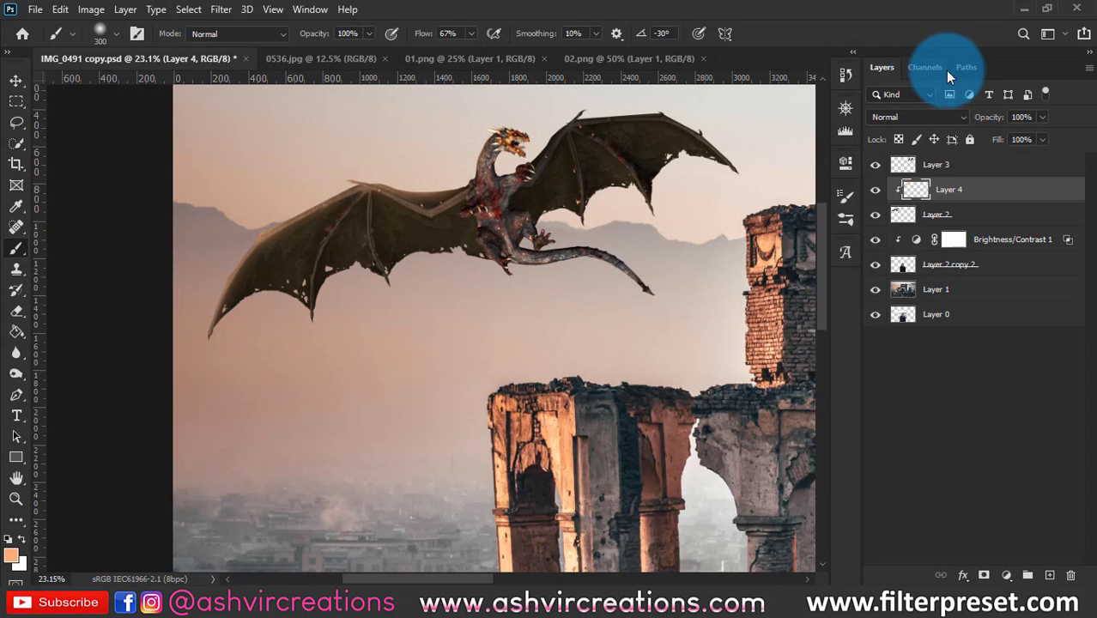
- Set the clipped light layer's blend mode to Screen and compare the dragon with and without it
left_click(895, 117)
left_click(887, 248)
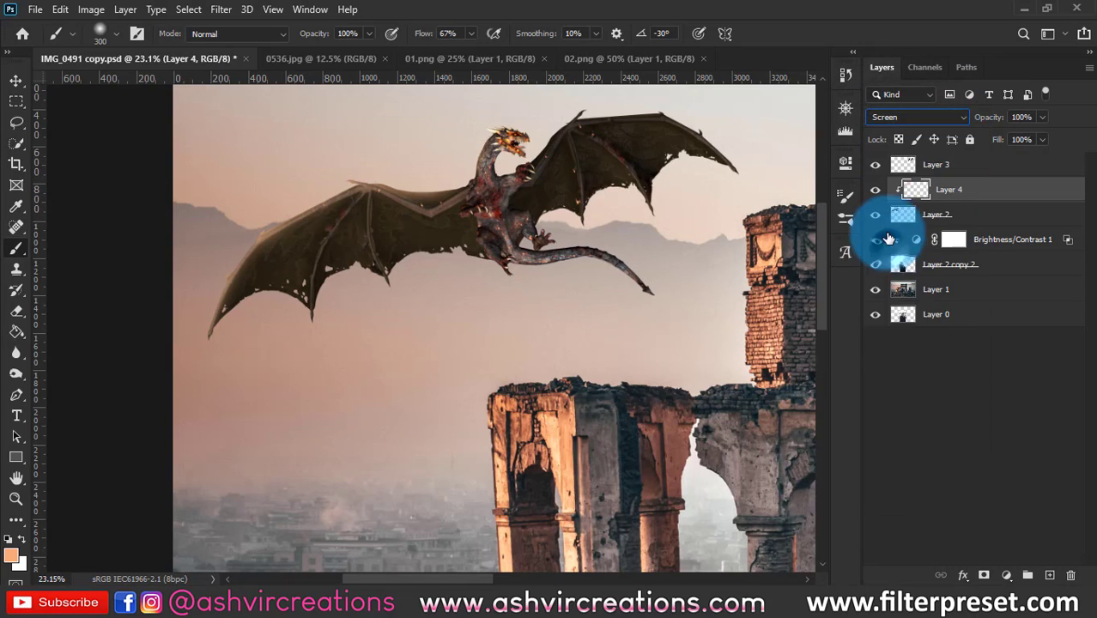
left_click(874, 195)
left_click(874, 195)
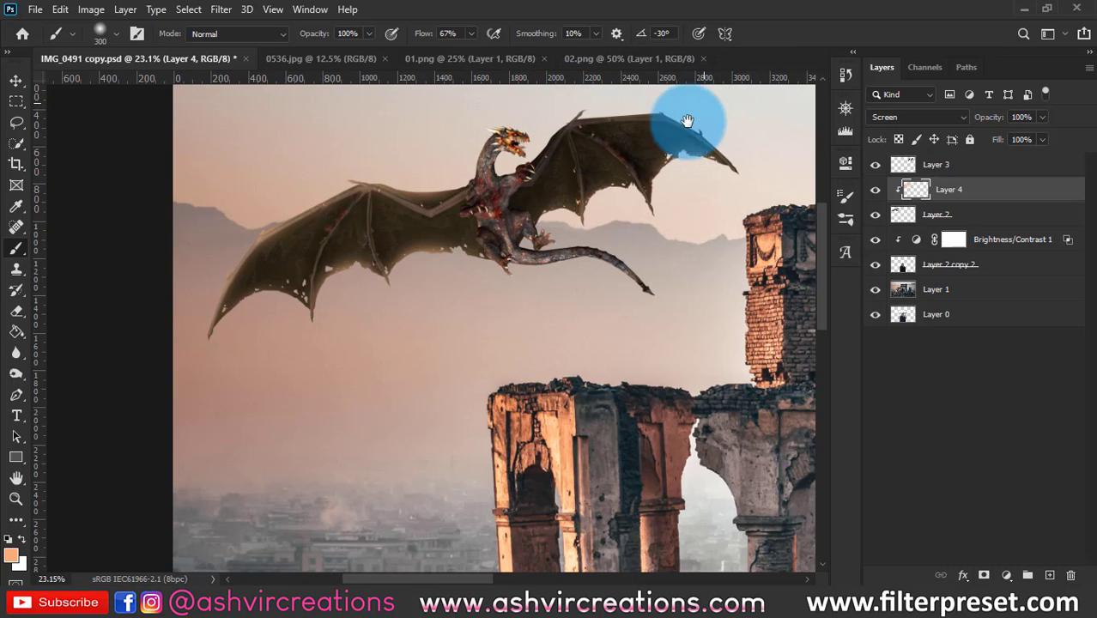
- Extend the peach light to the first dragon's right wing and head, reducing the brush to 100 px for the head
scroll(690, 117, "up", 3)
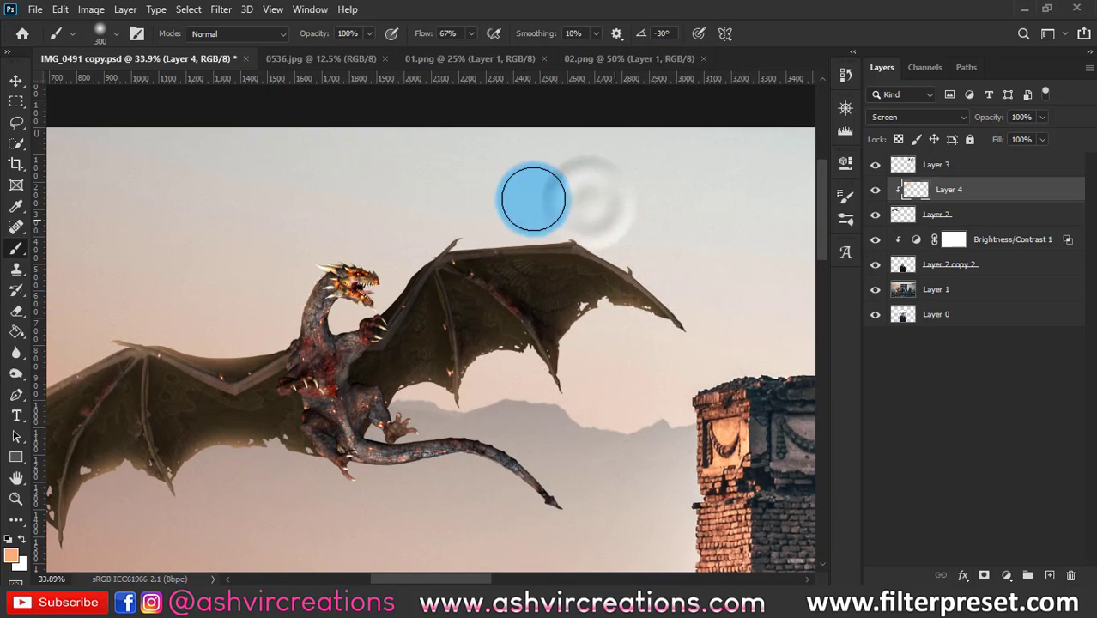
left_click(431, 213)
key("bracketleft")
key("bracketleft")
key("bracketleft")
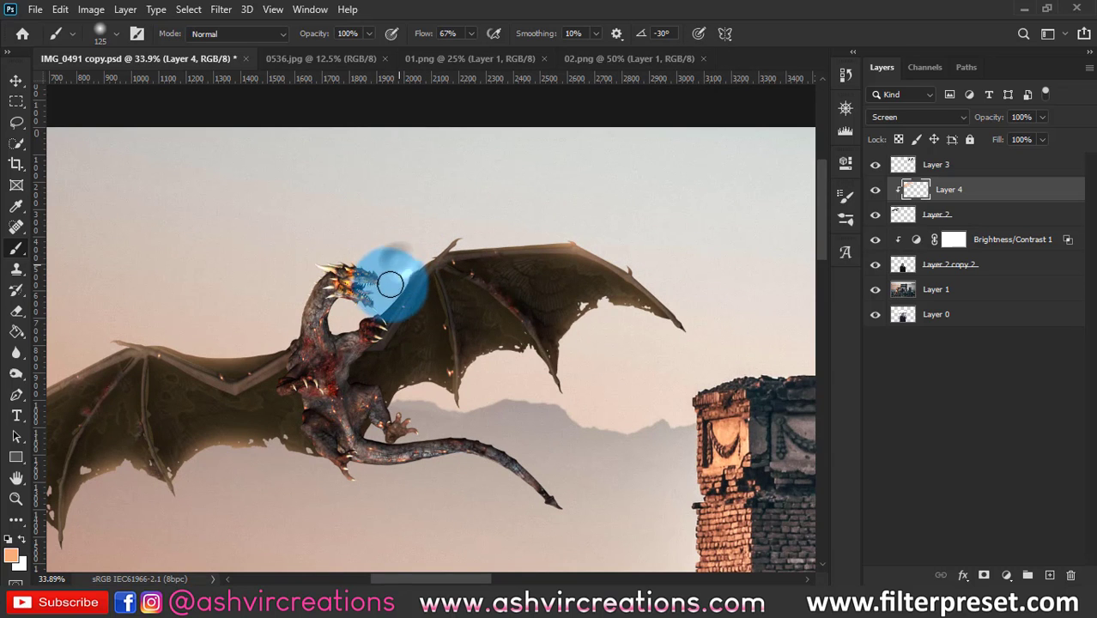
left_click(388, 285)
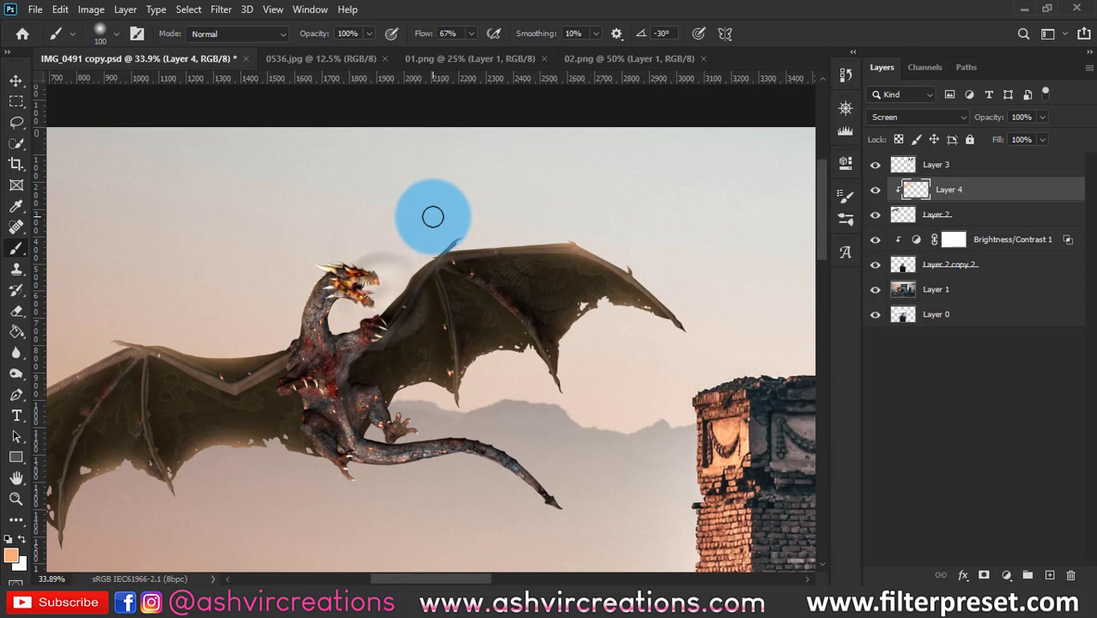
- Compare the first dragon with and without the painted light, and check it in the whole composite
scroll(221, 277, "down", 3)
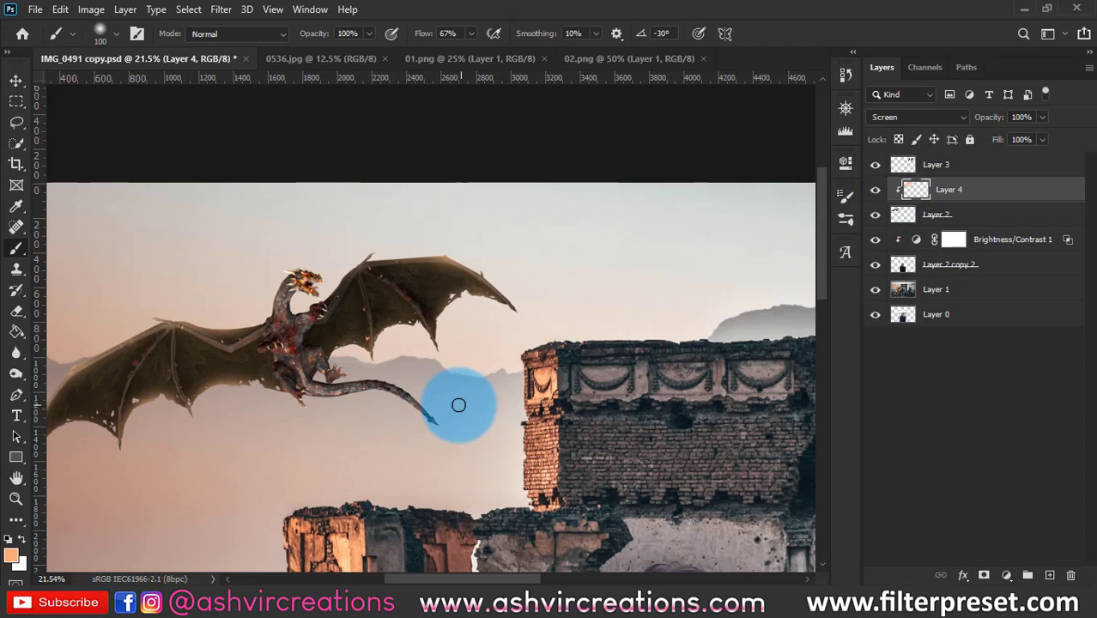
left_click_drag(458, 400, 550, 321)
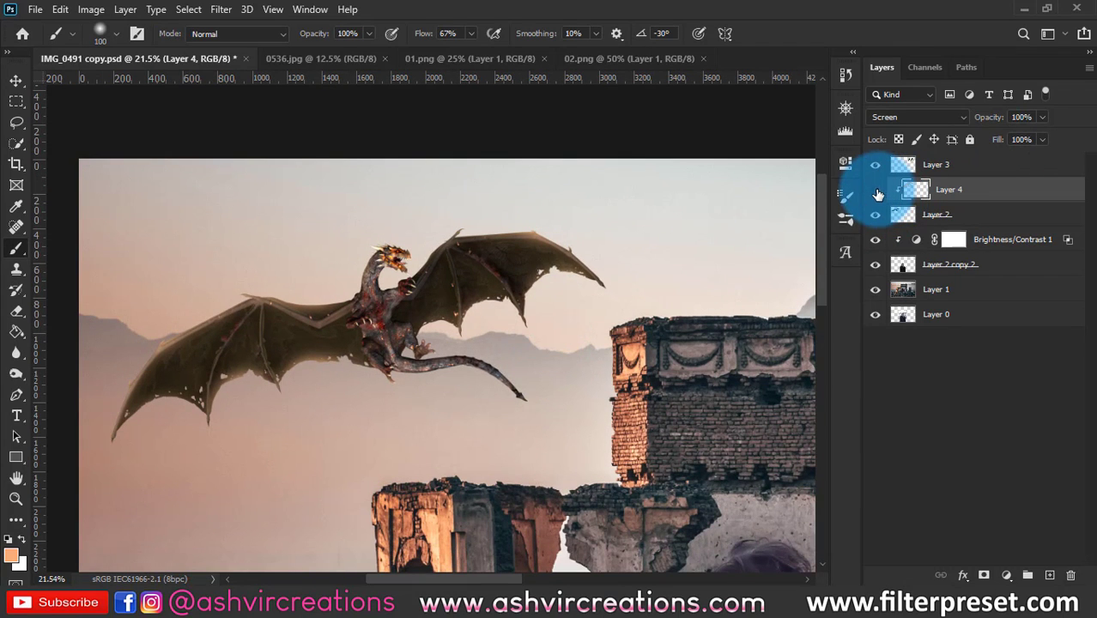
left_click(875, 190)
left_click(875, 190)
left_click(875, 190)
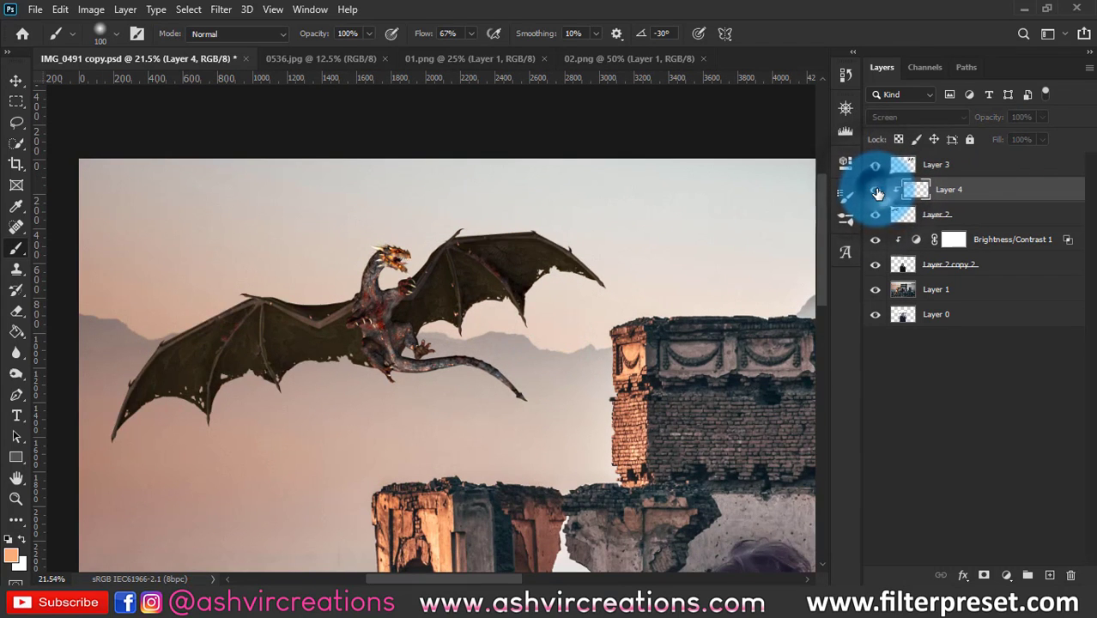
left_click(876, 189)
scroll(353, 272, "down", 3)
scroll(353, 272, "down", 2)
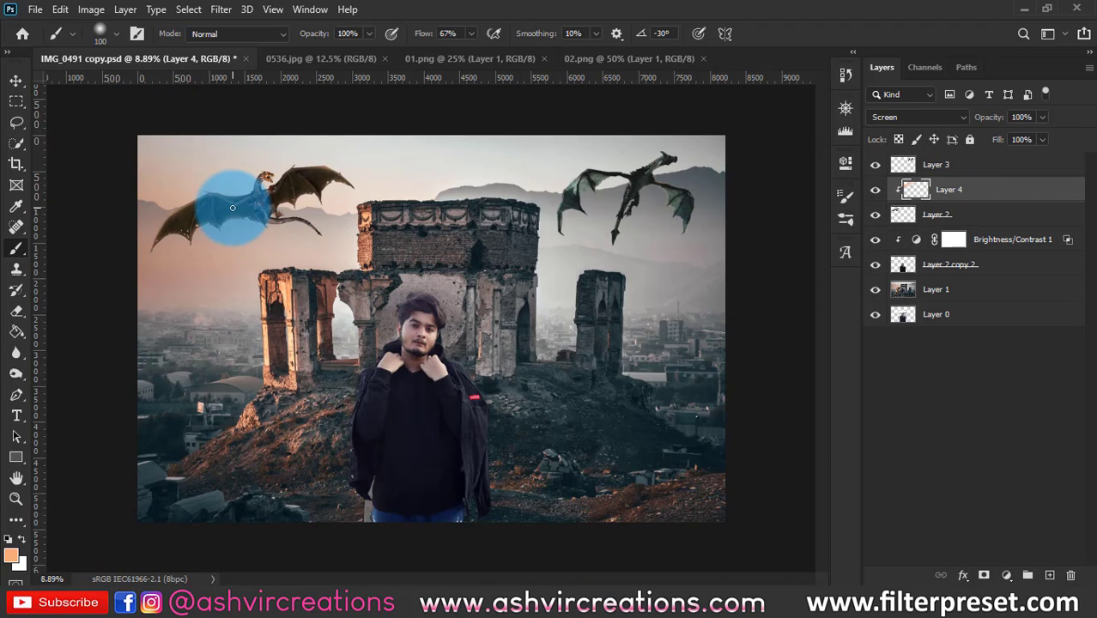
scroll(232, 207, "up", 1)
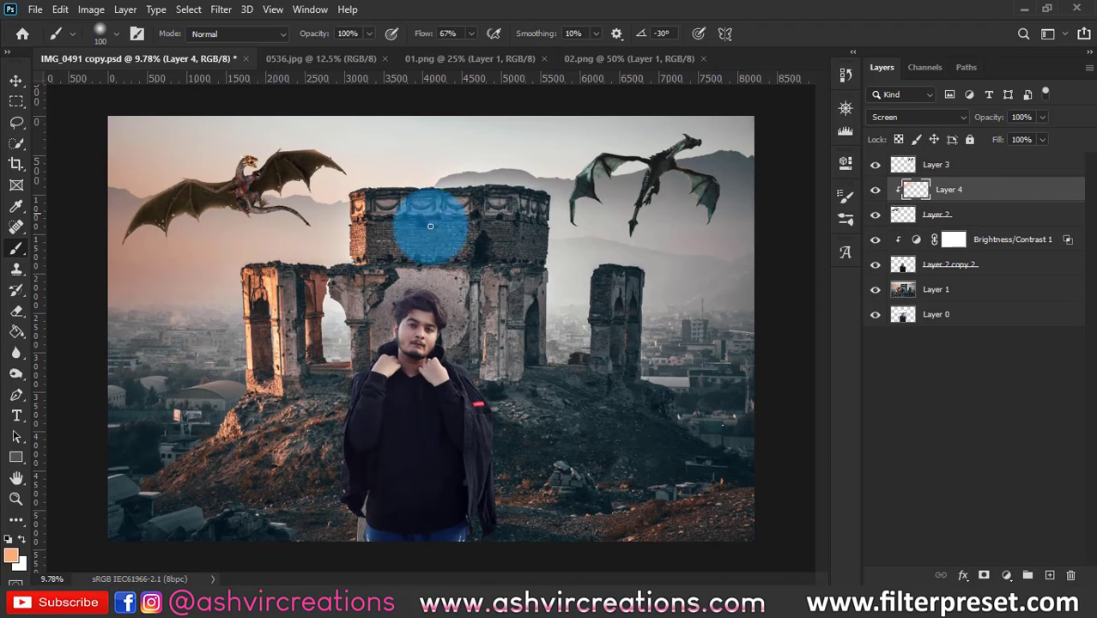
scroll(599, 163, "up", 6)
key("v")
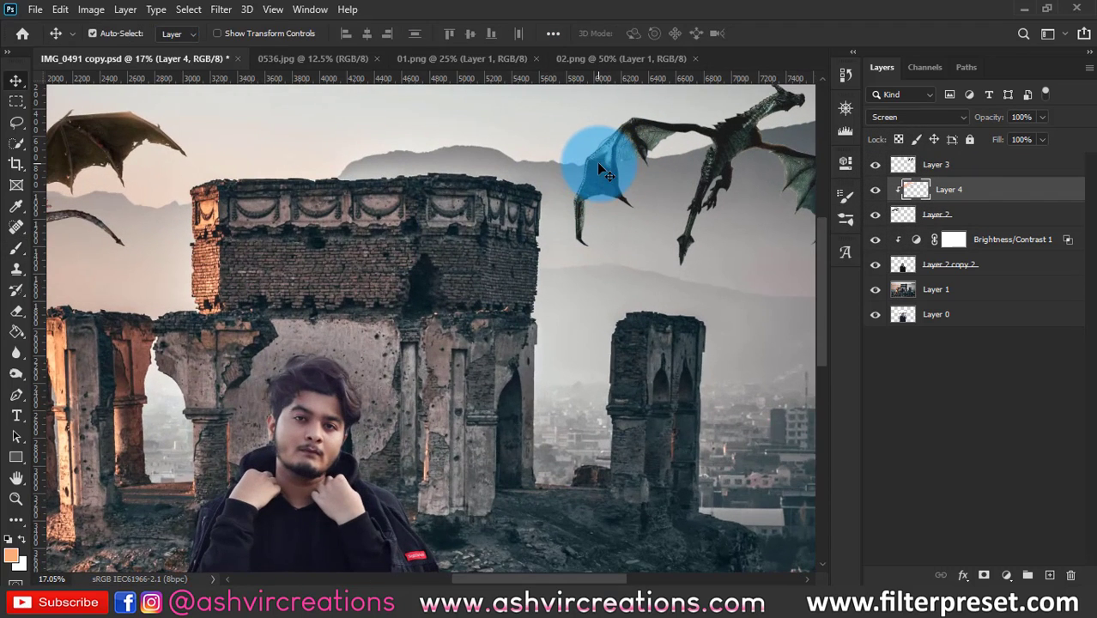
scroll(595, 161, "down", 8)
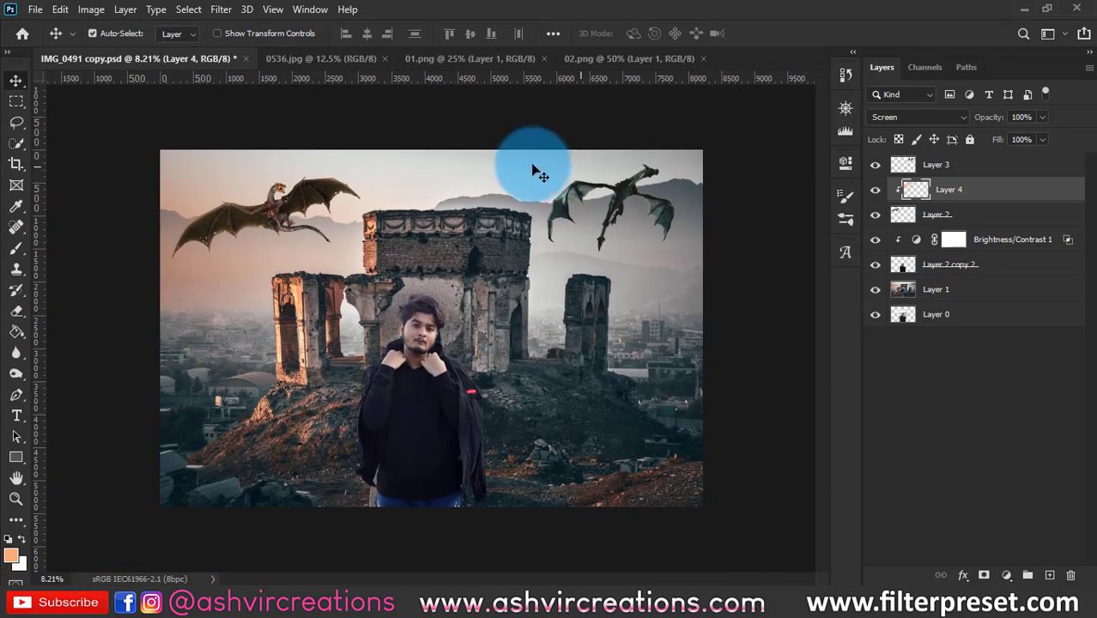
- Open 03.png from the GOT Dragons folder and bring its dragon into the composite, placing it over the ground in the lower-right area
left_click(35, 9)
left_click(51, 41)
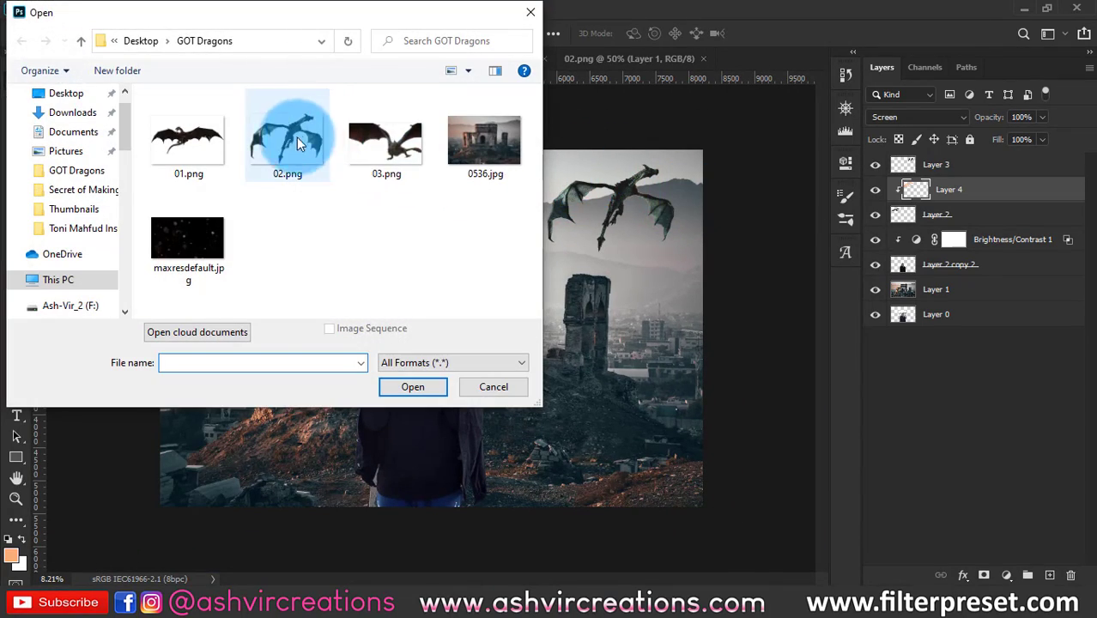
double_click(399, 151)
left_click_drag(362, 237, 525, 330)
key("ctrl+z")
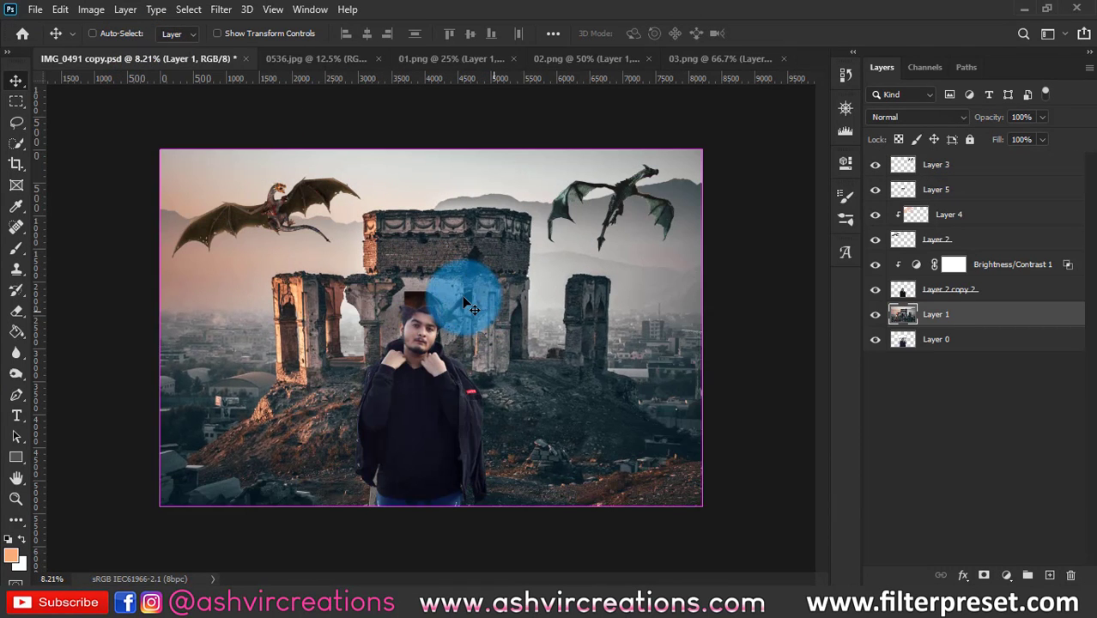
left_click_drag(462, 300, 637, 453)
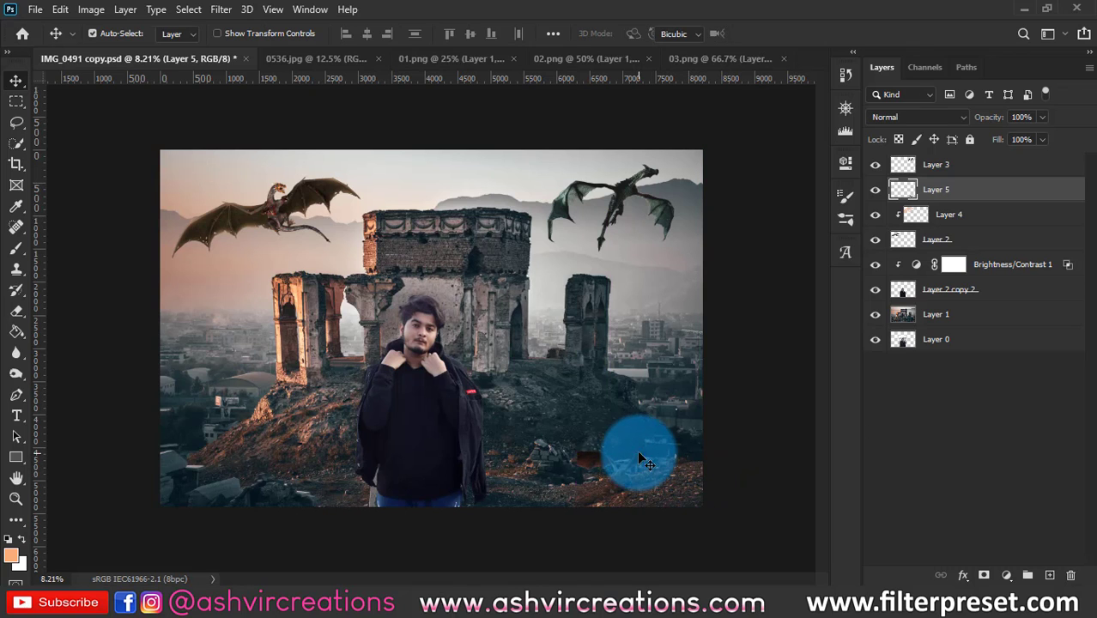
- Scale the third dragon to about 391% and place it on the ground beside the man, flush with the image's right edge
key("ctrl+t")
left_click_drag(557, 442, 352, 331)
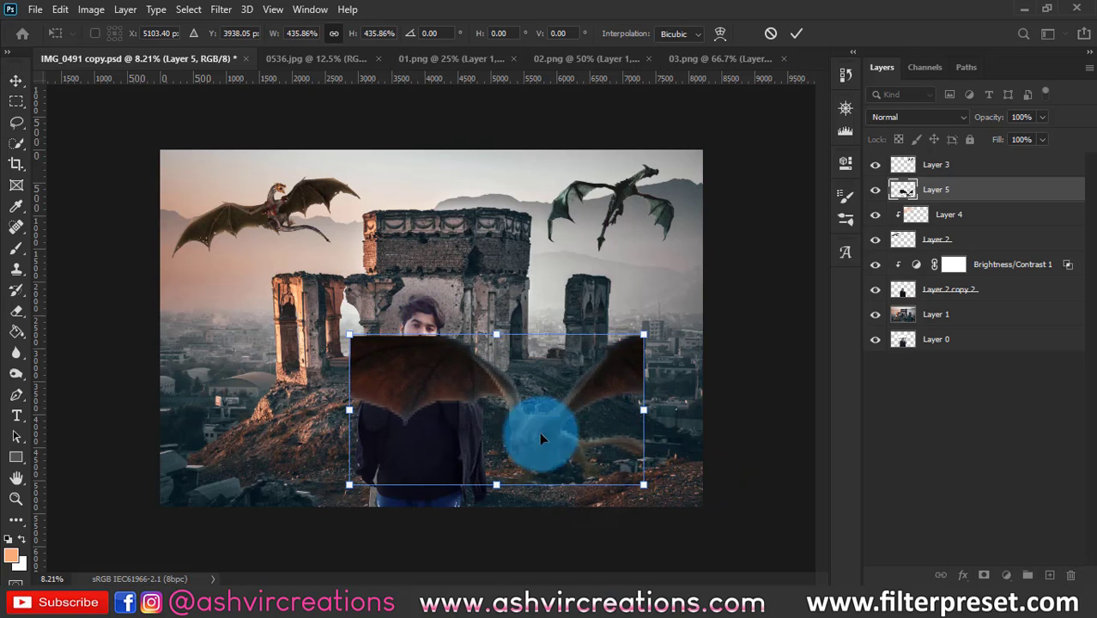
left_click_drag(543, 421, 629, 441)
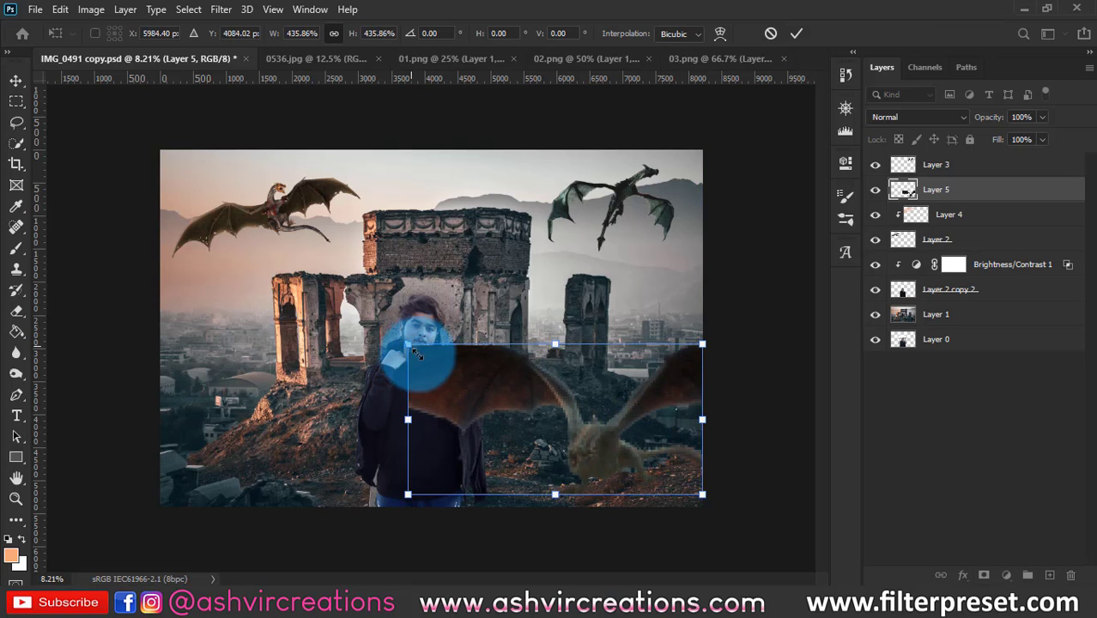
left_click_drag(407, 345, 438, 361)
scroll(598, 420, "up", 4)
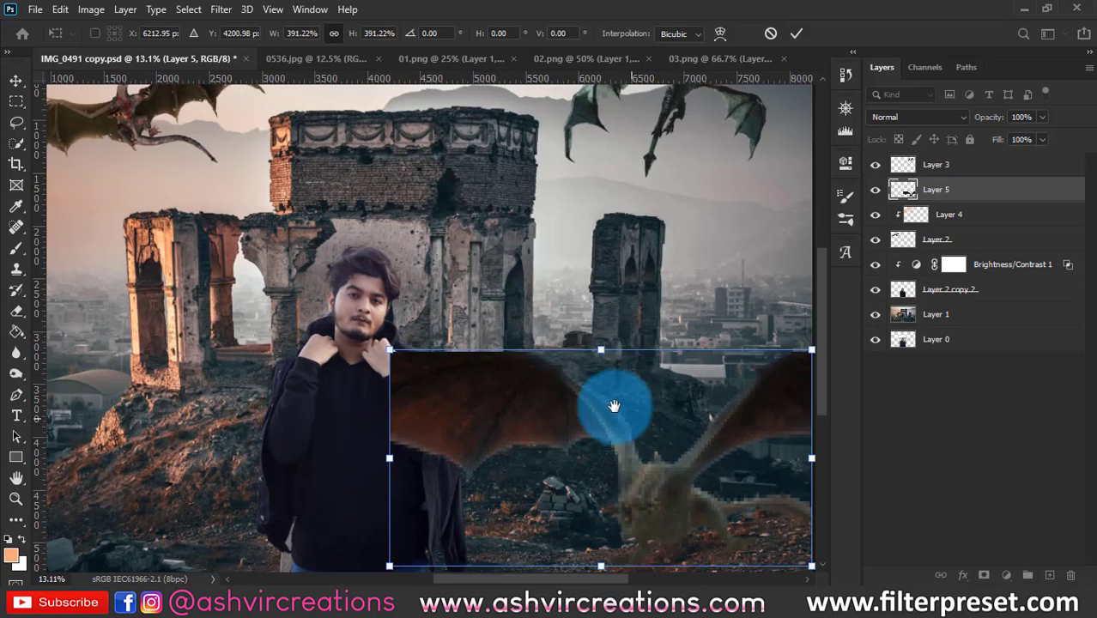
left_click_drag(613, 406, 543, 293)
key("Return")
mouse_move(598, 375)
left_mouse_down()
mouse_move(577, 373)
mouse_move(585, 385)
left_mouse_up()
- Move the third dragon's layer beneath the man's layer so that its wing passes behind him
left_click_drag(979, 189, 899, 322)
scroll(458, 329, "up", 6)
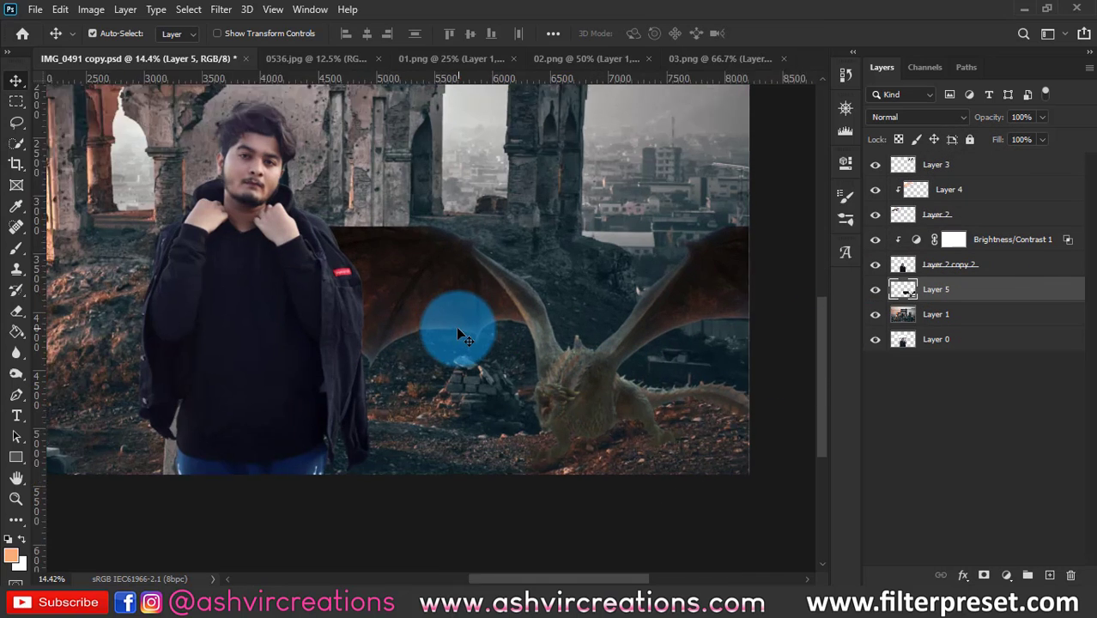
scroll(365, 303, "down", 4)
left_click_drag(551, 332, 537, 332)
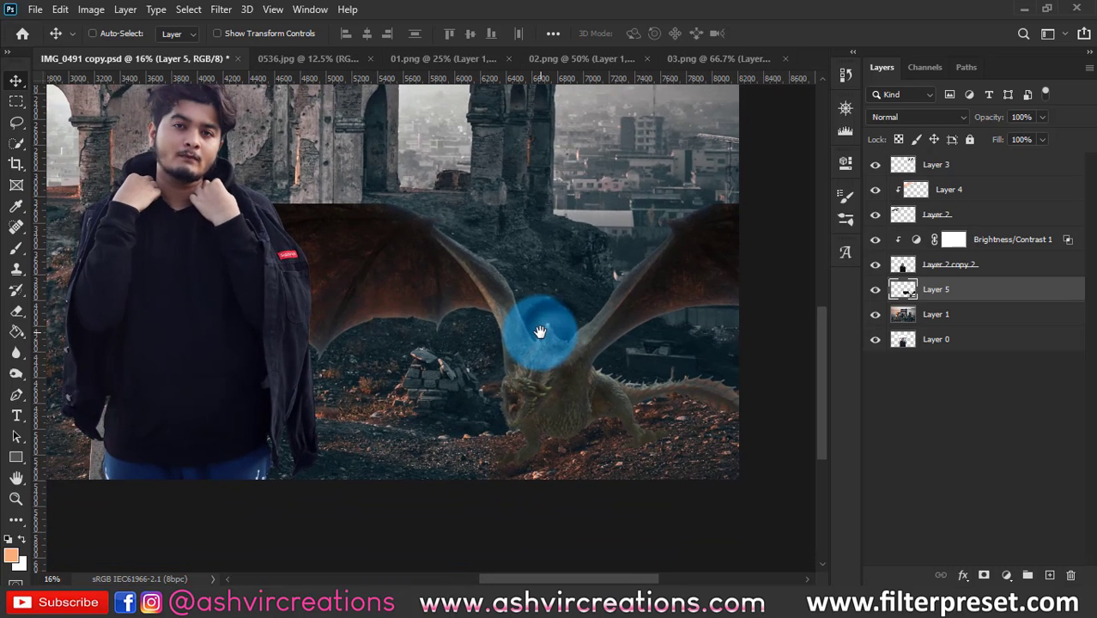
key("ctrl+l")
left_click_drag(744, 290, 745, 287)
left_click(1009, 166)
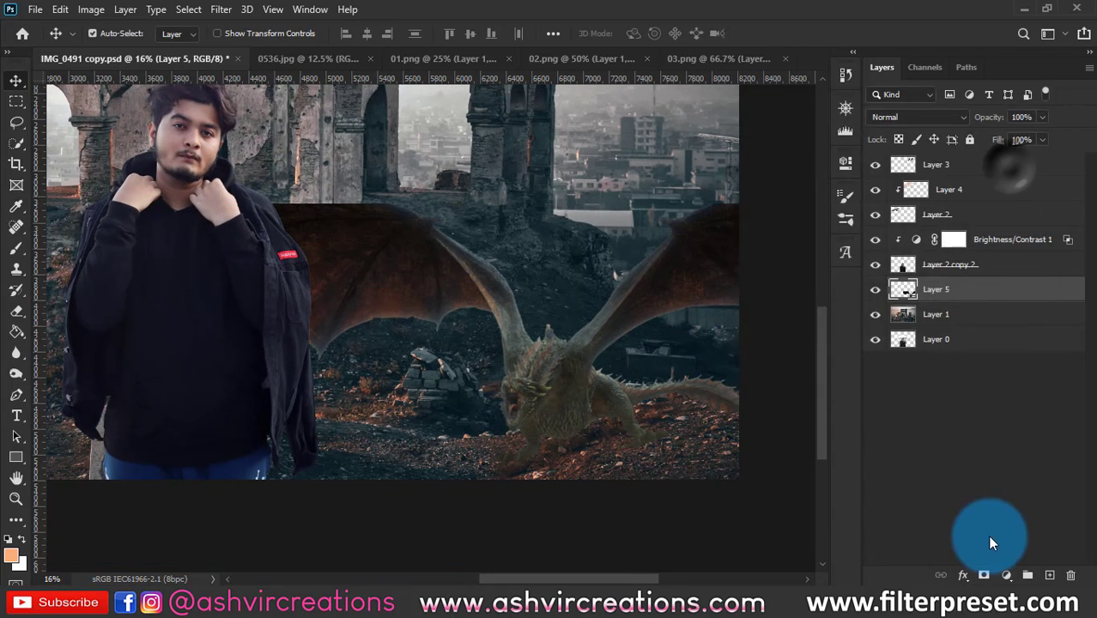
- Add a Brightness/Contrast adjustment clipped to the third dragon, with brightness 0 and contrast raised beyond 81
left_click(1005, 574)
left_click(1010, 338)
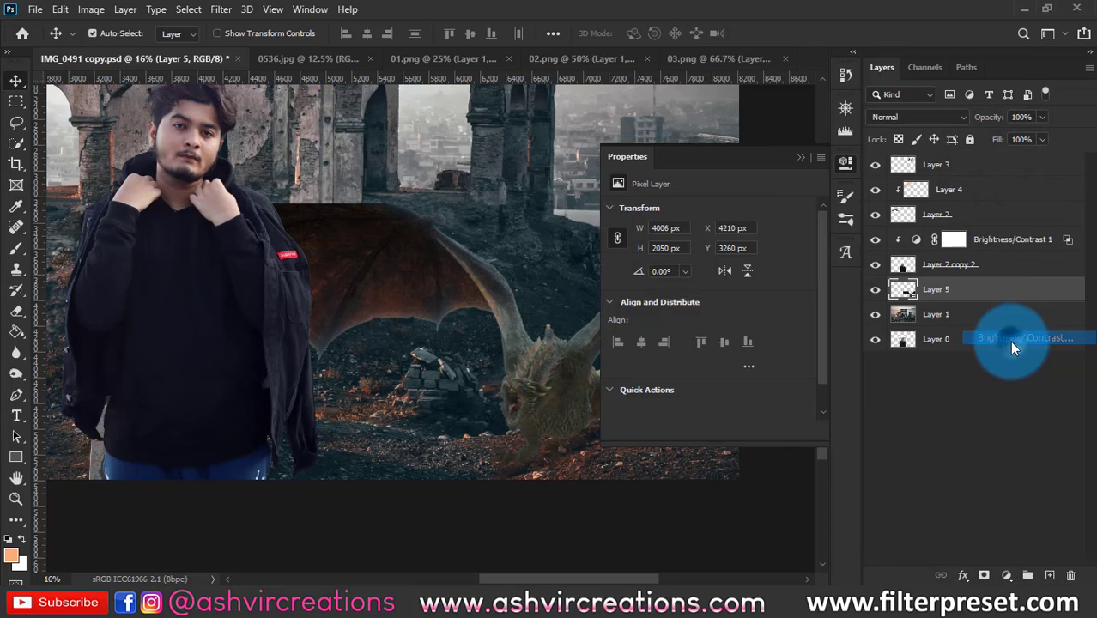
left_click_drag(730, 287, 784, 286)
left_click(707, 430)
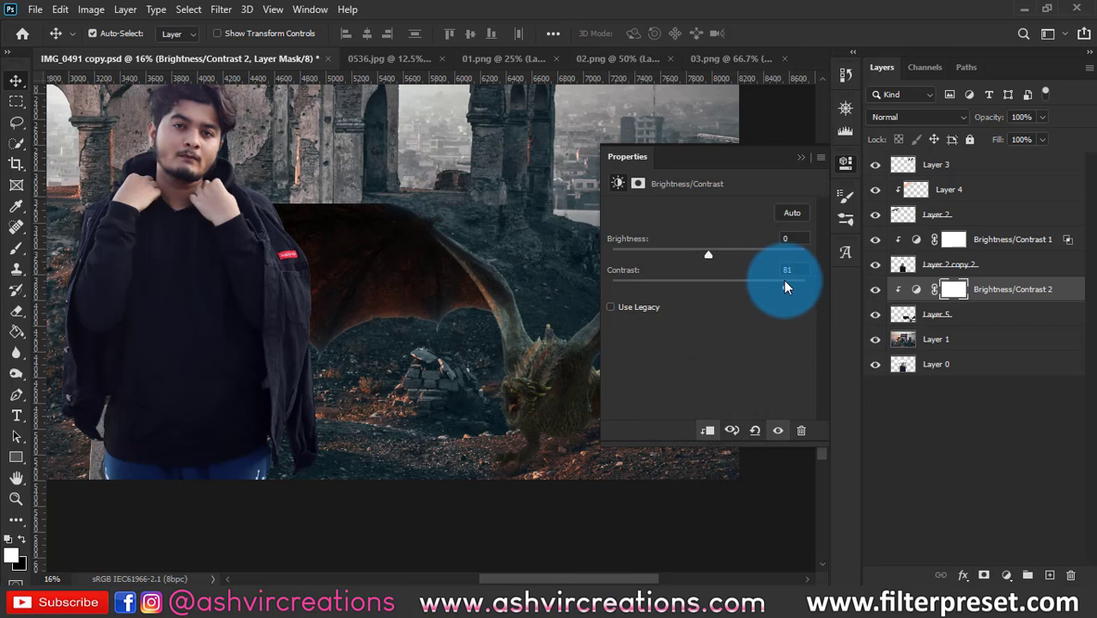
left_click_drag(753, 162, 306, 130)
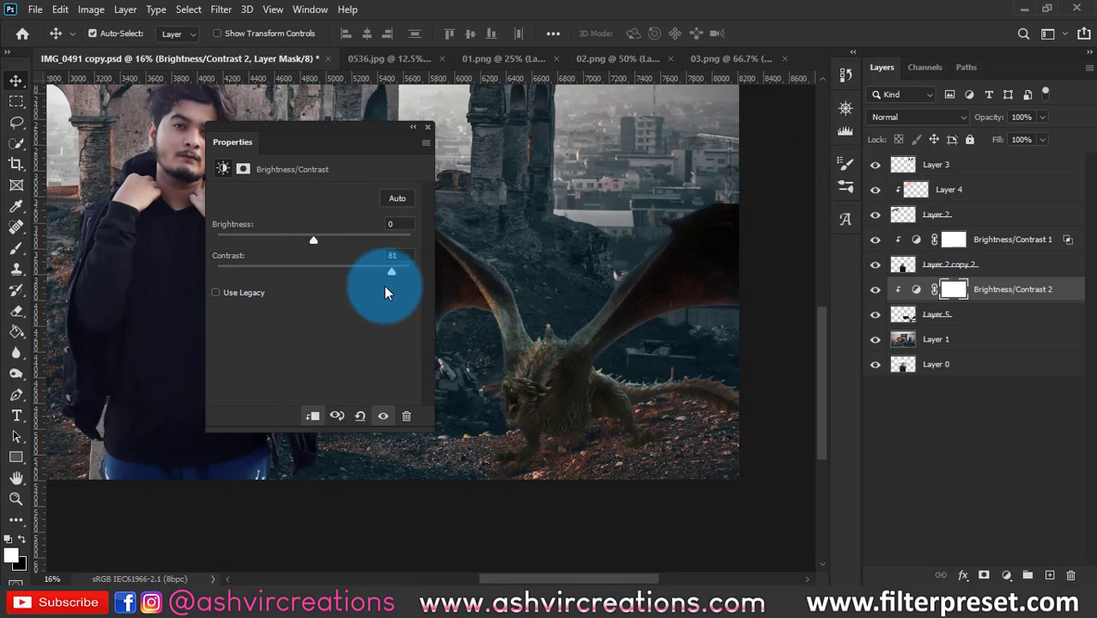
left_click_drag(361, 270, 405, 273)
left_click(428, 127)
- Compare the third dragon with and without the contrast adjustment, and examine its body and feet against the ground
left_click(875, 289)
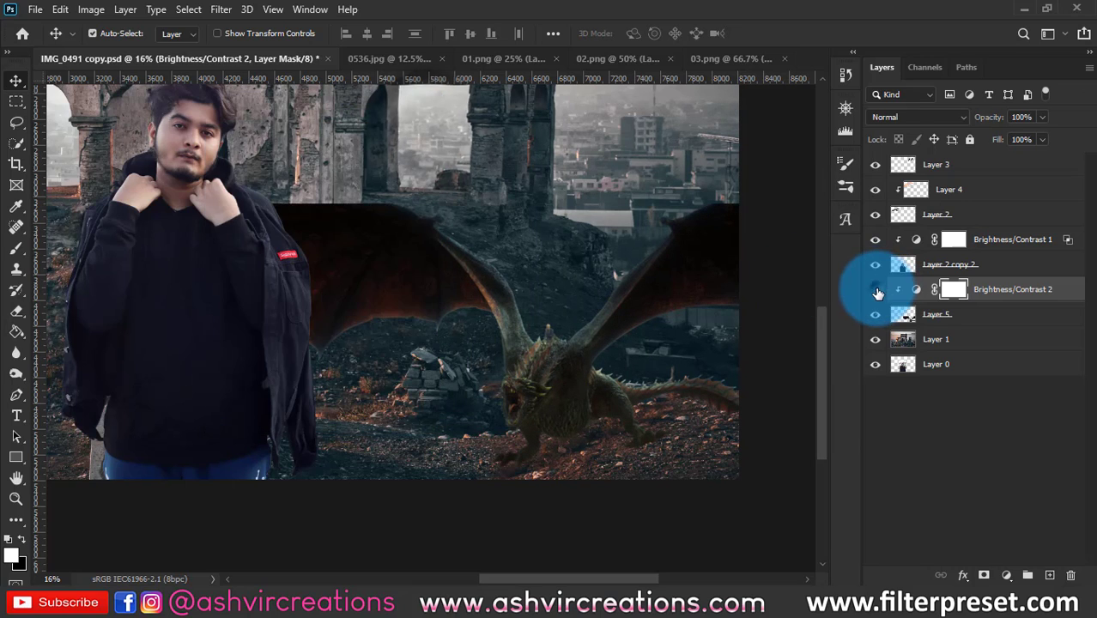
left_click(875, 290)
left_click(876, 289)
left_click(875, 289)
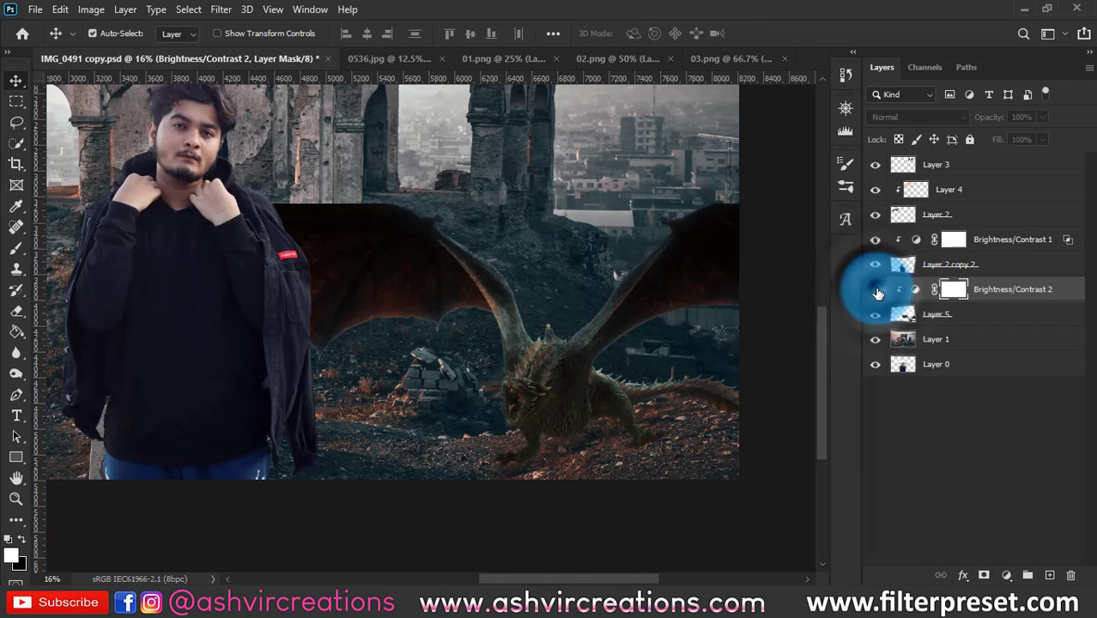
left_click(875, 289)
left_click(876, 289)
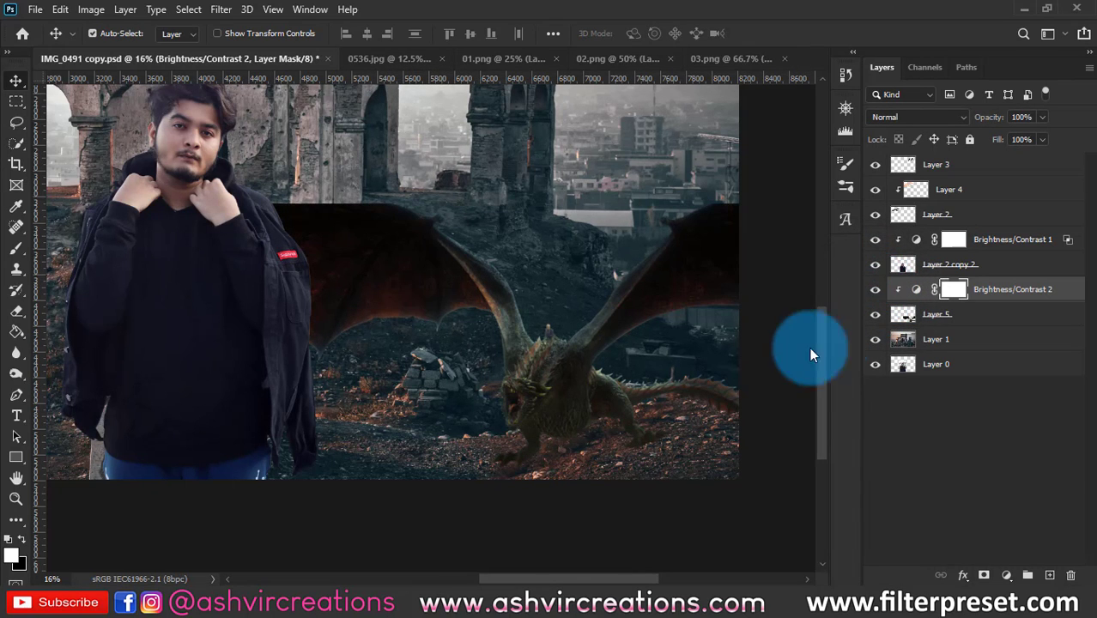
scroll(602, 445, "up", 3)
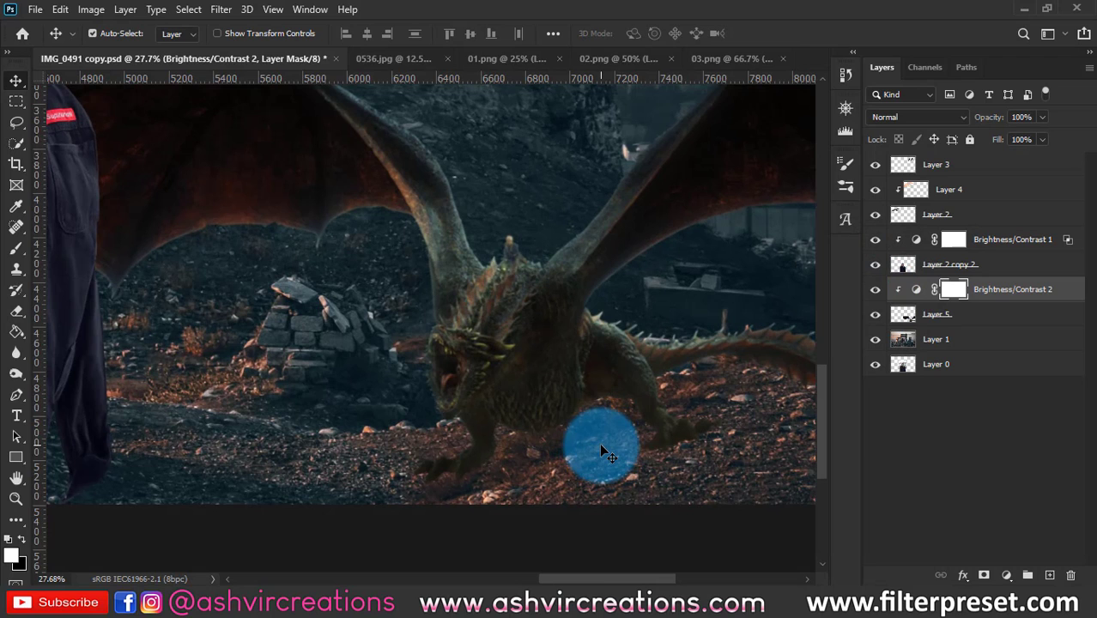
scroll(599, 443, "down", 3)
- Merge the clipped Brightness/Contrast adjustment into the third dragon's layer
left_click(983, 318)
right_click(984, 318)
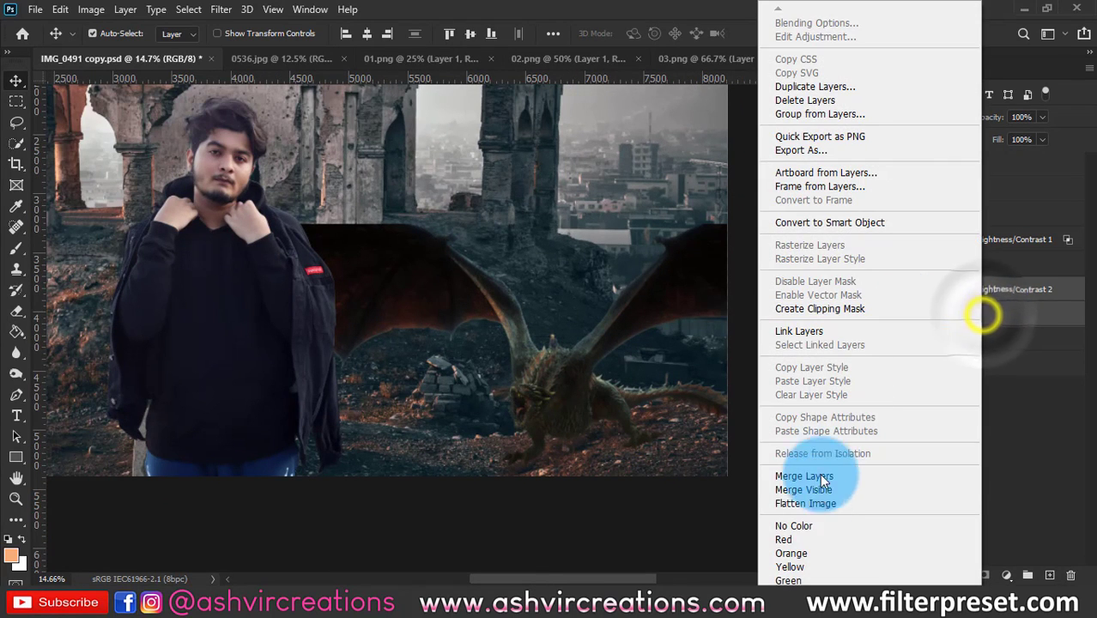
left_click(826, 475)
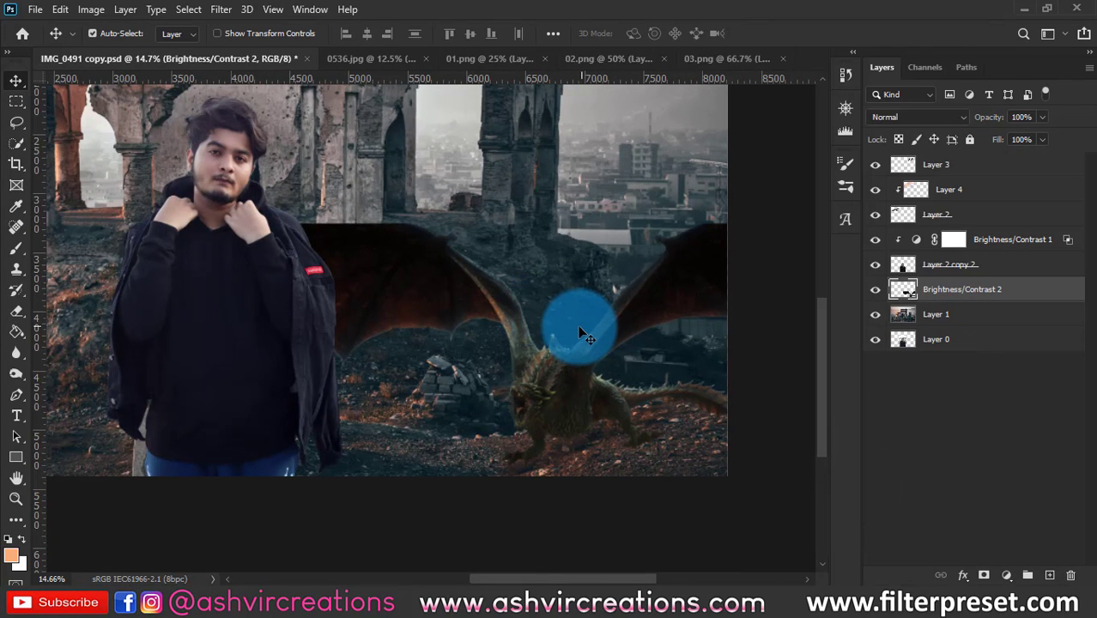
- Apply Levels to the third dragon with midtones at 0.94 and white input at 226, comparing it with the original before accepting
left_click(570, 314)
key("ctrl+l")
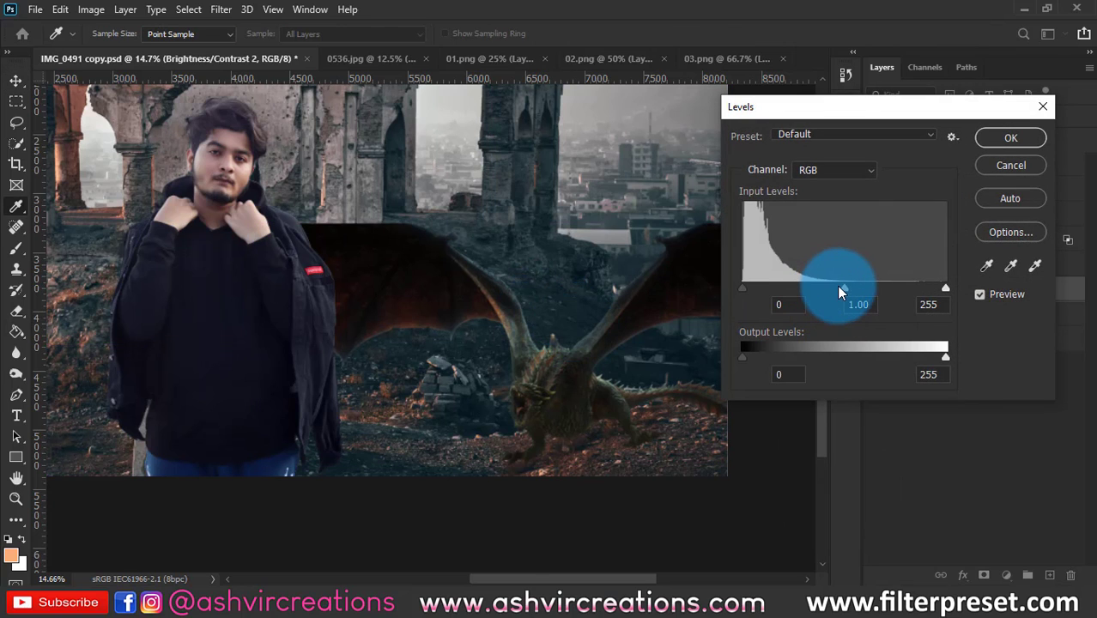
left_click_drag(839, 292, 849, 292)
left_click_drag(945, 289, 923, 292)
left_click(982, 294)
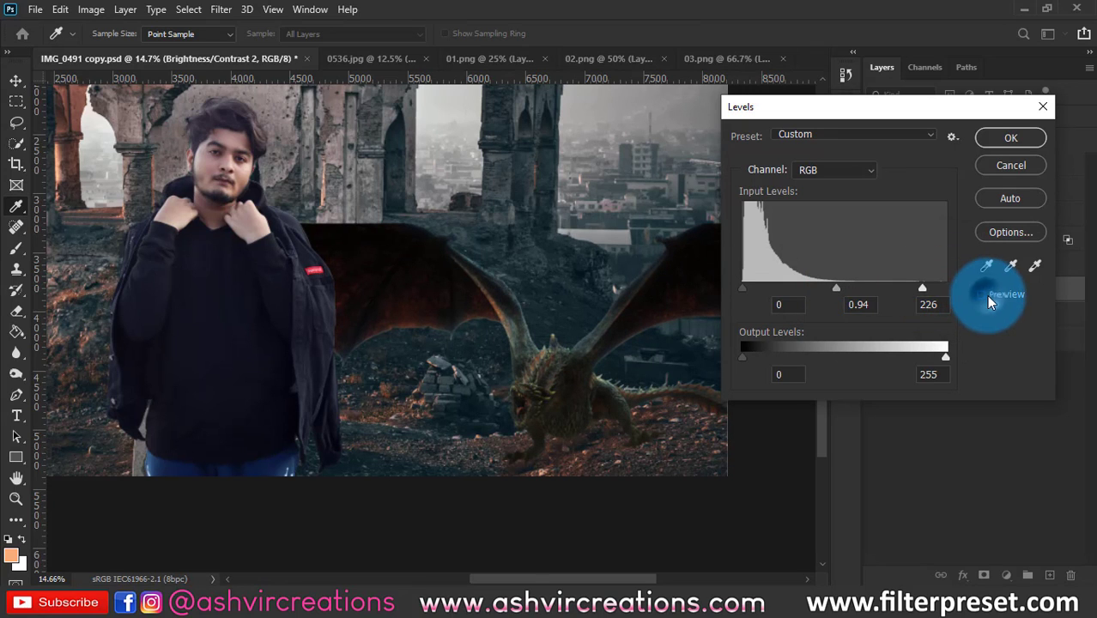
left_click(983, 294)
left_click(982, 295)
left_click(983, 294)
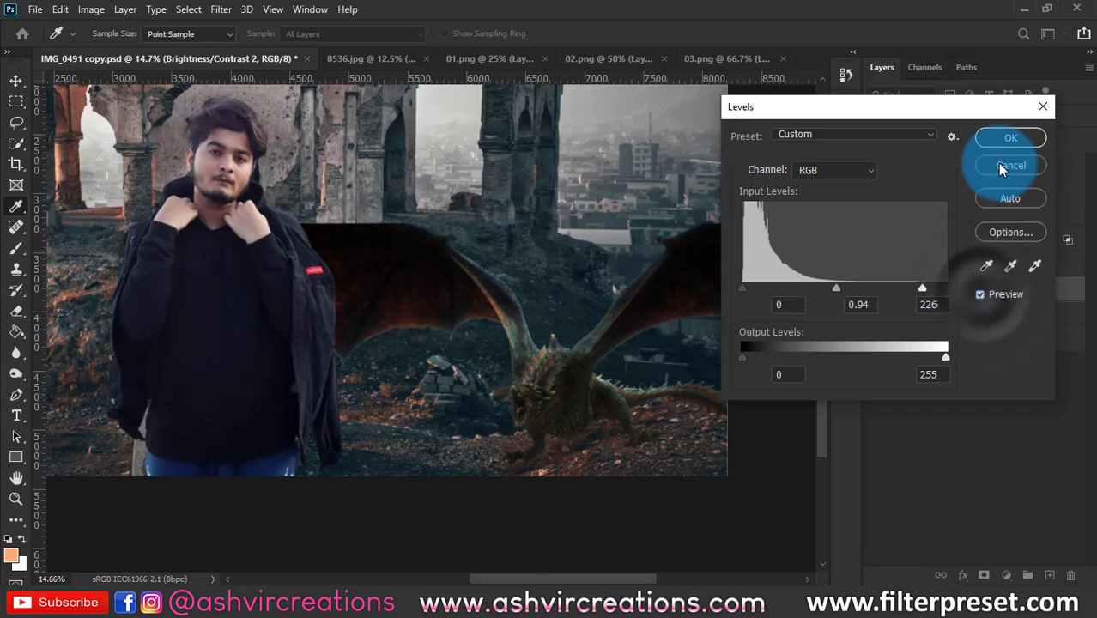
left_click(1000, 137)
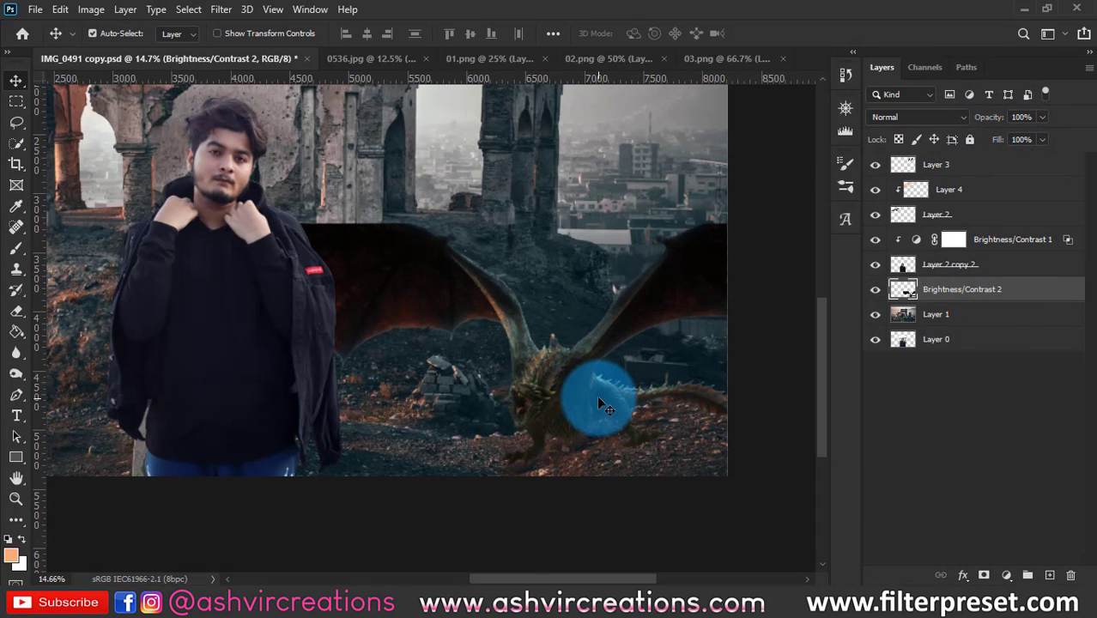
- Sharpen the third dragon with Unsharp Mask at 90% amount, 4.0 px radius and threshold 0
scroll(566, 402, "down", 1)
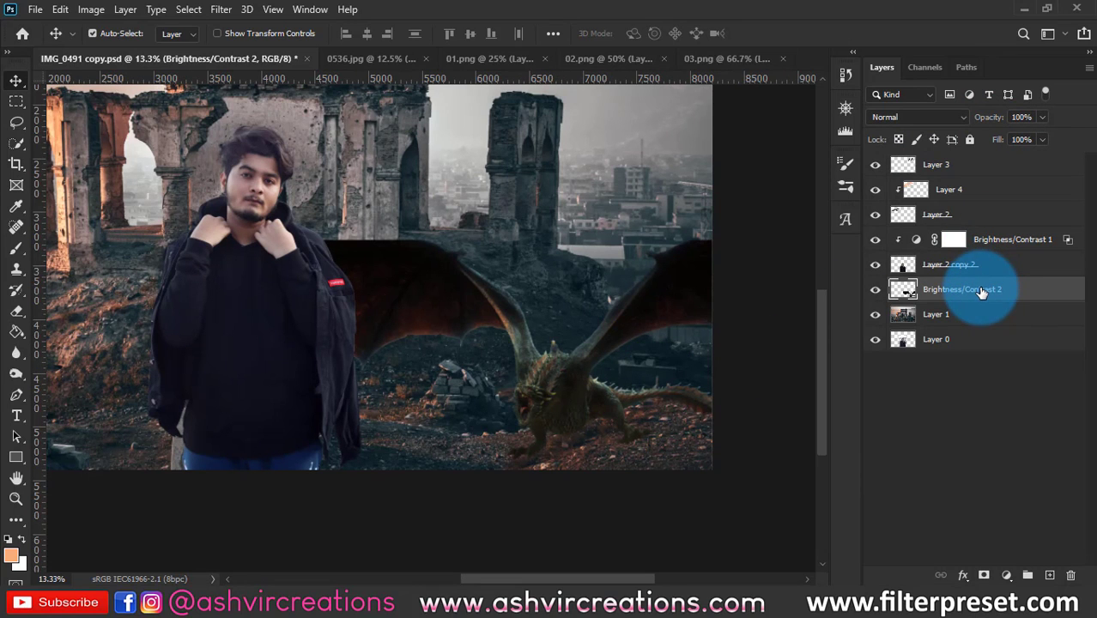
left_click(222, 11)
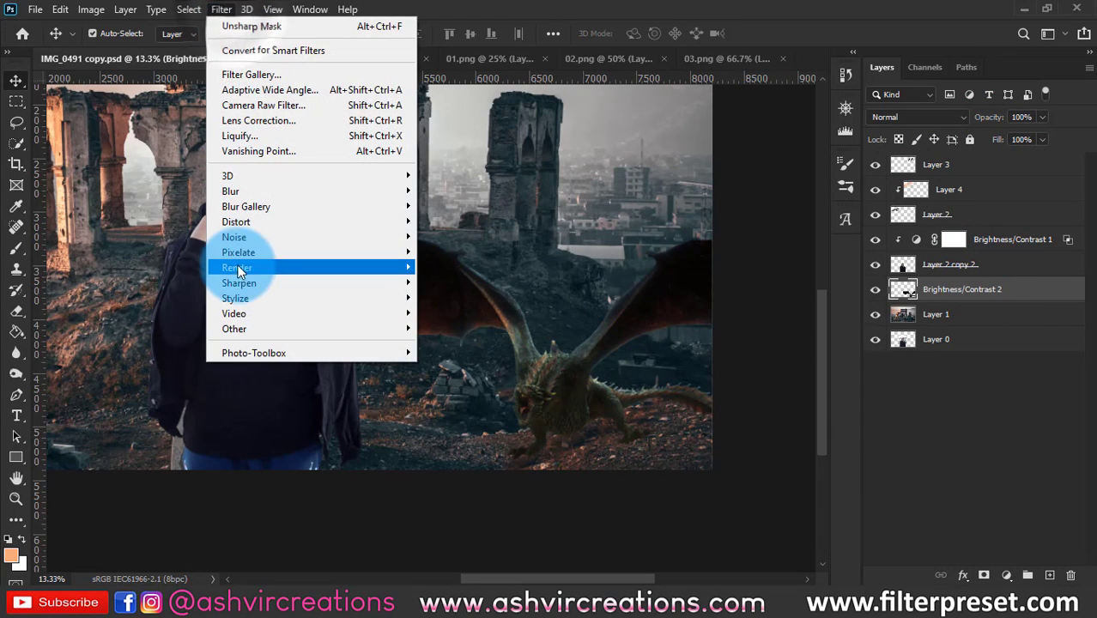
mouse_move(238, 283)
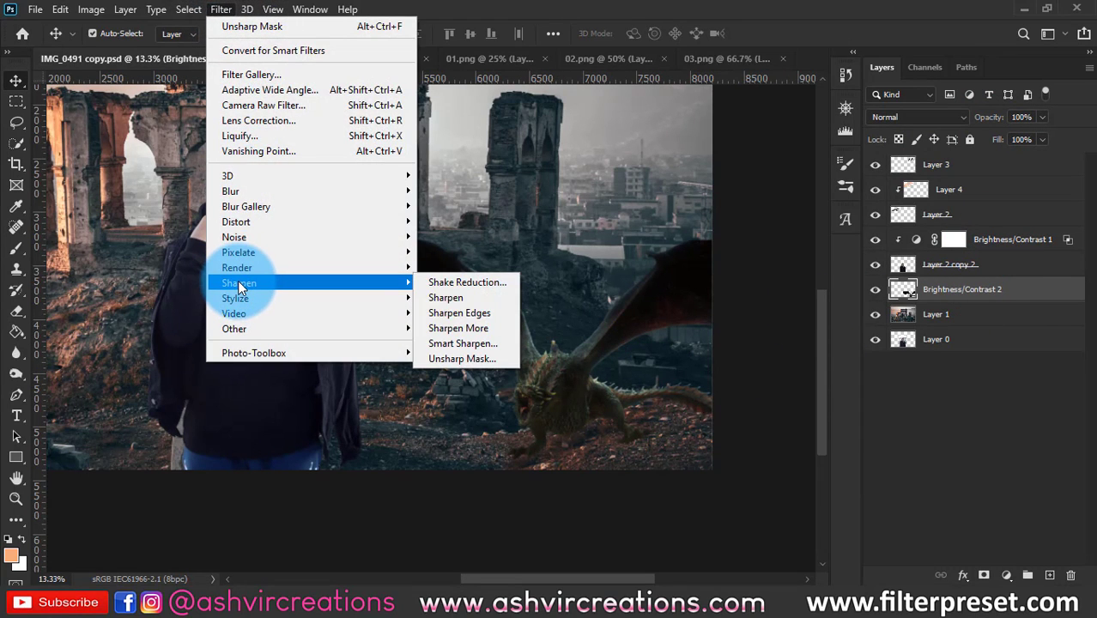
left_click(451, 359)
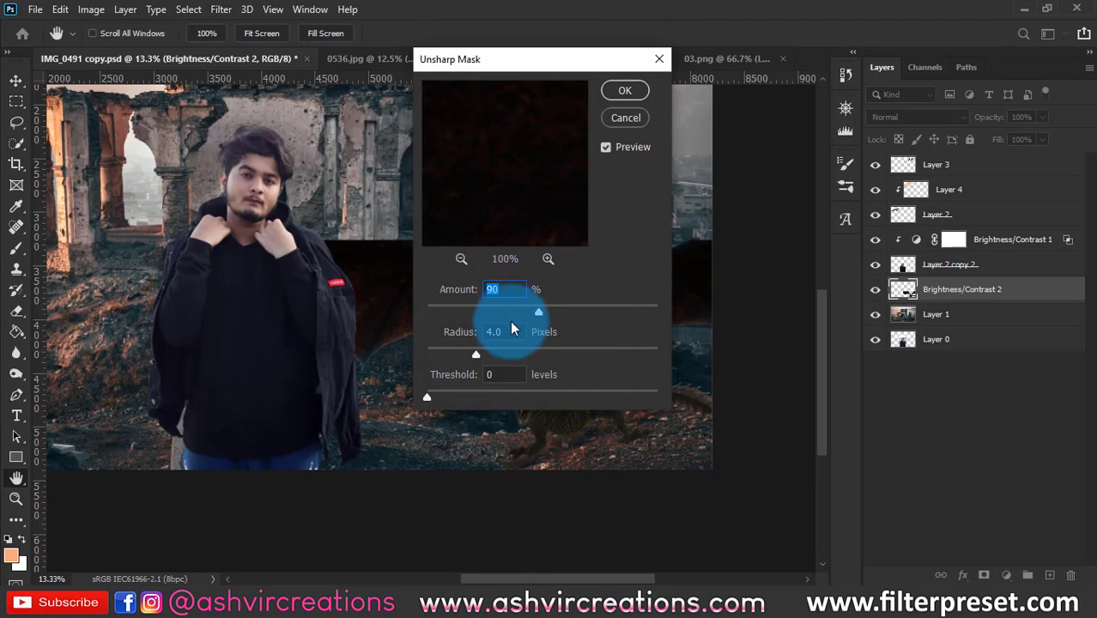
left_click(624, 91)
key("v")
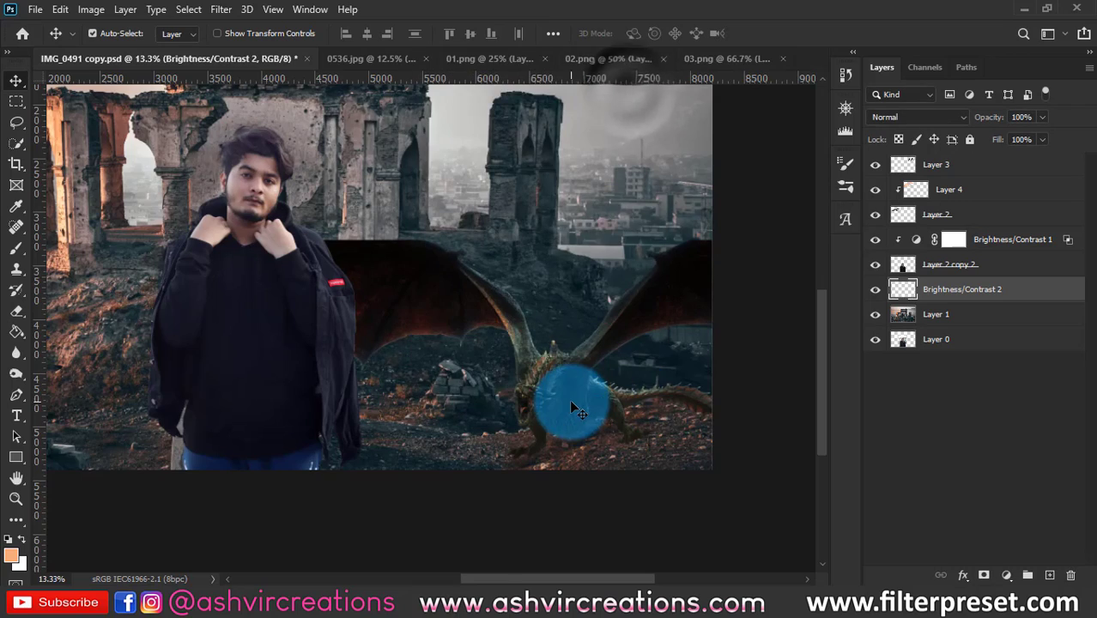
- Compare the third dragon with and without sharpening, inspect its head and body up close, and check the whole composite
scroll(568, 399, "up", 3)
key("ctrl+z")
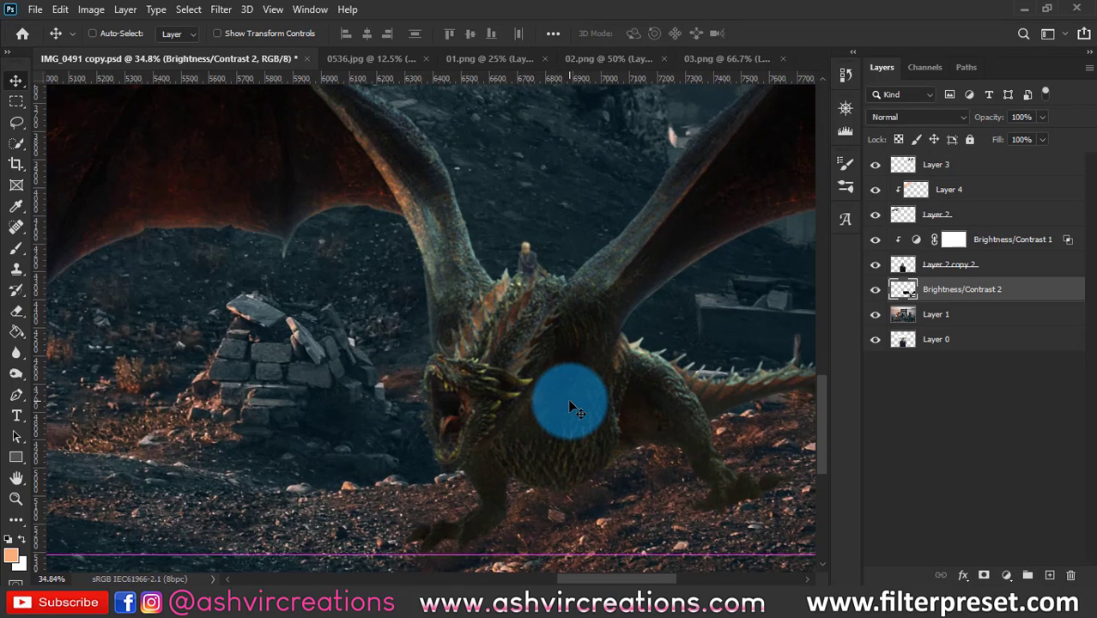
scroll(567, 398, "up", 1)
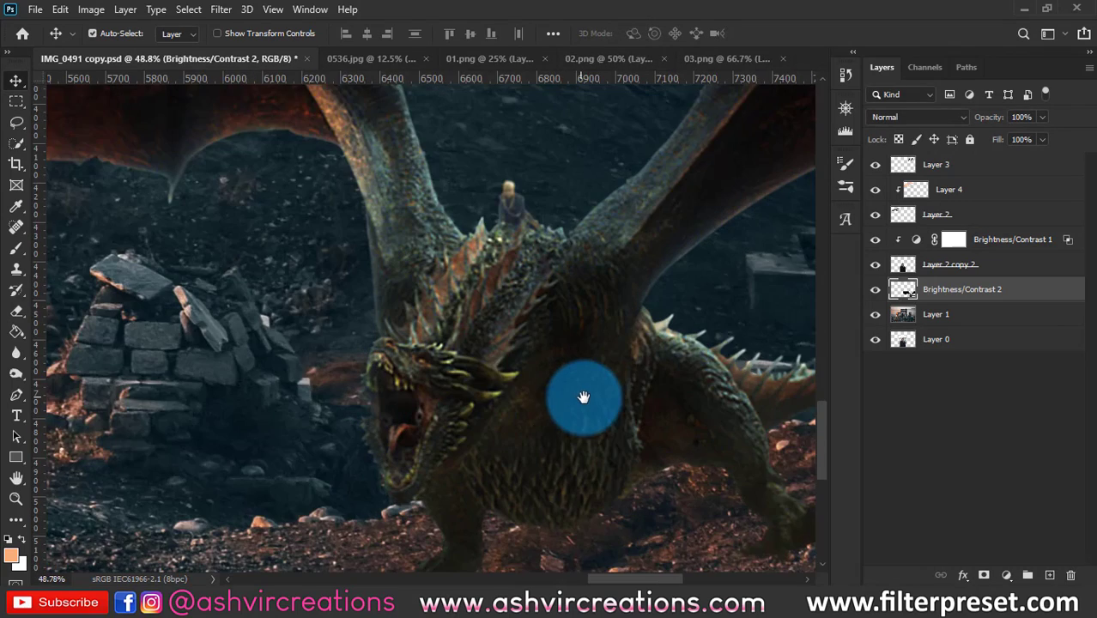
left_click_drag(583, 391, 466, 340)
scroll(480, 360, "down", 1)
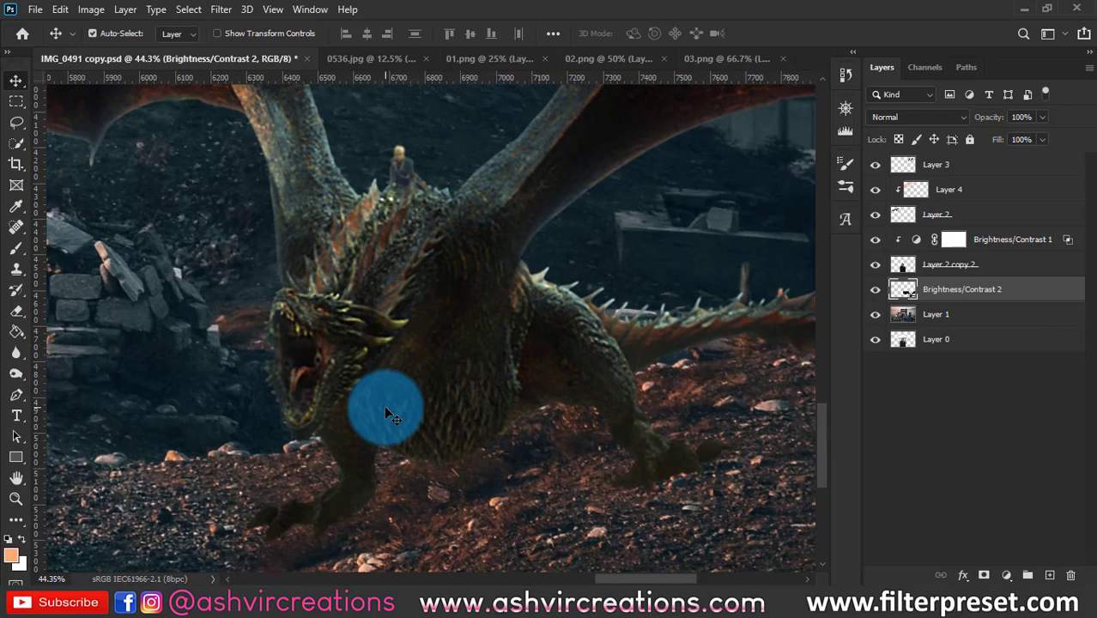
scroll(384, 405, "down", 5)
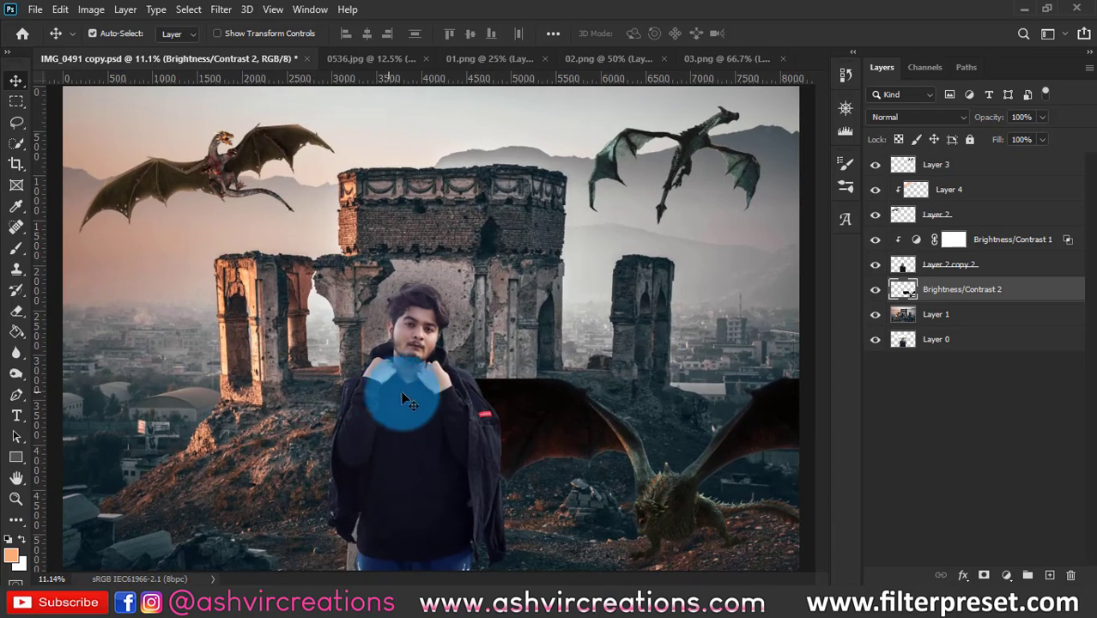
left_click(859, 402)
scroll(618, 345, "down", 1)
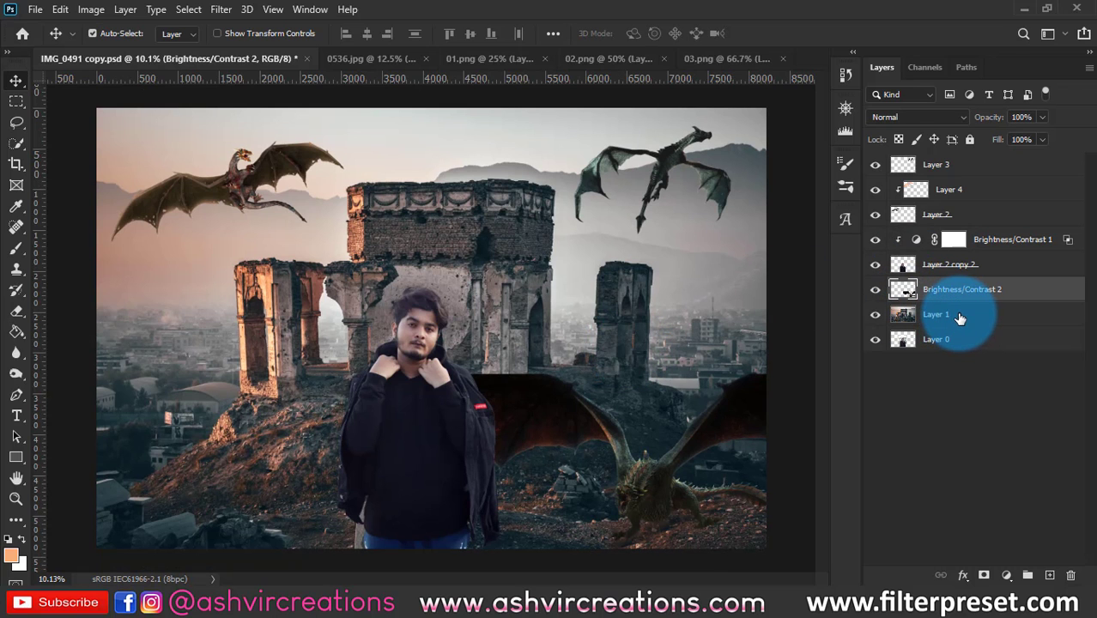
- Compare the man with and without the clipped Brightness/Contrast 1 adjustment and merge the adjustment into the man's layer
scroll(343, 409, "up", 5)
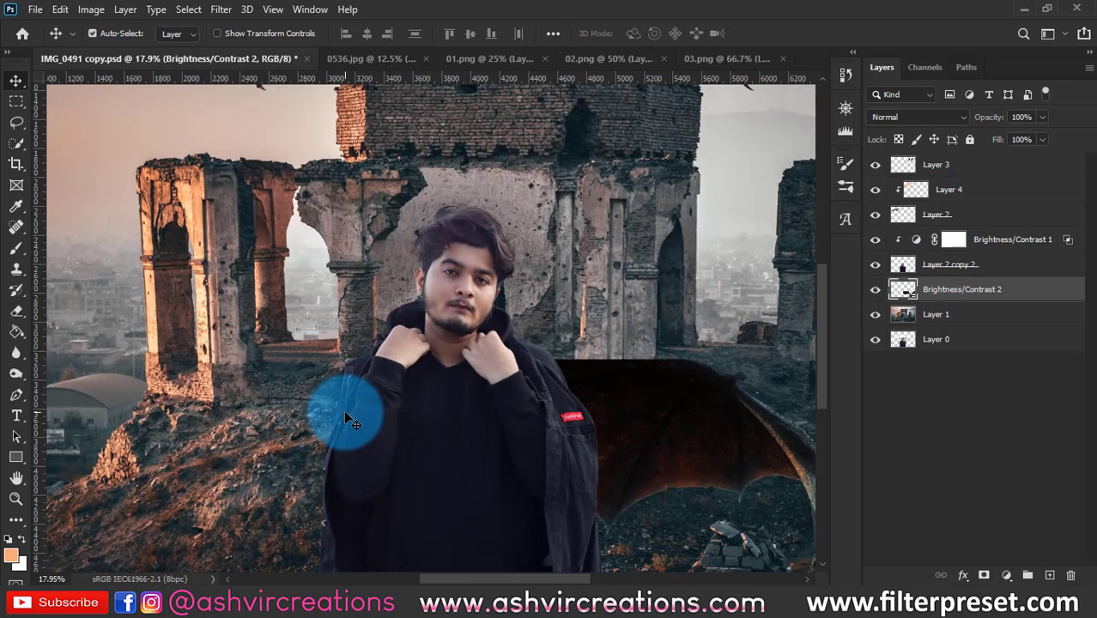
left_click(969, 171)
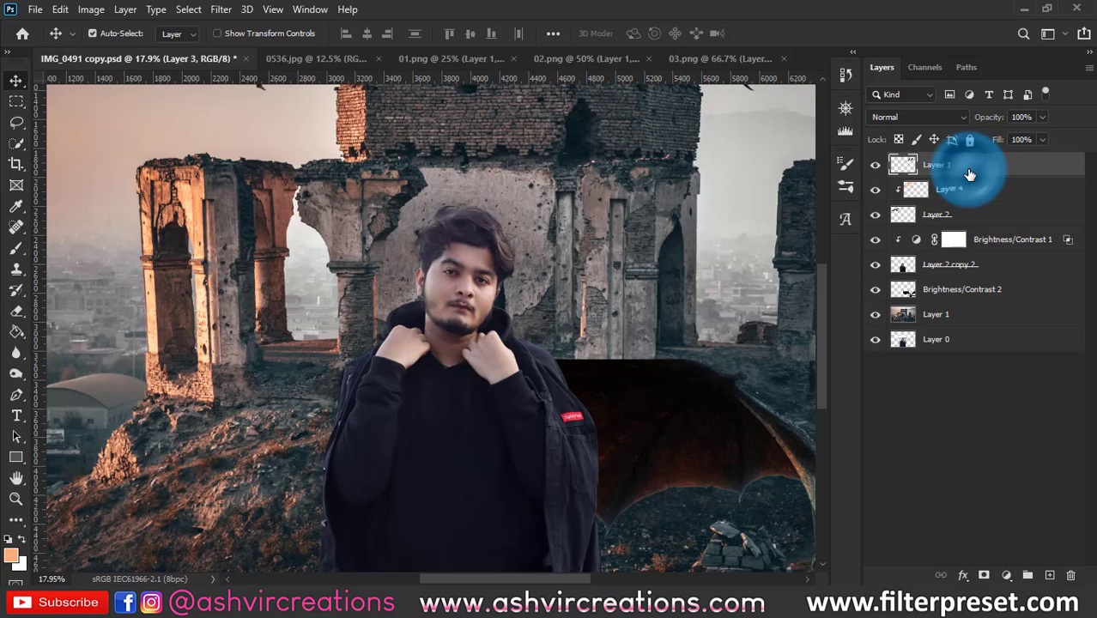
left_click(995, 240)
left_click(996, 262, "ctrl")
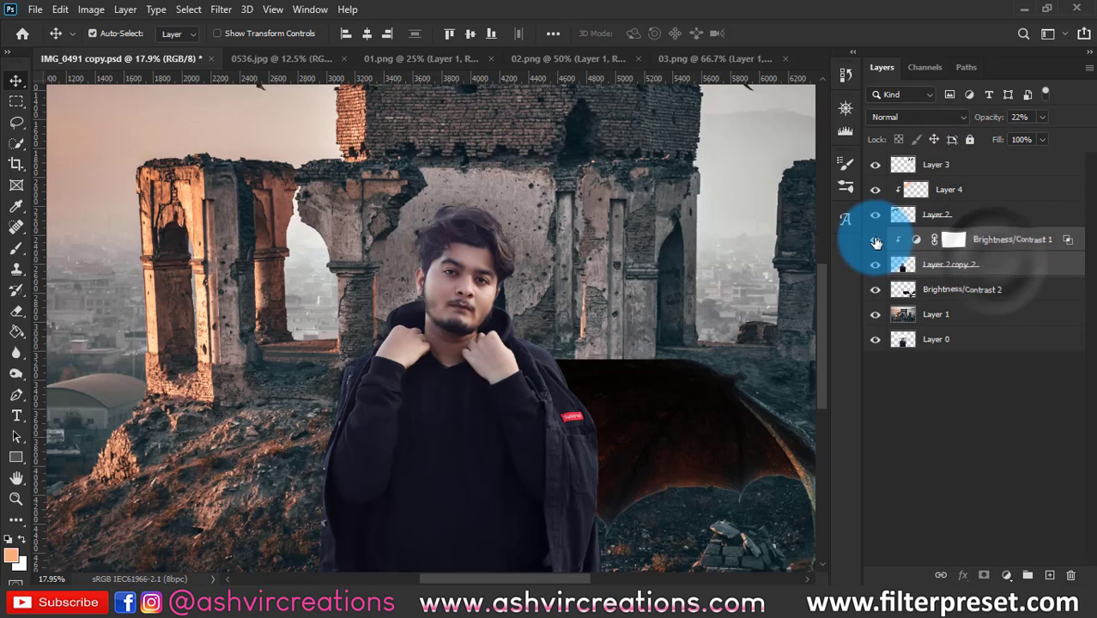
left_click(876, 241)
left_click(875, 241)
right_click(978, 241)
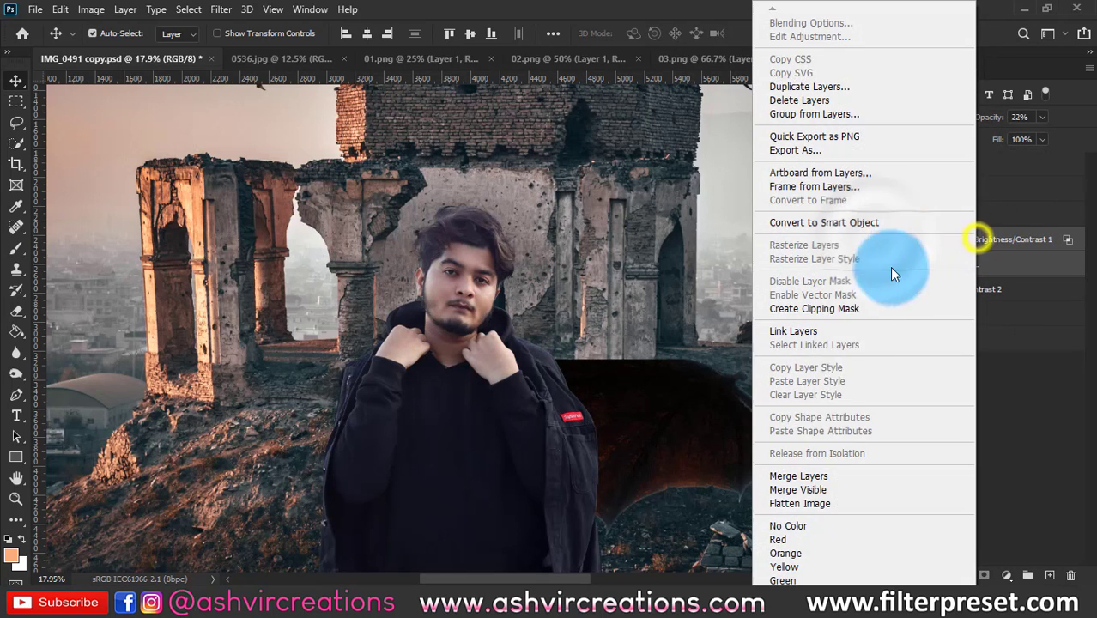
left_click(813, 475)
- Add a new empty layer directly above the man's layer and clip it to the man
left_click(1049, 575)
left_click_drag(1016, 244, 1020, 246)
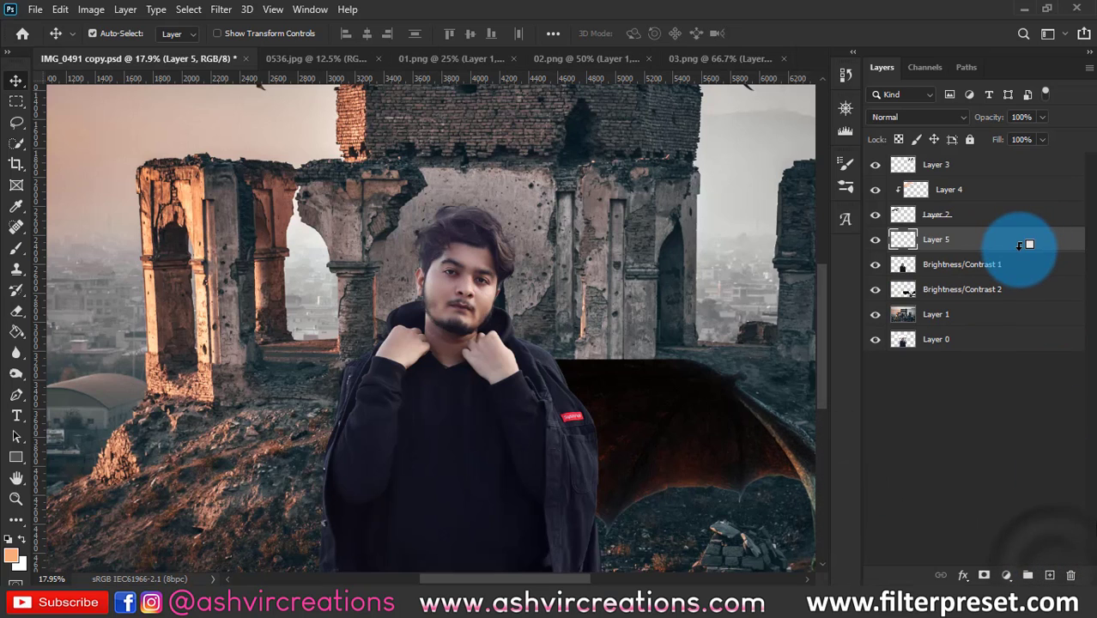
left_click(1019, 245, "alt")
- Sample the orange of the sky and paint it over the man's sunlit side with a soft 1900 px brush on the clipped layer
left_click(16, 248)
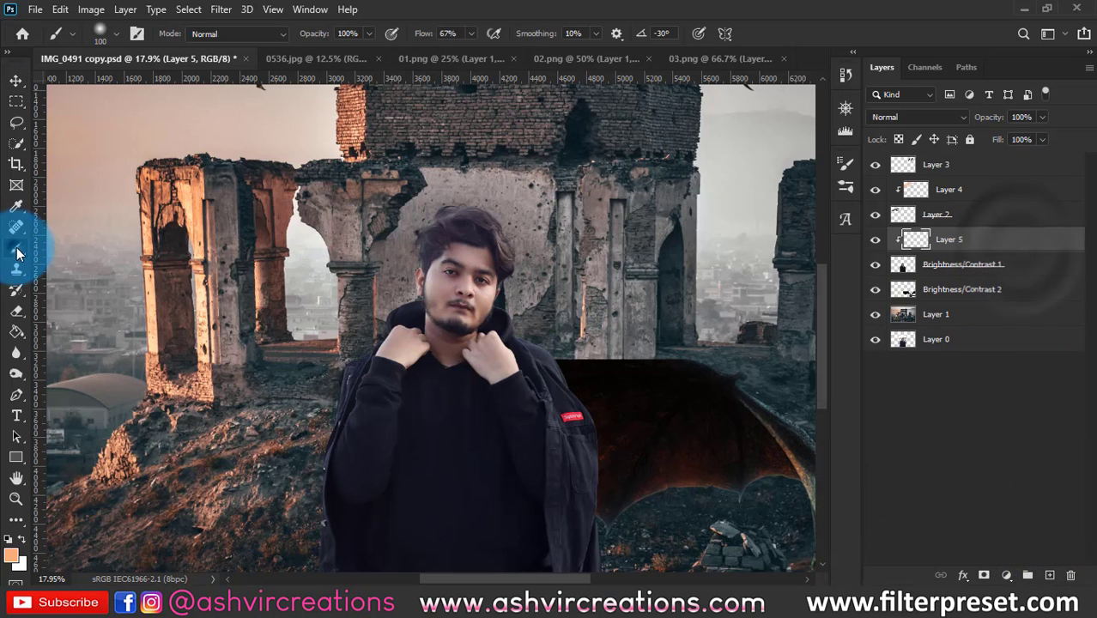
left_click(194, 202, "alt")
scroll(199, 207, "down", 3)
key("bracketright")
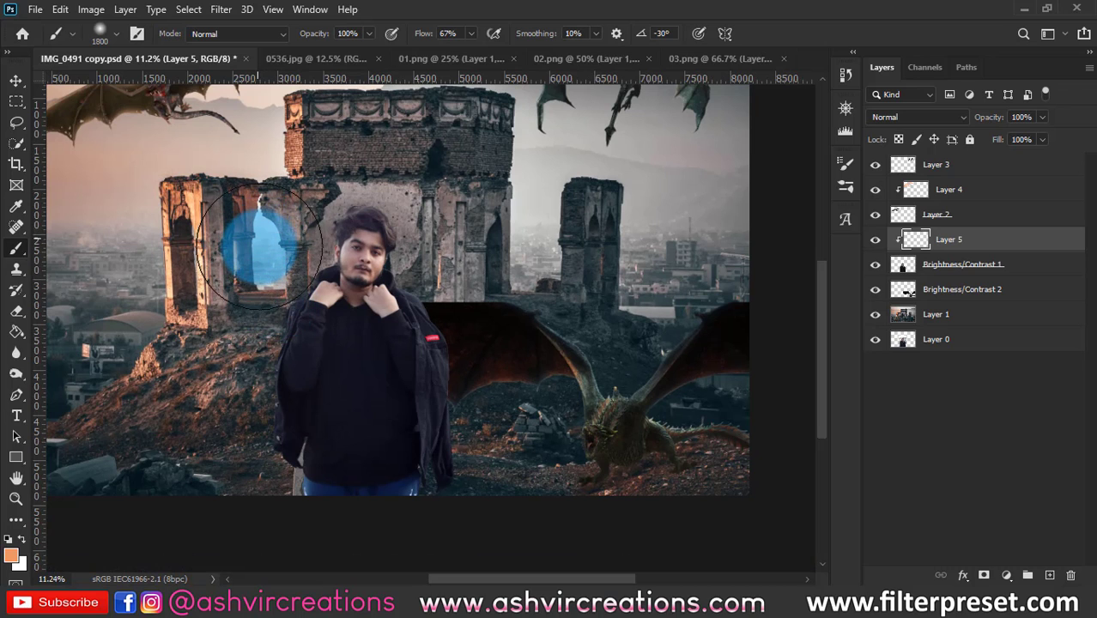
key("bracketright")
mouse_move(238, 319)
left_mouse_down()
mouse_move(211, 379)
mouse_move(223, 298)
mouse_move(240, 298)
mouse_move(214, 233)
mouse_move(224, 181)
mouse_move(268, 200)
mouse_move(241, 208)
mouse_move(224, 261)
mouse_move(193, 299)
mouse_move(172, 358)
mouse_move(169, 412)
mouse_move(186, 416)
mouse_move(170, 378)
mouse_move(180, 353)
mouse_move(178, 199)
mouse_move(211, 226)
mouse_move(227, 207)
mouse_move(236, 253)
mouse_move(198, 228)
mouse_move(294, 209)
mouse_move(747, 184)
left_mouse_up()
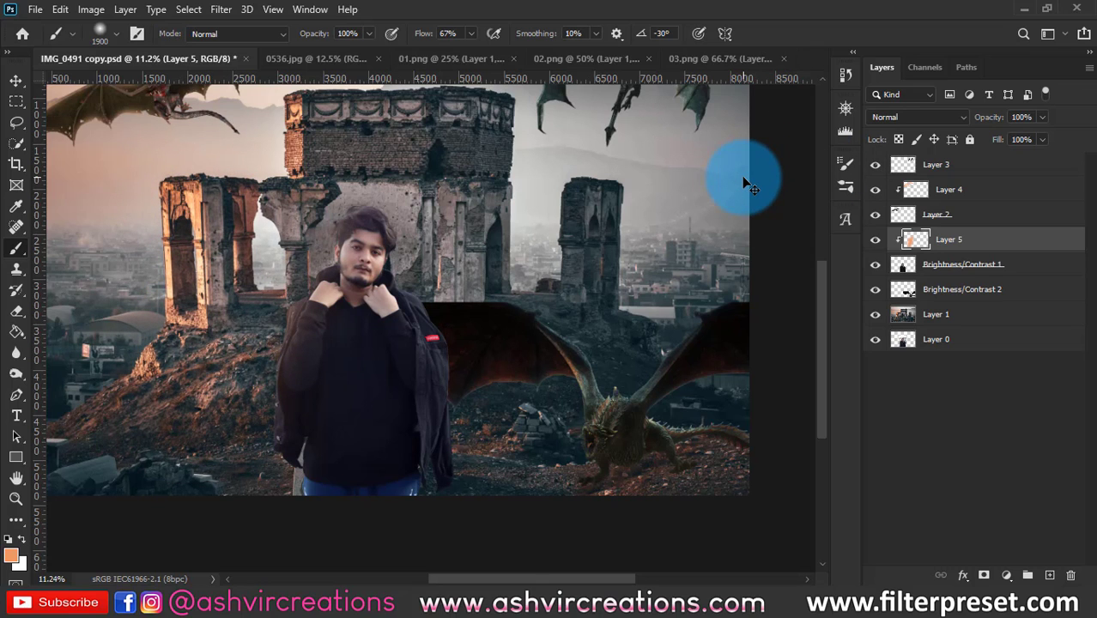
- Try Screen and Overlay blending on the painted glow layer, and settle on Color Dodge
left_click(894, 118)
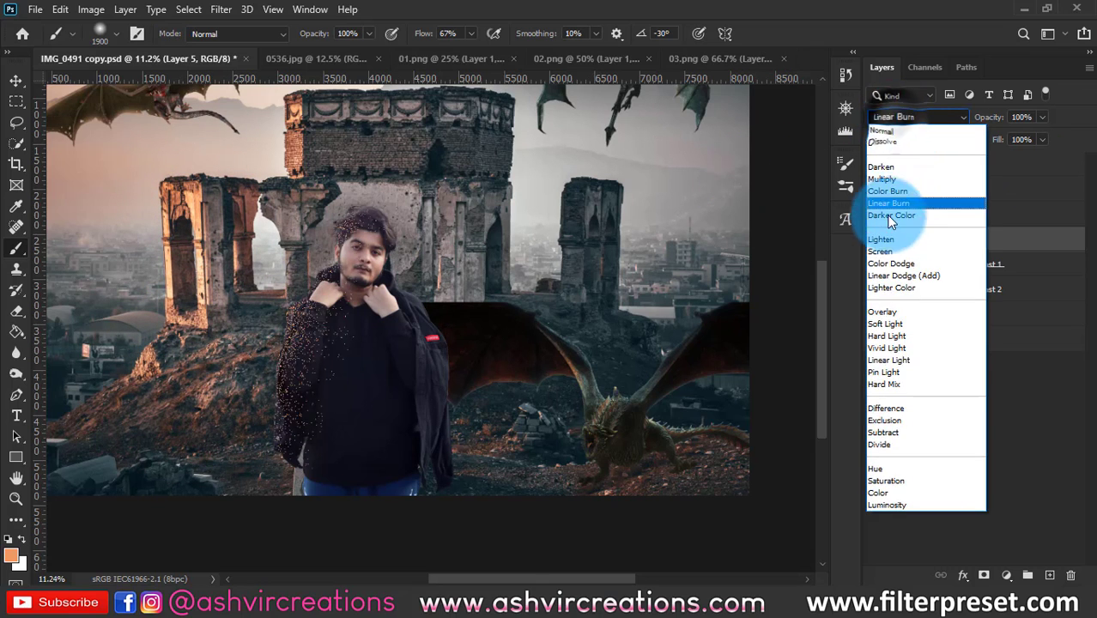
left_click(884, 249)
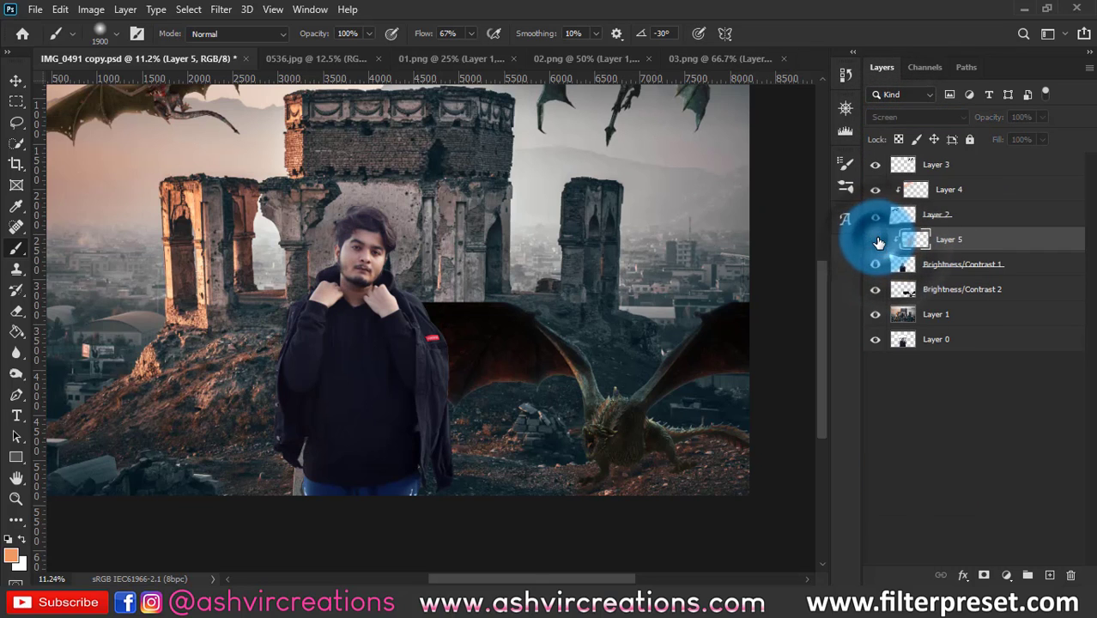
left_click(896, 118)
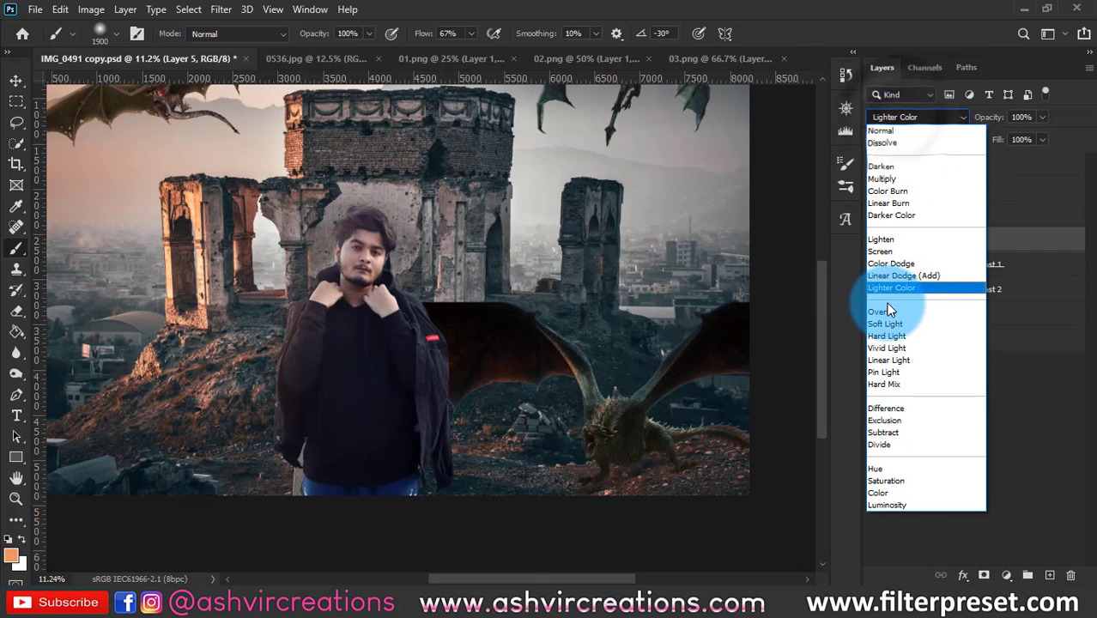
left_click(887, 310)
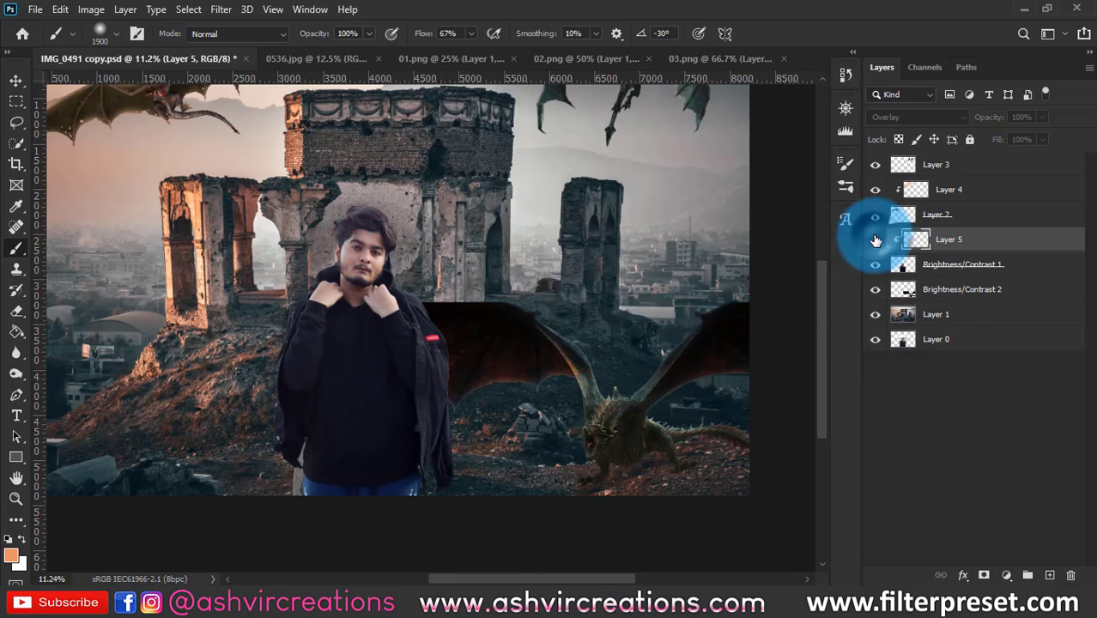
left_click(898, 117)
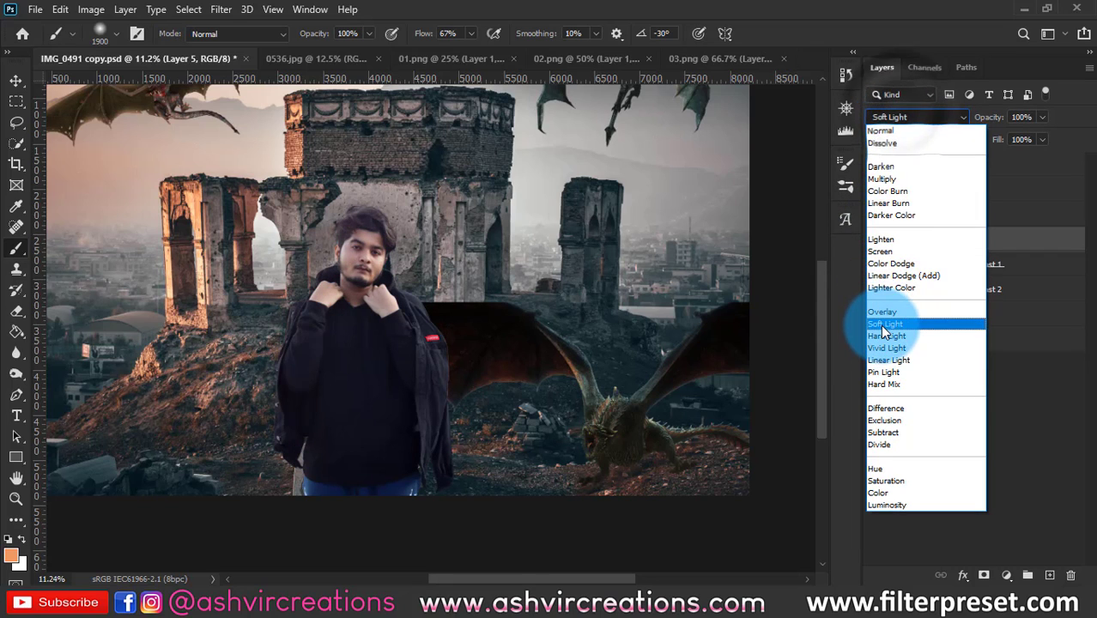
left_click(889, 264)
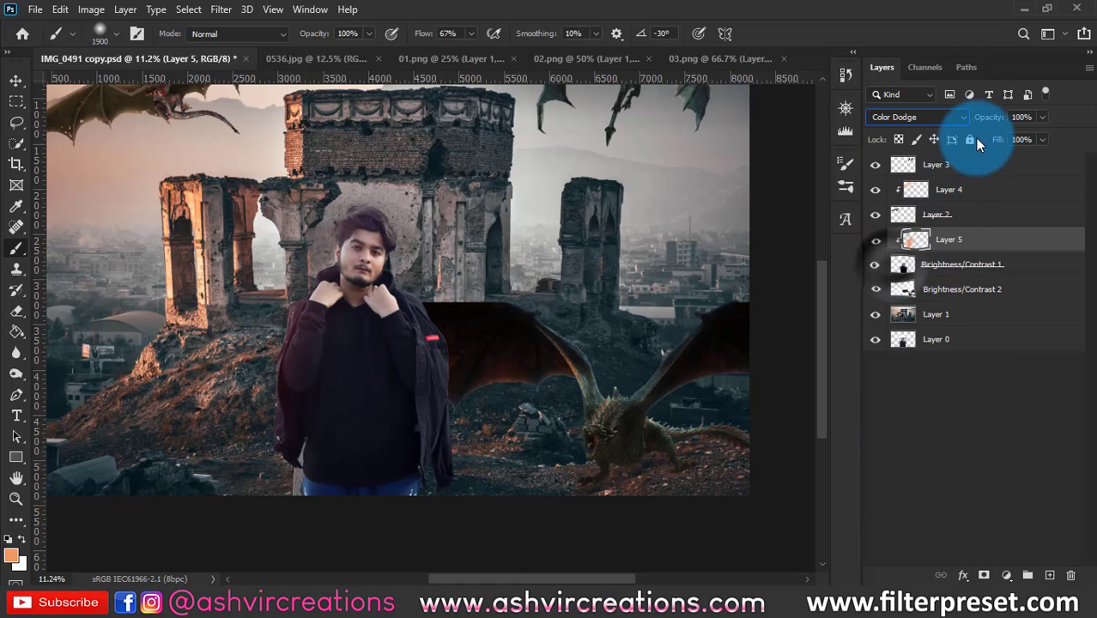
- Shift the hue of the Color Dodge glow layer slightly towards yellow with Hue/Saturation
key("ctrl+u")
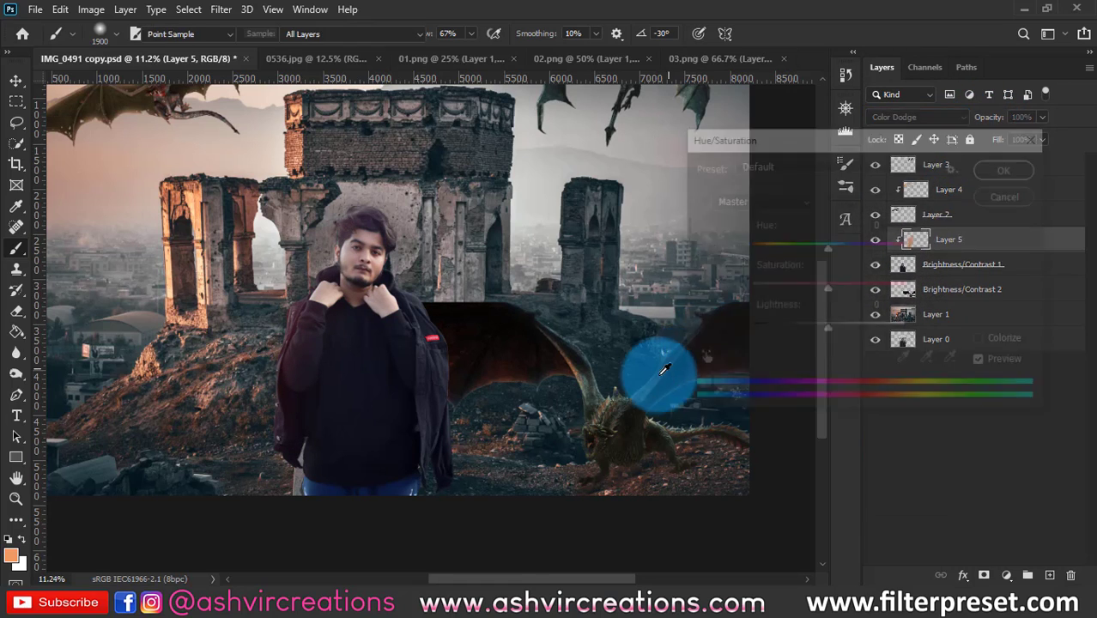
mouse_move(827, 247)
left_mouse_down()
mouse_move(816, 248)
mouse_move(841, 245)
left_mouse_up()
left_click(999, 167)
key("b")
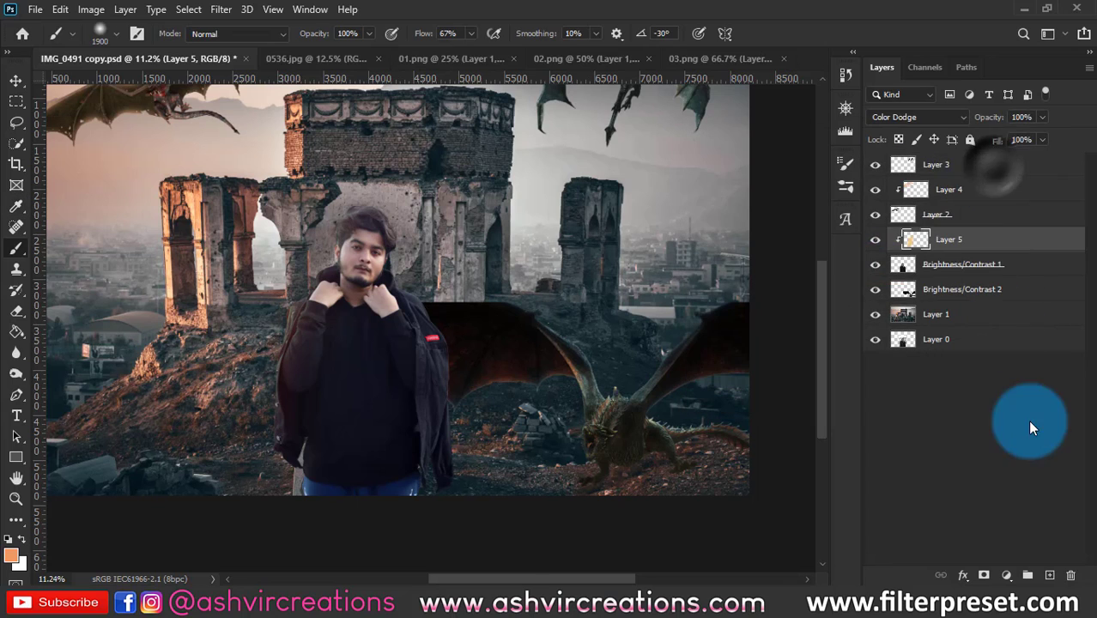
- Paint a second orange glow on a new layer clipped to the man, blend it in Screen mode, and compare it on and off
left_click(1048, 575)
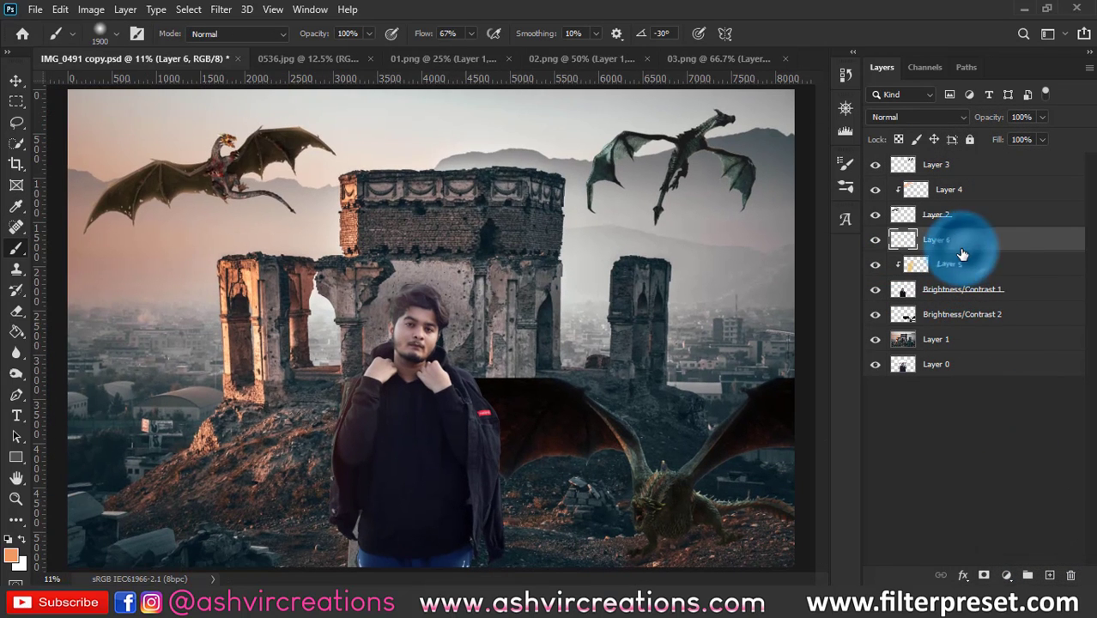
left_click(976, 241, "alt")
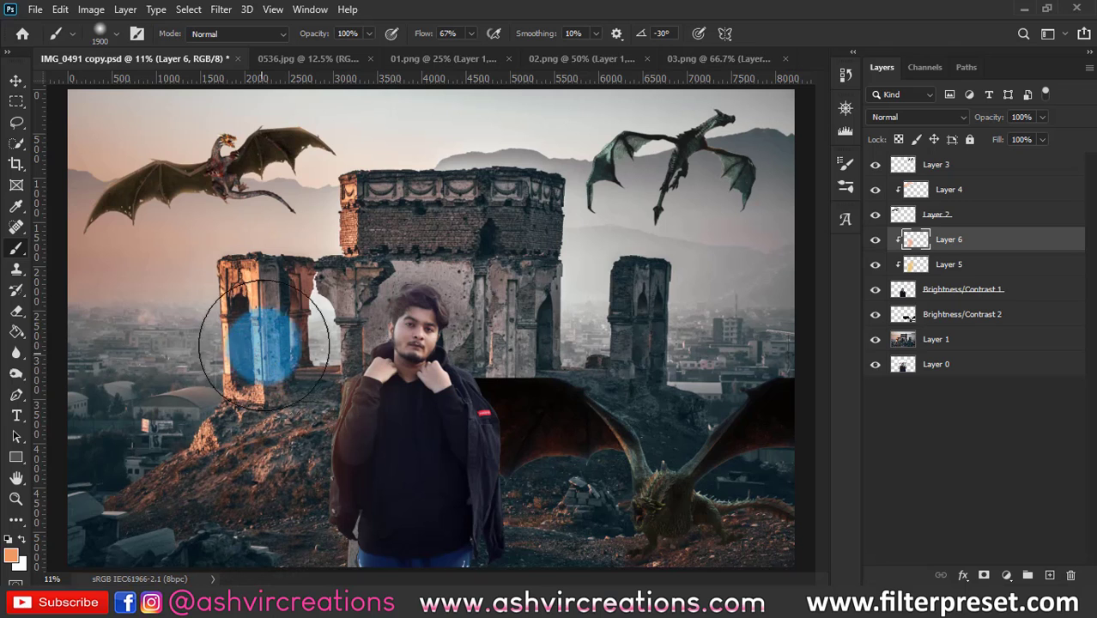
left_click(888, 121)
left_click(887, 250)
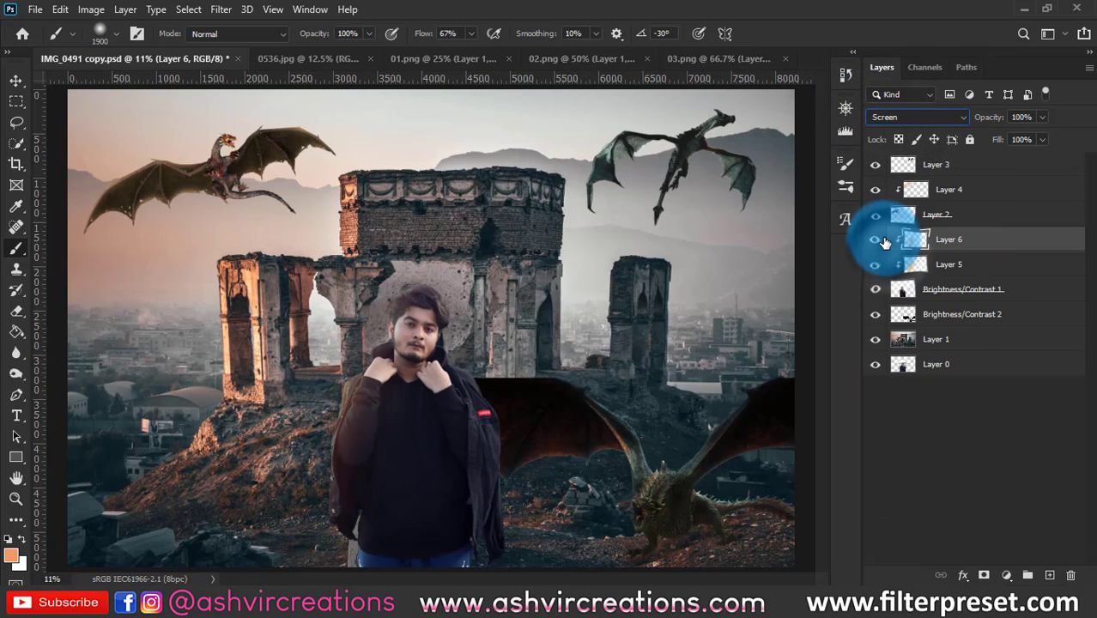
left_click(882, 242)
left_click(882, 242)
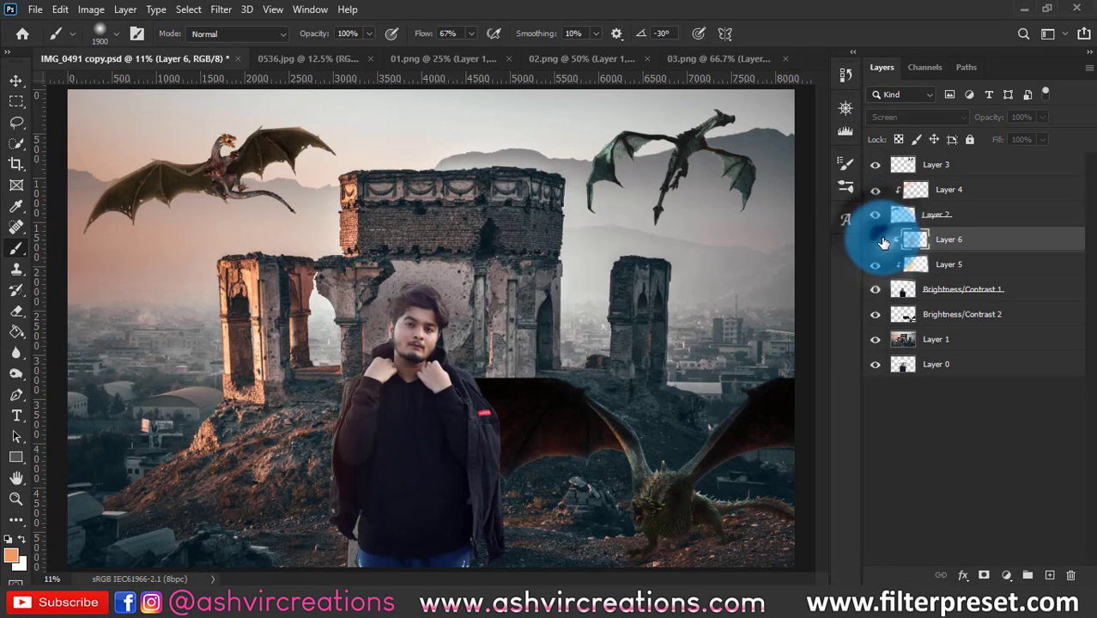
left_click(883, 242)
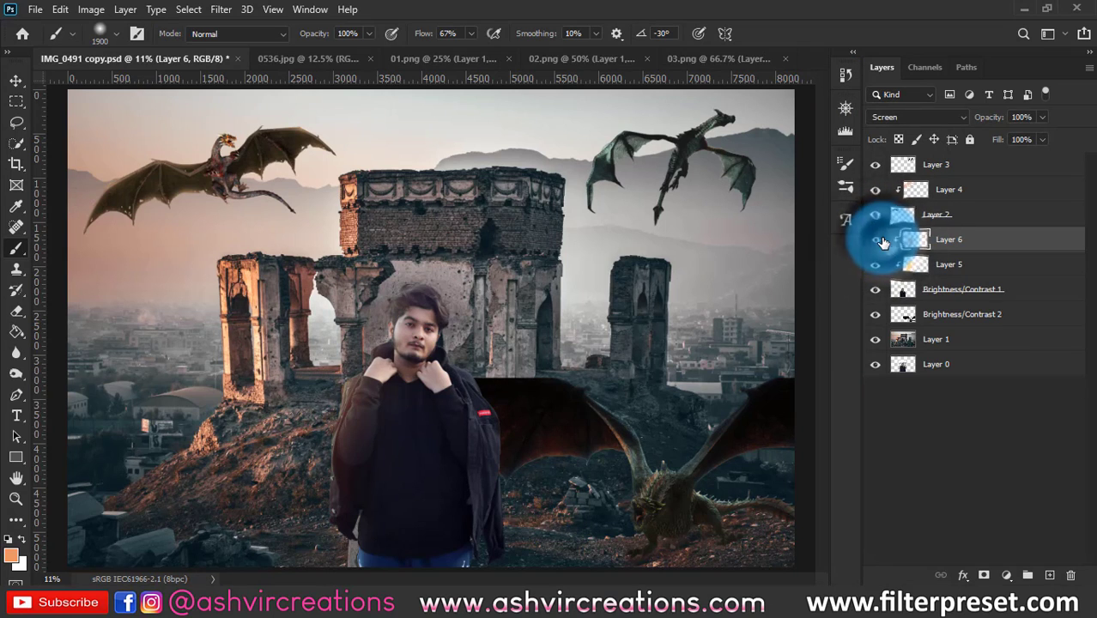
- Merge all layers from Layer 1 up to Layer 3 into one, leaving out Layer 0
left_click(16, 79)
scroll(395, 272, "down", 1)
left_click(1013, 342)
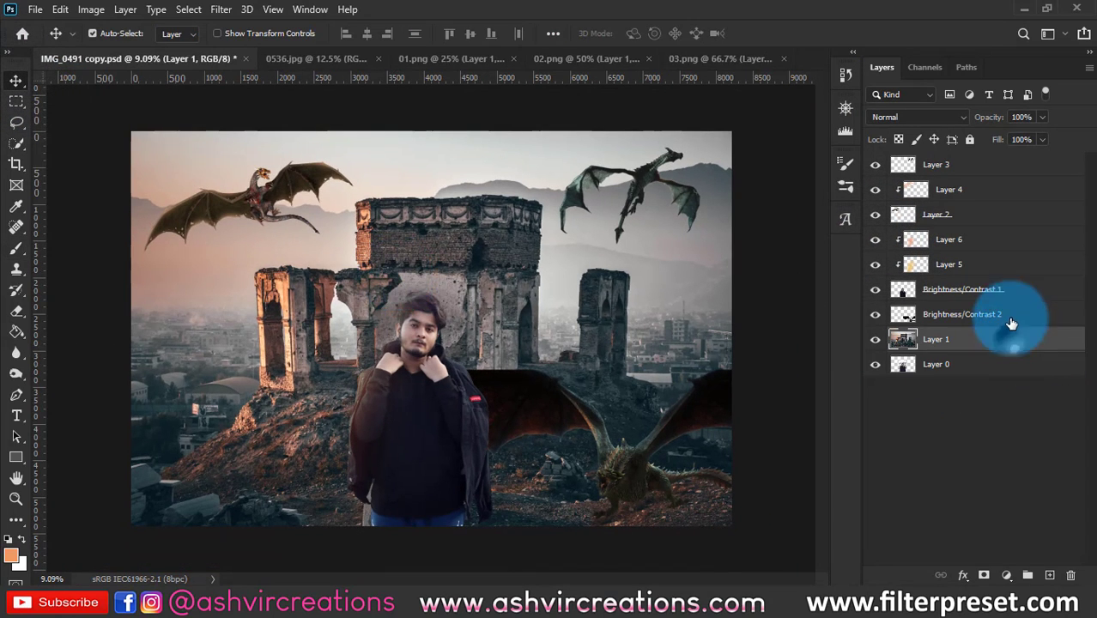
left_click(1010, 164, "shift")
right_click(1004, 161)
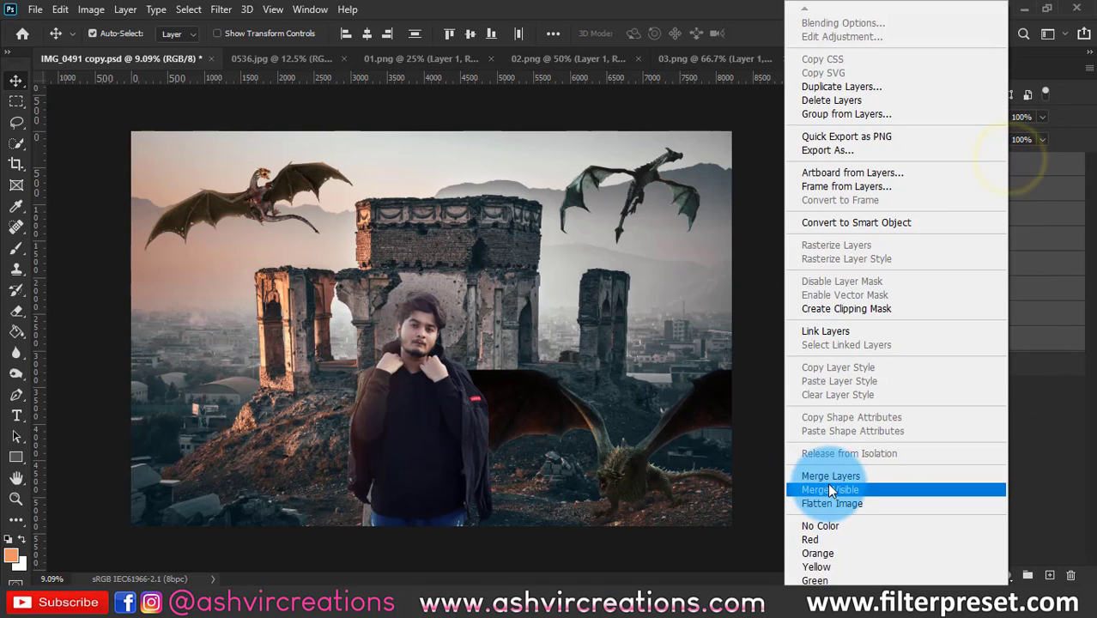
left_click(827, 475)
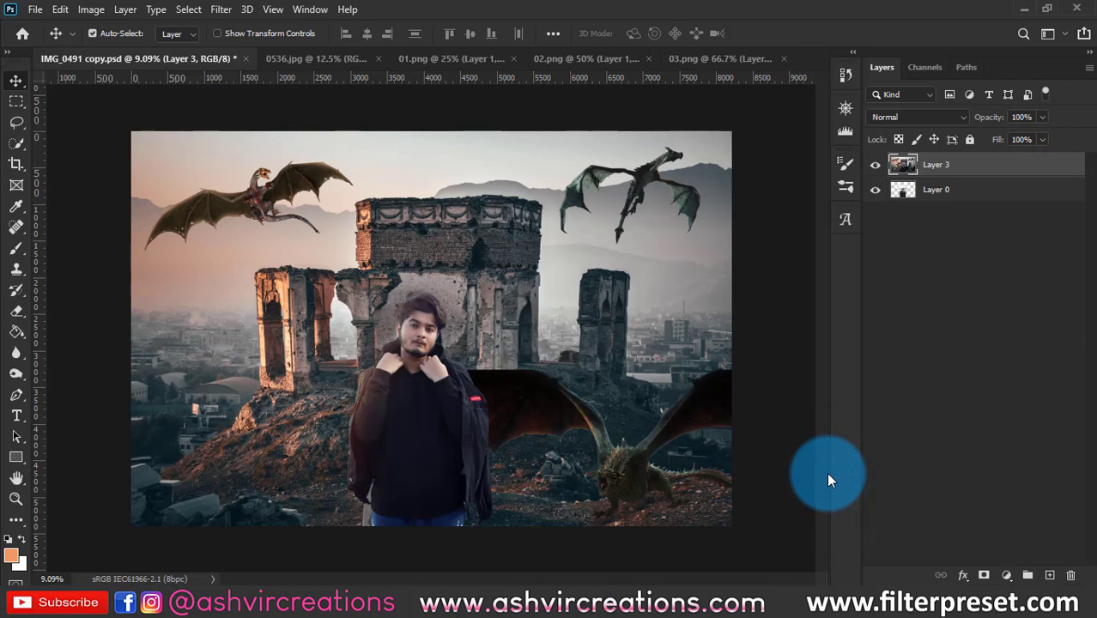
- Apply a crop at the canvas bounds and fit the whole image in view
key("c")
key("Return")
key("Return")
key("v")
key("ctrl+0")
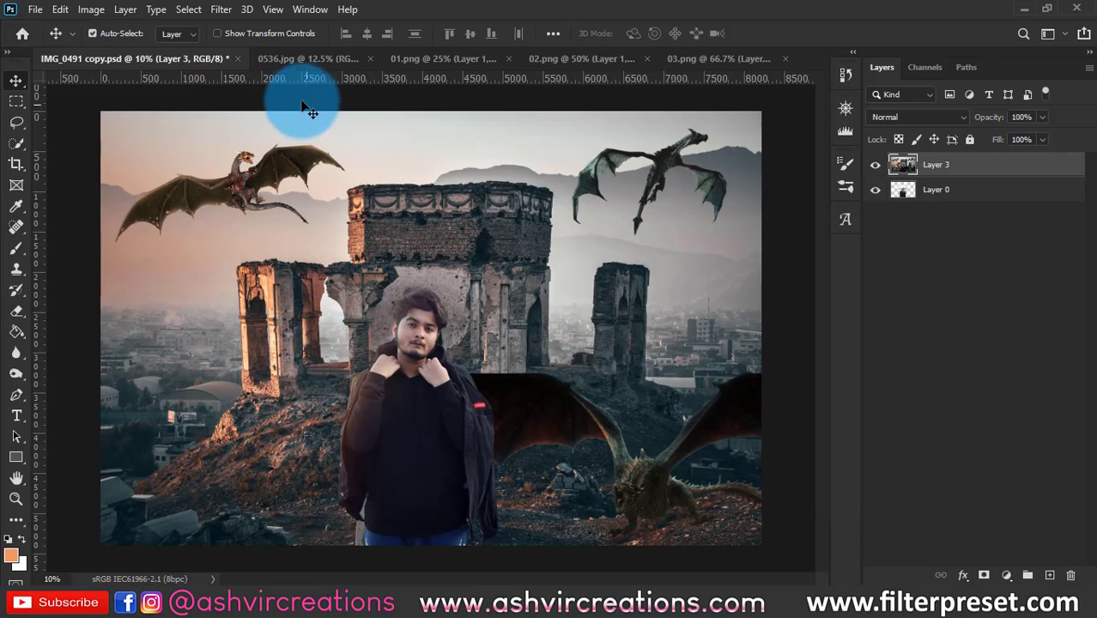
- Open the merged layer in the Camera Raw Filter and apply the user preset FP-Forest Fashion Vibe AVC 2020
left_click(229, 10)
left_click(247, 102)
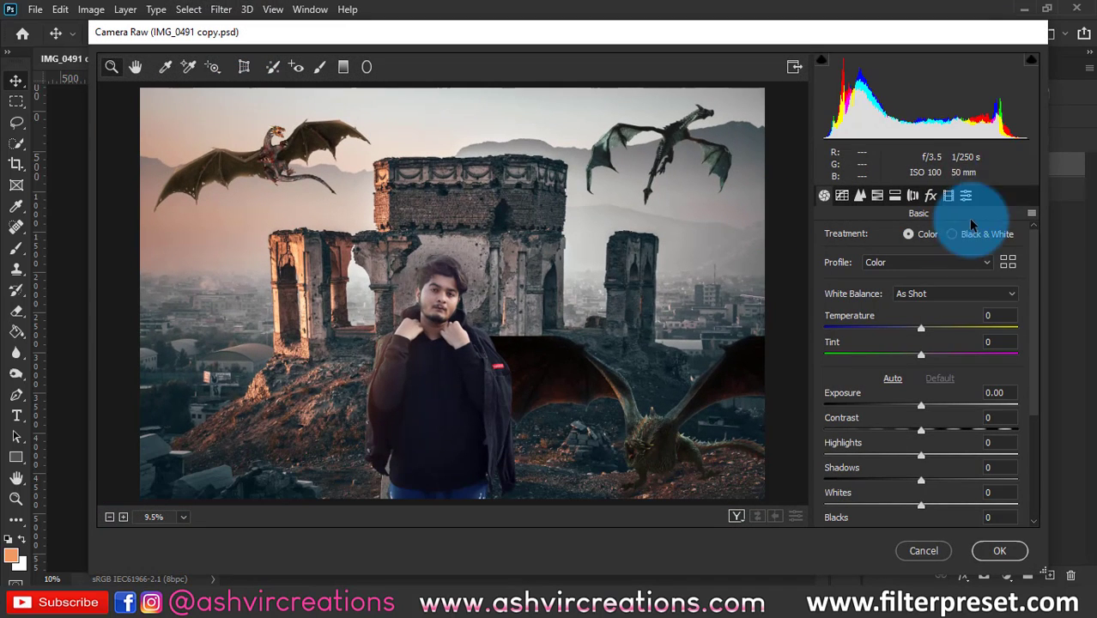
left_click(966, 195)
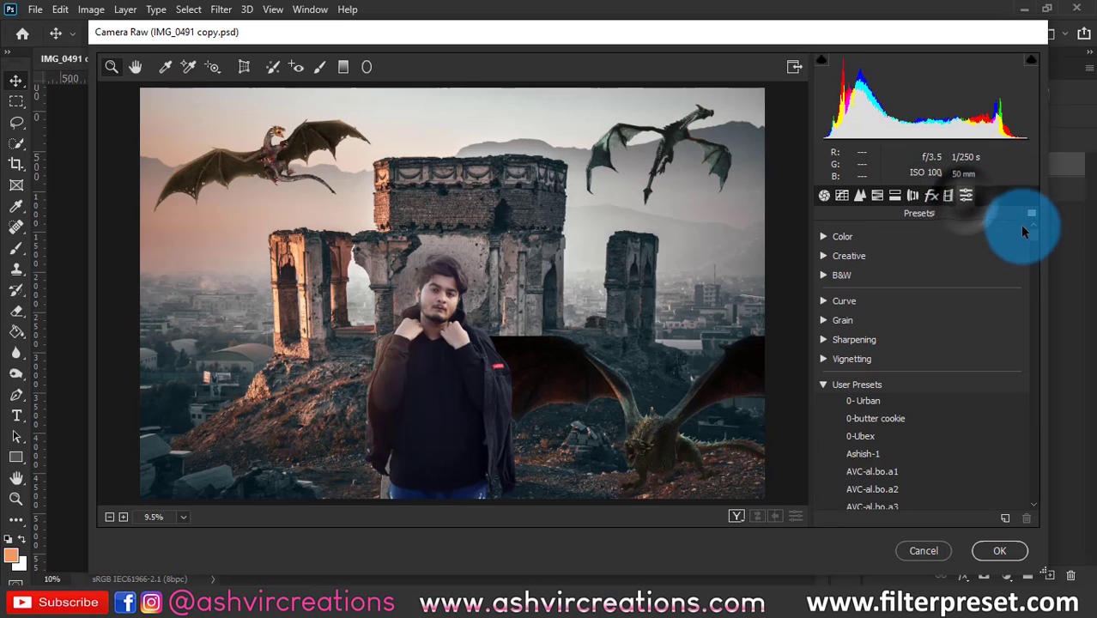
left_click_drag(1031, 242, 1030, 436)
left_click(931, 420)
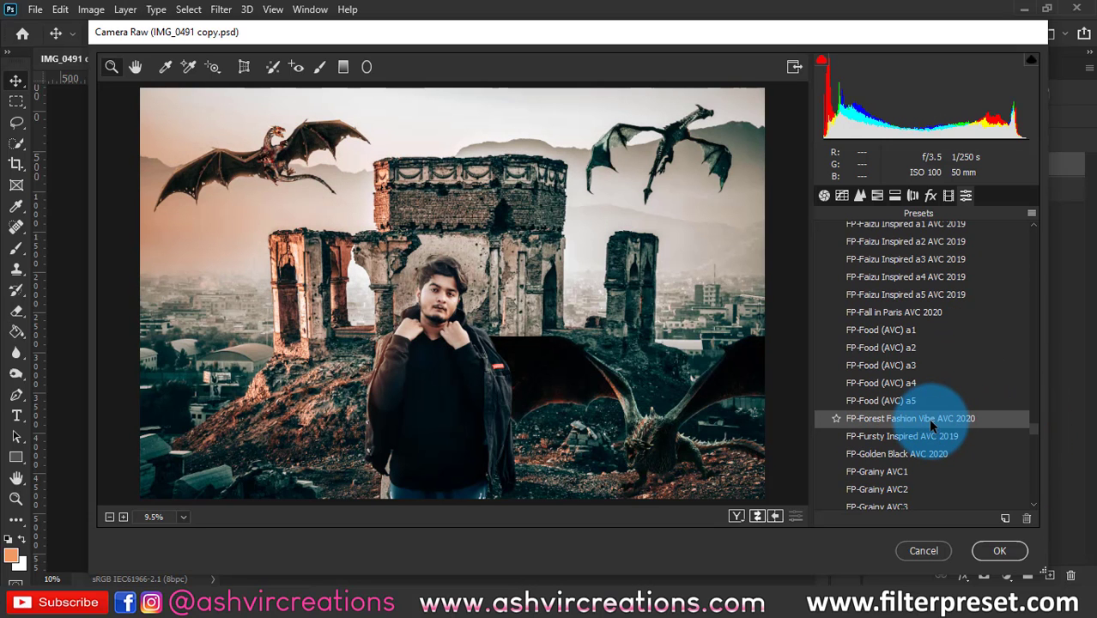
left_click(928, 418)
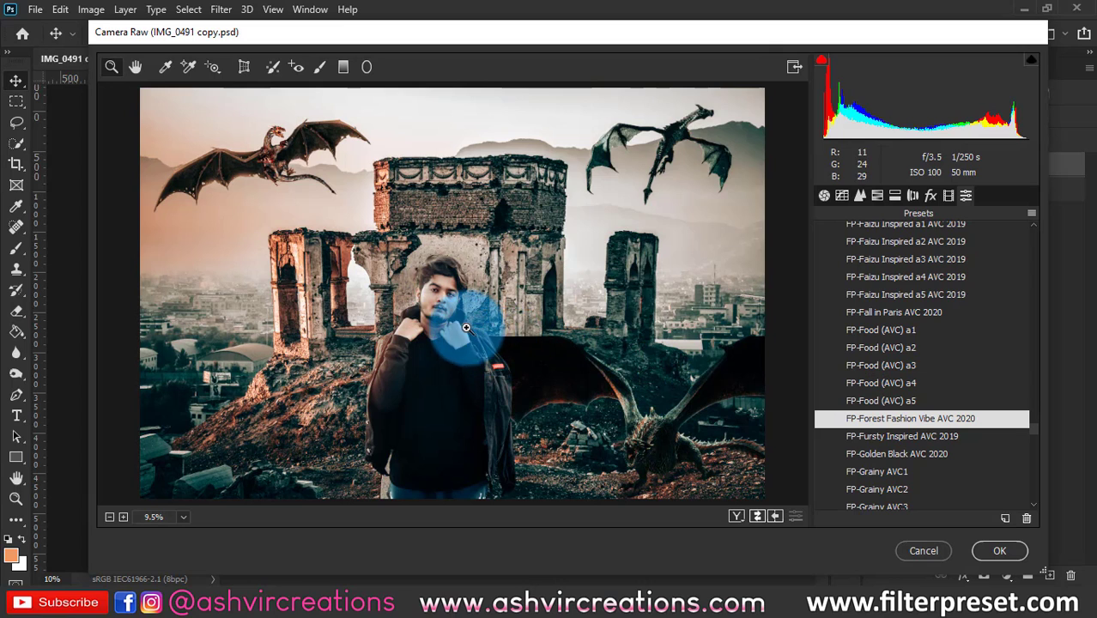
- Lower the Whites to -52 in Camera Raw's basic adjustments
left_click(823, 195)
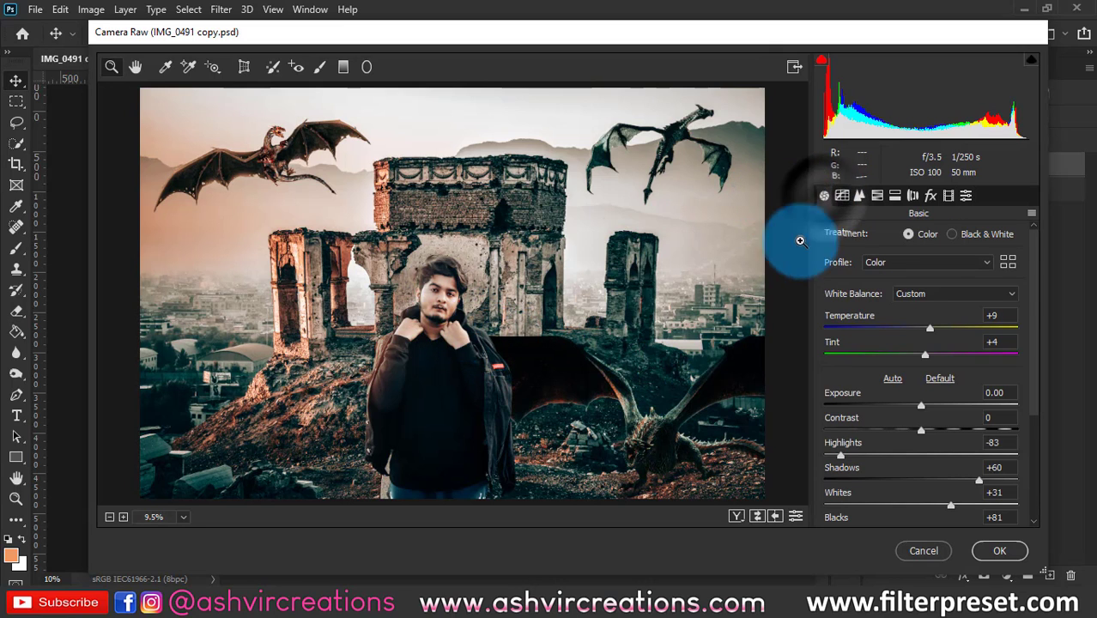
scroll(927, 492, "down", 1)
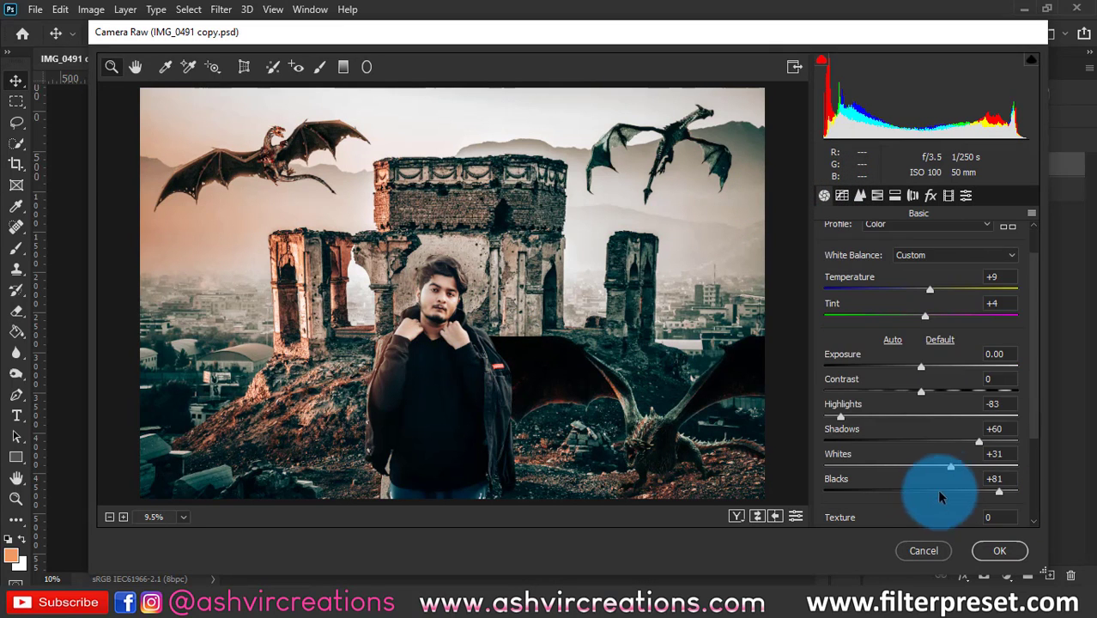
left_click_drag(950, 474, 869, 461)
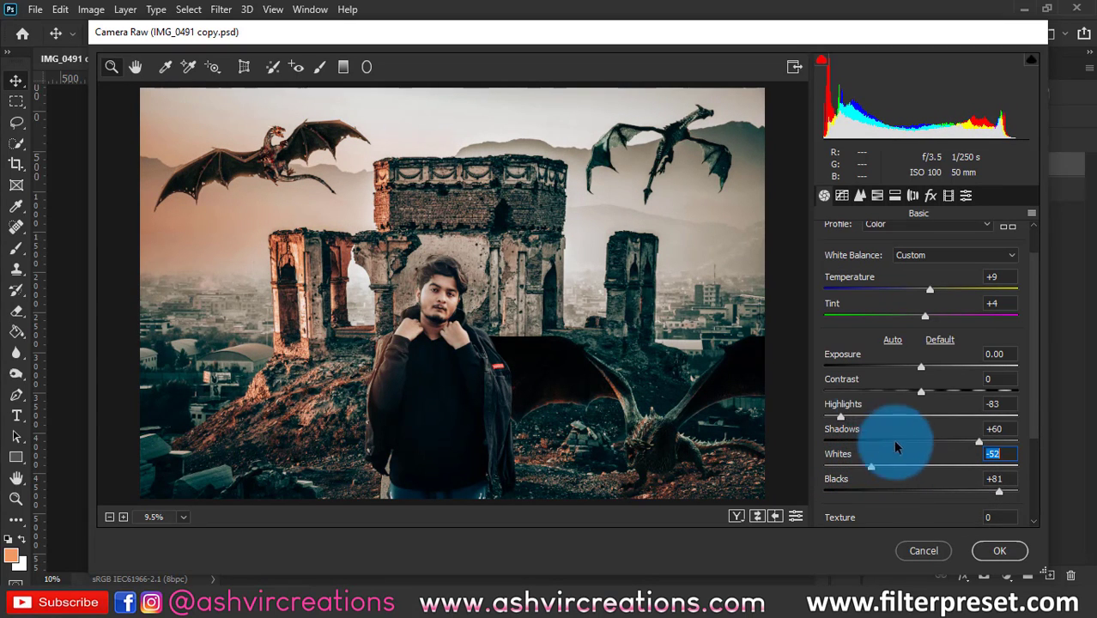
left_click_drag(557, 364, 553, 365)
- Adjust the shadow end of the RGB point tone curve in Camera Raw
left_click(859, 196)
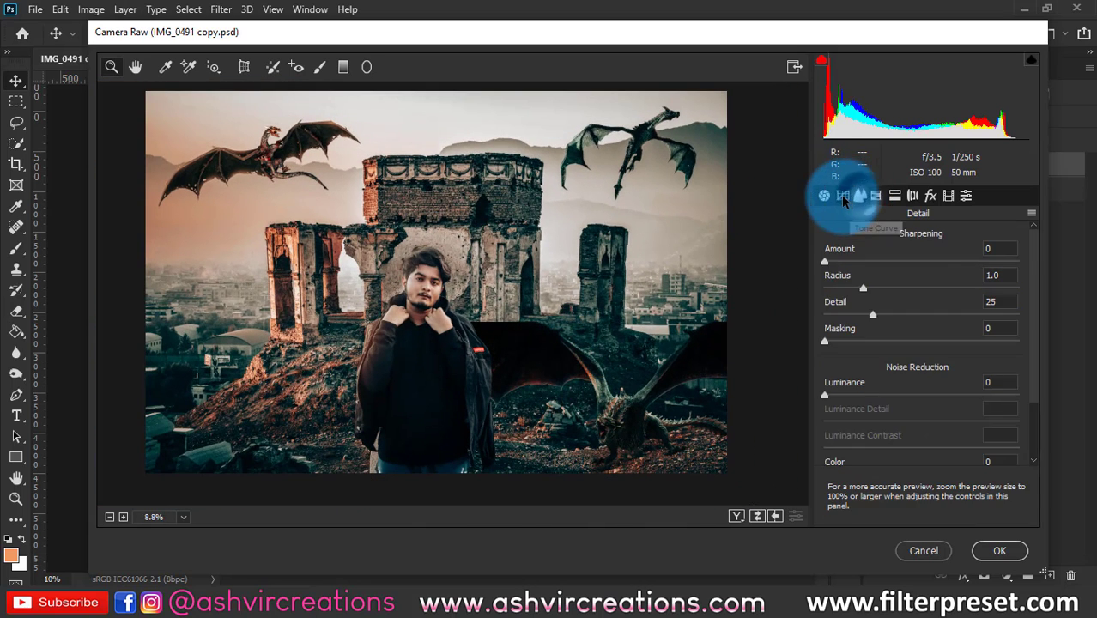
left_click(842, 195)
left_click(867, 239)
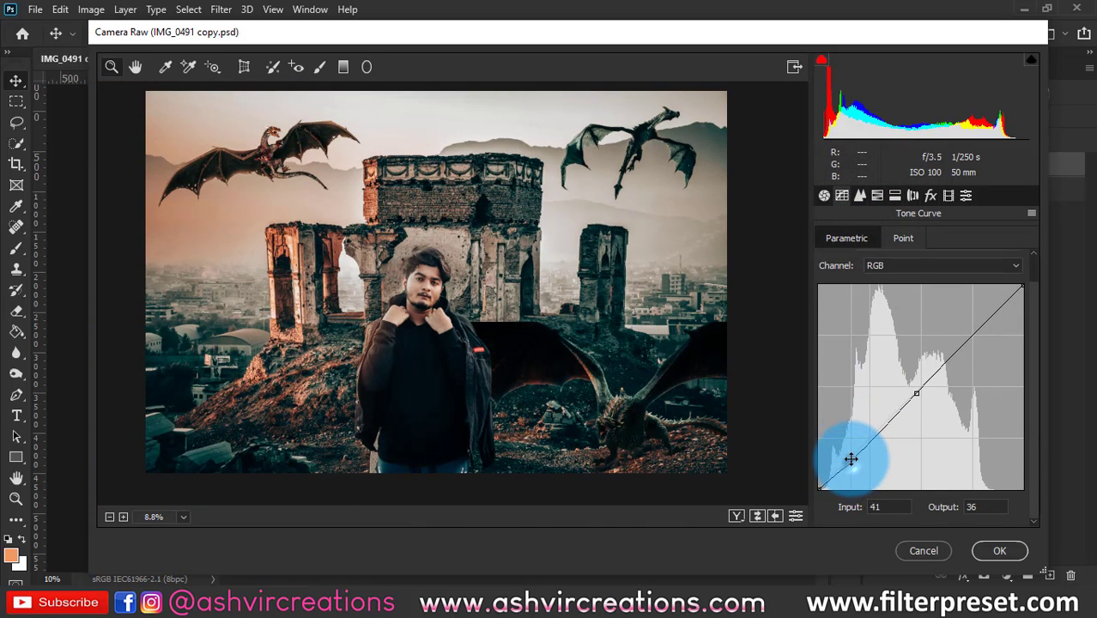
left_click_drag(851, 459, 807, 512)
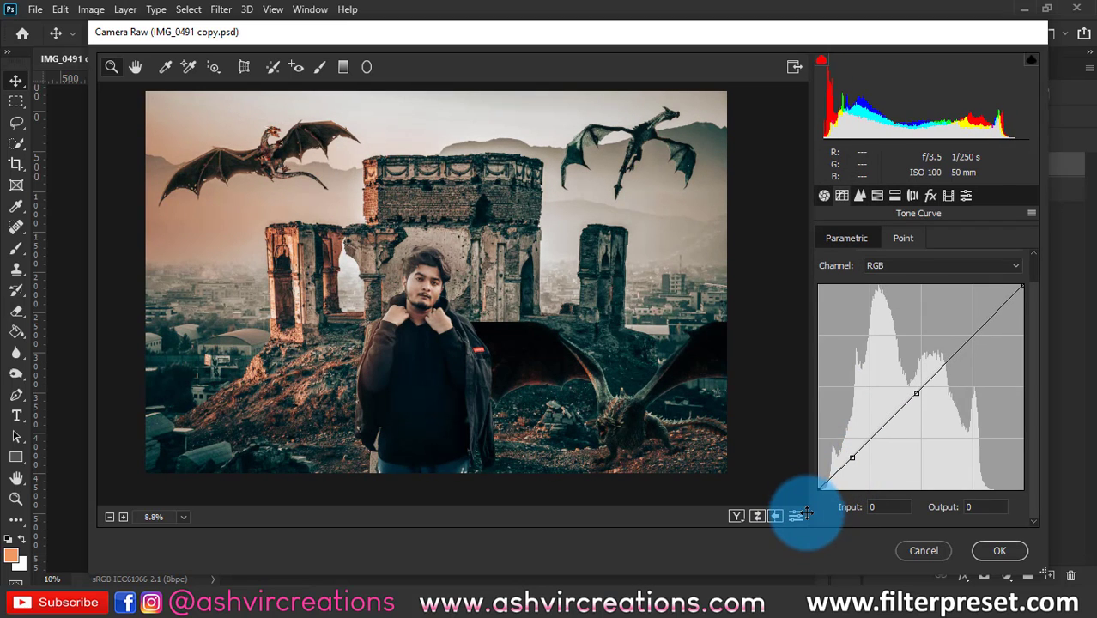
- Inspect the graded composite up close around the man and as a whole, and apply the Camera Raw adjustments to the layer
scroll(426, 330, "up", 3)
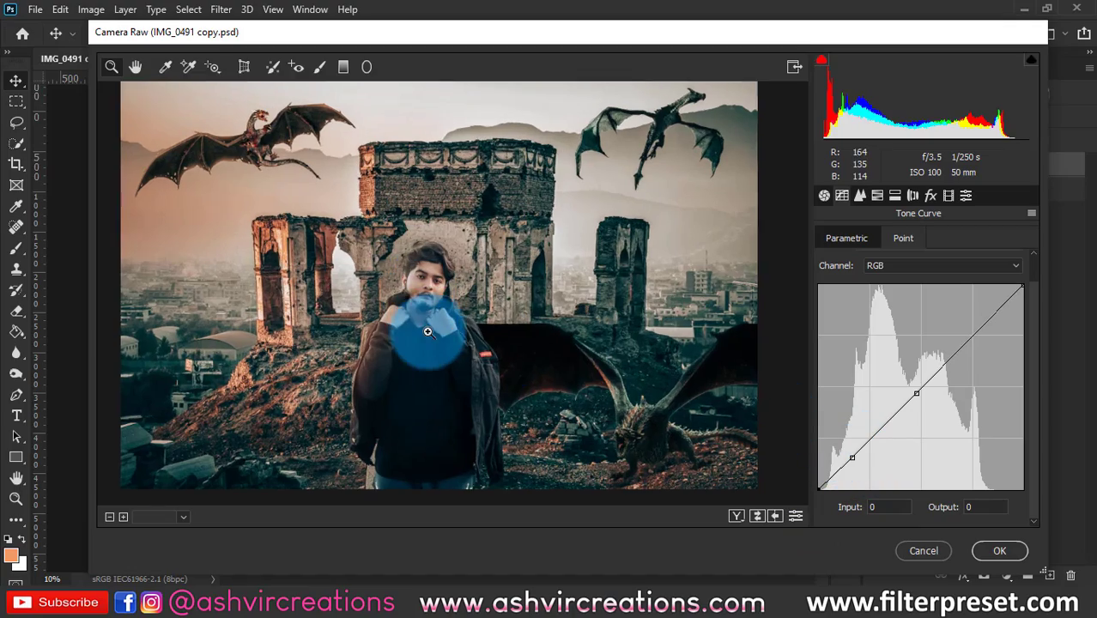
scroll(460, 377, "down", 6)
scroll(436, 292, "up", 3)
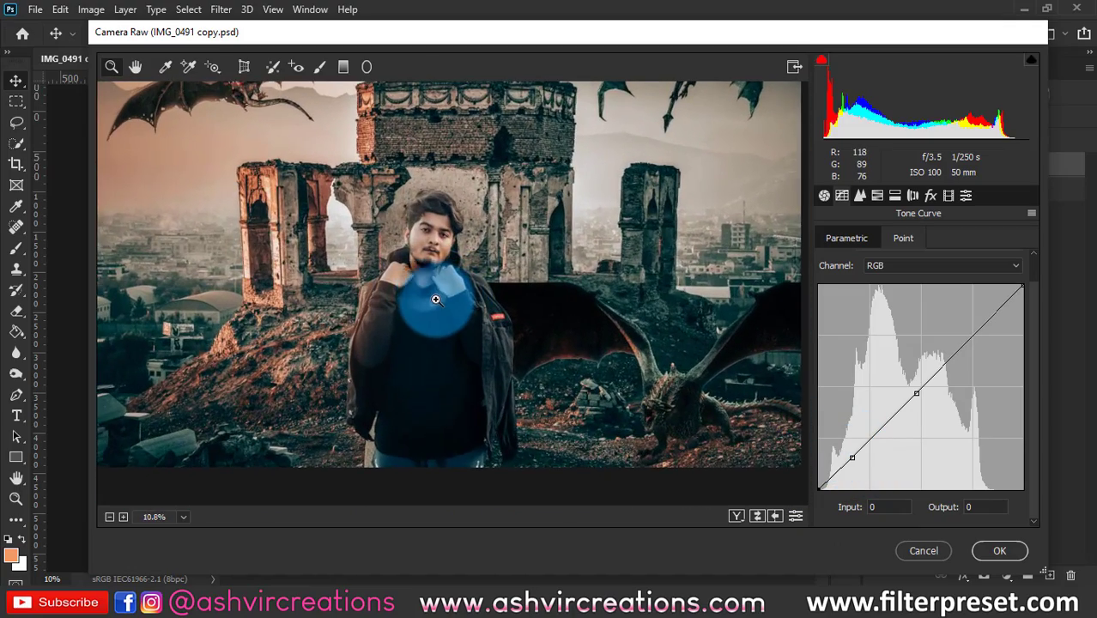
scroll(454, 233, "up", 2)
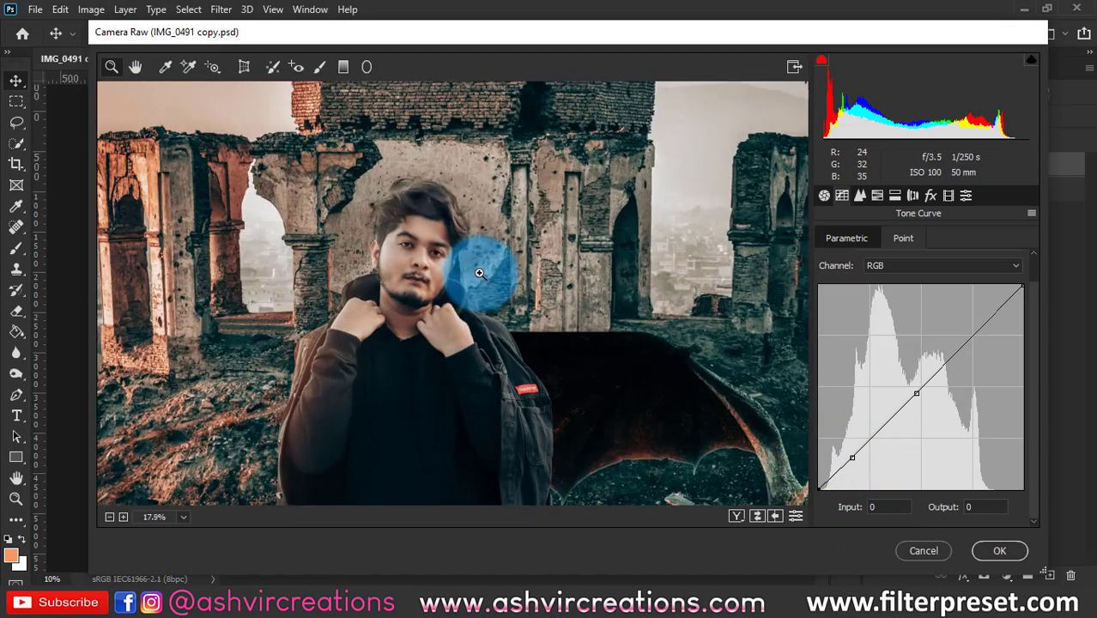
scroll(436, 232, "down", 4)
scroll(446, 244, "up", 1)
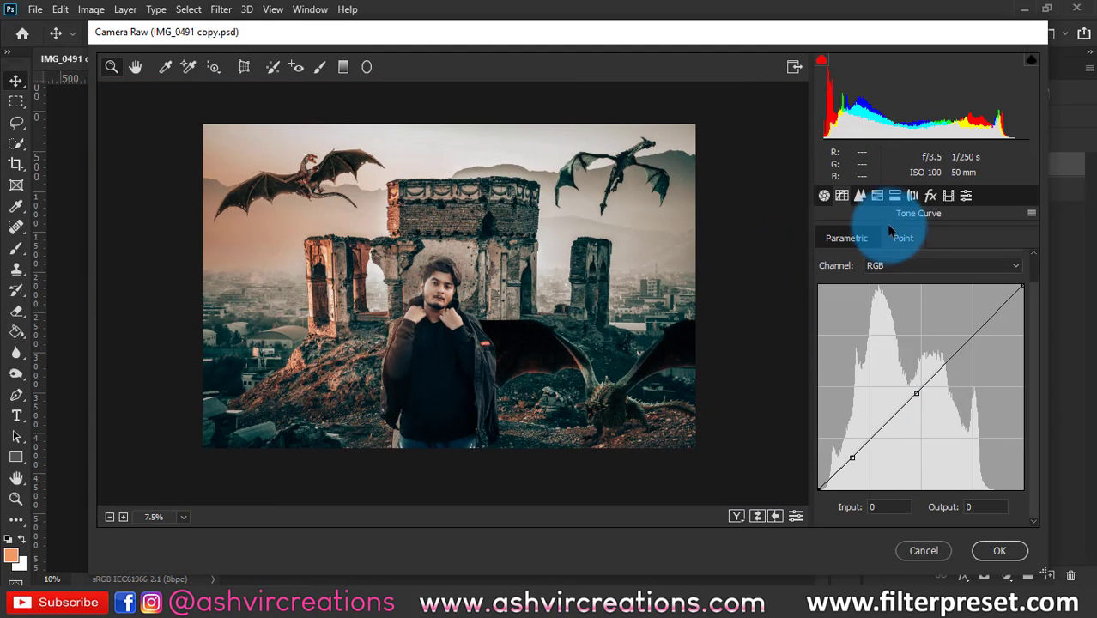
left_click(995, 552)
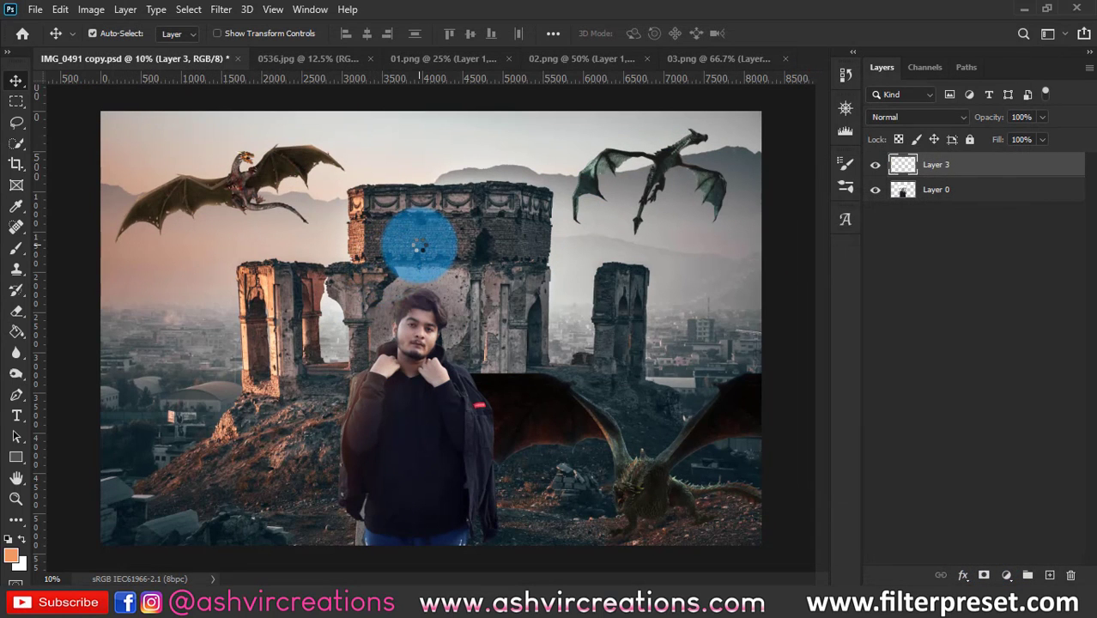
- Add a Curves adjustment layer, anchor the RGB curve at its shadow and highlight quarter points, and raise the black point slightly
left_click(1008, 574)
left_click(1013, 369)
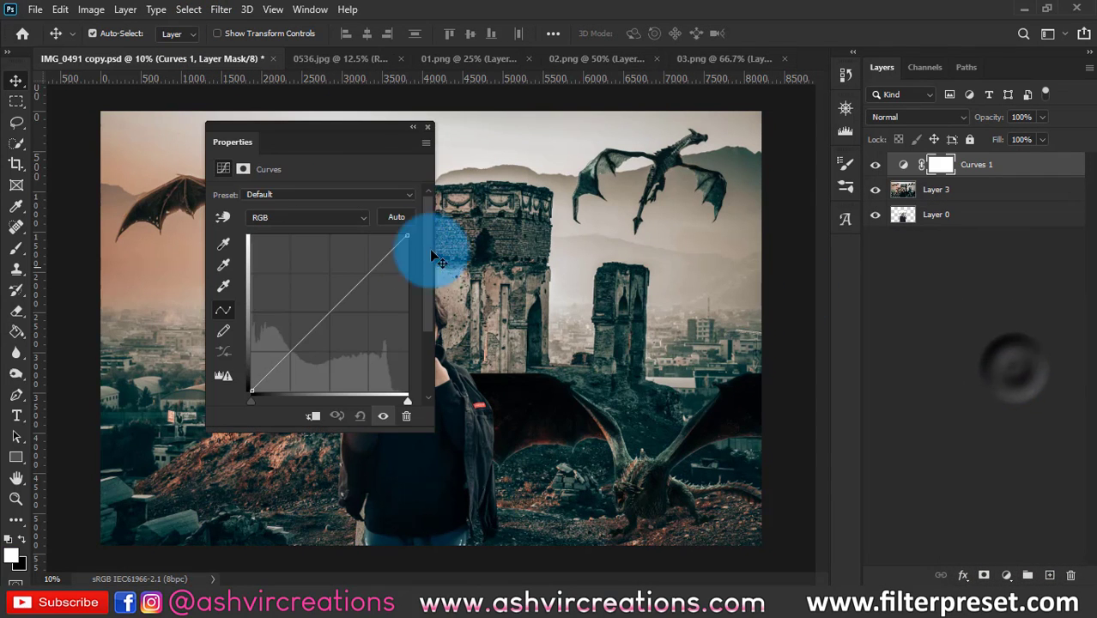
left_click_drag(343, 135, 738, 100)
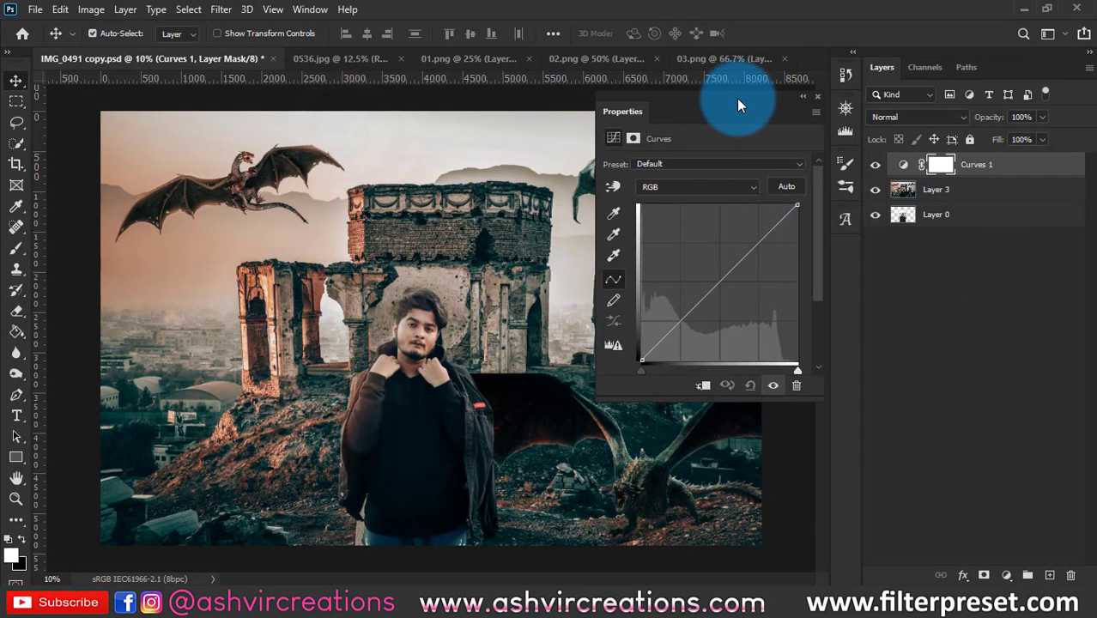
left_click(680, 320)
left_click(761, 245)
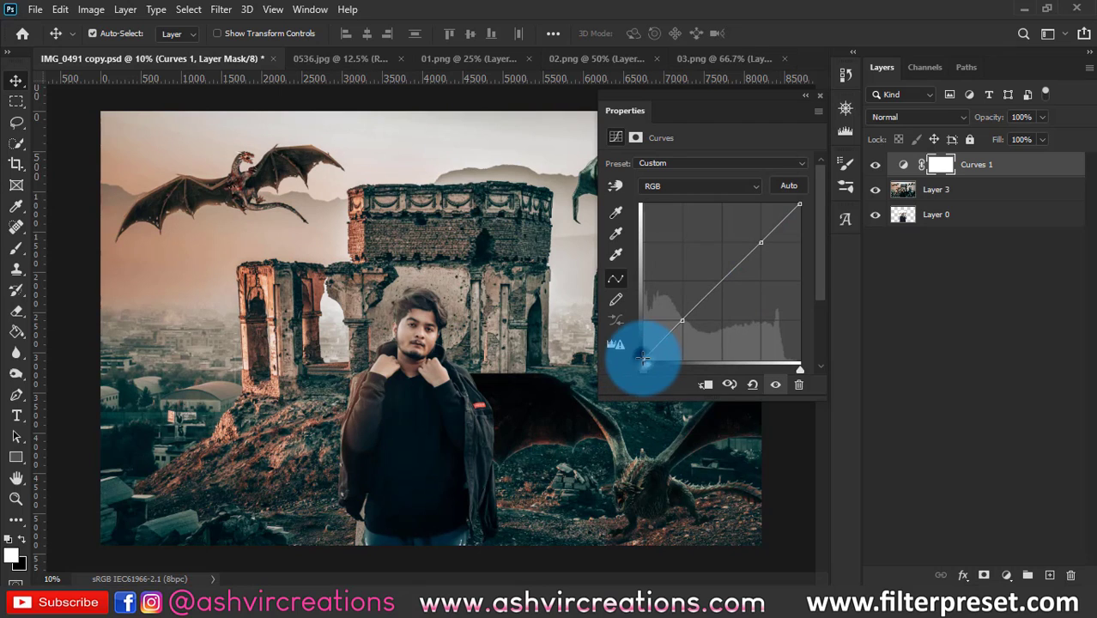
mouse_move(642, 358)
left_mouse_down()
mouse_move(640, 339)
mouse_move(638, 371)
left_mouse_up()
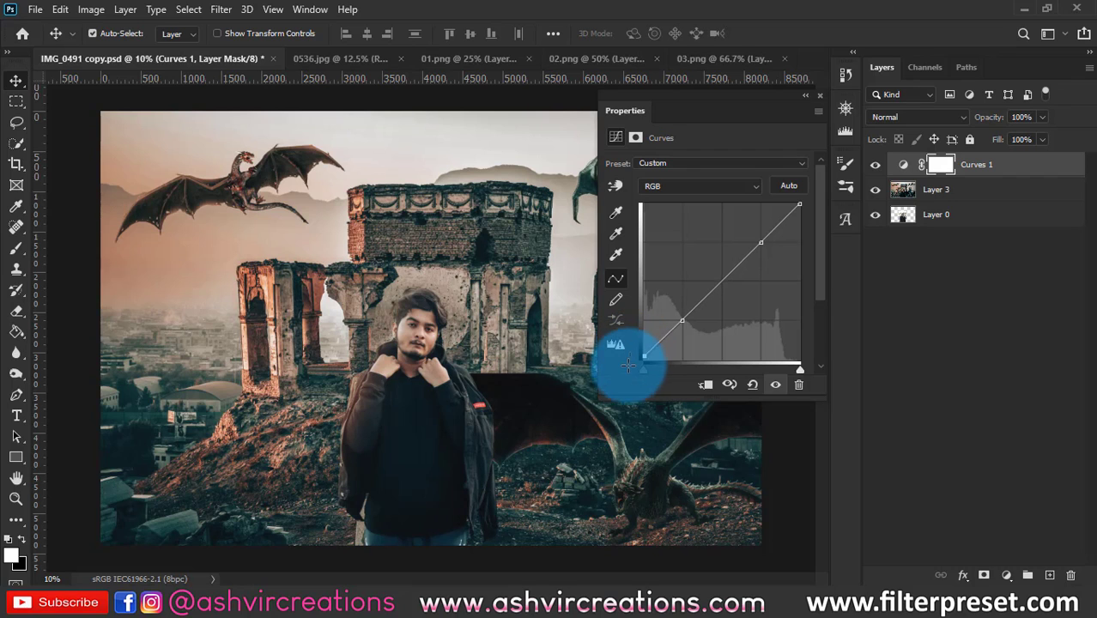
left_click_drag(628, 365, 625, 359)
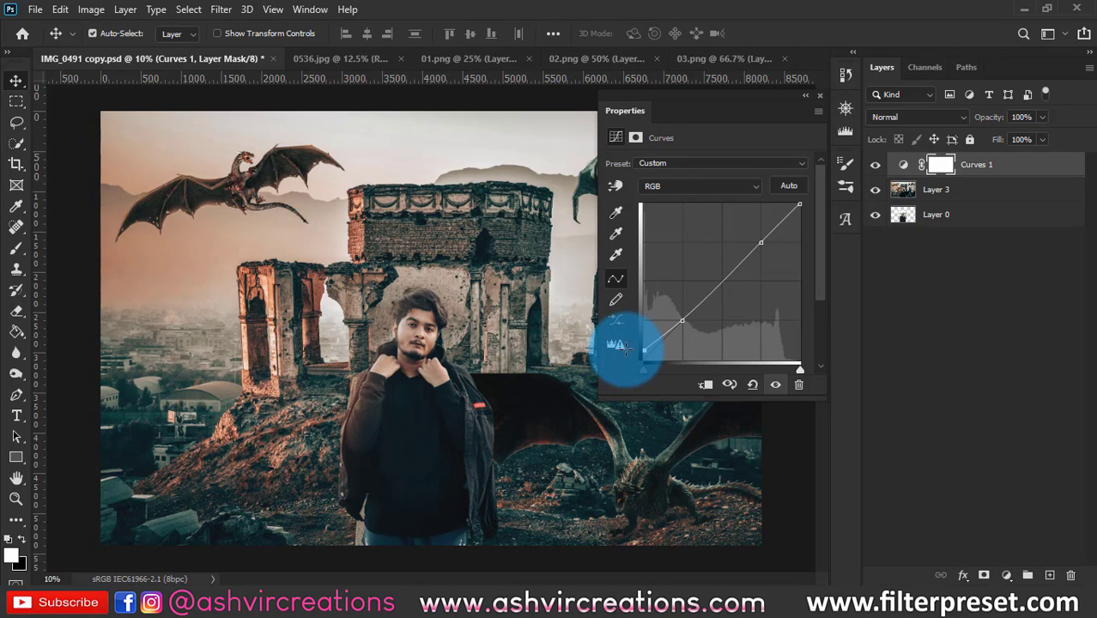
left_click(818, 98)
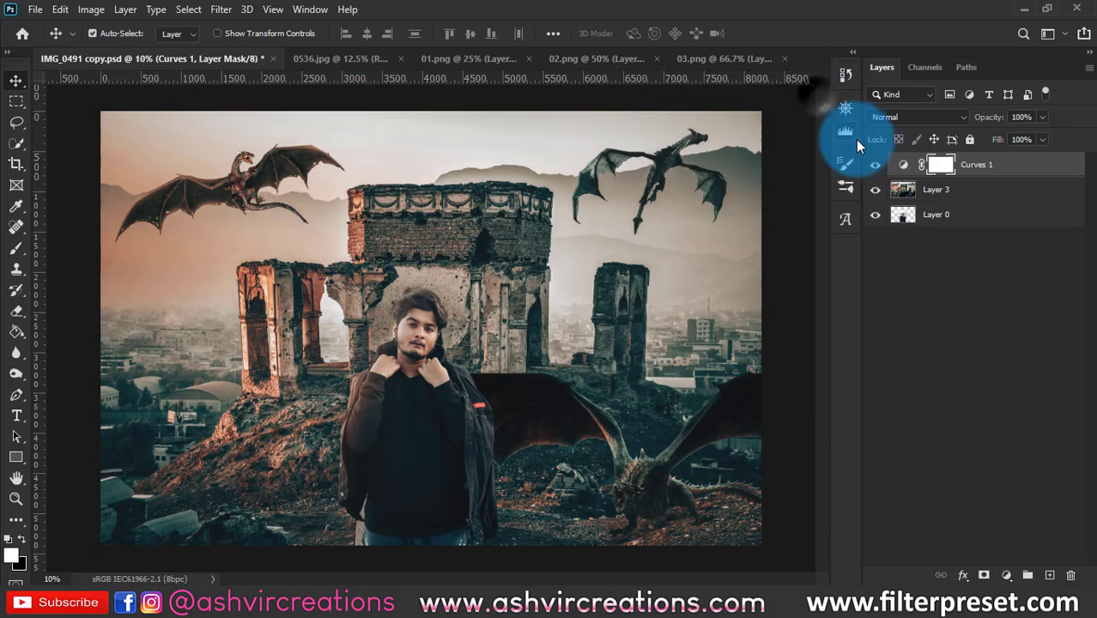
- Compare the composite with and without the Curves 1 adjustment
left_click(875, 165)
left_click(876, 165)
left_click(875, 164)
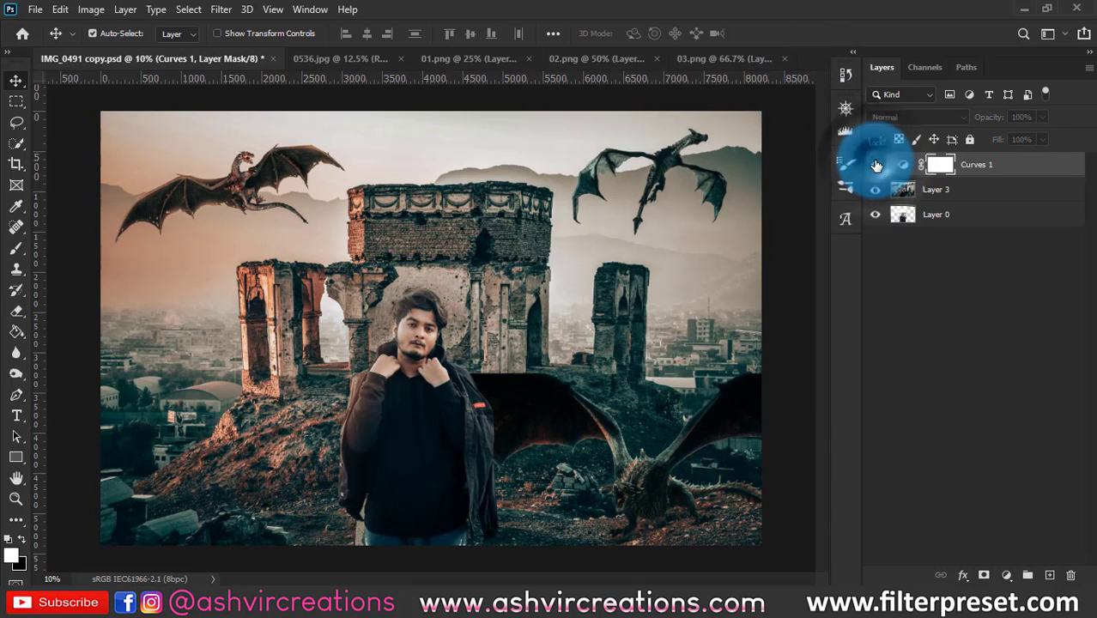
left_click(877, 165)
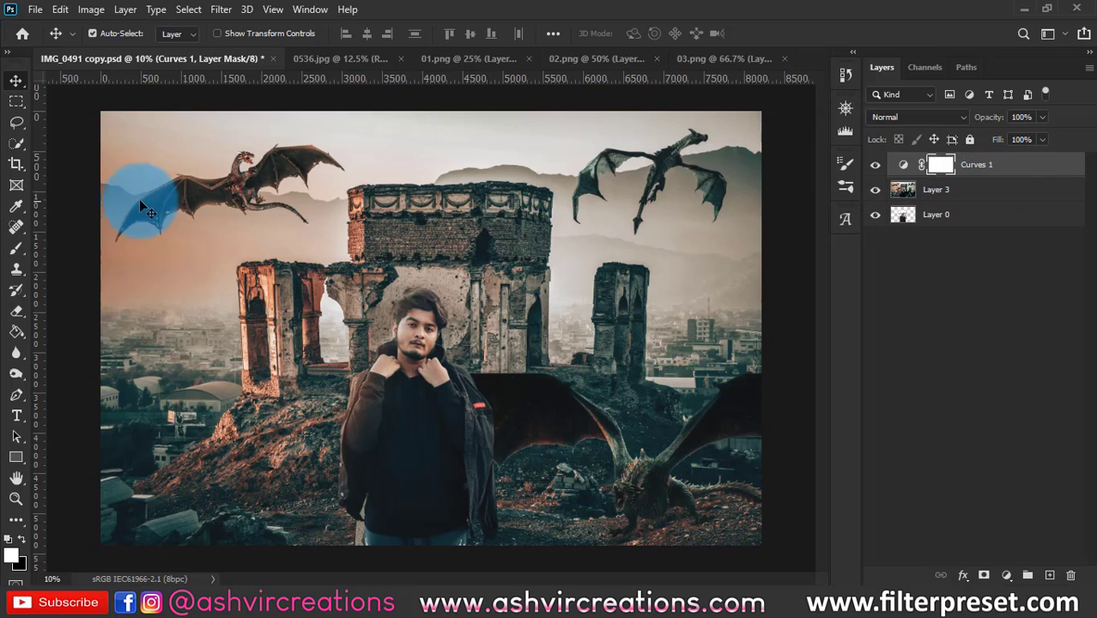
- Open the particle image maxresdefault.jpg and copy it into the IMG_0491 copy.psd composite
left_click(36, 10)
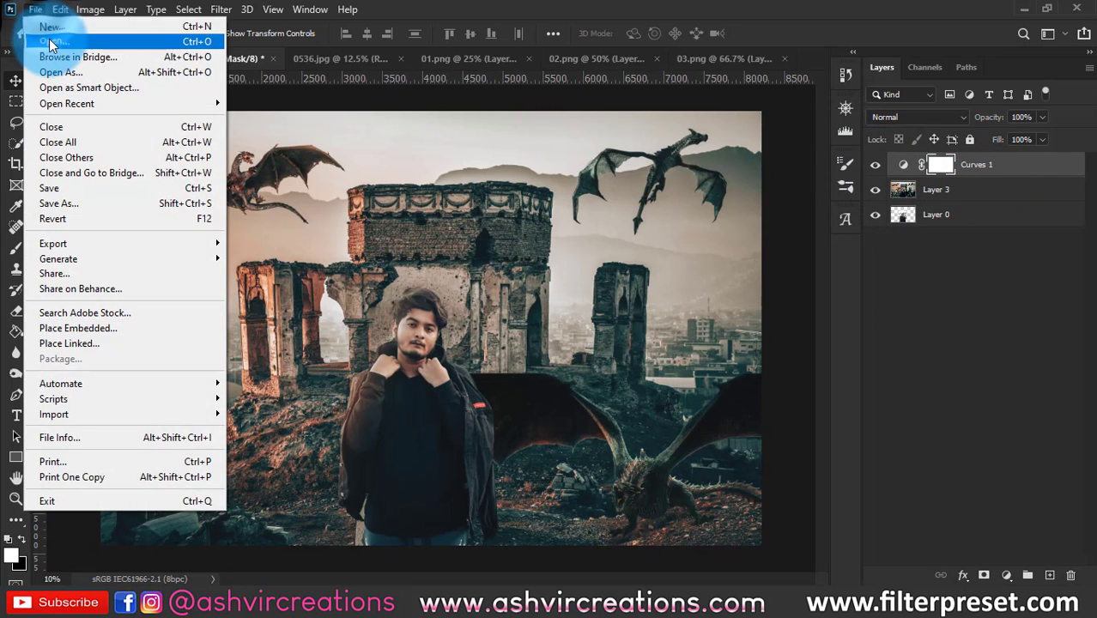
left_click(49, 39)
double_click(187, 239)
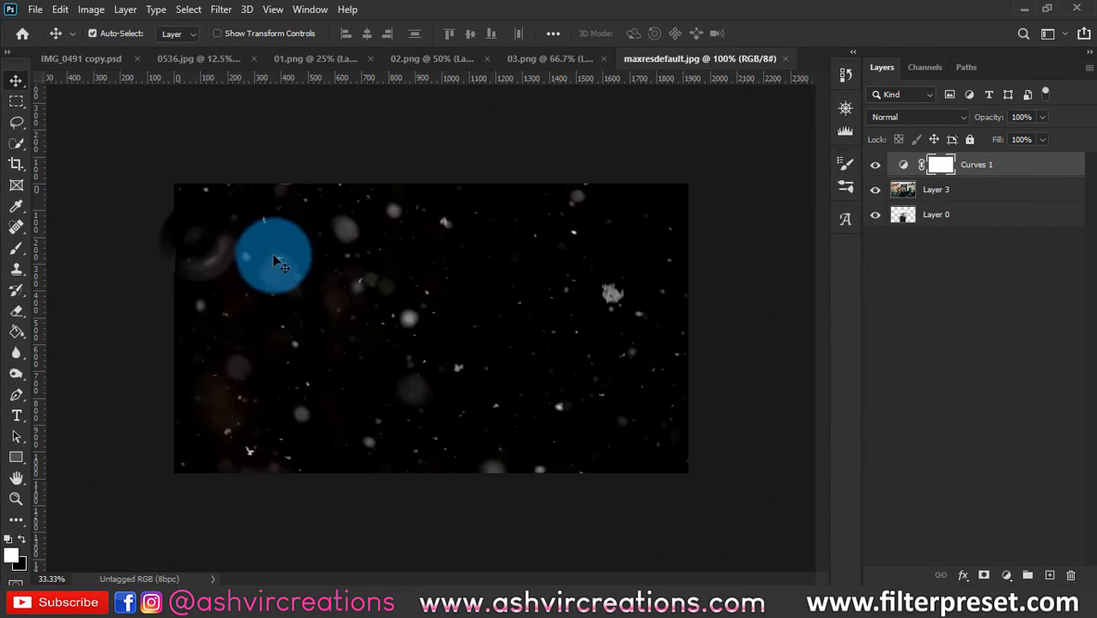
left_click_drag(424, 240, 331, 193)
- Enlarge the particle layer to about 502% so it covers the canvas, and set its blend mode to Screen
key("ctrl+t")
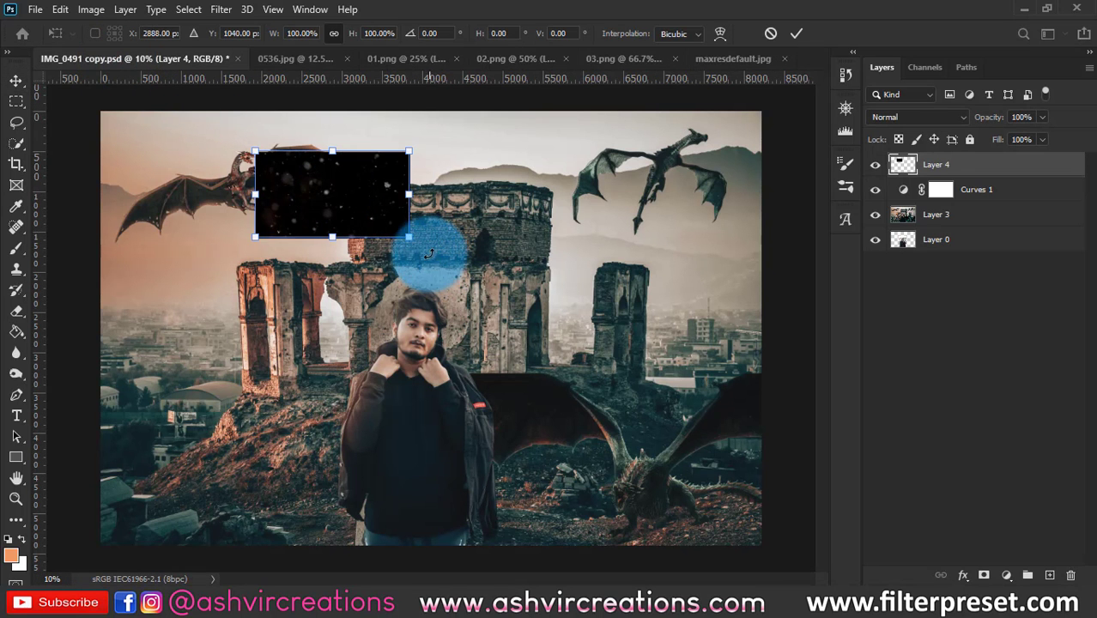
left_click_drag(410, 237, 576, 417)
double_click(592, 399)
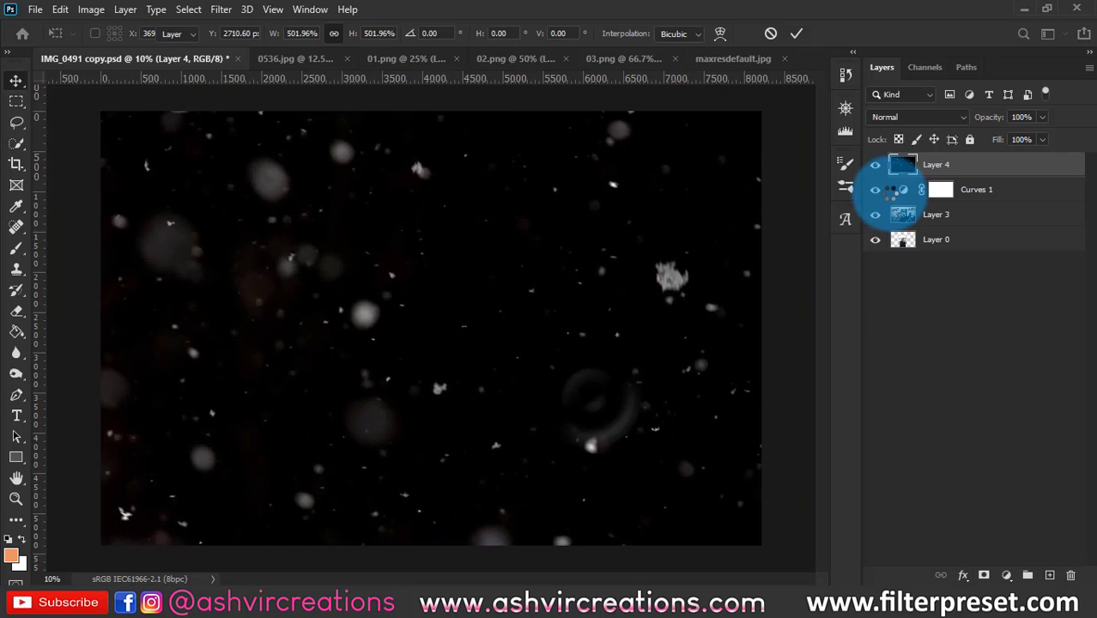
left_click(899, 117)
left_click(880, 251)
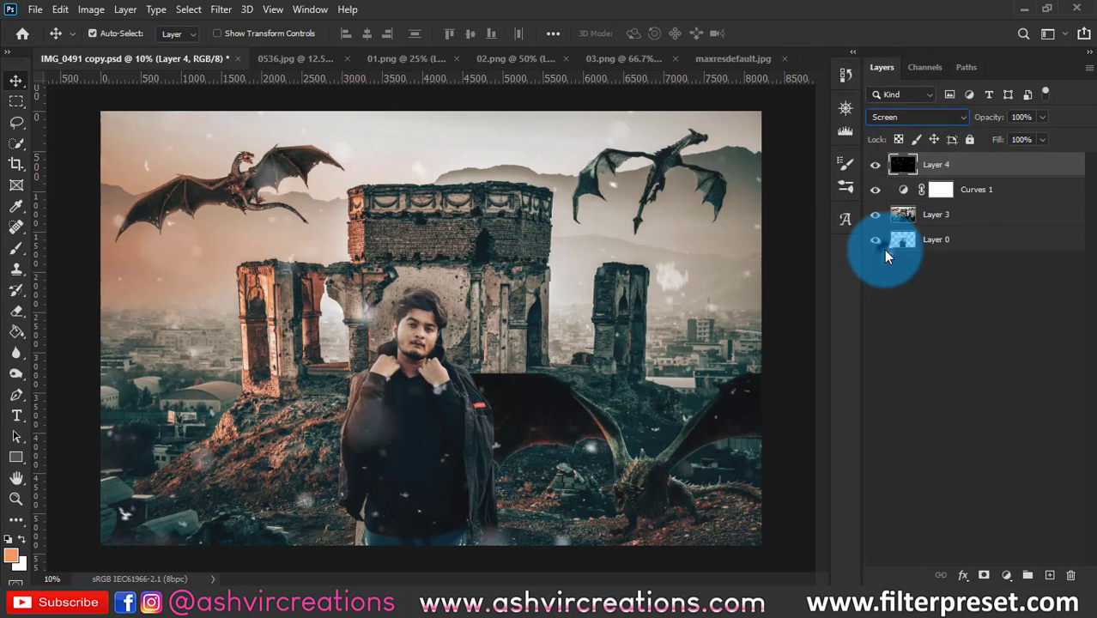
- Choose the Eraser tool with a soft round brush of 196 px for the particle layer
right_click(939, 169)
left_click(938, 162)
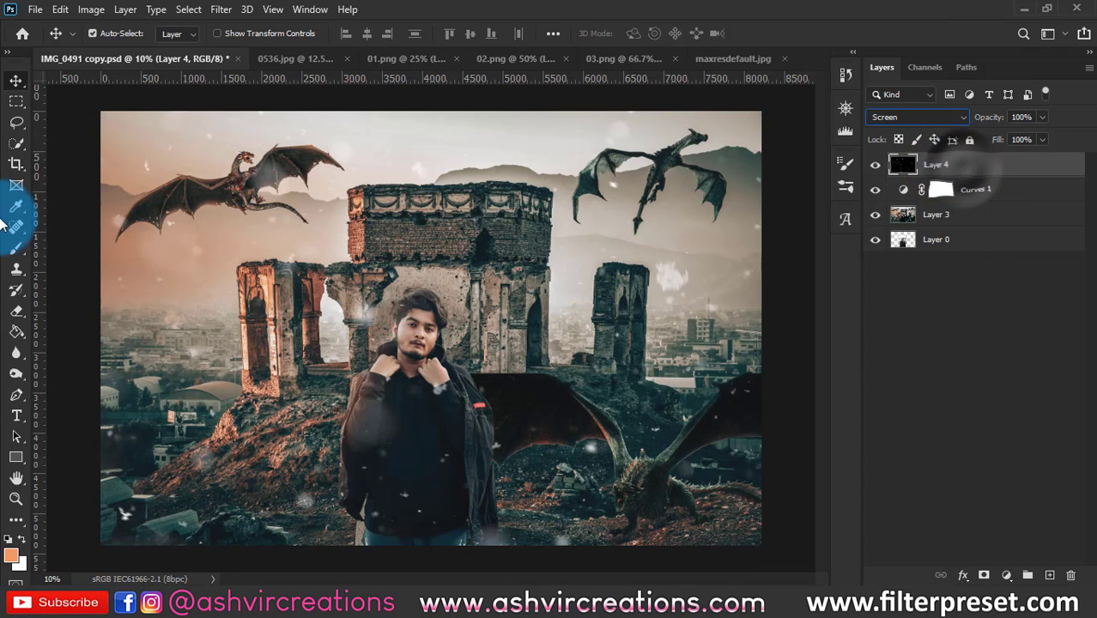
left_click(18, 312)
right_click(407, 326)
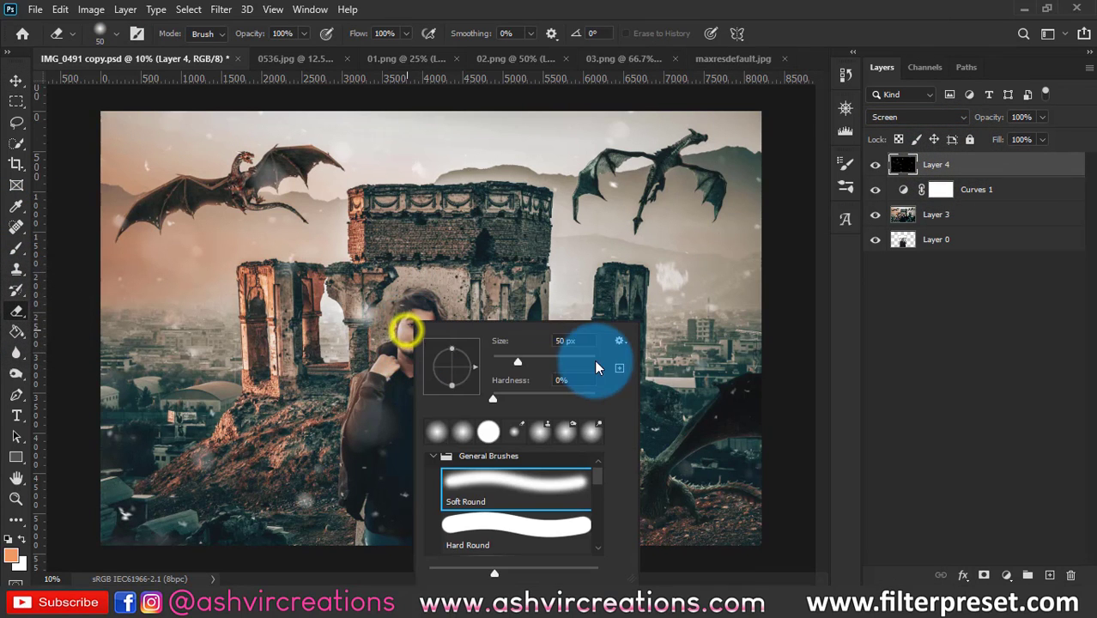
key("Escape")
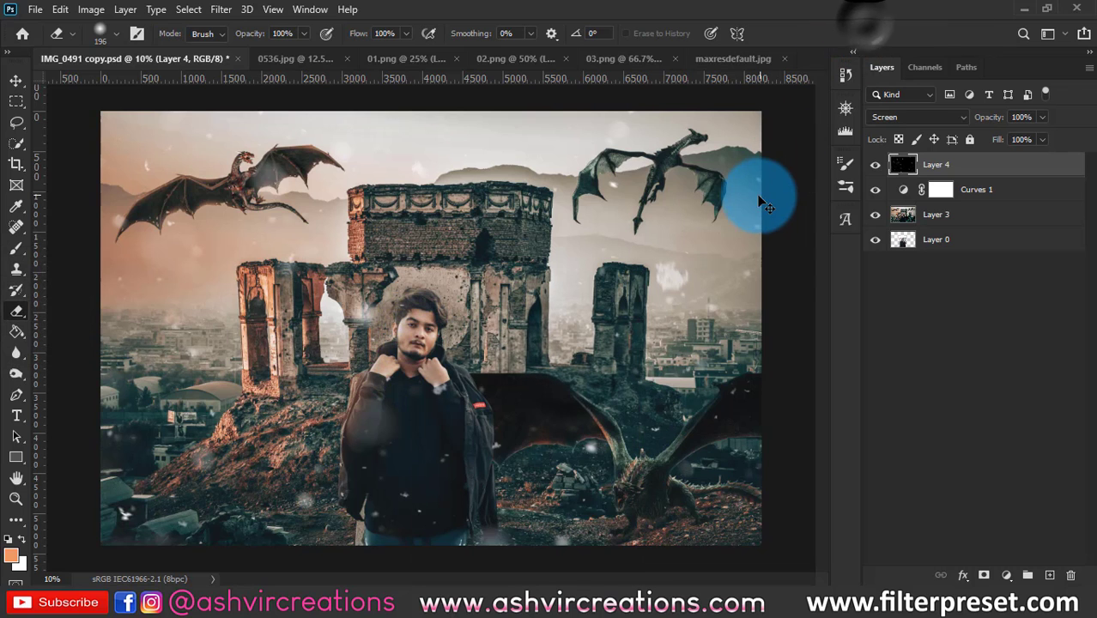
- Scale the particle layer down to about 58% and place it over the lower-left part of the canvas
key("ctrl+t")
left_click_drag(788, 111, 624, 203)
left_click_drag(556, 268, 482, 355)
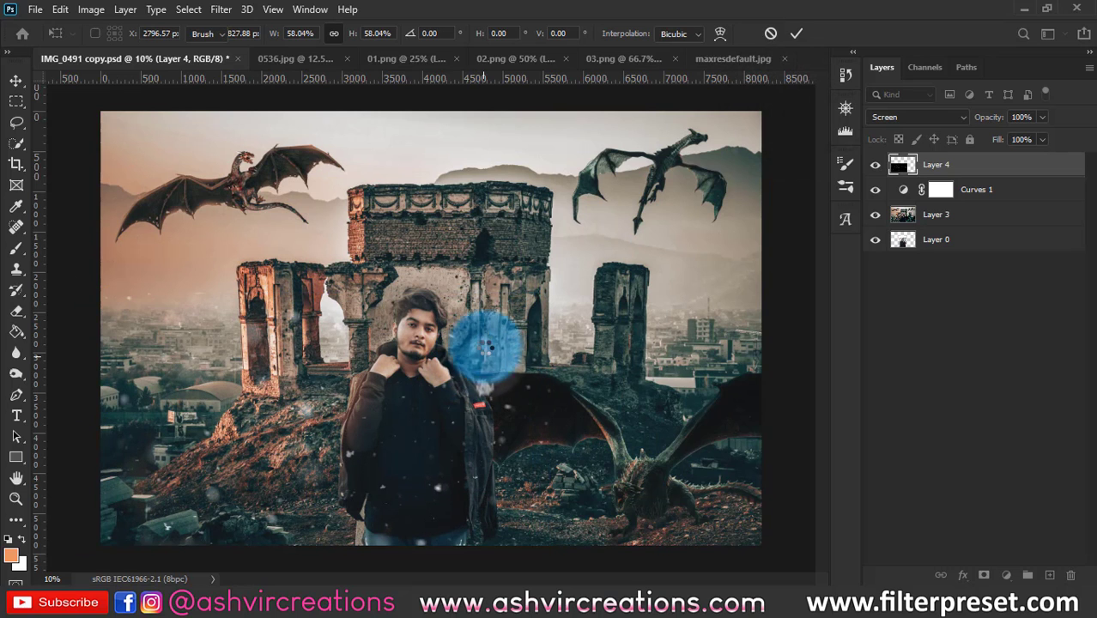
key("Return")
- Duplicate the particle layer straight up to fill the area above it, and merge both particle layers
key("ctrl+alt+t")
left_click_drag(461, 438, 407, 168)
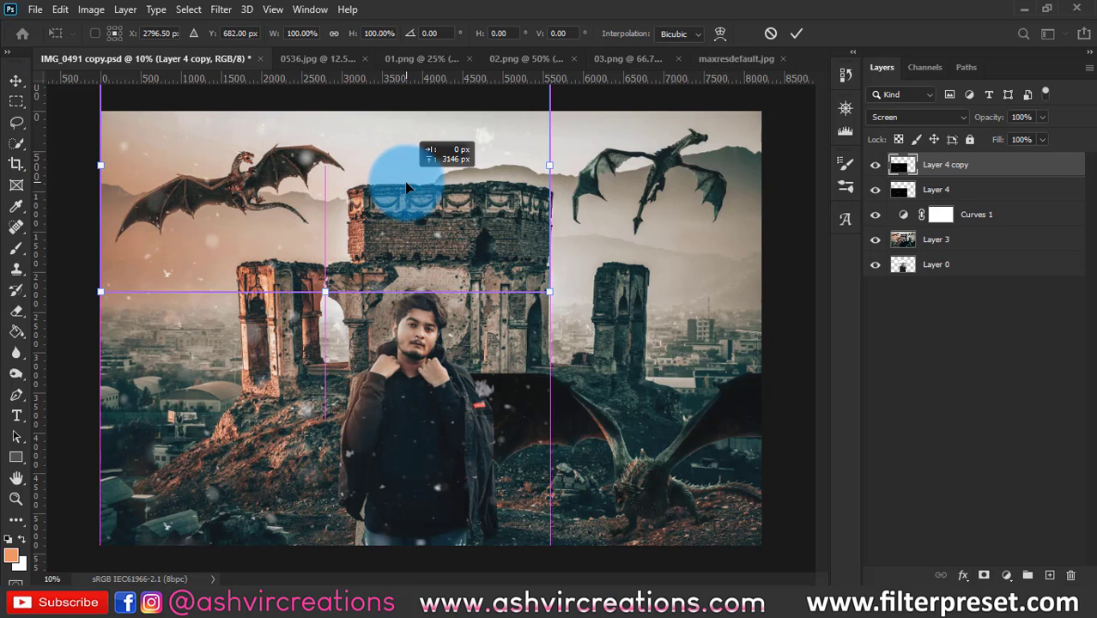
double_click(404, 181)
left_click(936, 190, "shift")
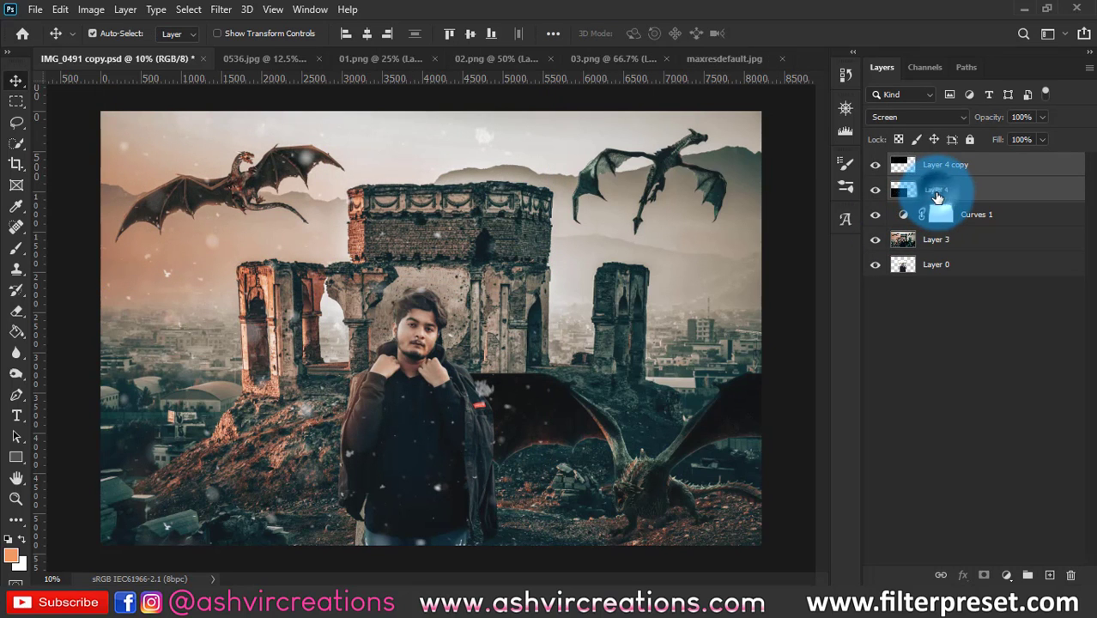
key("ctrl+e")
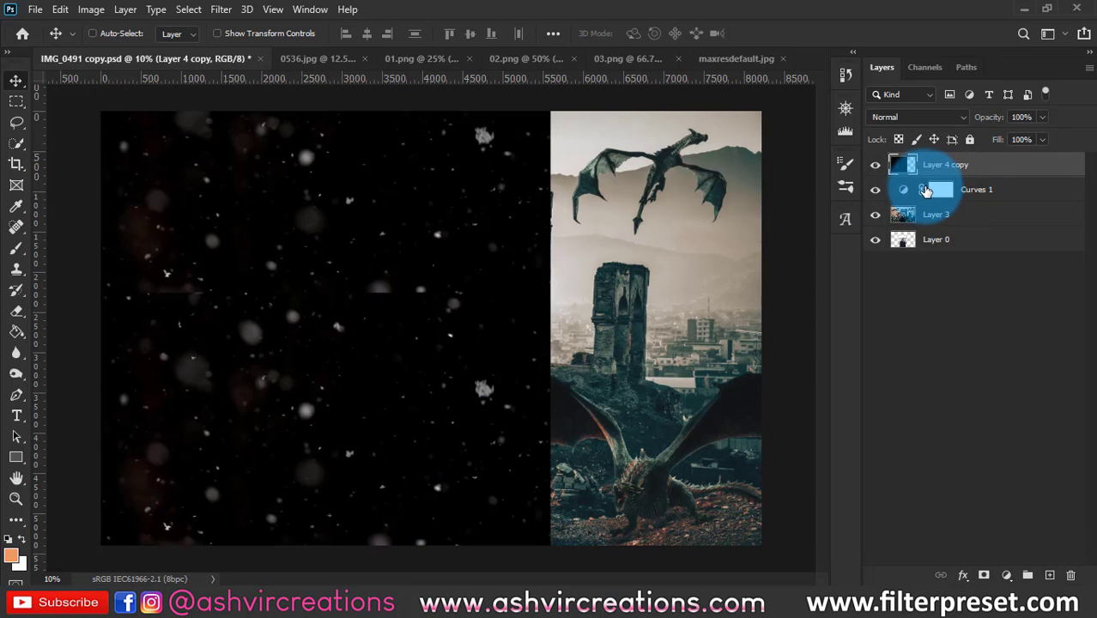
- Duplicate the merged particle layer sideways to cover the rest of the canvas, and merge the two copies
left_click(700, 219, "alt")
key("ctrl+t")
left_click_drag(194, 312, 638, 354)
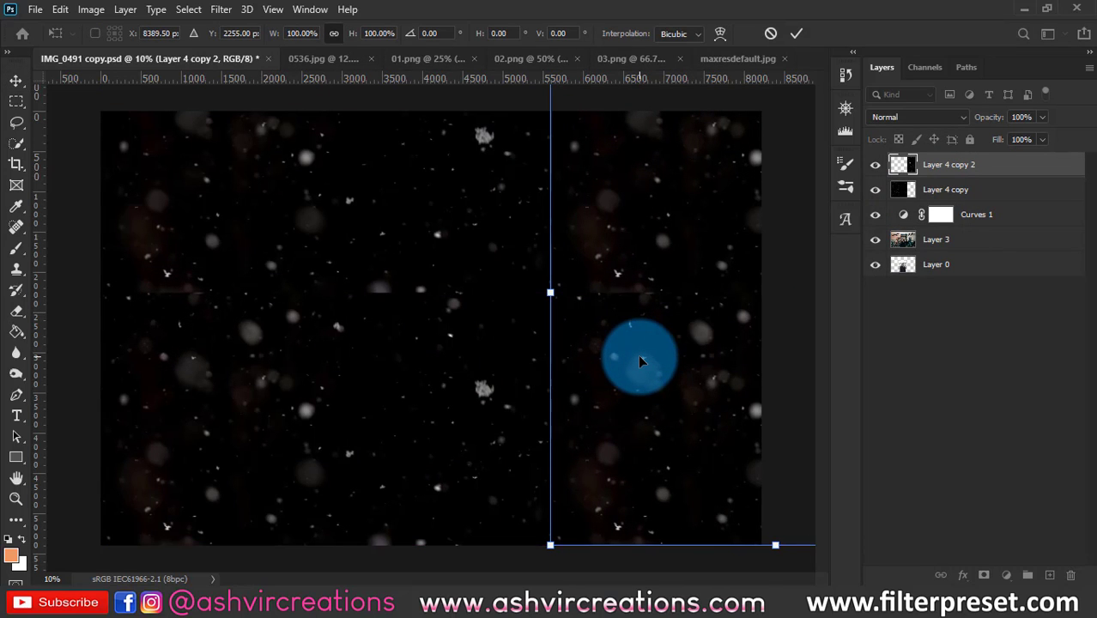
left_click(952, 202)
left_click(954, 189, "ctrl")
key("ctrl+e")
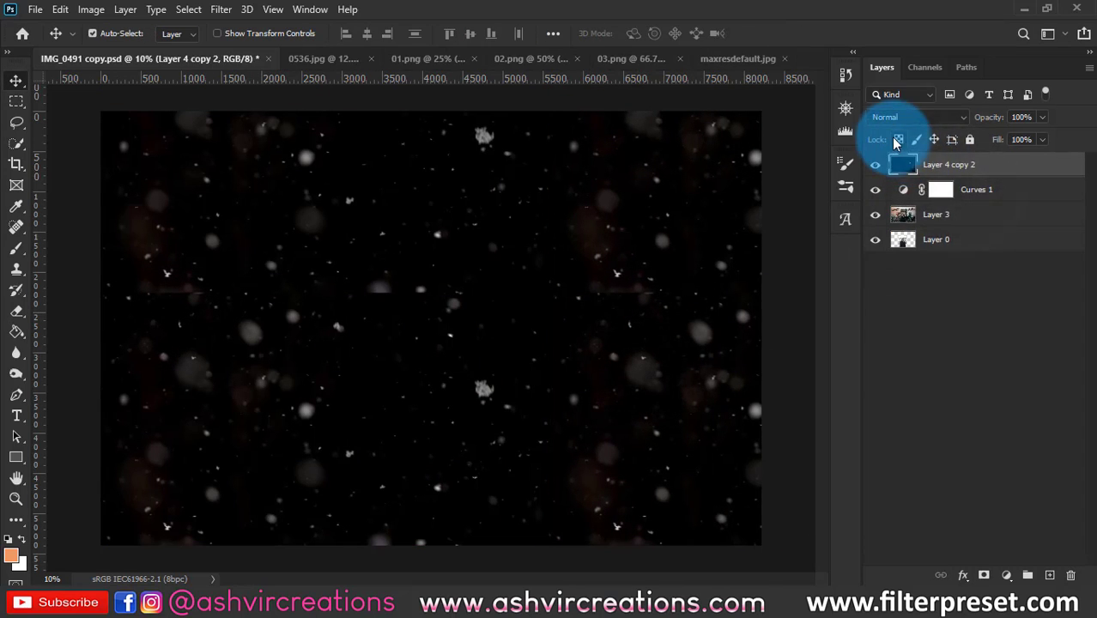
- Enlarge the Eraser to 700 px and erase the large blurred particles at the canvas's upper left and over the left ruin pillar
key("e")
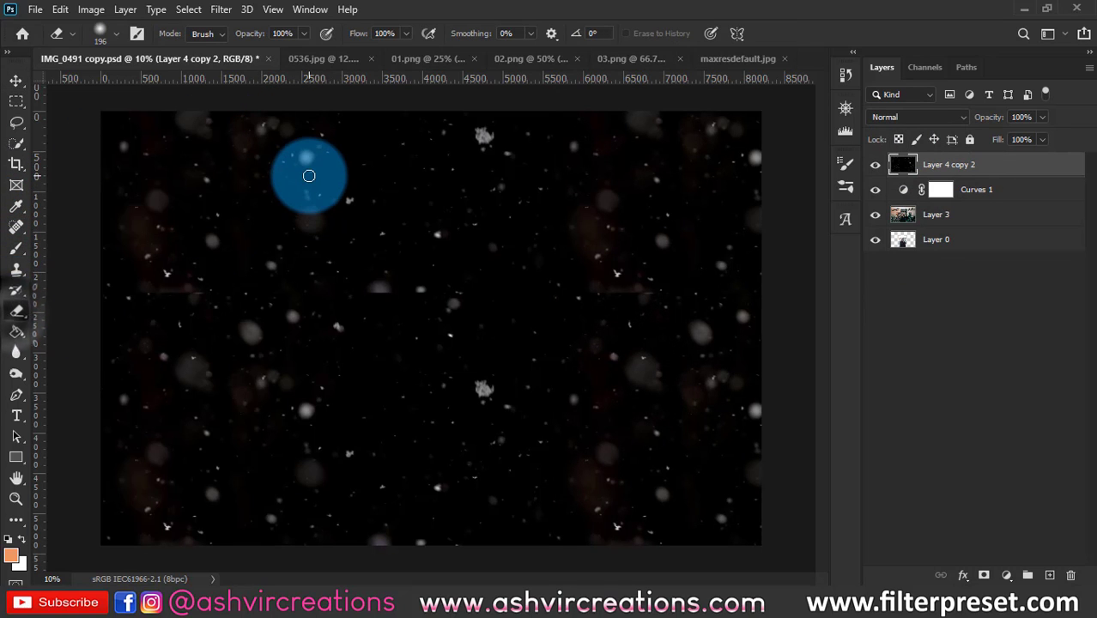
key("bracketright")
key("bracketright")
key("bracketright")
left_click_drag(312, 170, 183, 112)
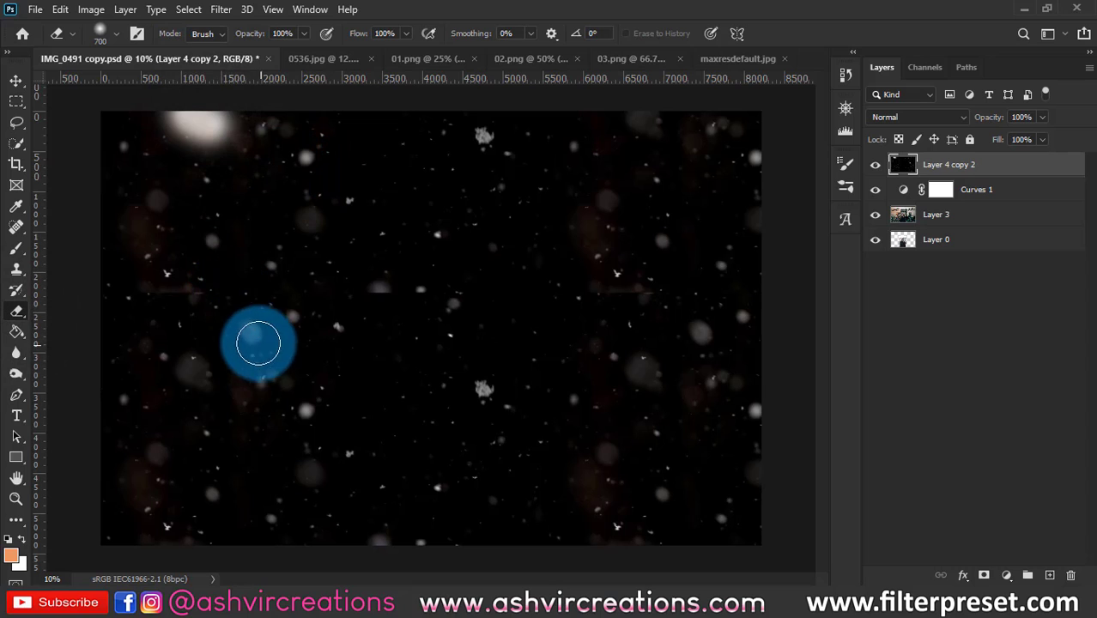
left_click(245, 329)
key("p")
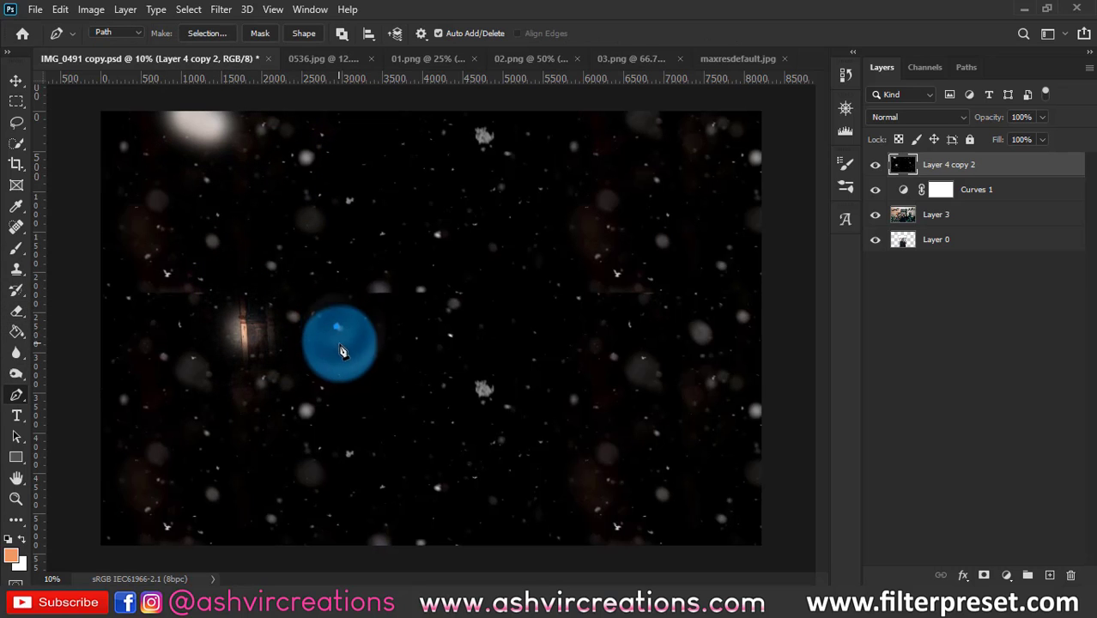
- Reduce the Eraser to 500 px and erase the white particle clump over the man's jacket on the particle layer
key("e")
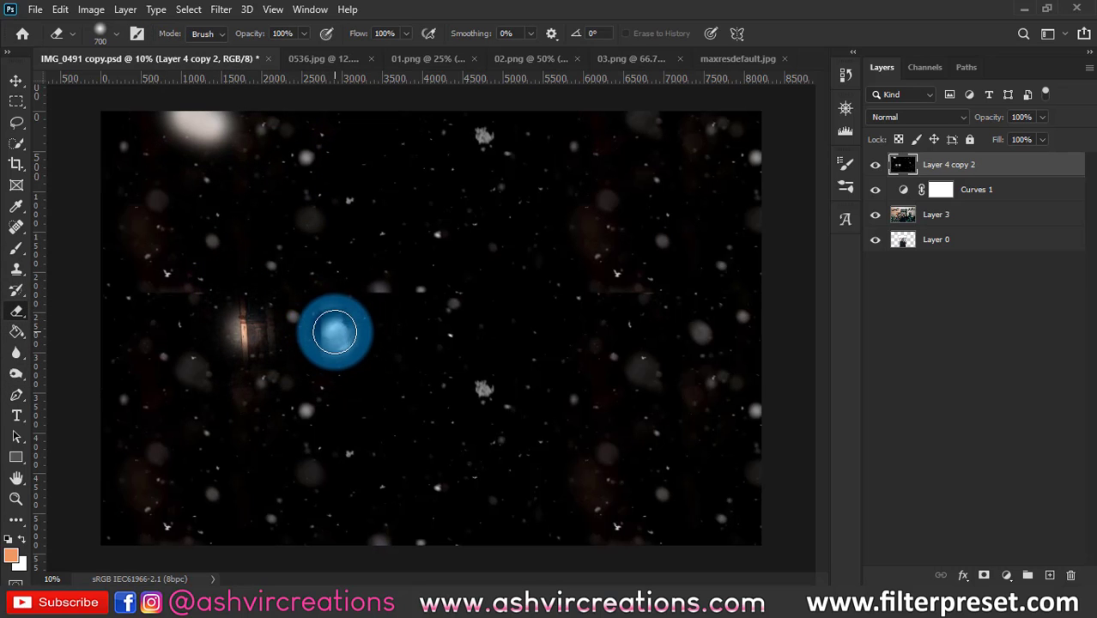
key("bracketleft")
key("bracketleft")
left_click(454, 343)
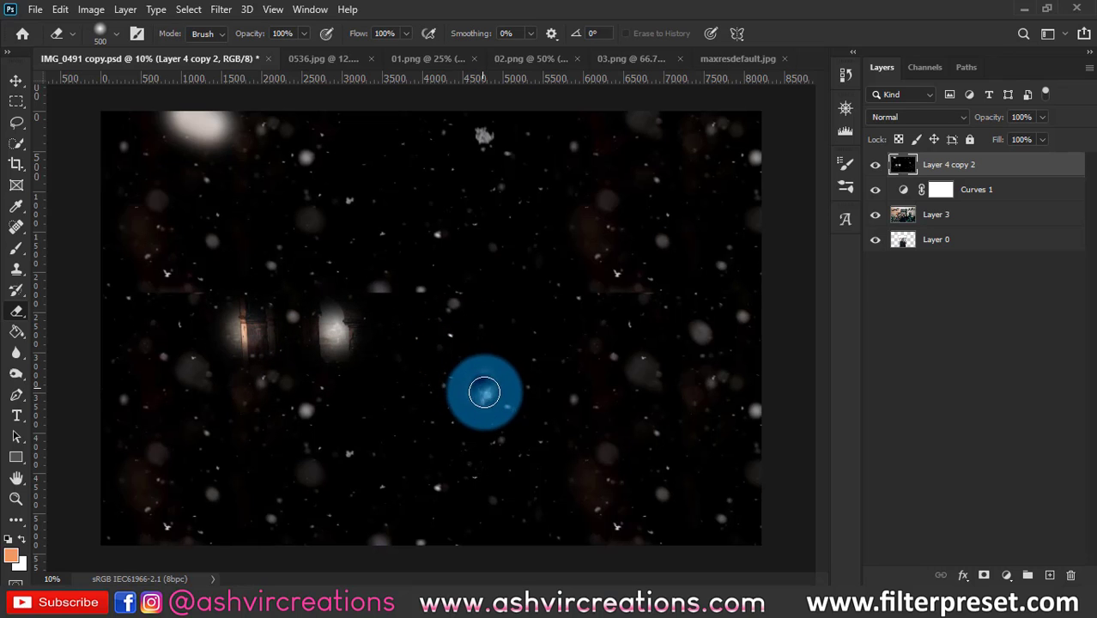
- Enlarge the Eraser to 700 px and erase the blurred particles over the rocky slope and the canvas's lower-left corner
key("bracketright")
key("bracketright")
left_click_drag(321, 471, 303, 473)
left_click(308, 415)
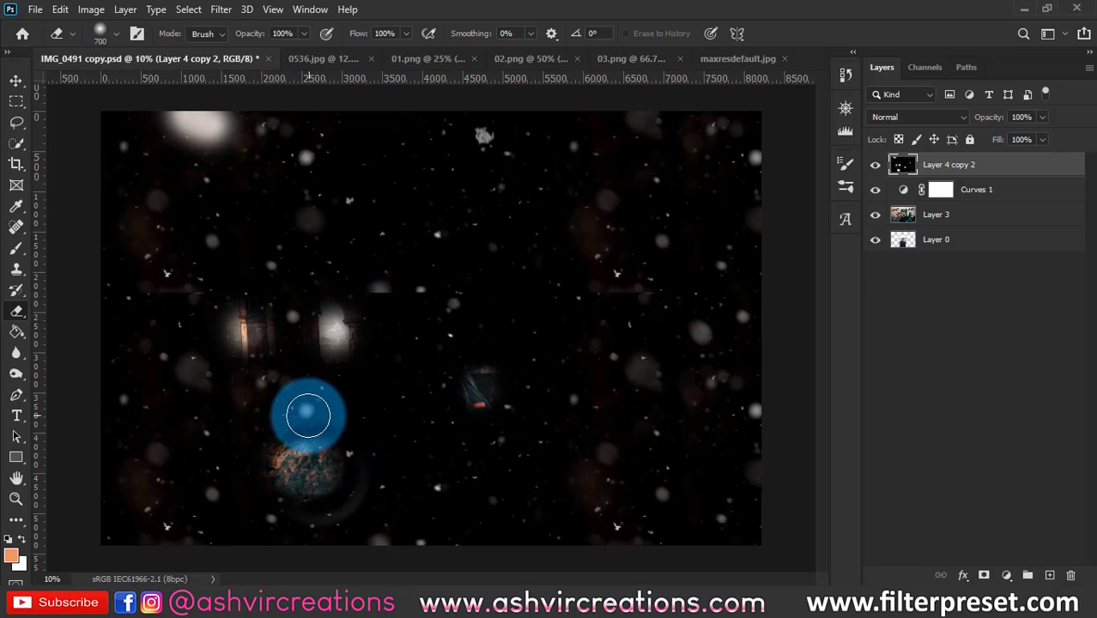
mouse_move(185, 447)
left_mouse_down()
mouse_move(152, 460)
mouse_move(144, 522)
left_mouse_up()
- Erase the white particle clump at the canvas's upper centre and the large blurred particles over the city on the right
left_click(675, 118)
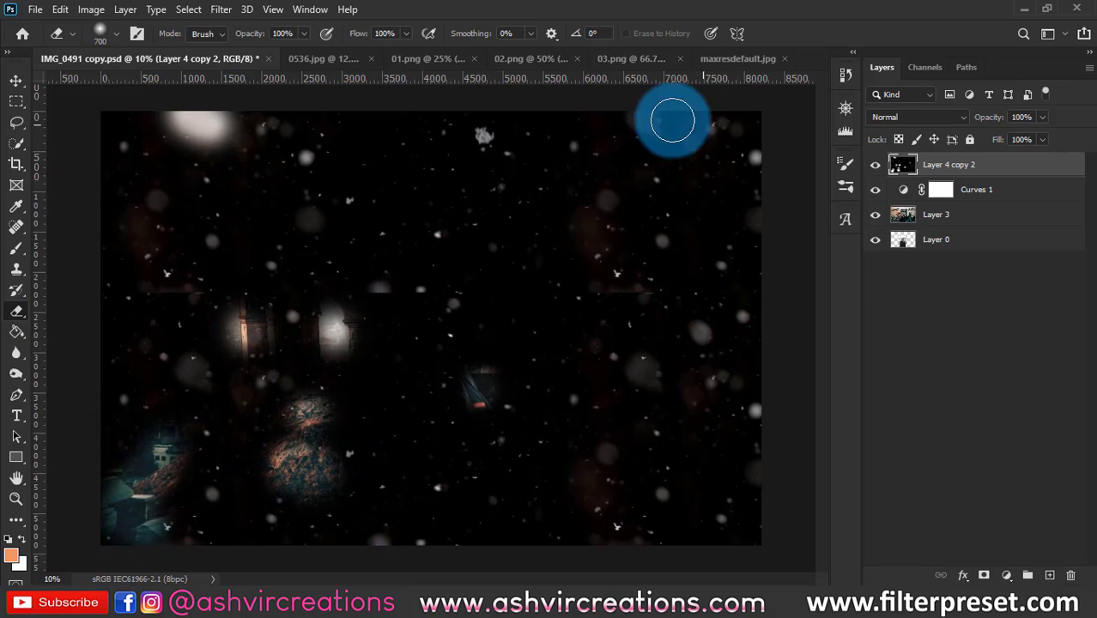
left_click(486, 137)
left_click(581, 293)
left_click(718, 405)
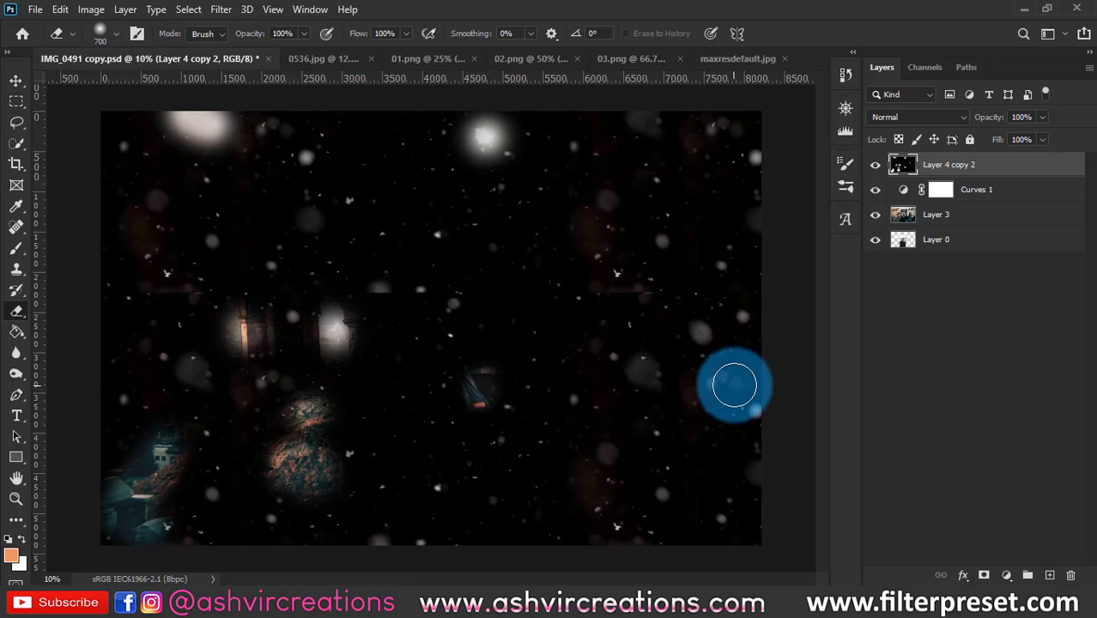
left_click_drag(735, 384, 724, 381)
left_click_drag(711, 329, 703, 335)
- Erase the reddish smudges and blurred particles over the lower-right dragon, the bottom edge and the sky beside the right ruin pillar
mouse_move(607, 461)
left_mouse_down()
mouse_move(595, 477)
mouse_move(604, 490)
left_mouse_up()
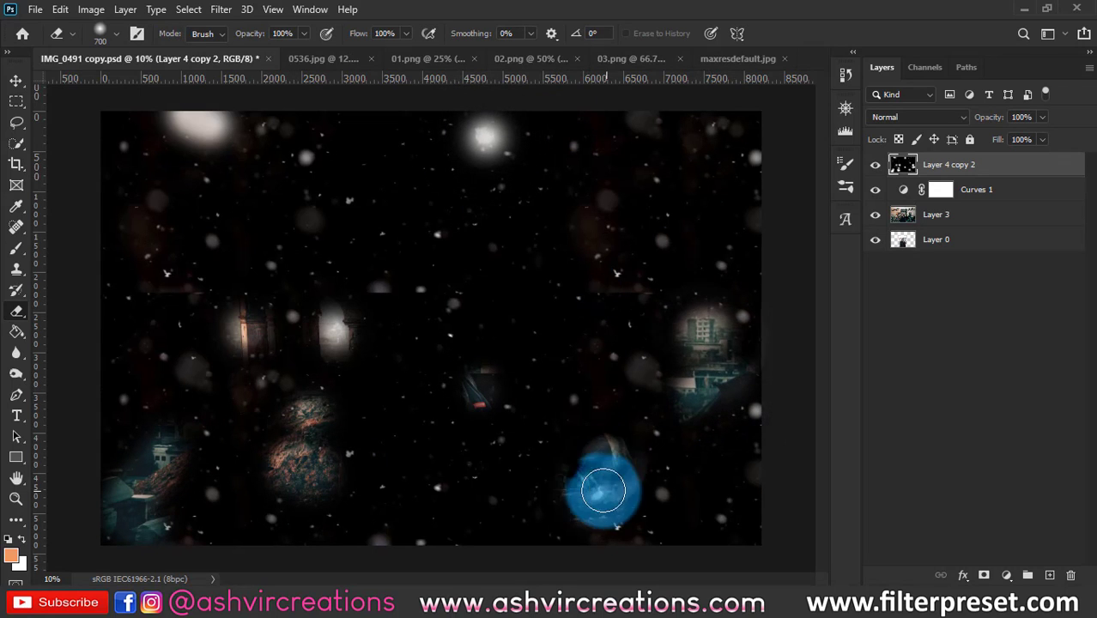
left_click(600, 257)
left_click(605, 520)
left_click(653, 553)
left_click(587, 549)
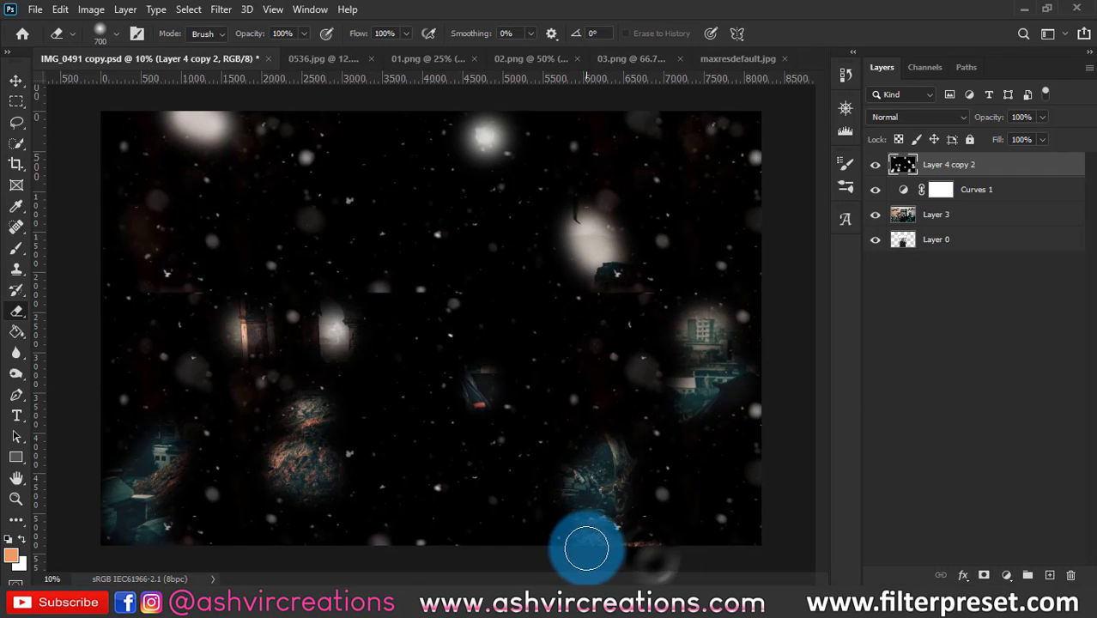
- Darken the particle layer's background with Levels by moving the black input point slightly inward
left_click(976, 193)
key("ctrl+l")
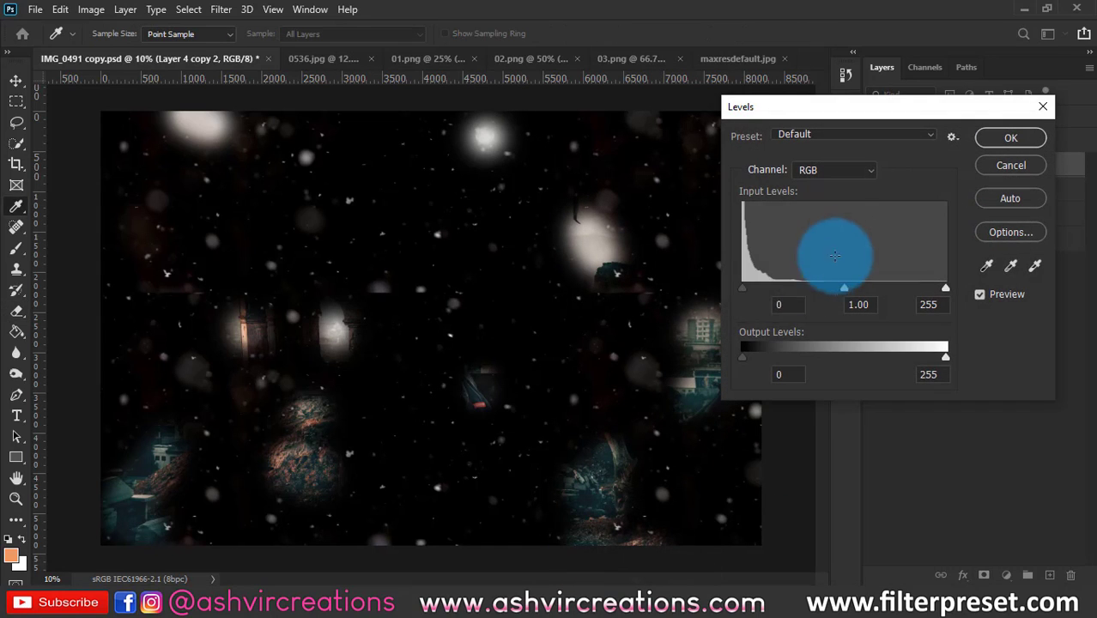
left_click_drag(747, 285, 750, 286)
left_click(1003, 137)
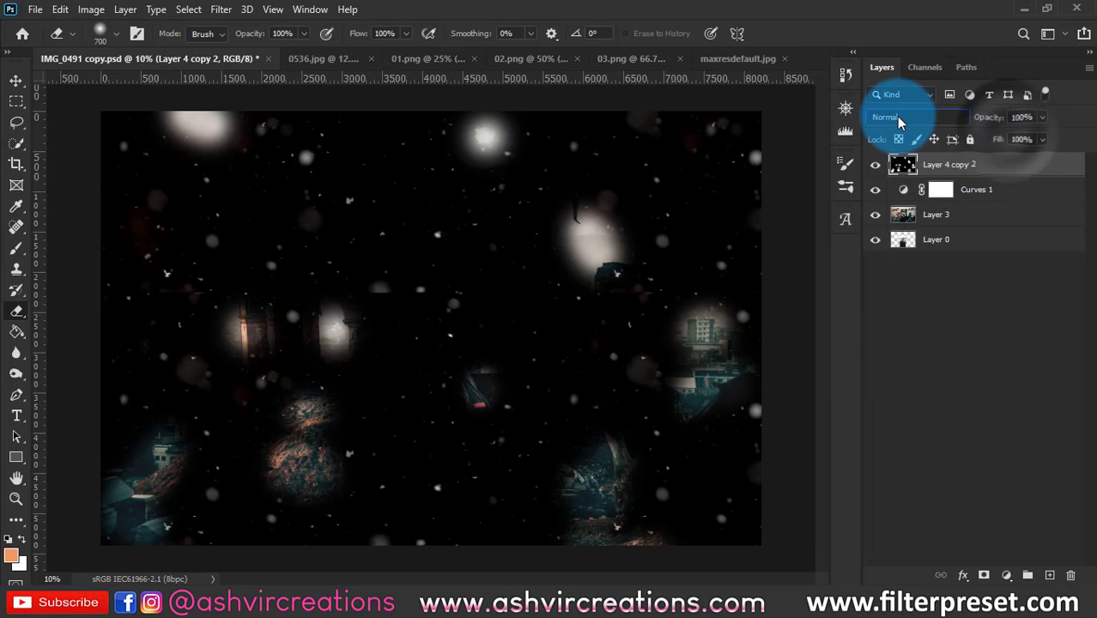
- Set the particle layer's blend mode to Screen and check its effect on the composite
left_click(896, 116)
left_click(898, 251)
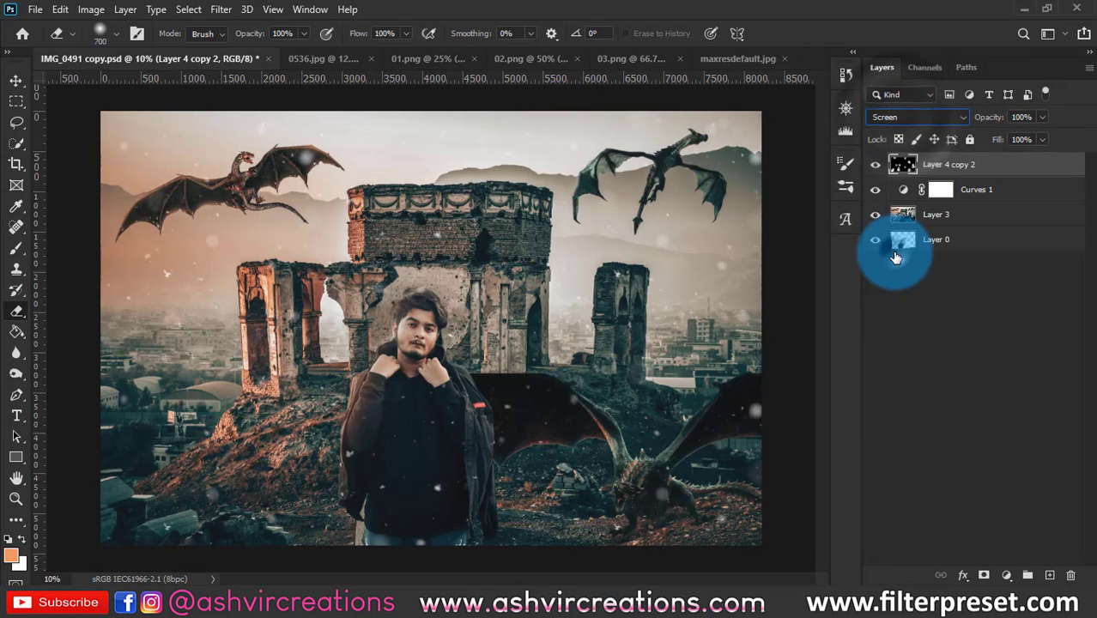
left_click(874, 166)
- Erase the distracting bright particles over the left dragon, the man, the lower-right dragon and its wing
mouse_move(221, 281)
left_mouse_down()
mouse_move(363, 313)
mouse_move(278, 262)
mouse_move(243, 269)
mouse_move(283, 249)
mouse_move(313, 149)
mouse_move(289, 166)
mouse_move(278, 202)
mouse_move(306, 254)
mouse_move(169, 199)
mouse_move(147, 202)
mouse_move(281, 182)
mouse_move(331, 206)
mouse_move(165, 196)
mouse_move(143, 212)
mouse_move(225, 200)
mouse_move(654, 191)
mouse_move(767, 162)
mouse_move(754, 247)
mouse_move(508, 406)
mouse_move(460, 426)
mouse_move(443, 419)
mouse_move(454, 417)
mouse_move(450, 491)
mouse_move(430, 492)
mouse_move(460, 498)
mouse_move(384, 483)
mouse_move(344, 454)
mouse_move(379, 511)
mouse_move(429, 545)
mouse_move(388, 553)
mouse_move(364, 549)
mouse_move(433, 545)
mouse_move(517, 477)
left_mouse_up()
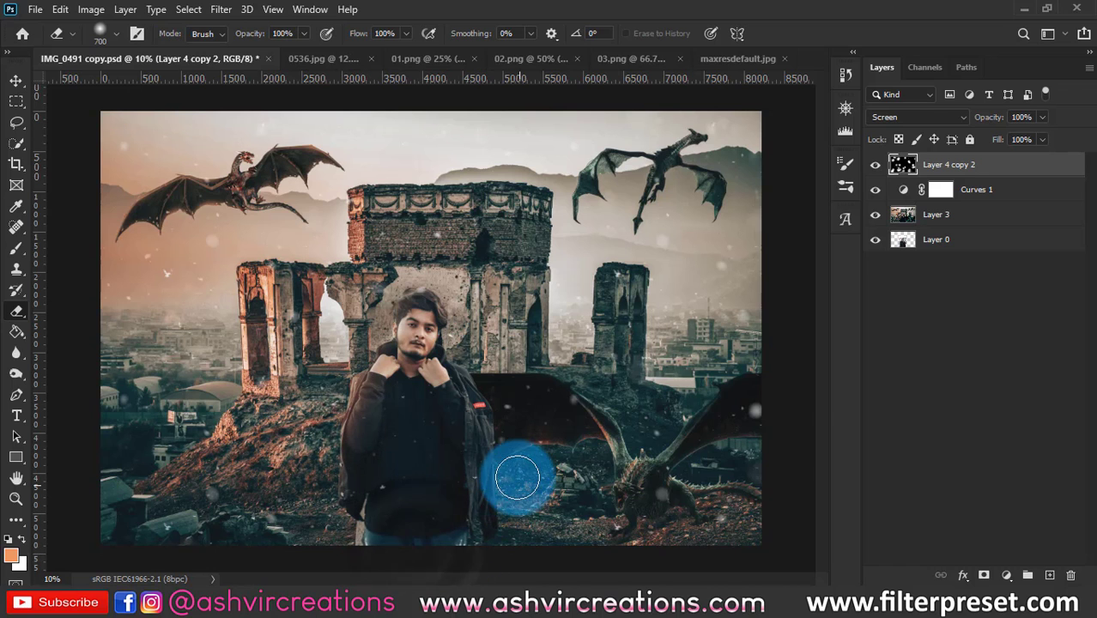
scroll(518, 477, "up", 2)
mouse_move(519, 418)
left_mouse_down()
mouse_move(528, 425)
mouse_move(516, 442)
left_mouse_up()
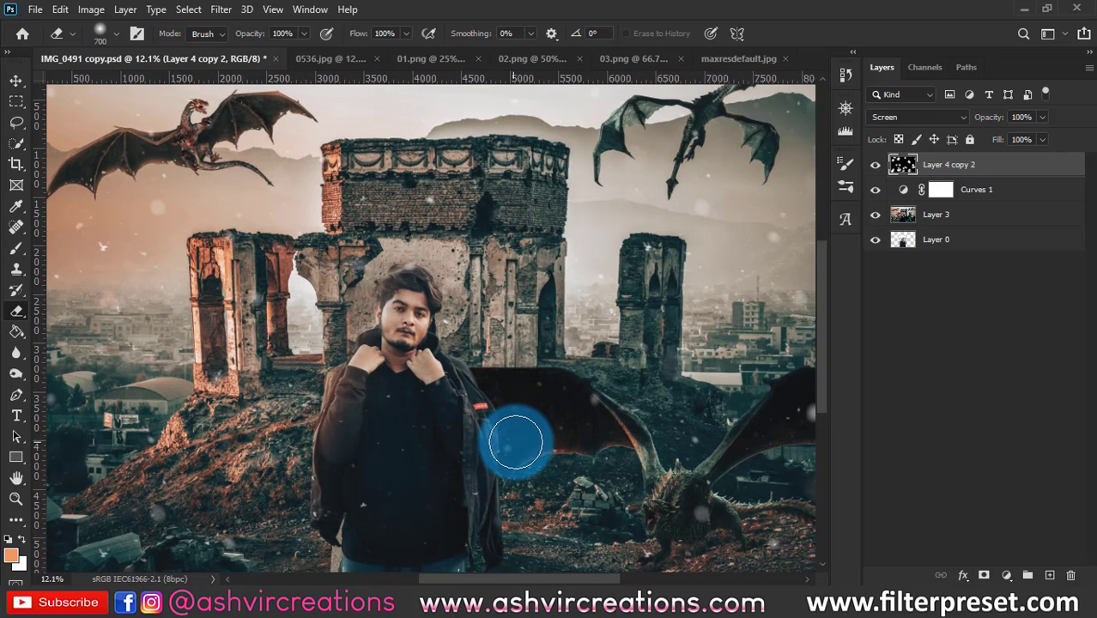
scroll(525, 453, "down", 2)
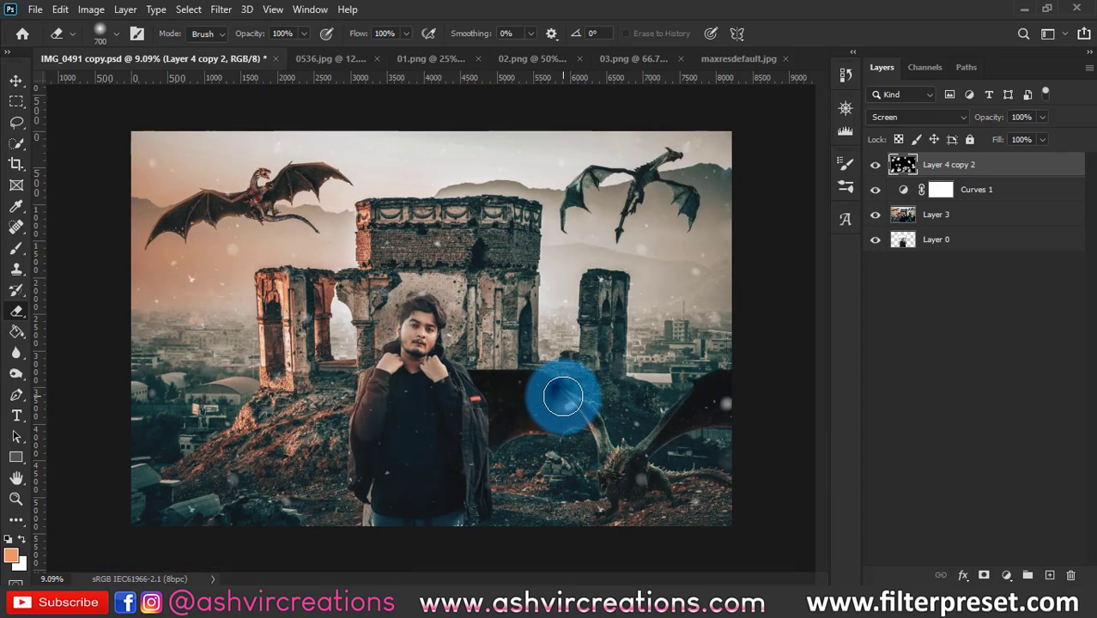
mouse_move(563, 397)
left_mouse_down()
mouse_move(729, 387)
mouse_move(733, 409)
left_mouse_up()
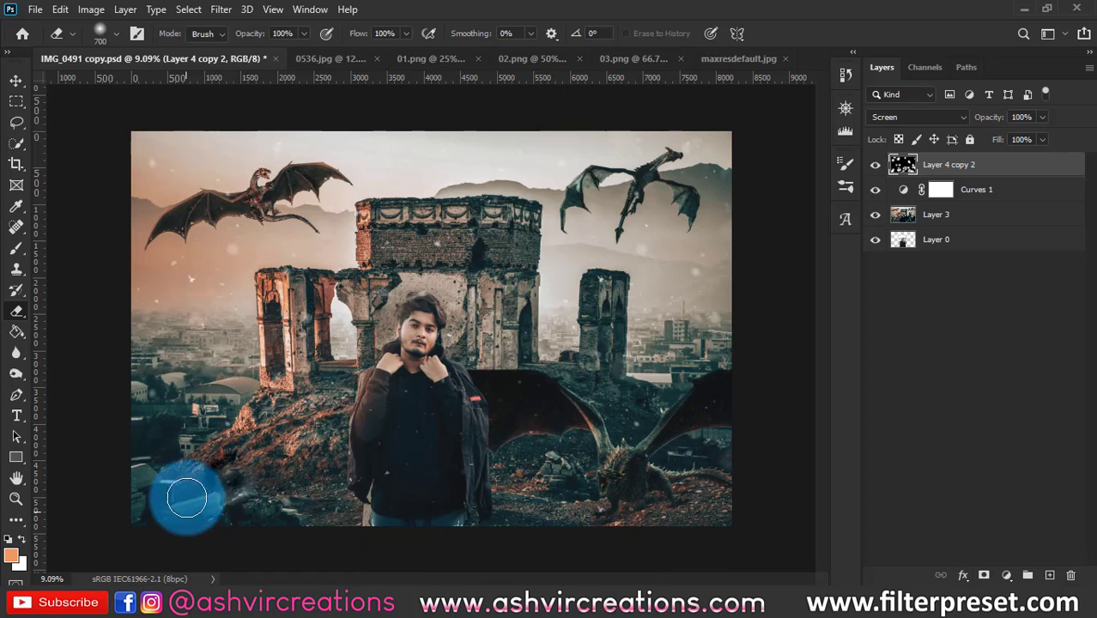
- Erase the remaining conspicuous particles in the left sky, on the ruin walls and above the man's head
left_click(195, 278)
left_click(441, 240)
left_click(418, 294)
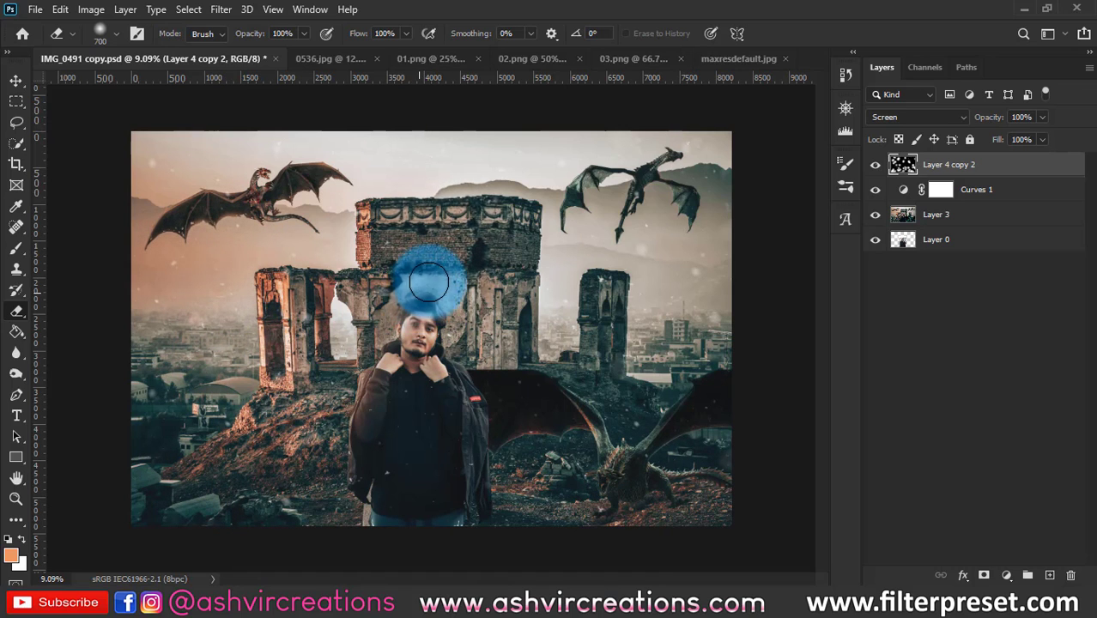
left_click(309, 315)
left_click(375, 297)
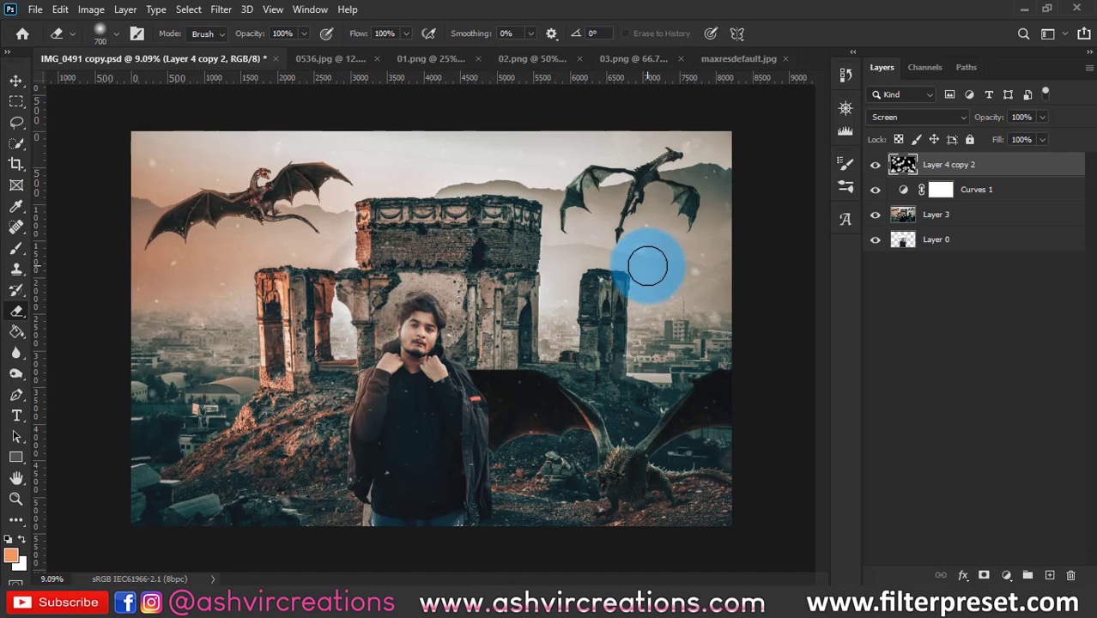
scroll(266, 224, "up", 2)
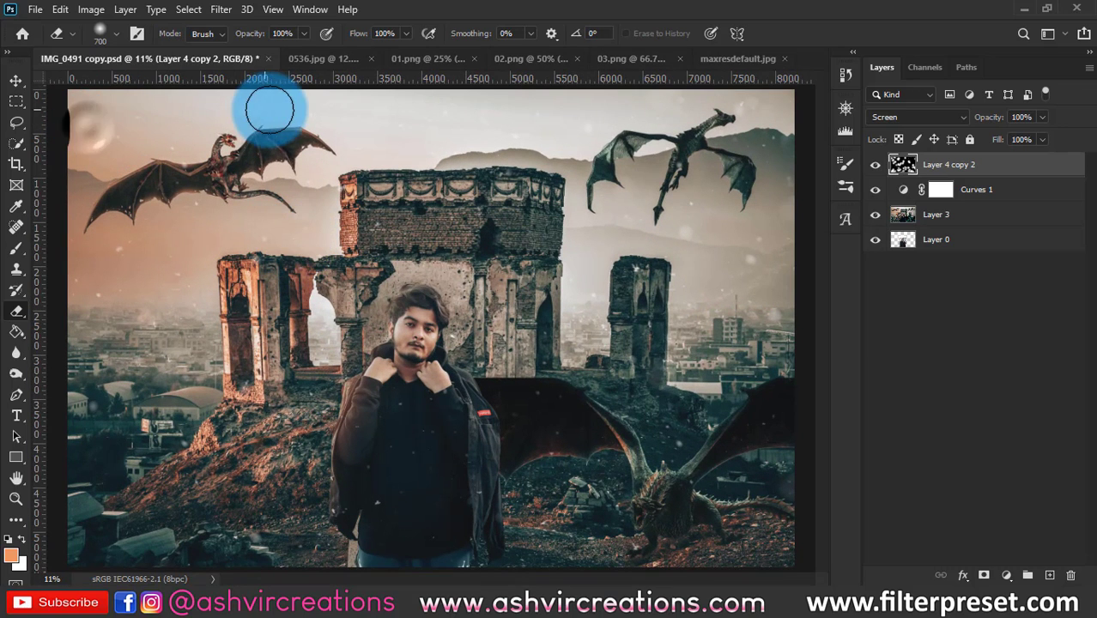
scroll(368, 289, "down", 2)
scroll(464, 288, "up", 1)
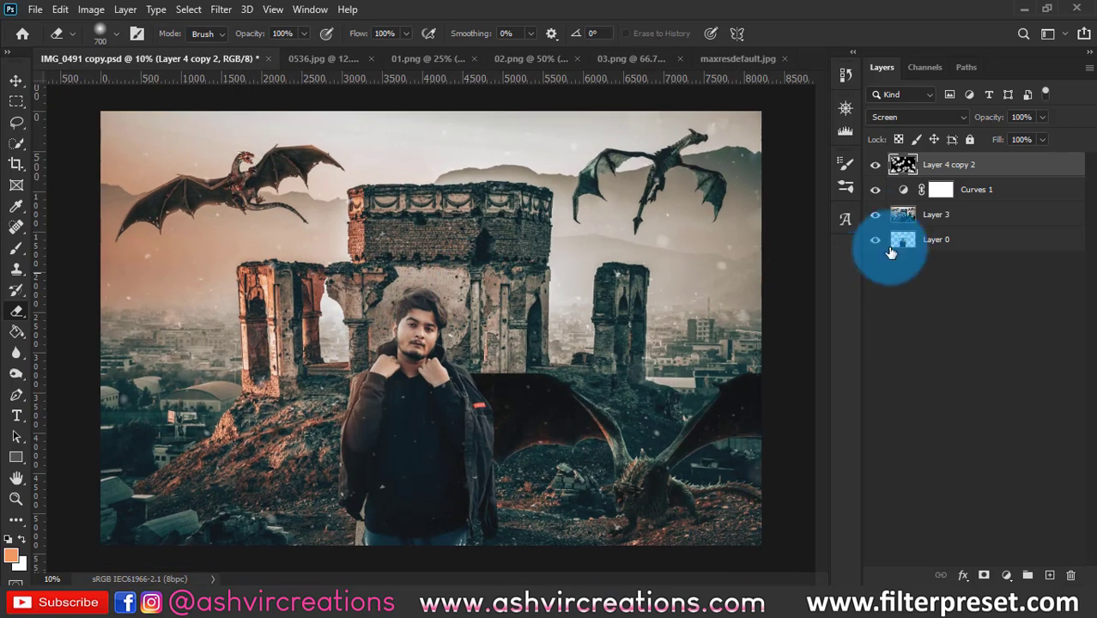
- Compare the composite with the particle layer hidden and shown, and inspect the man up close
left_click(876, 165)
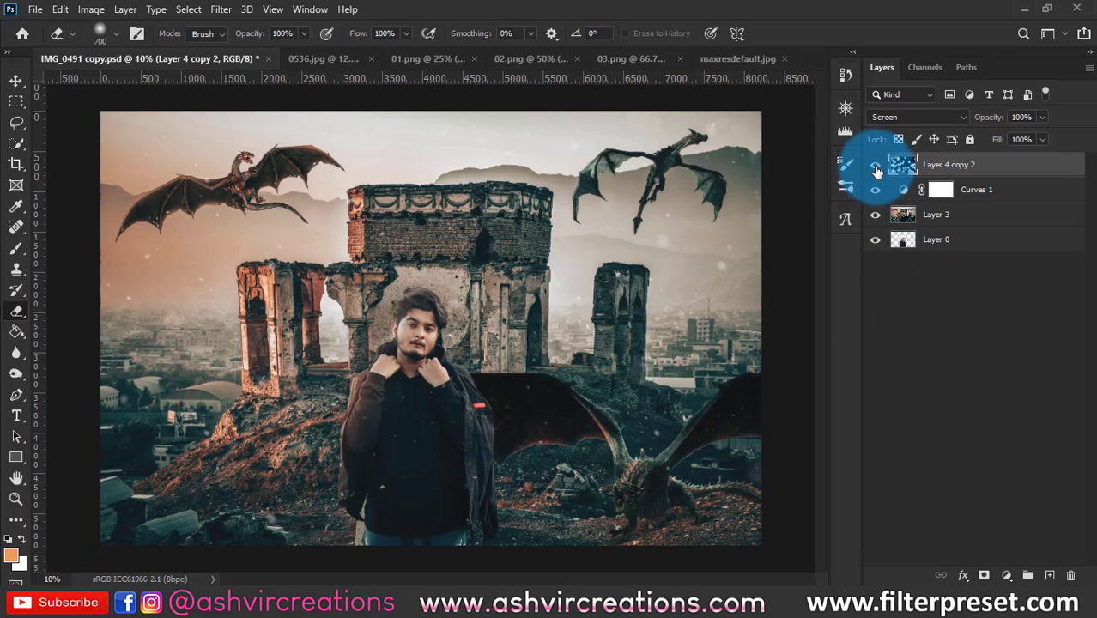
left_click(876, 171)
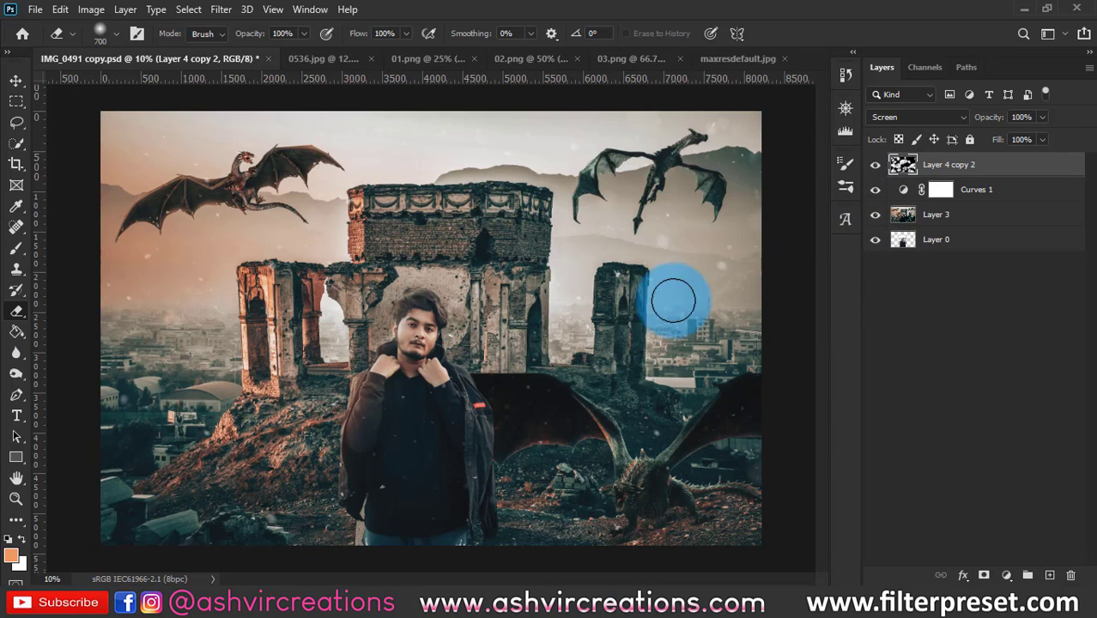
left_click(875, 165)
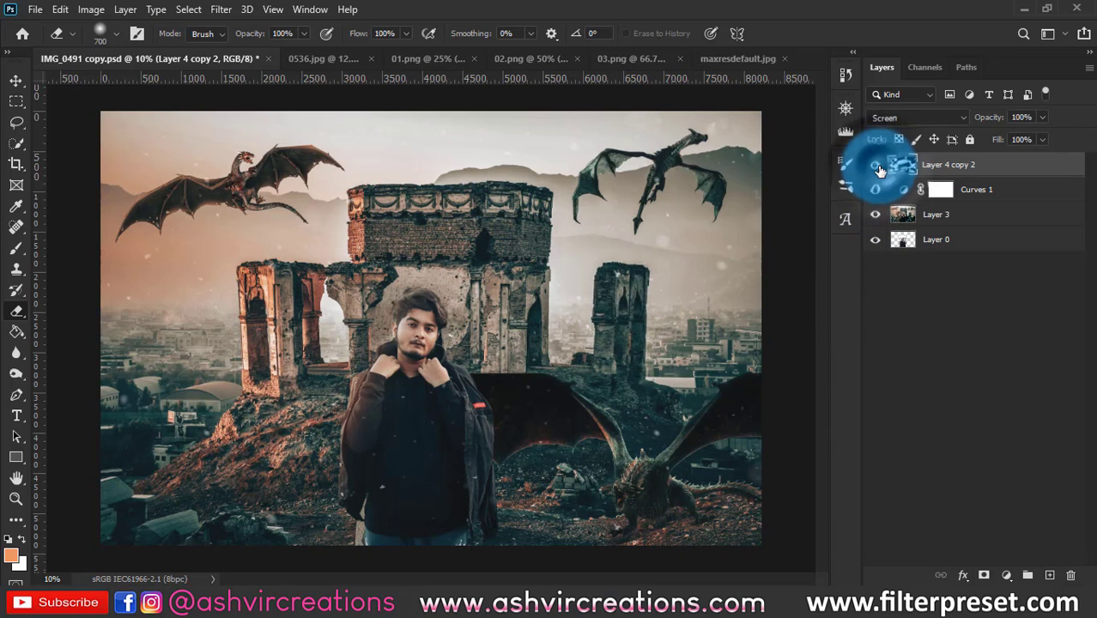
left_click(875, 164)
scroll(494, 309, "up", 4)
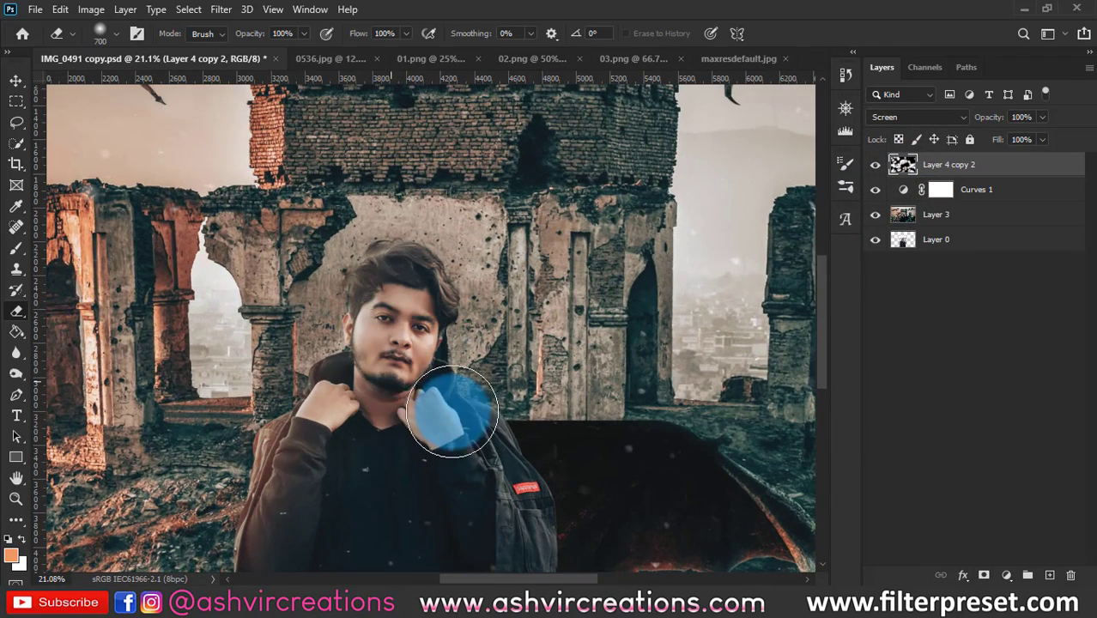
scroll(393, 323, "down", 2)
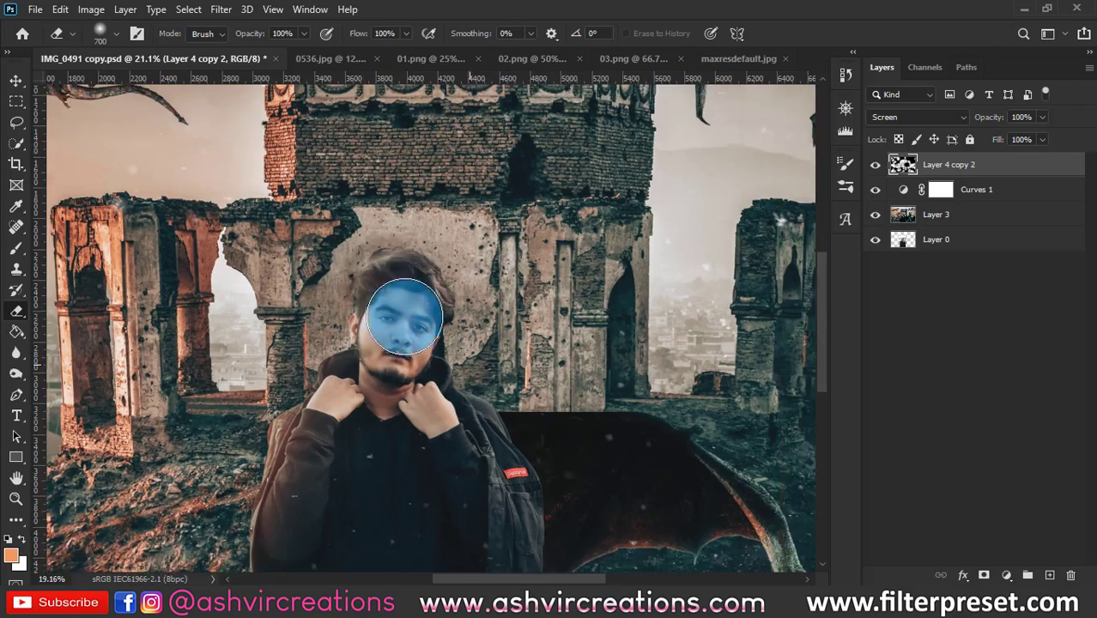
- Merge the particle layer, Curves 1 and Layer 3 into a single layer
key("v")
scroll(374, 312, "down", 3)
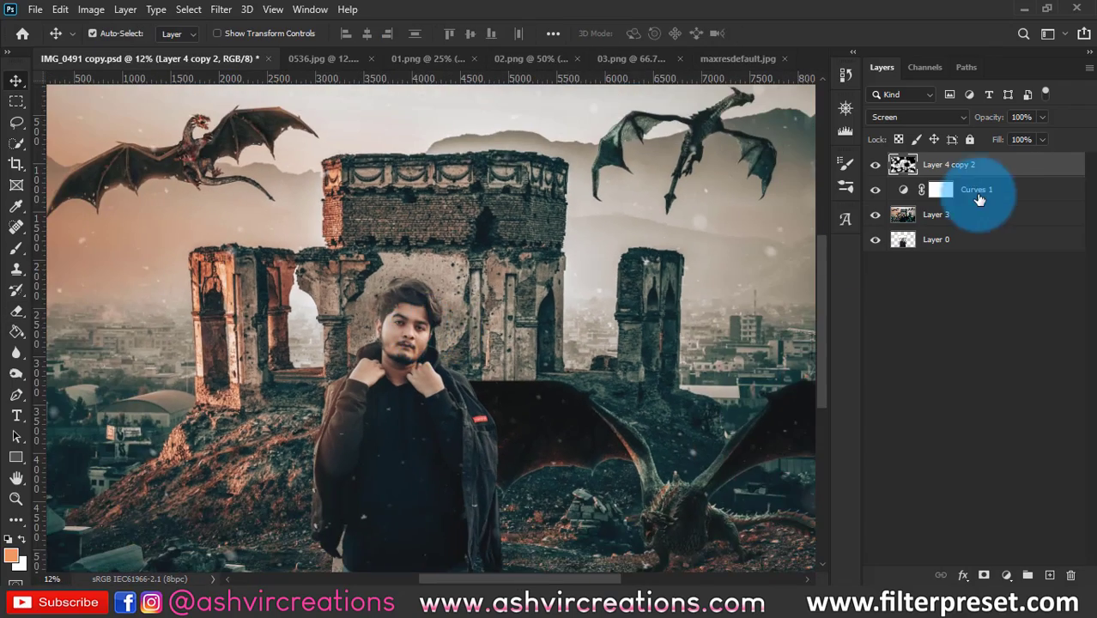
left_click(946, 222, "shift")
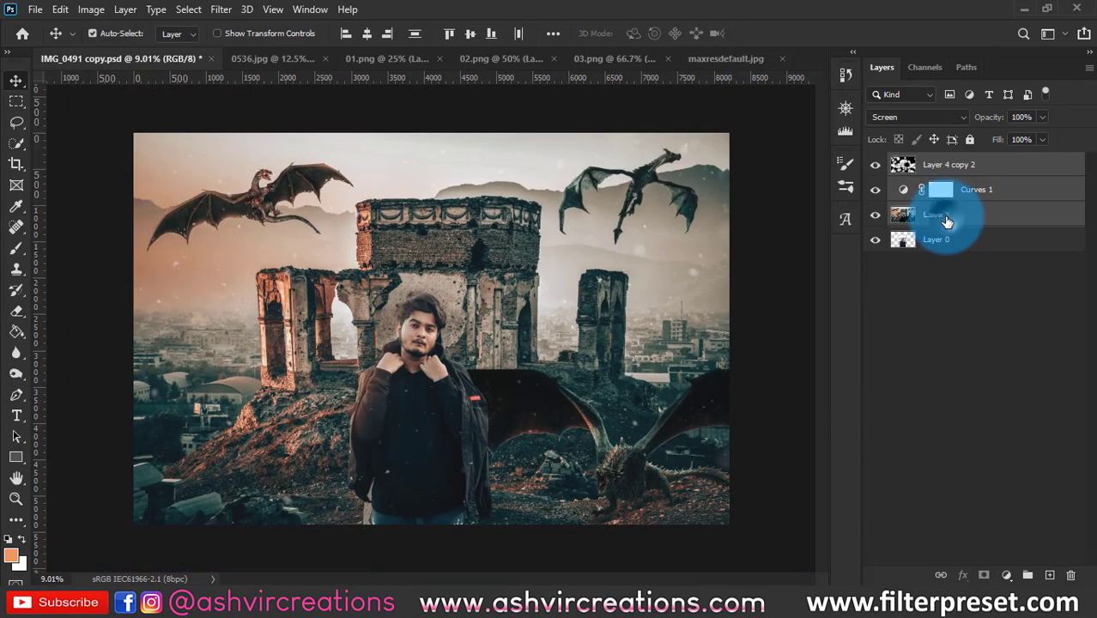
right_click(944, 215)
left_click(759, 476)
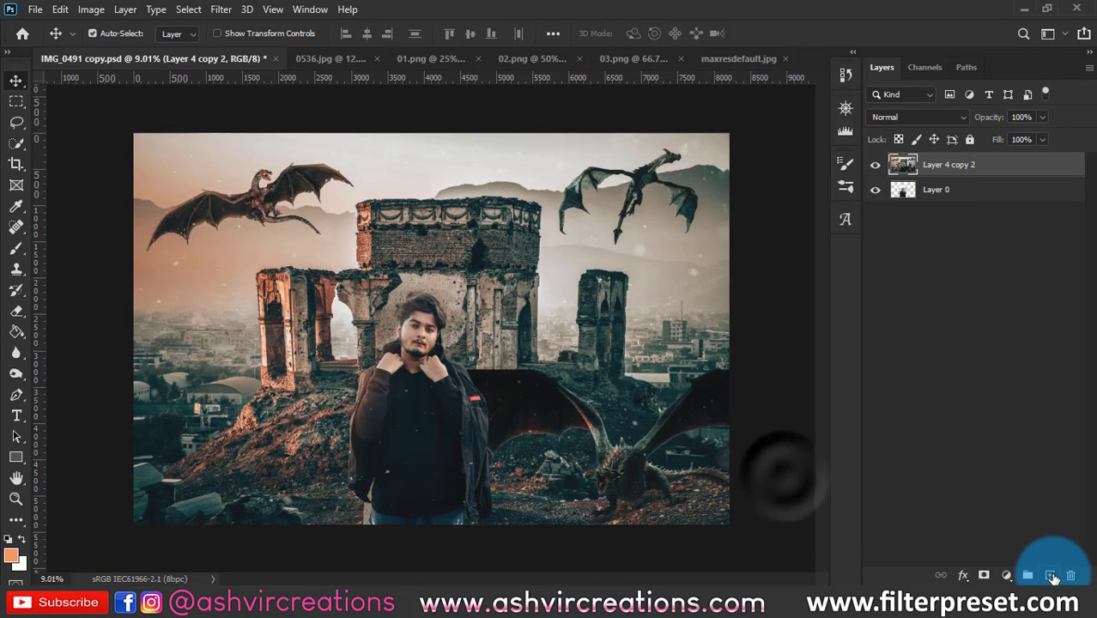
- Paint one soft 1900 px orange dab at 100% flow over the man's head on a new layer set to Screen
left_click(1050, 575)
left_click(23, 248)
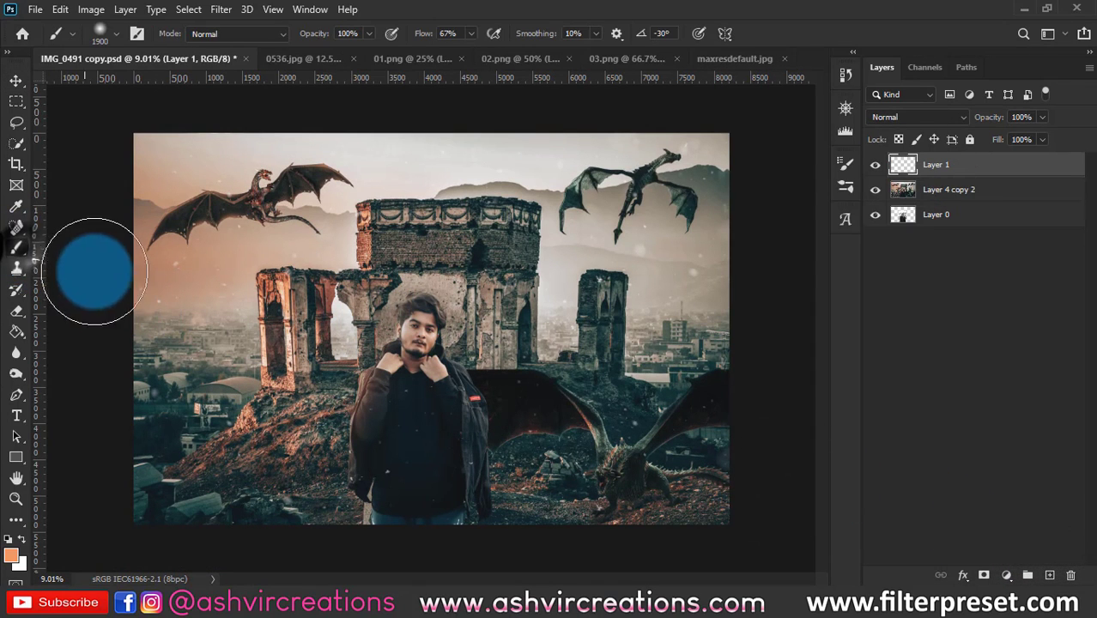
key("ctrl+z")
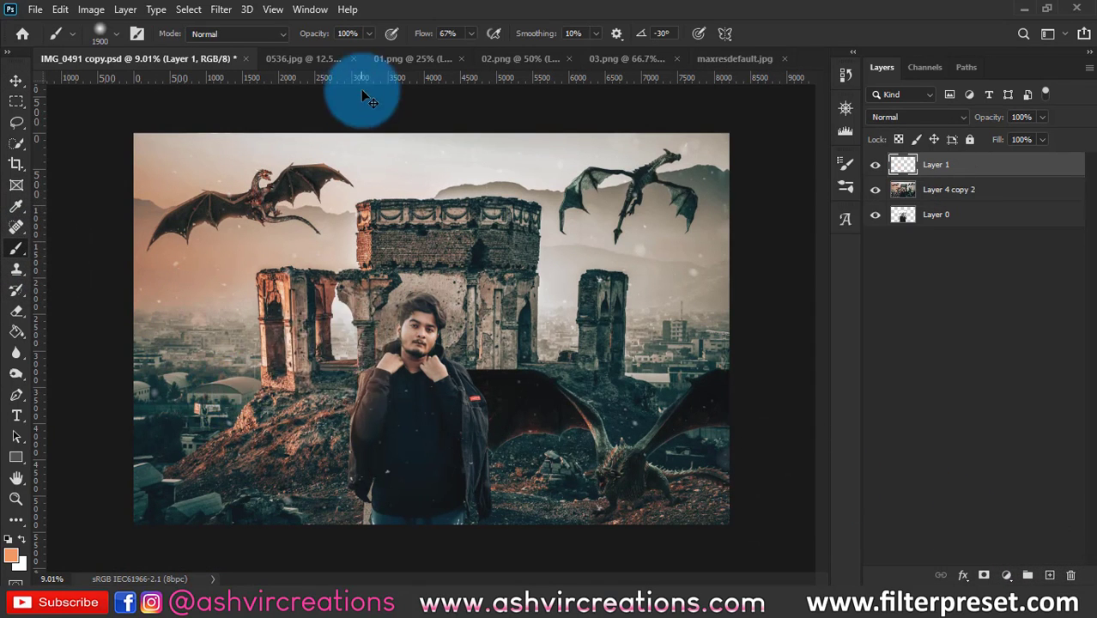
left_click_drag(416, 38, 577, 39)
left_click(399, 325)
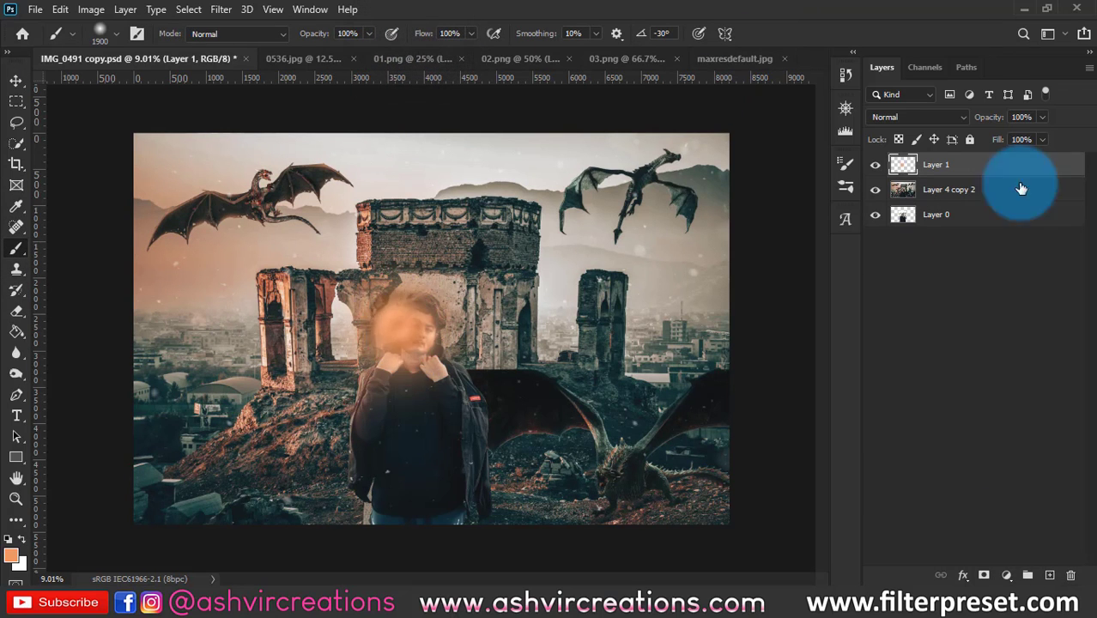
left_click(906, 117)
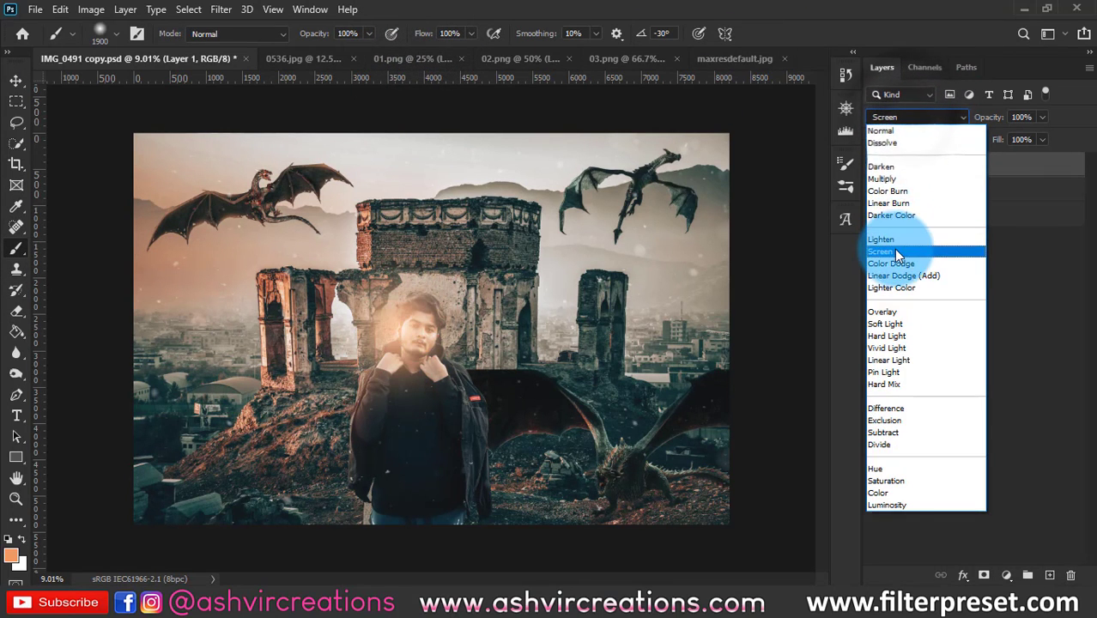
left_click(893, 249)
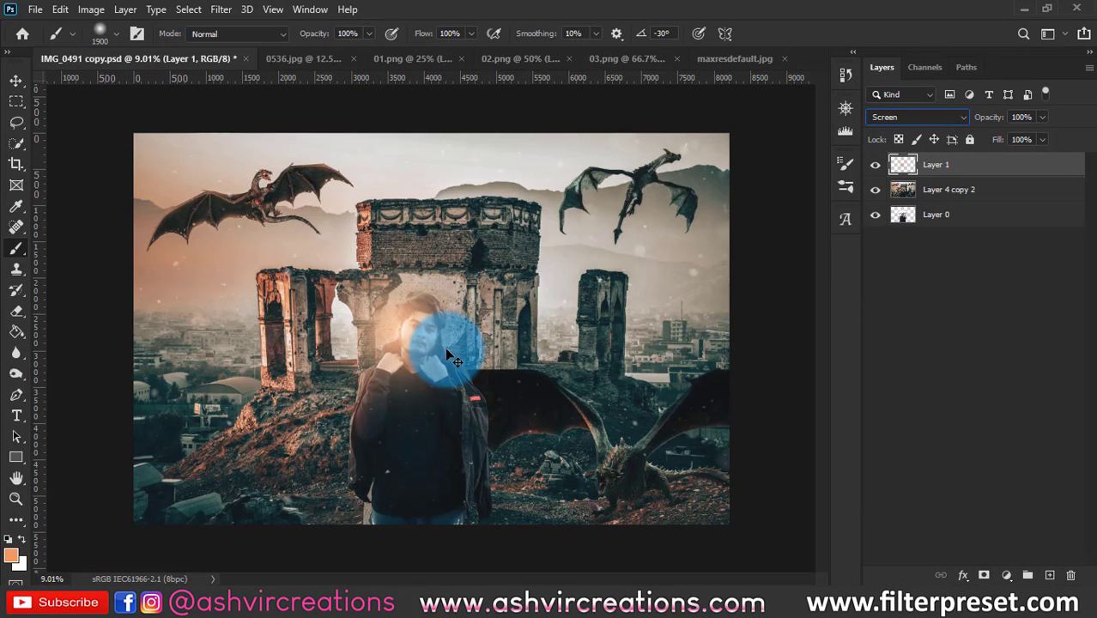
- Scale the orange glow up to about 199% and move it over the upper-left sky, keeping its Screen blend mode
key("ctrl+t")
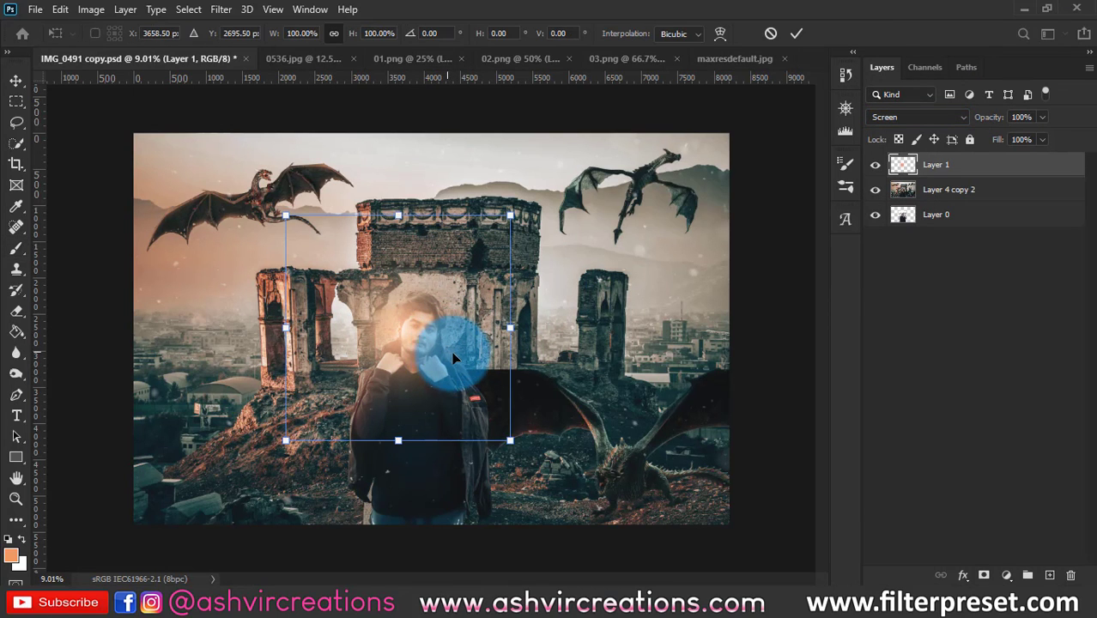
left_click_drag(508, 439, 619, 549)
left_click_drag(511, 418, 220, 316)
left_click(901, 117)
left_click(882, 251)
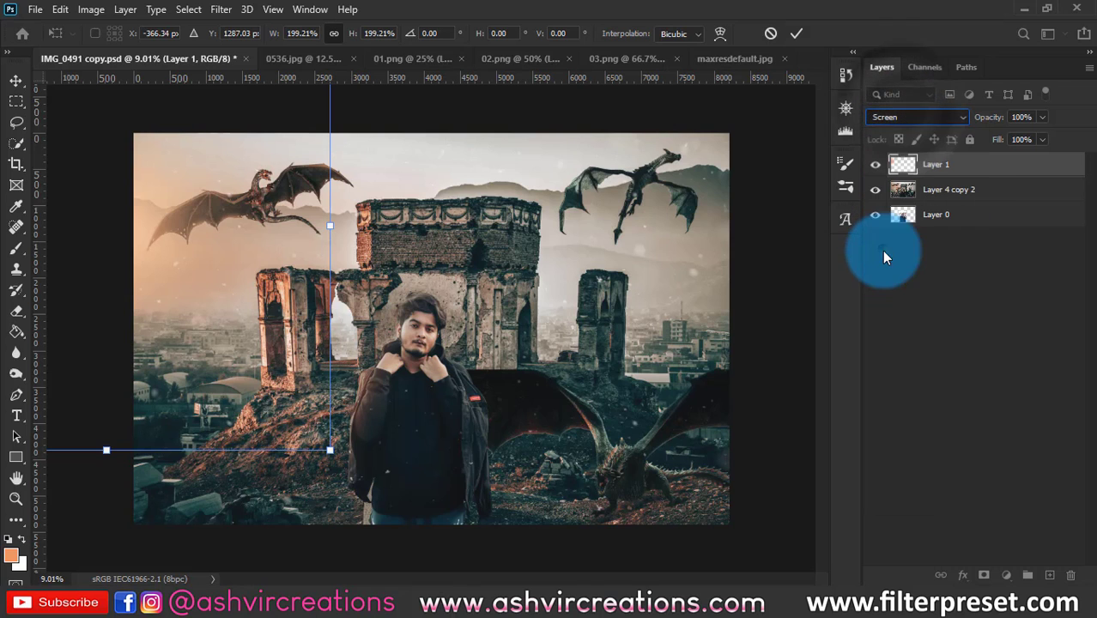
- Scale the orange glow up to about 429%, move it over the left side of the scene, and compare with it hidden and shown
left_click_drag(327, 450, 695, 595)
scroll(485, 433, "up", 2)
scroll(468, 417, "down", 5)
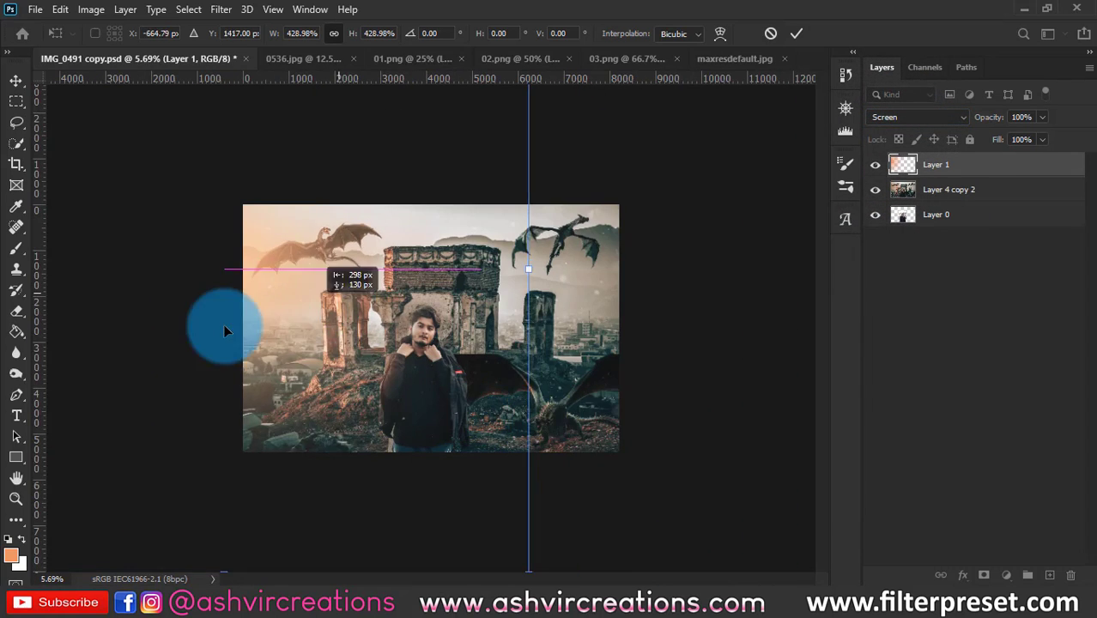
left_click_drag(224, 323, 249, 381)
scroll(350, 349, "up", 3)
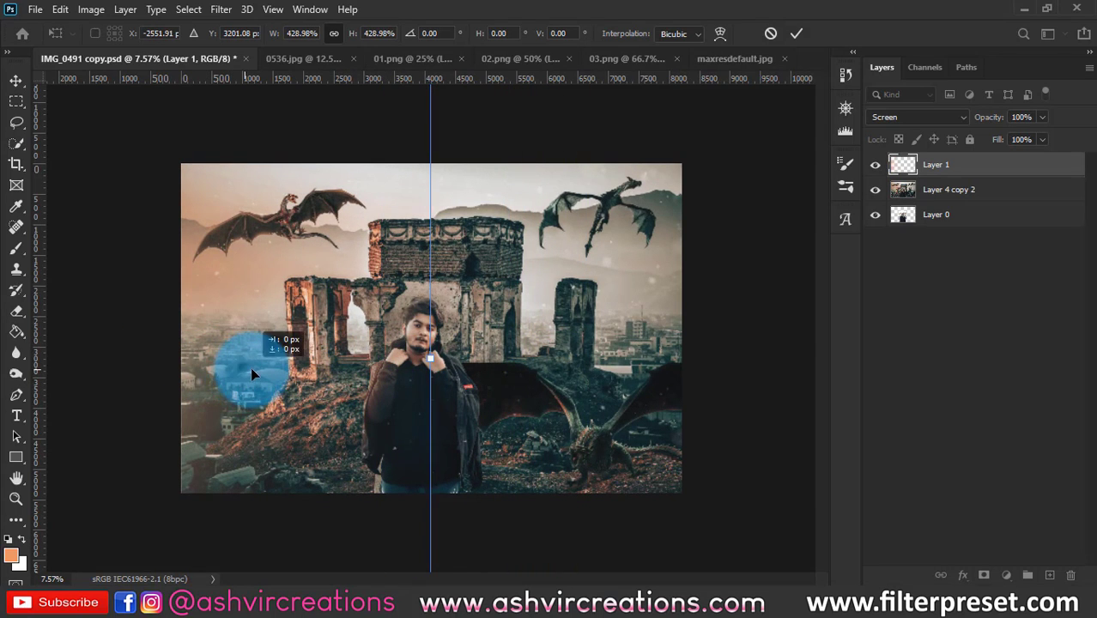
key("Return")
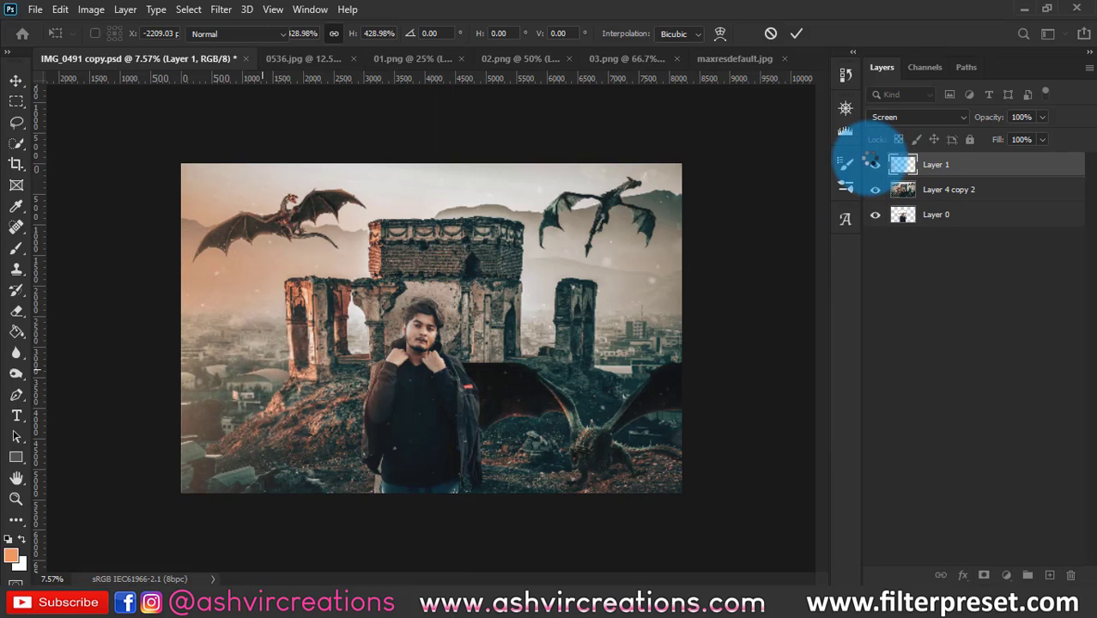
left_click(876, 164)
left_click(875, 164)
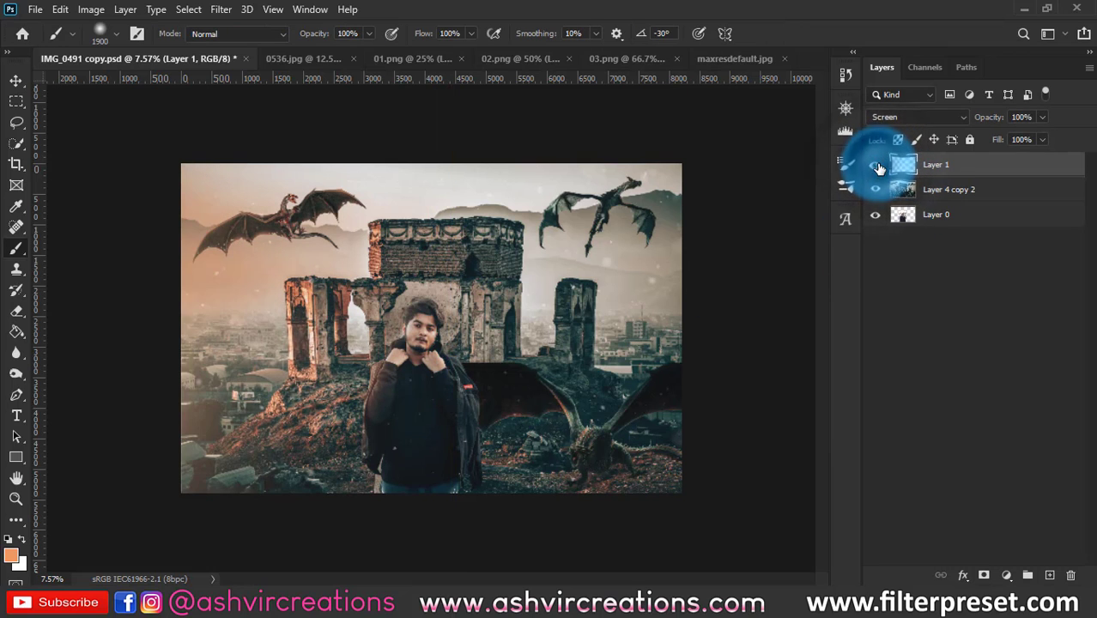
left_click(875, 164)
left_click(876, 164)
- Switch to the Eraser and set it to 2520 px at 37% opacity for the glow layer
key("ctrl+plus")
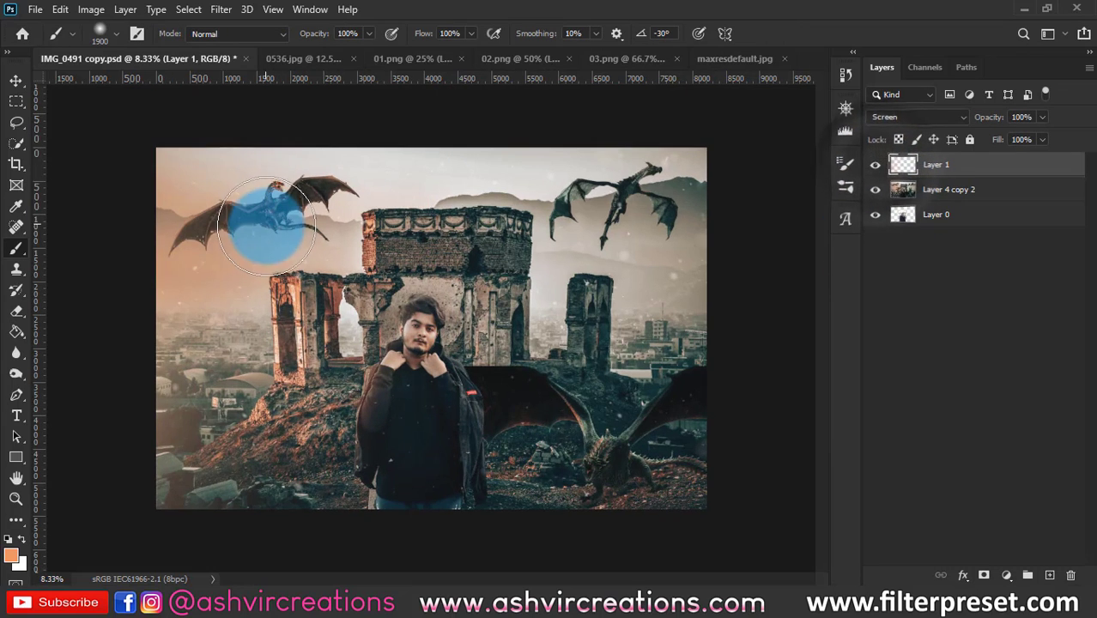
key("e")
right_click(369, 240)
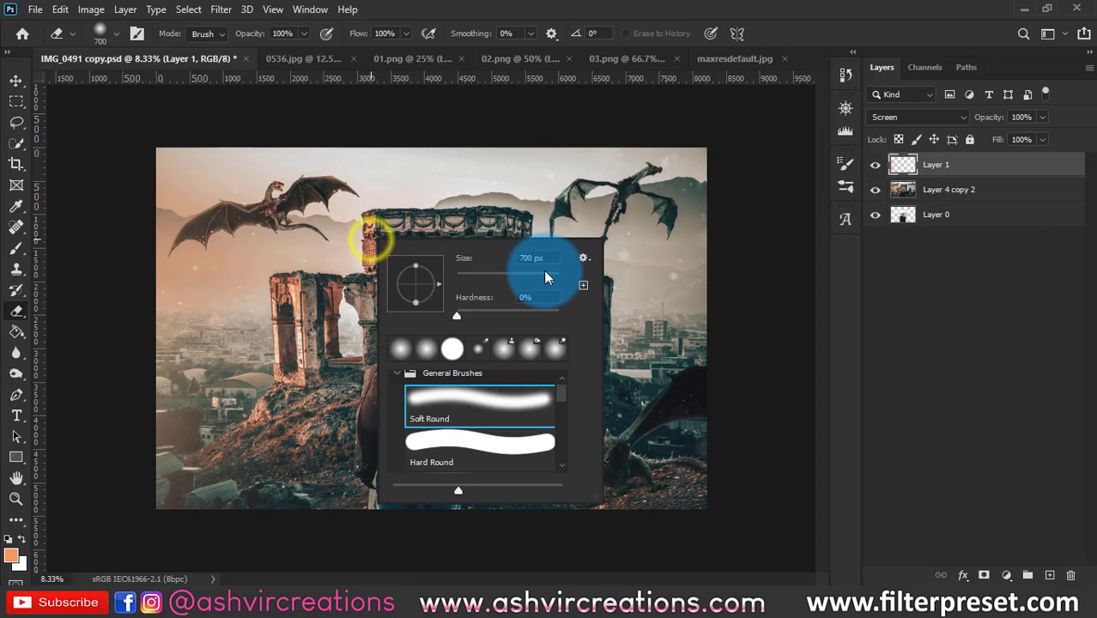
left_click_drag(554, 279, 557, 279)
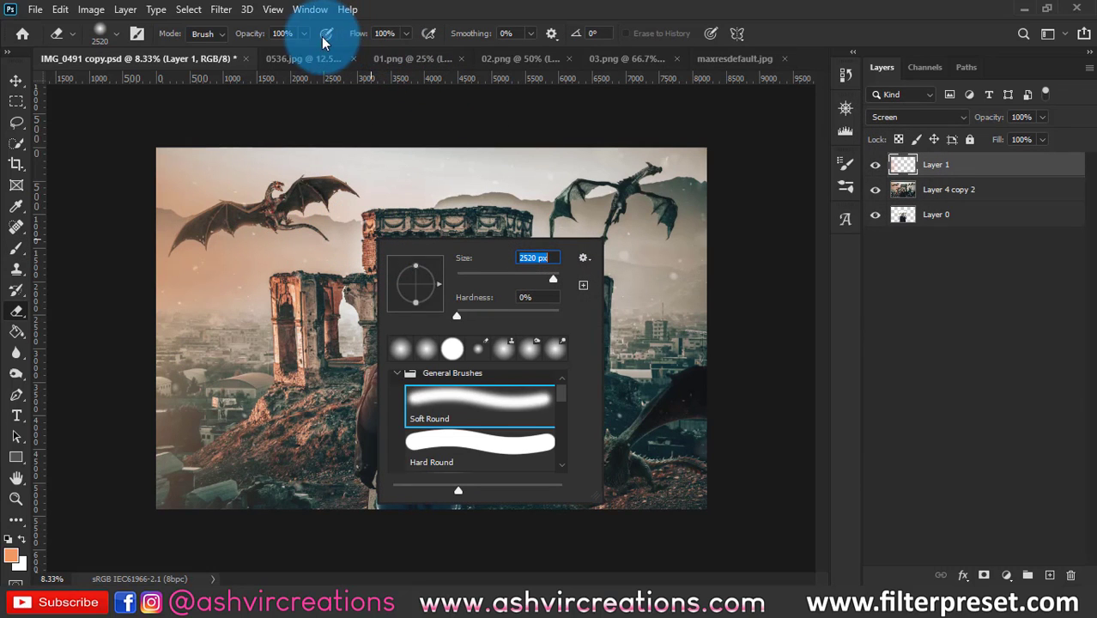
left_click_drag(258, 36, 210, 38)
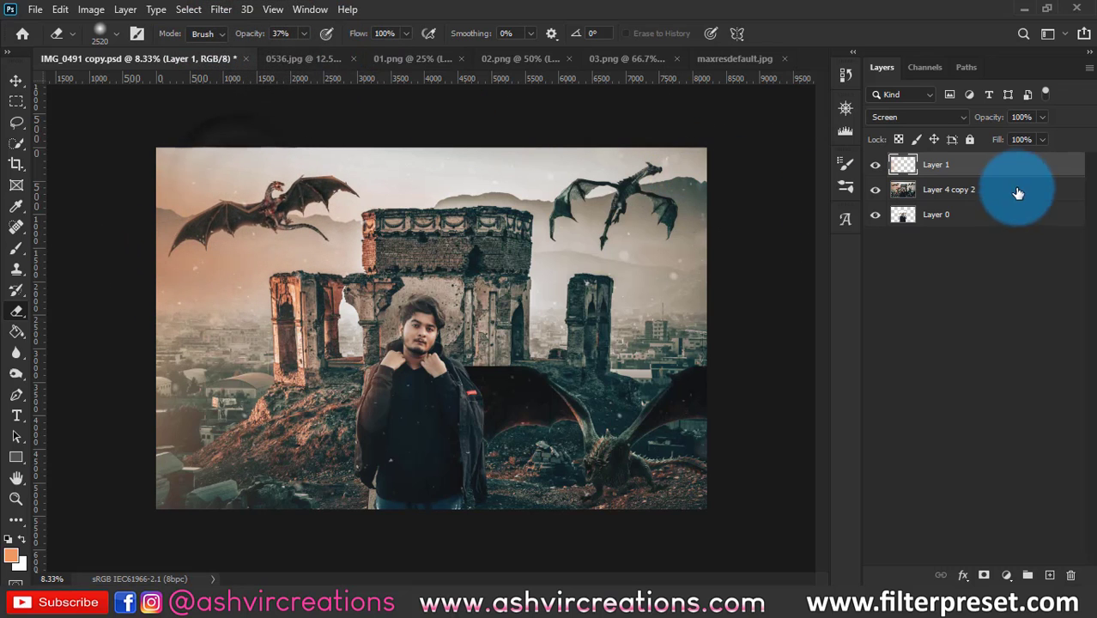
- Compare the image with the orange glow layer hidden and shown, both in full and up close on the man and rubble
left_click(874, 164)
left_click(874, 164)
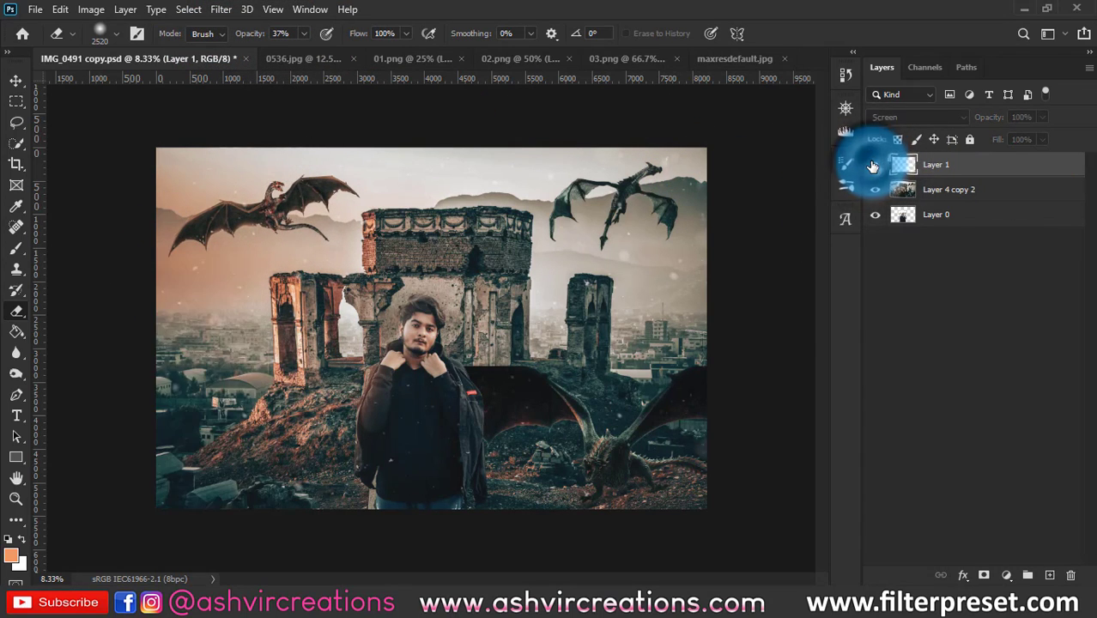
left_click(1026, 163)
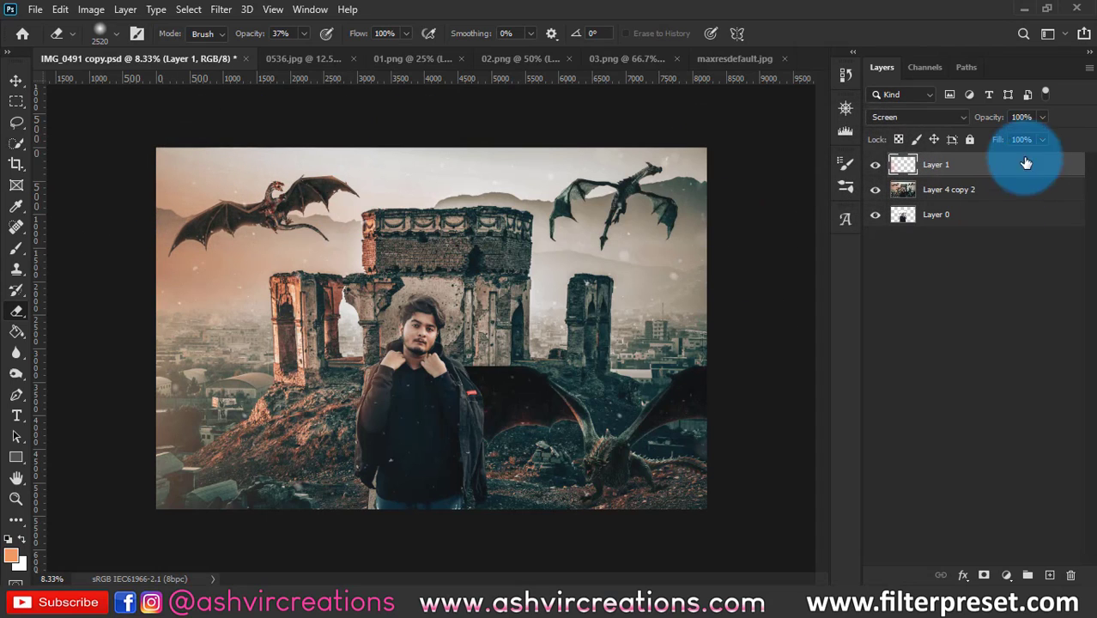
scroll(136, 421, "up", 4)
left_click_drag(221, 424, 411, 328)
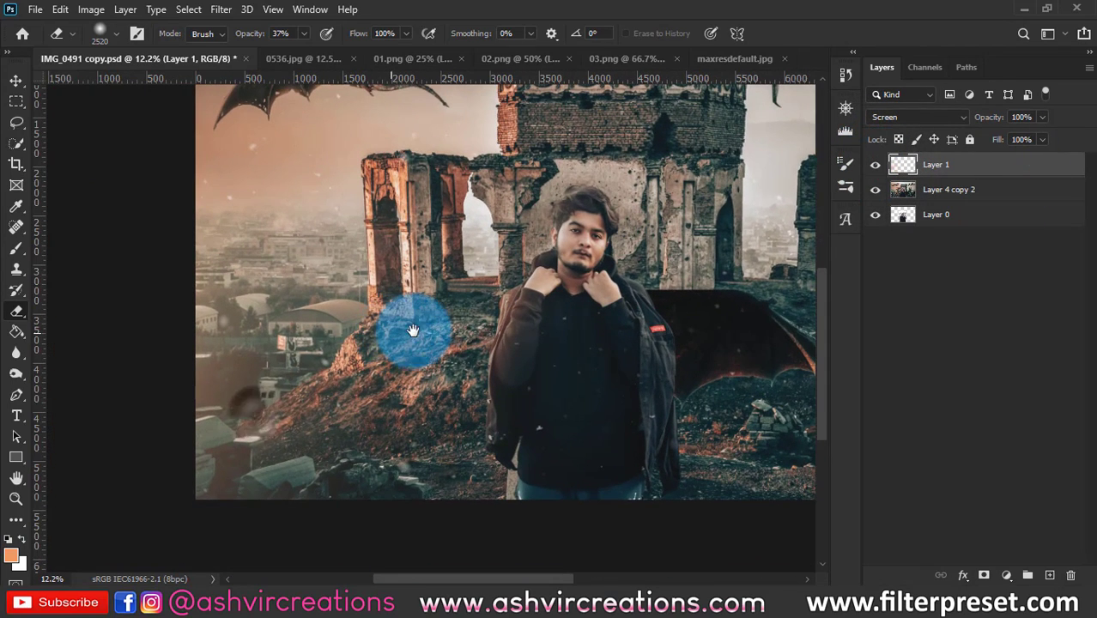
left_click(875, 165)
left_click(875, 164)
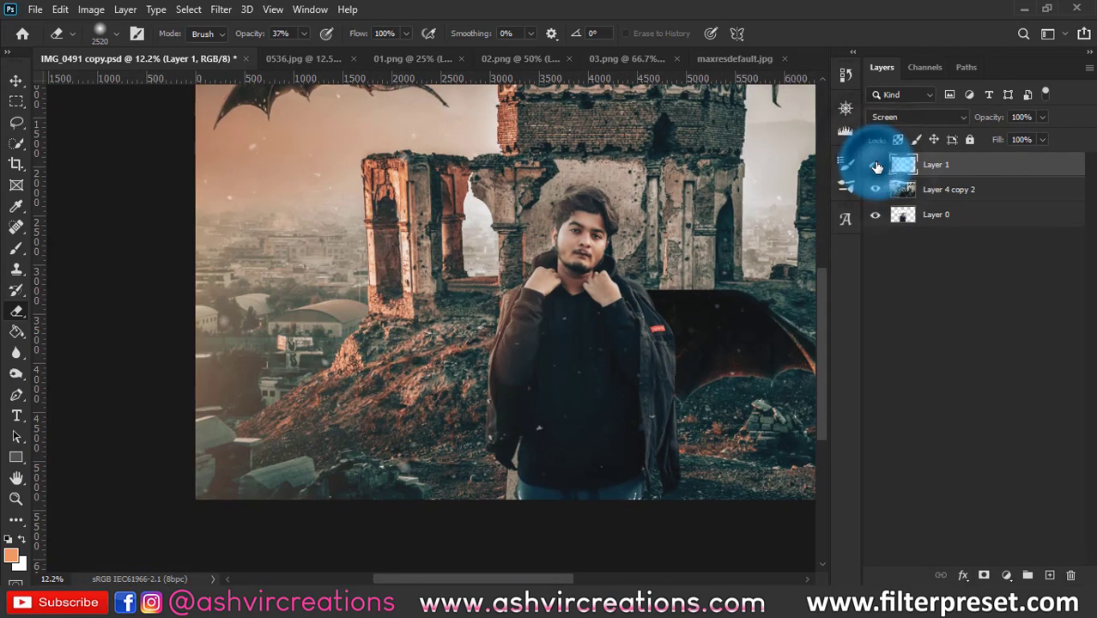
left_click(875, 165)
left_click(875, 165)
key("ctrl+0")
- Try the Overlay blend mode on the orange glow layer and compare the image with the layer hidden and shown
key("v")
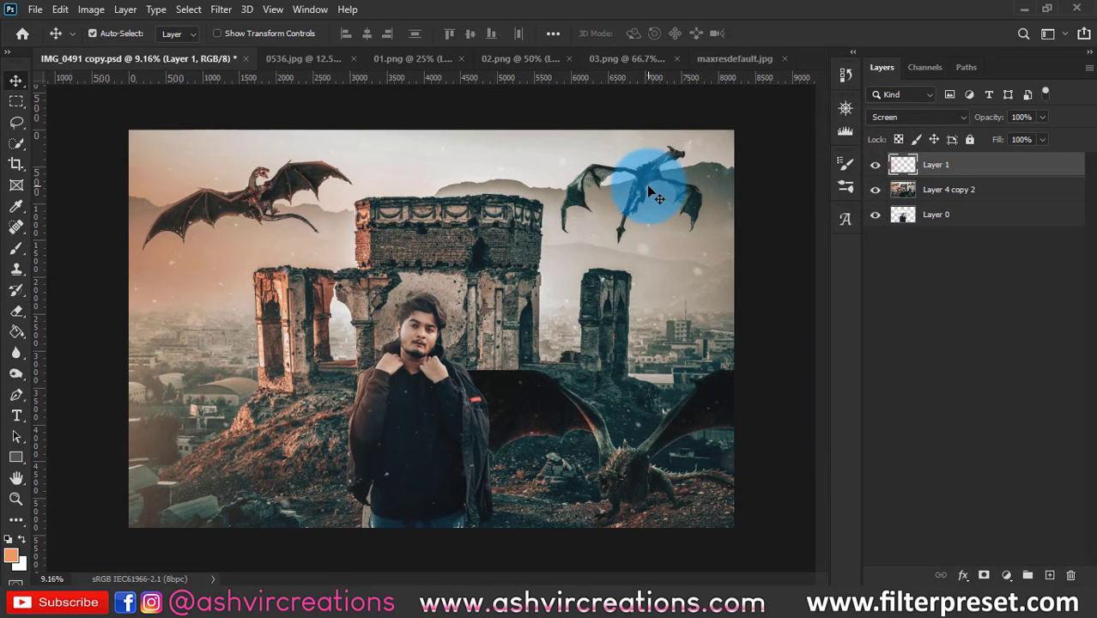
left_click(848, 196)
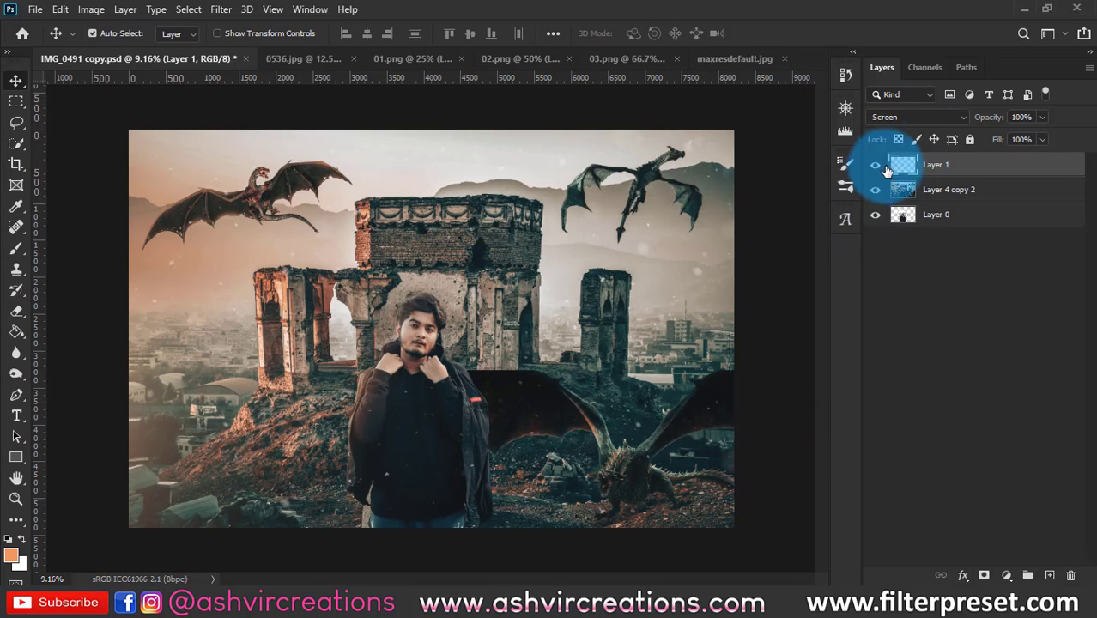
left_click(953, 119)
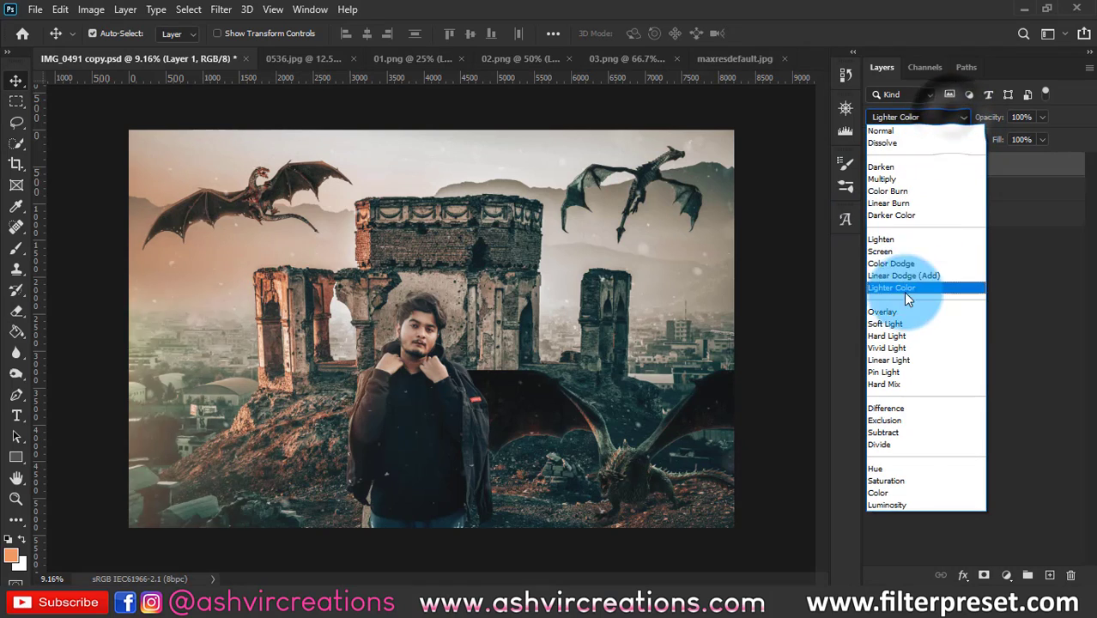
left_click(901, 313)
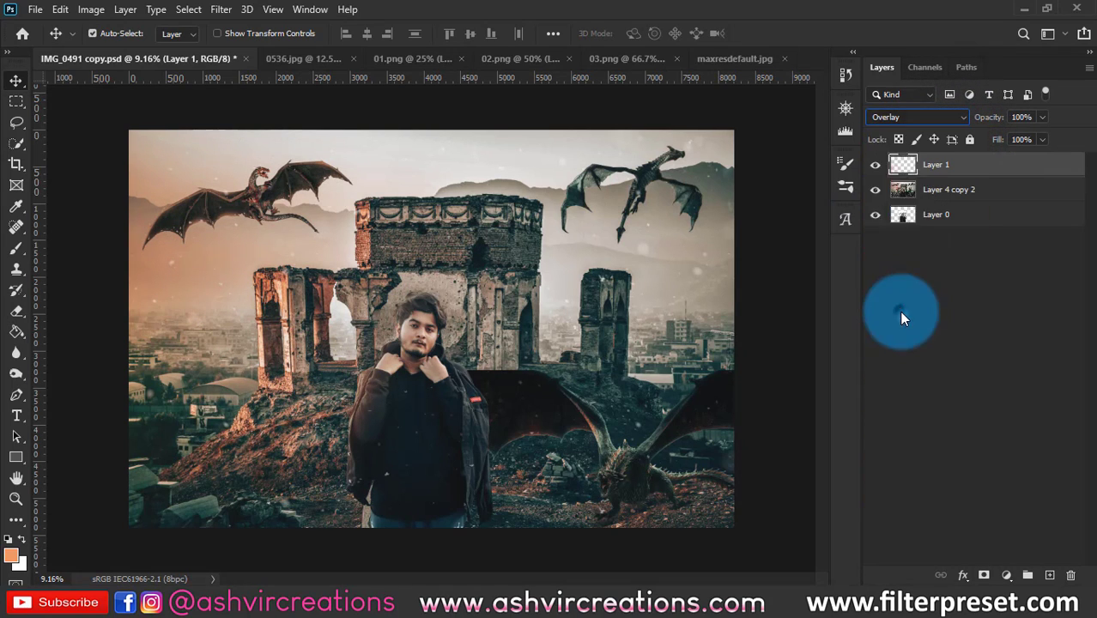
left_click(876, 165)
left_click(876, 166)
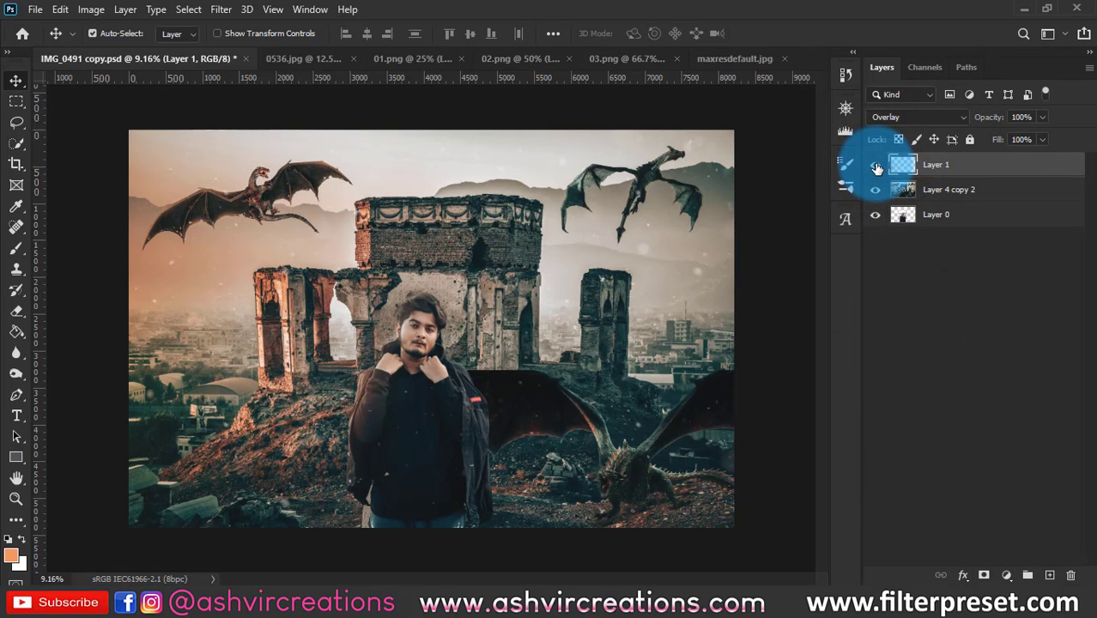
left_click(876, 166)
left_click(876, 165)
- Try the Soft Light blend mode on the orange glow layer and check it against the image without the glow
left_click(901, 117)
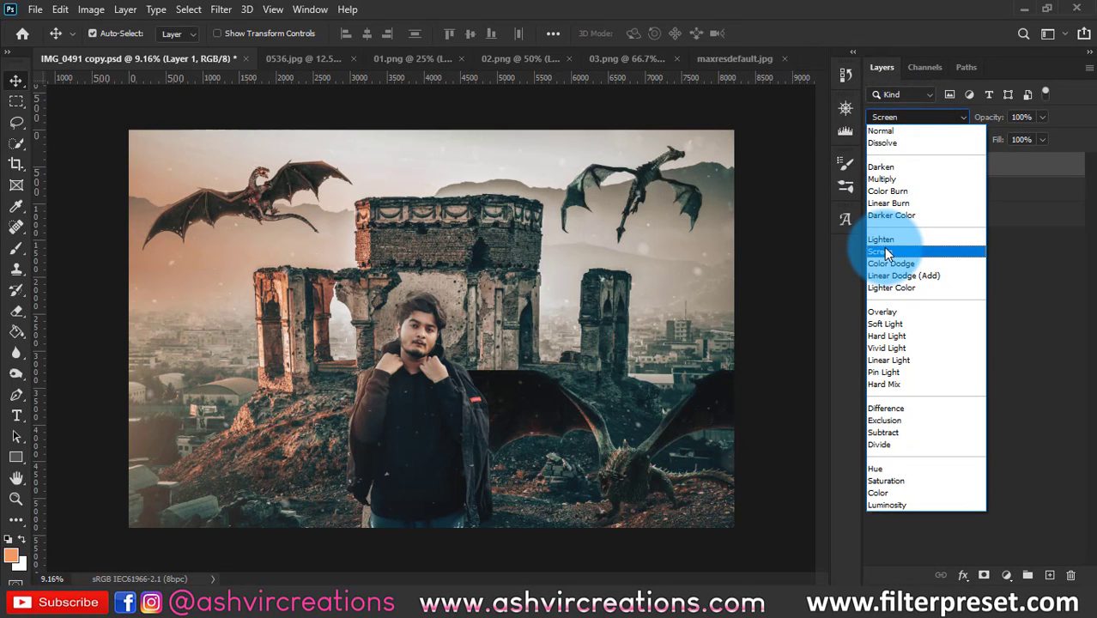
left_click(890, 322)
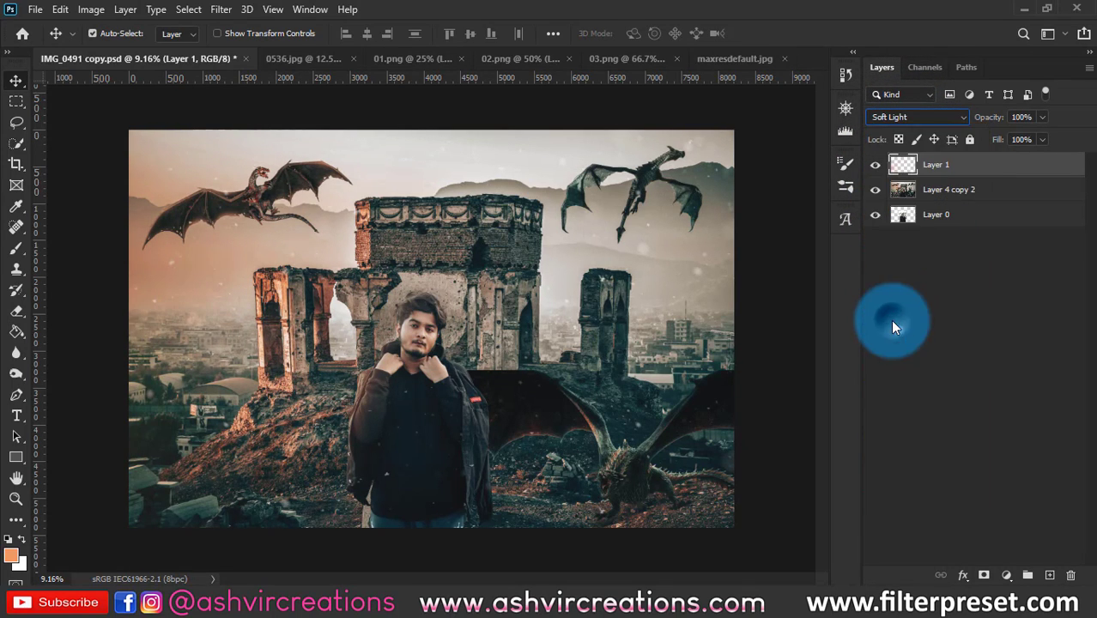
left_click(877, 166)
left_click(878, 166)
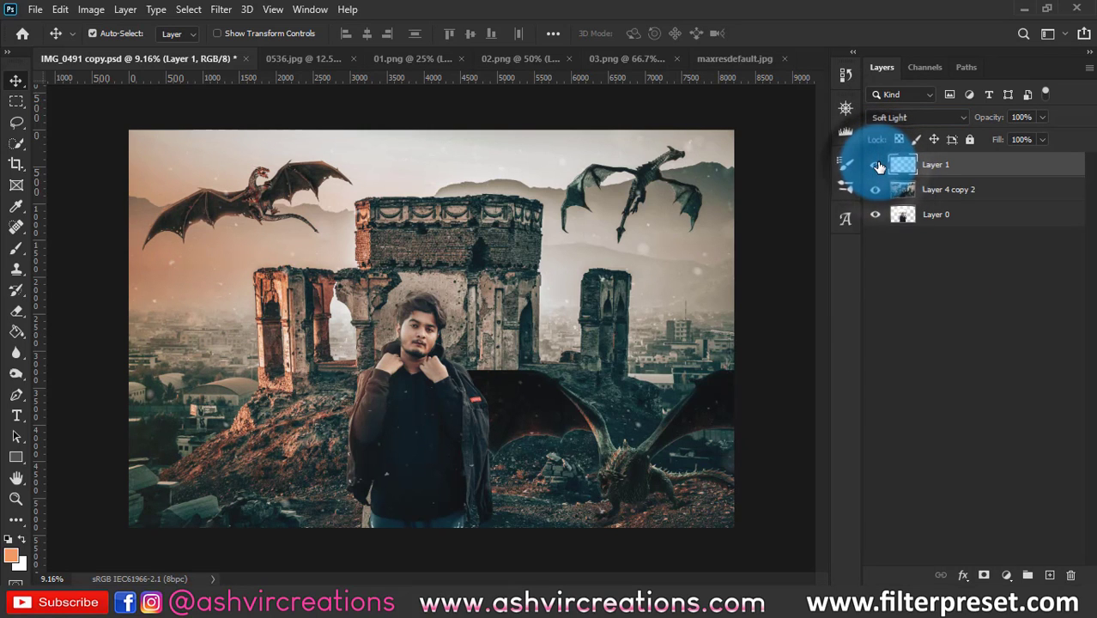
- Set the orange glow layer to the Screen blend mode at 80% opacity
left_click(908, 116)
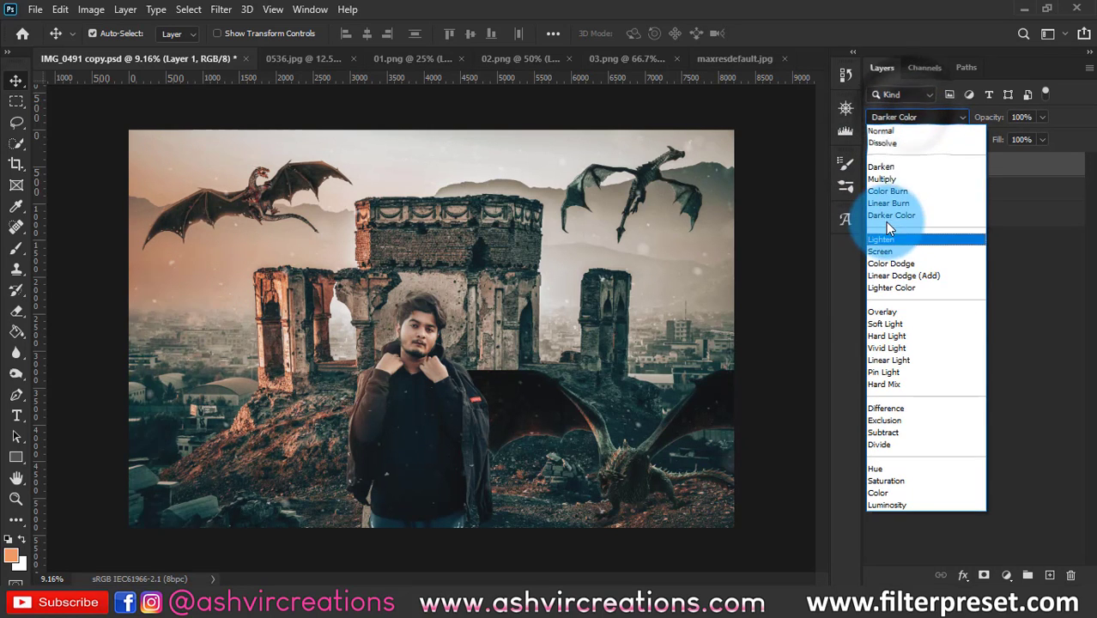
left_click(884, 251)
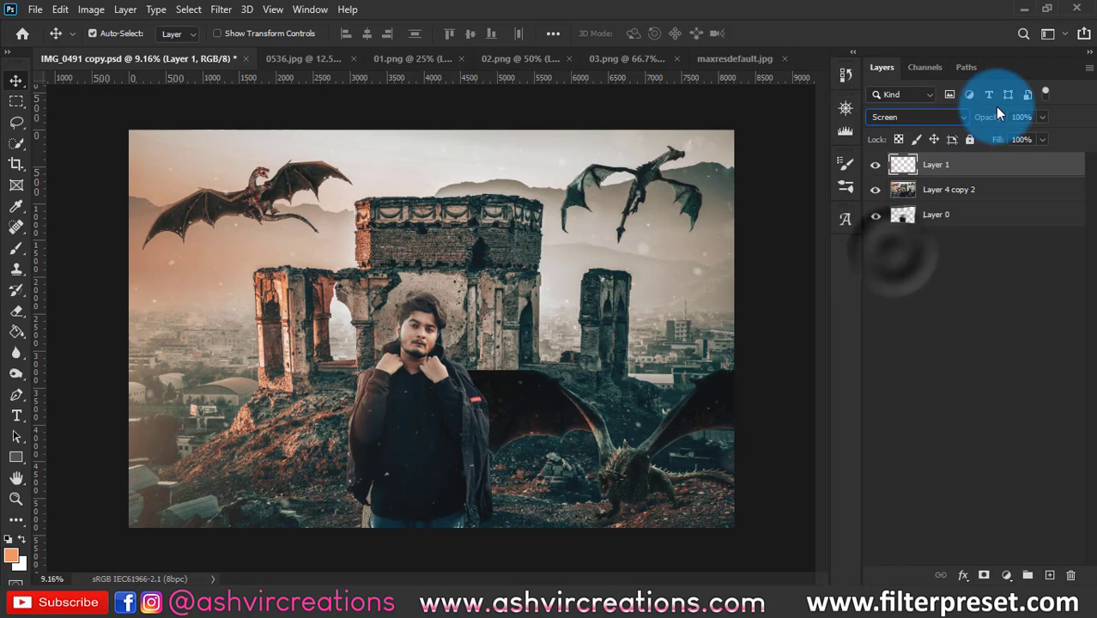
left_click_drag(991, 119, 980, 122)
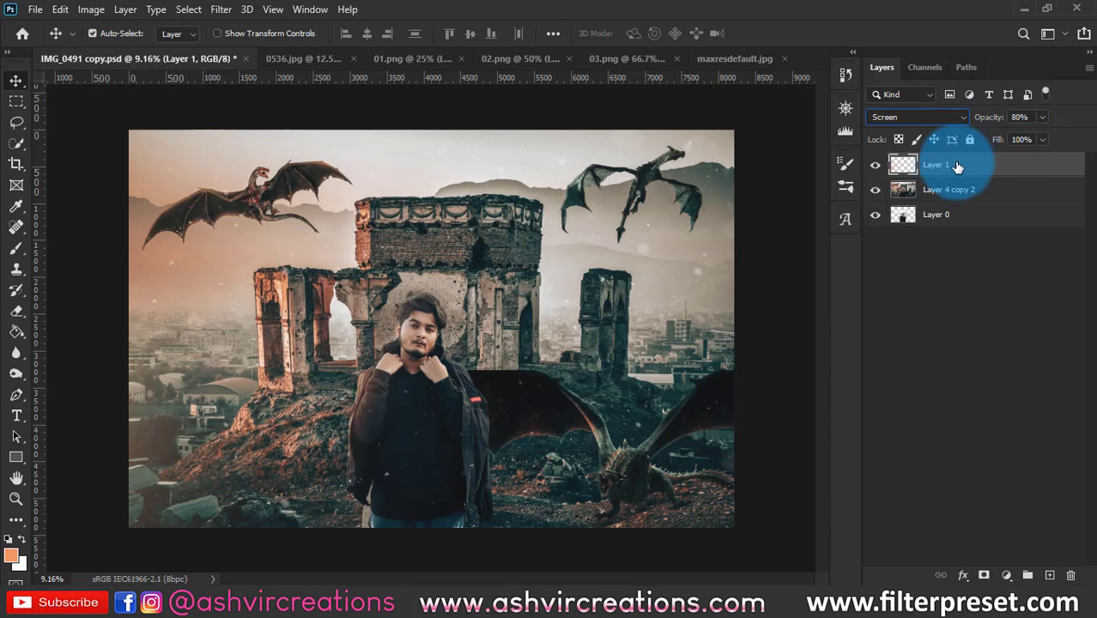
- Merge the orange glow layer and Layer 4 copy 2 into a single layer
left_click(950, 187, "shift")
right_click(952, 189)
left_click(794, 475)
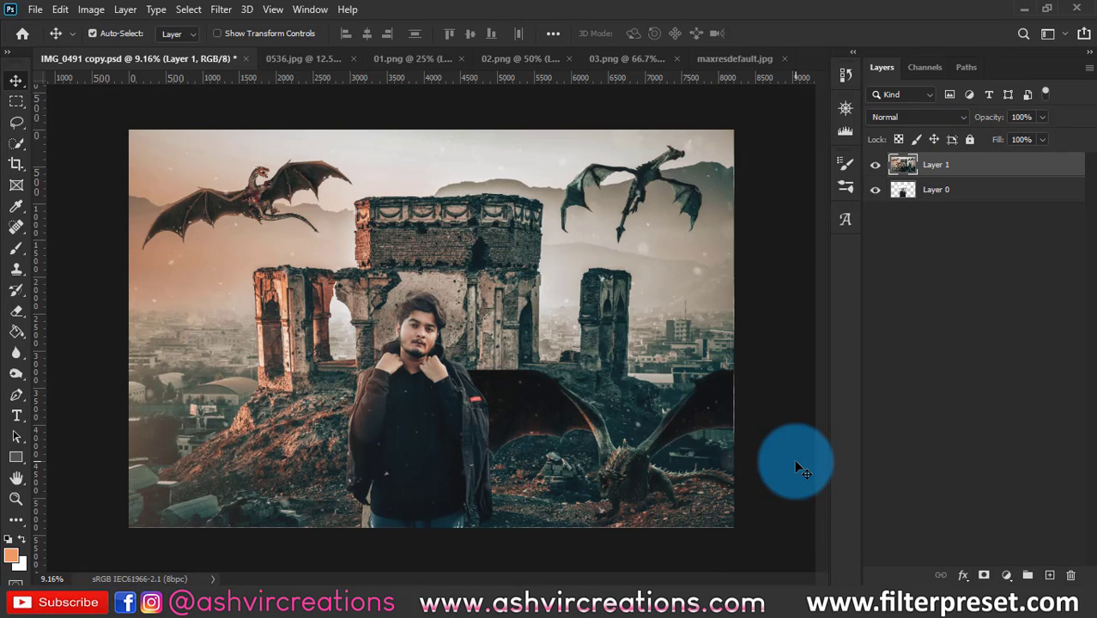
- Crop the canvas to the edges of the composite
key("c")
double_click(708, 418)
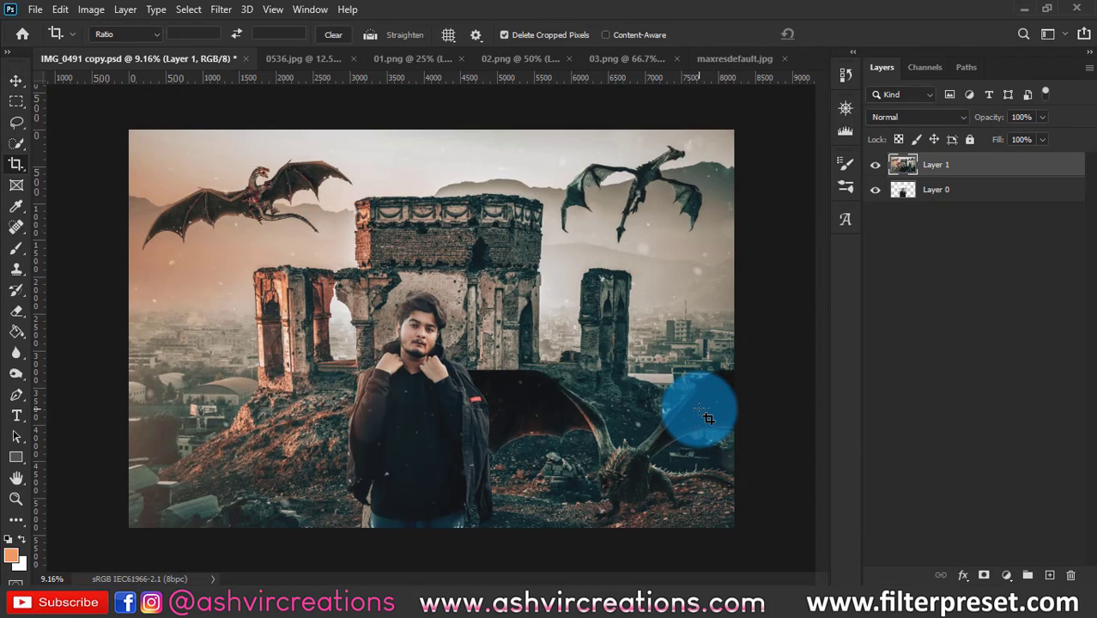
key("v")
key("ctrl+0")
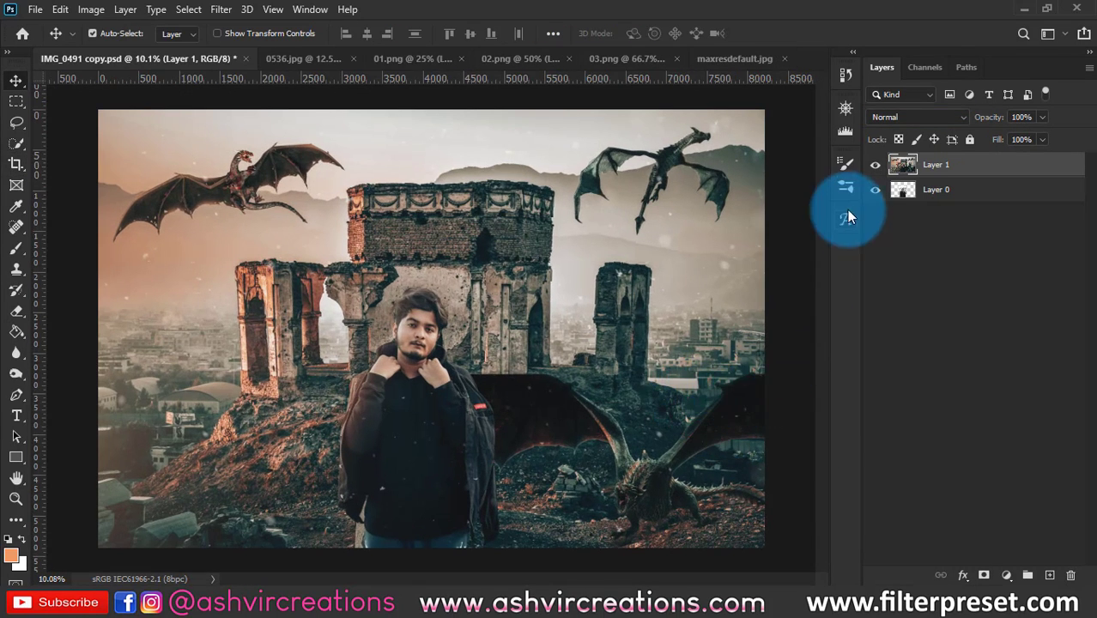
- Compare the finished composite with the original photo of the man, and inspect the man and his surroundings up close
left_click(879, 165)
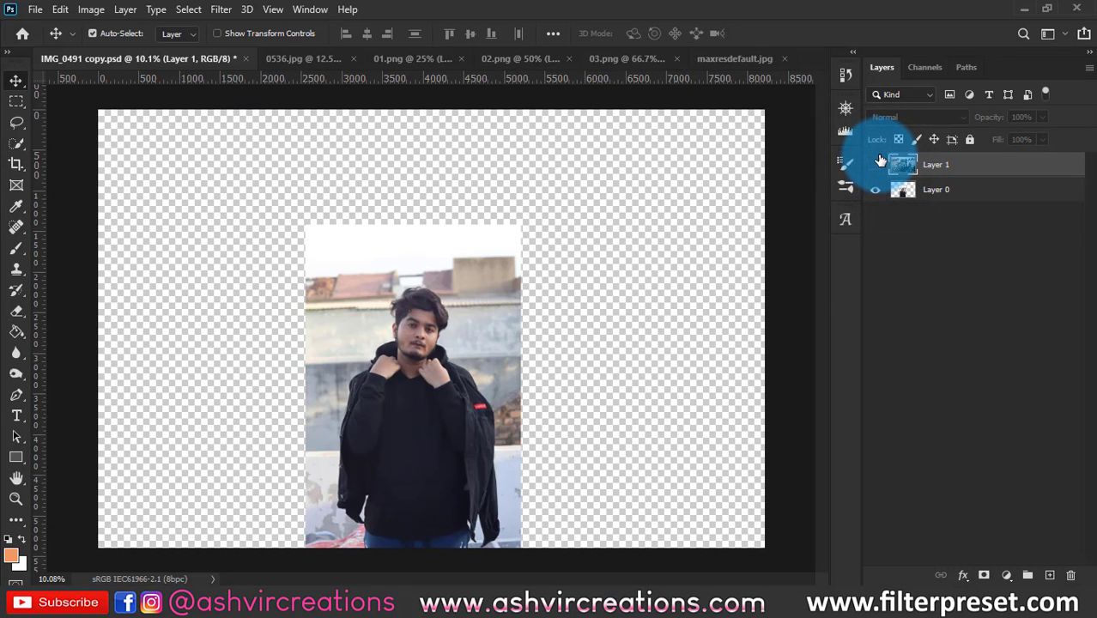
left_click(876, 164)
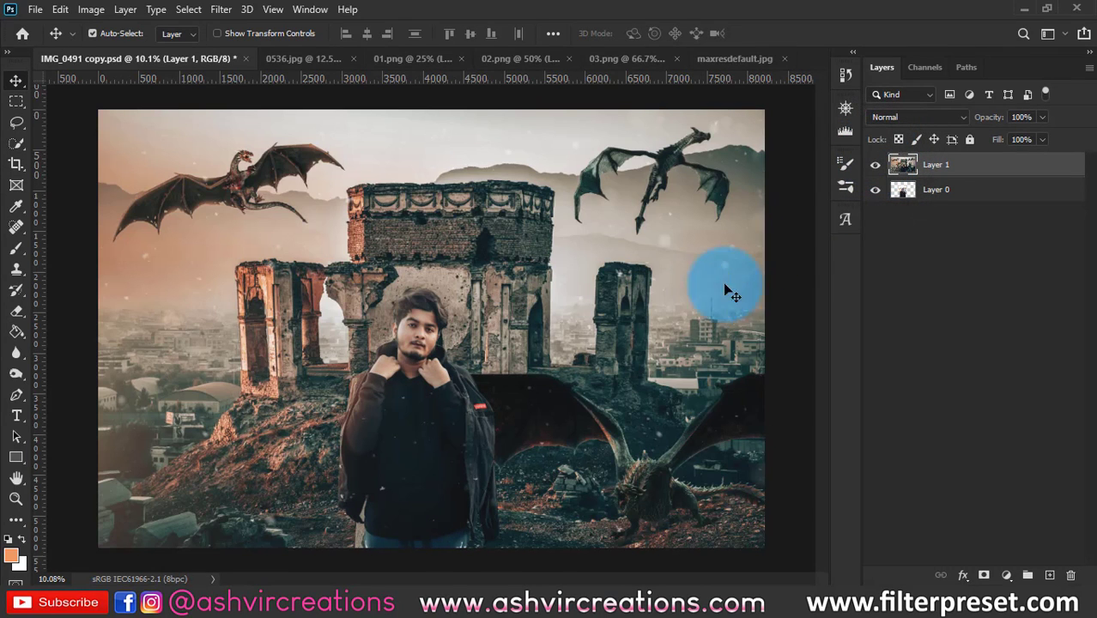
scroll(422, 404, "up", 3)
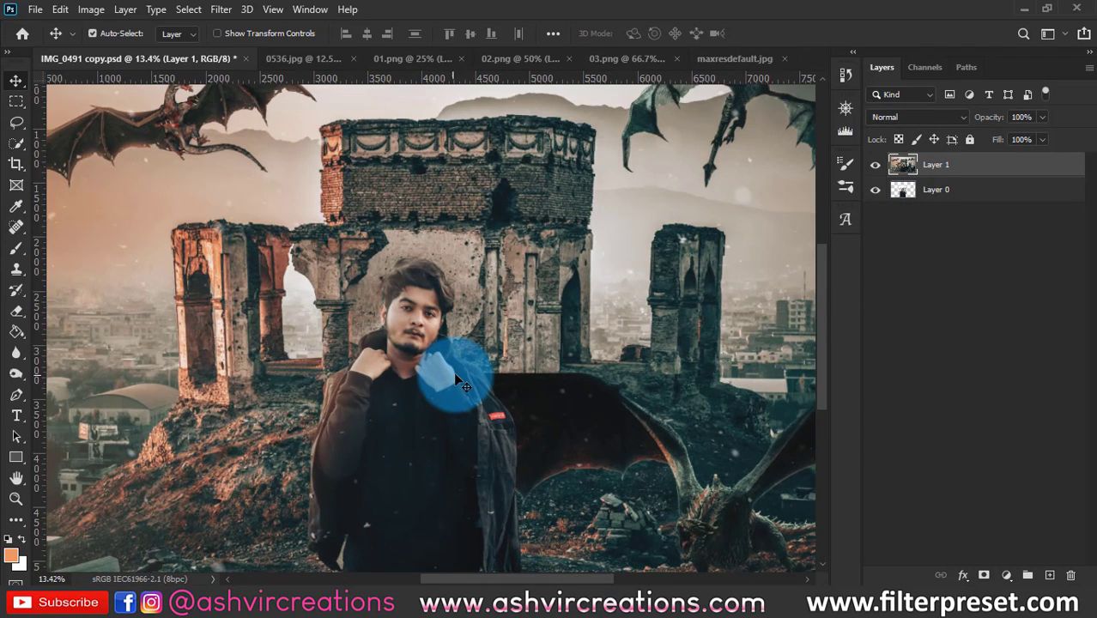
scroll(459, 378, "up", 2)
left_click_drag(455, 324, 488, 308)
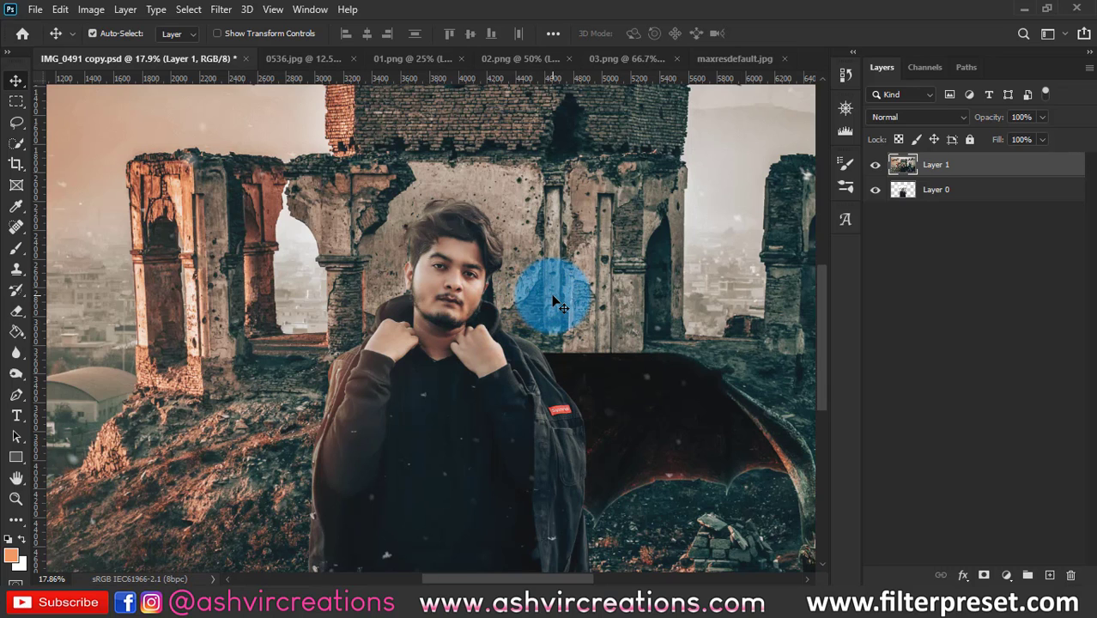
scroll(554, 300, "down", 2)
scroll(553, 300, "down", 1)
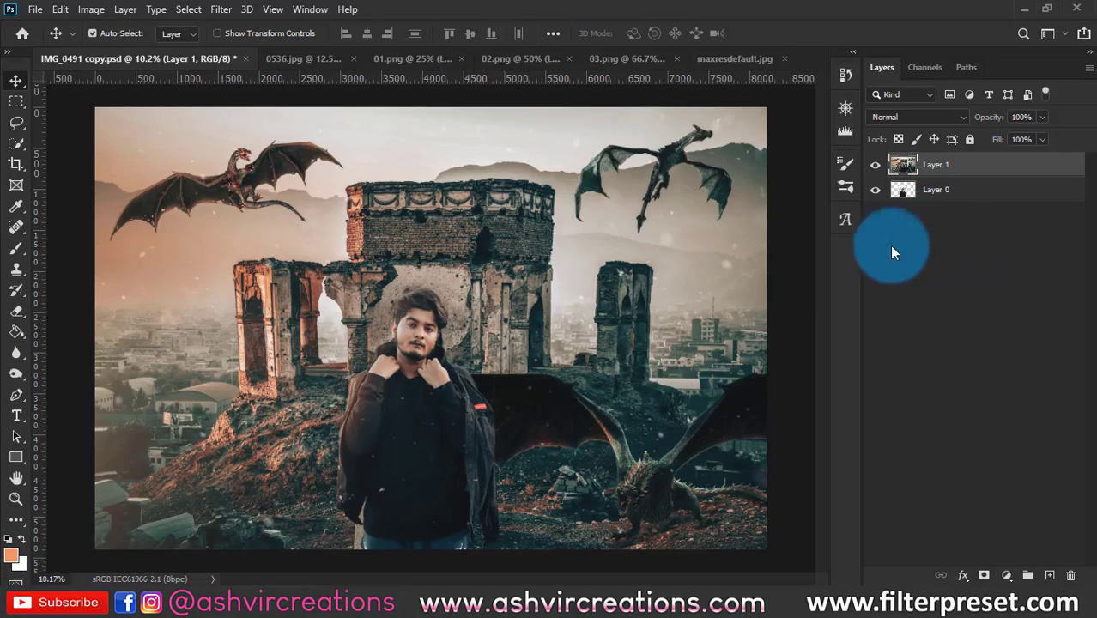
scroll(316, 368, "up", 7)
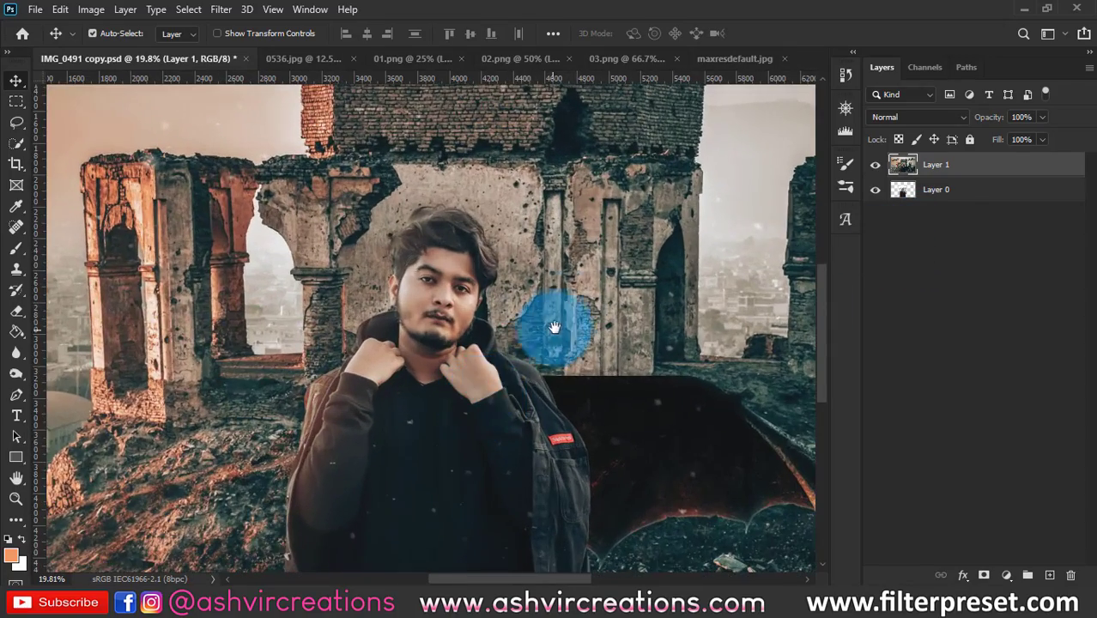
left_click_drag(554, 327, 477, 317)
scroll(477, 318, "down", 1)
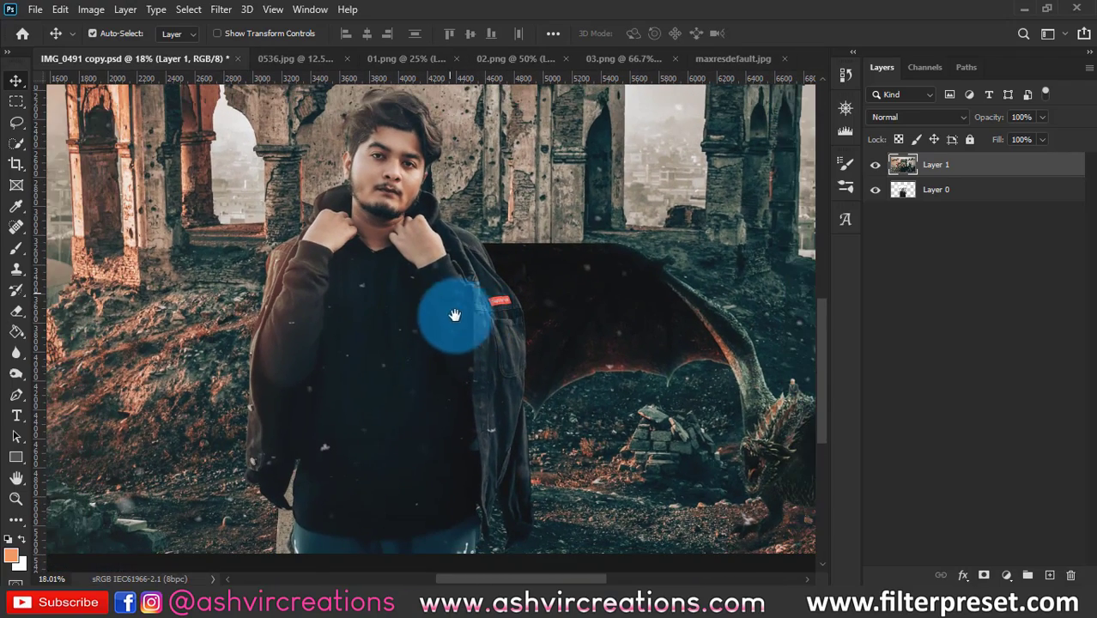
scroll(465, 382, "down", 1)
scroll(465, 382, "down", 1)
scroll(465, 382, "down", 2)
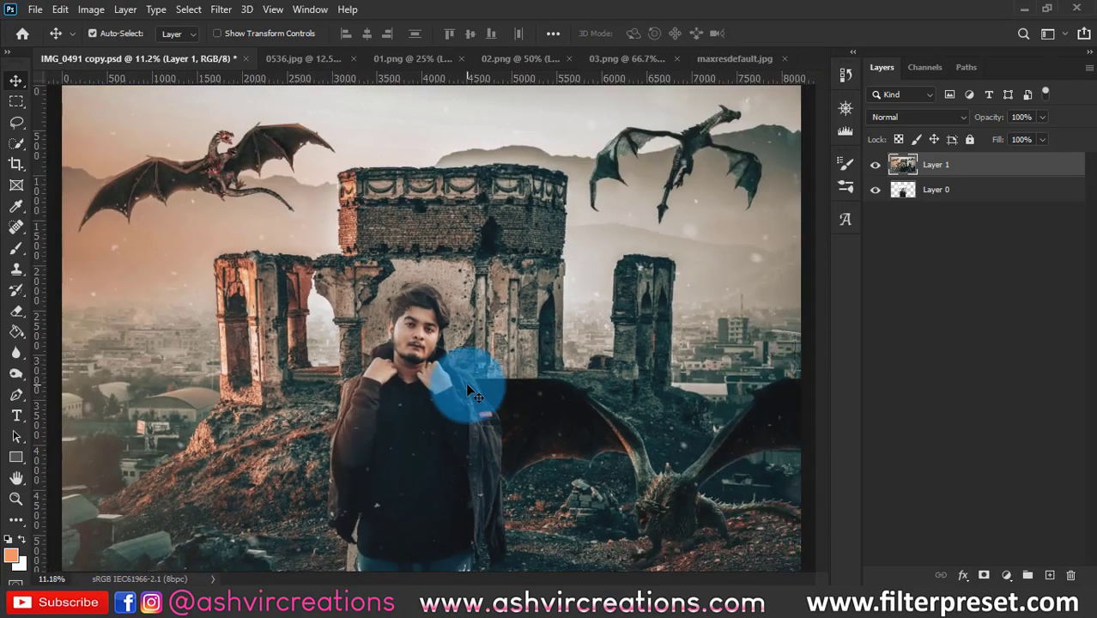